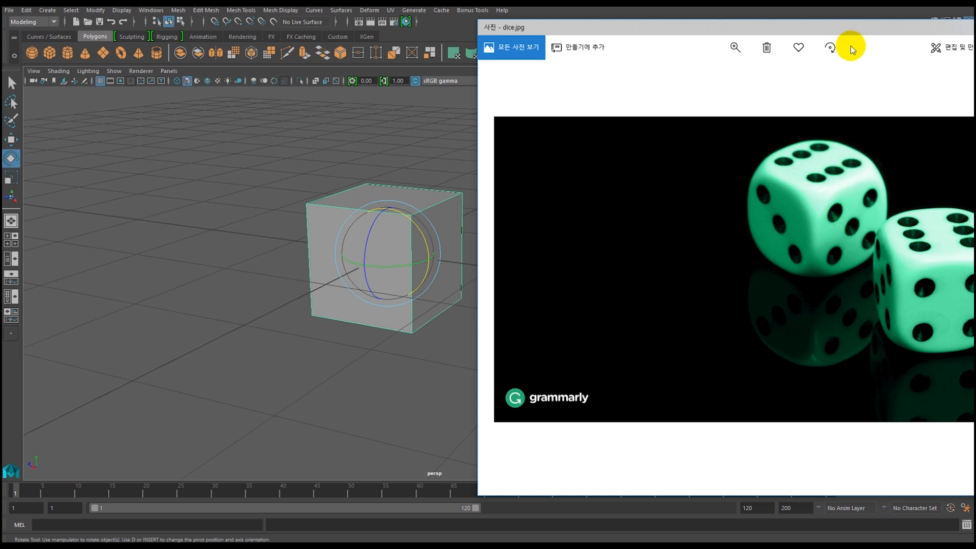
Reposition the dice.jpg reference photo over the viewport and compare the dice's rounded shape with the cube.
{"action": "left_click_drag", "start_coordinate": [856, 29], "coordinate": [633, 38]}
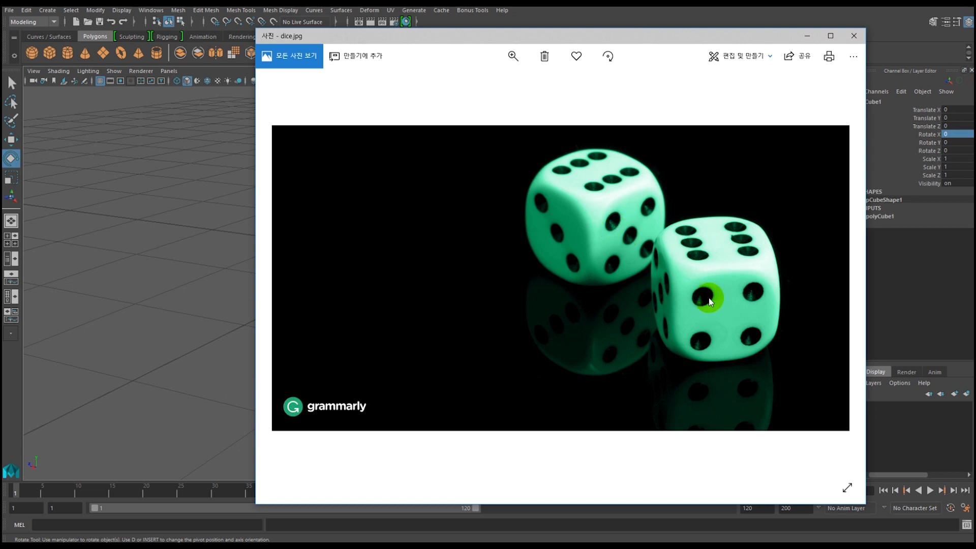
{"action": "left_click_drag", "start_coordinate": [462, 38], "coordinate": [765, 29]}
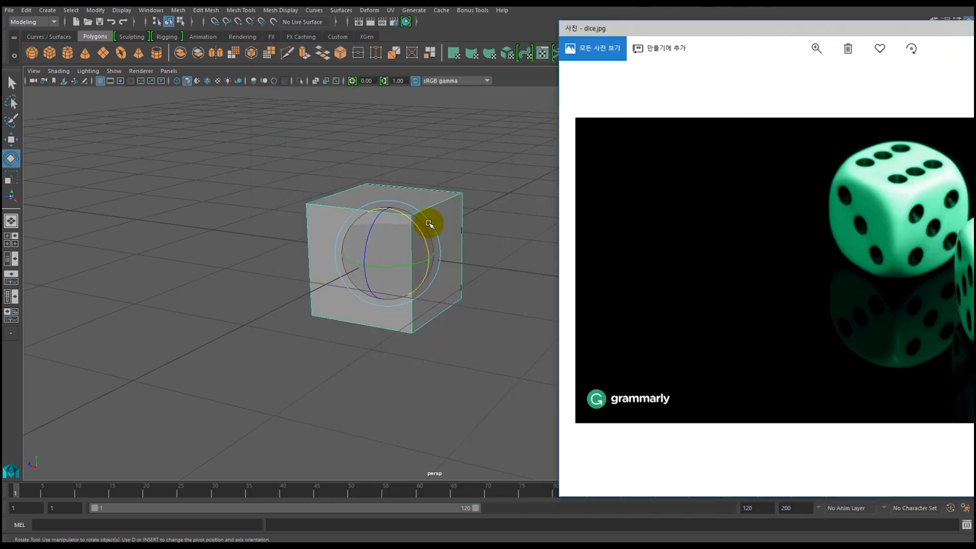
{"action": "mouse_move", "coordinate": [841, 36]}
{"action": "left_mouse_down"}
{"action": "mouse_move", "coordinate": [616, 28]}
{"action": "mouse_move", "coordinate": [857, 28]}
{"action": "left_mouse_up"}
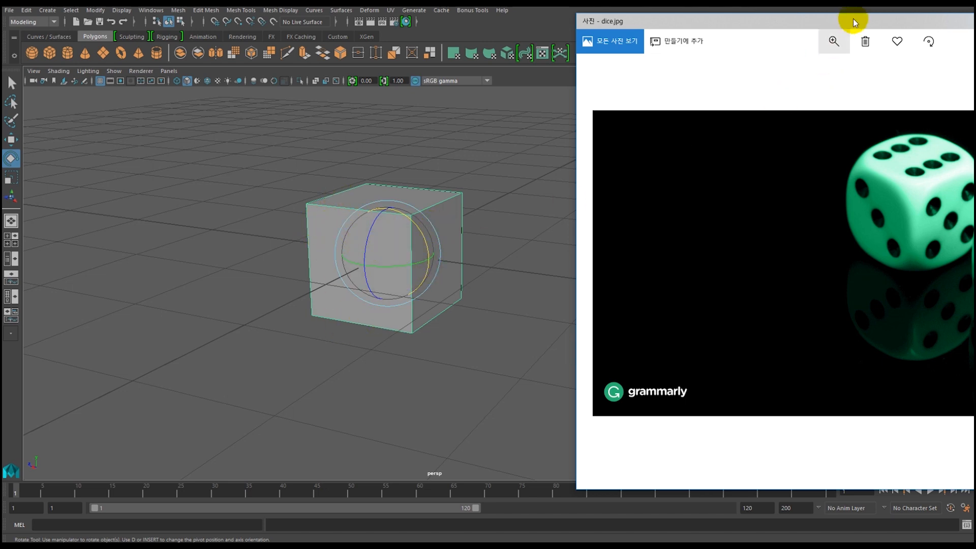
{"action": "left_click_drag", "start_coordinate": [866, 21], "coordinate": [613, 26]}
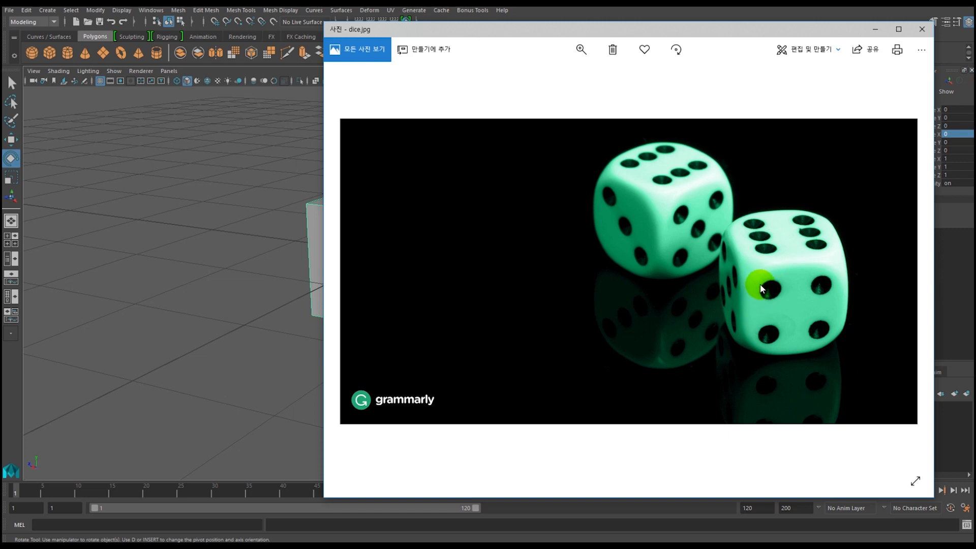
{"action": "left_click_drag", "start_coordinate": [726, 32], "coordinate": [546, 26]}
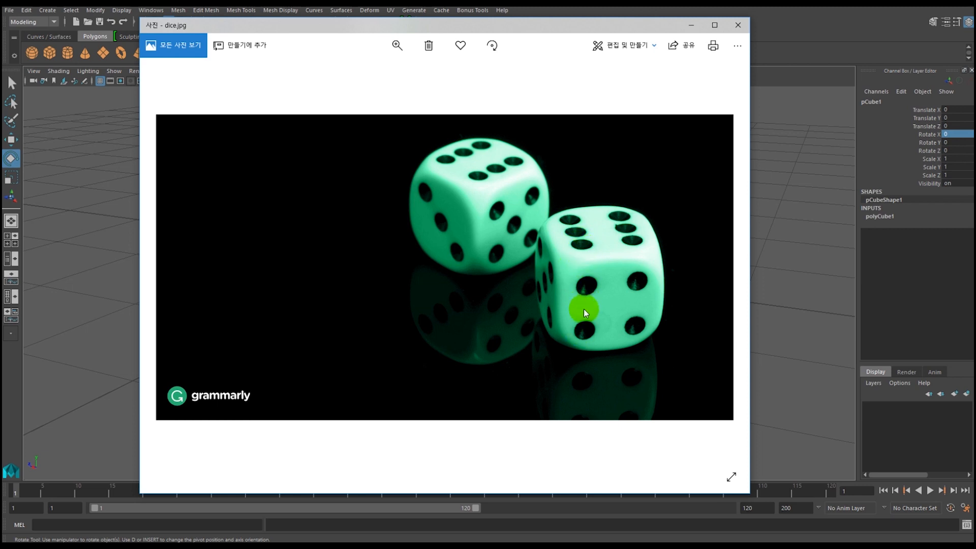
Mark the front die's rounded corners, edges and face spans on the reference photo with red pen strokes.
{"action": "key", "text": "ctrl+alt+d"}
{"action": "mouse_move", "coordinate": [564, 249]}
{"action": "left_mouse_down"}
{"action": "mouse_move", "coordinate": [583, 265]}
{"action": "mouse_move", "coordinate": [560, 254]}
{"action": "mouse_move", "coordinate": [574, 263]}
{"action": "mouse_move", "coordinate": [565, 272]}
{"action": "mouse_move", "coordinate": [562, 263]}
{"action": "mouse_move", "coordinate": [571, 331]}
{"action": "left_mouse_up"}
{"action": "mouse_move", "coordinate": [555, 266]}
{"action": "left_mouse_down"}
{"action": "mouse_move", "coordinate": [555, 330]}
{"action": "mouse_move", "coordinate": [565, 346]}
{"action": "mouse_move", "coordinate": [567, 336]}
{"action": "left_mouse_up"}
{"action": "left_click_drag", "start_coordinate": [574, 260], "coordinate": [647, 256]}
{"action": "mouse_move", "coordinate": [572, 267]}
{"action": "left_mouse_down"}
{"action": "mouse_move", "coordinate": [646, 258]}
{"action": "mouse_move", "coordinate": [655, 268]}
{"action": "mouse_move", "coordinate": [649, 224]}
{"action": "left_mouse_up"}
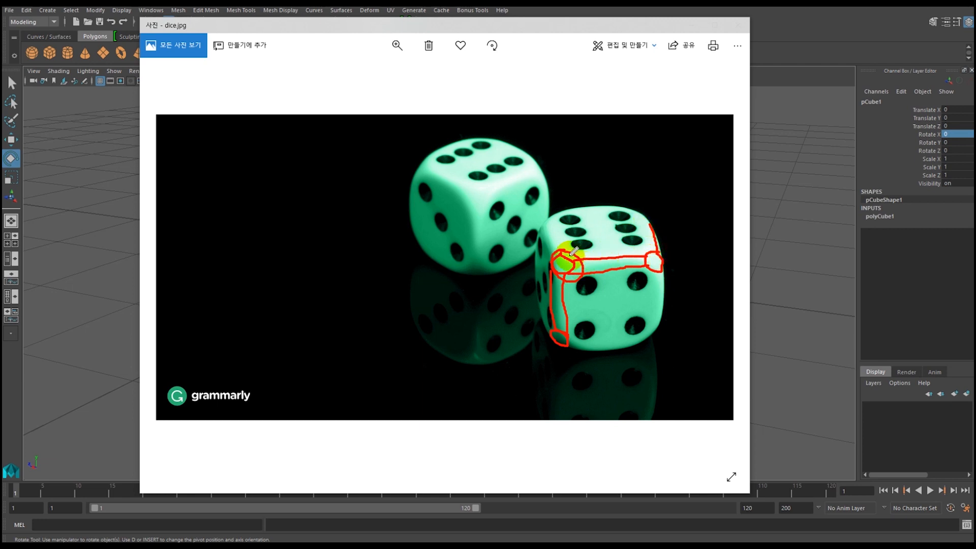
{"action": "left_click_drag", "start_coordinate": [551, 221], "coordinate": [556, 258]}
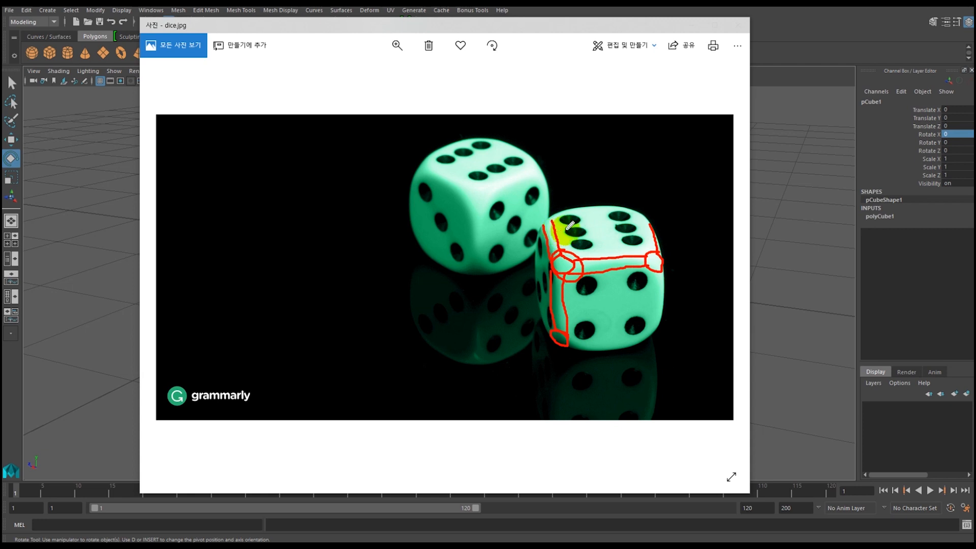
{"action": "left_click_drag", "start_coordinate": [630, 221], "coordinate": [557, 225]}
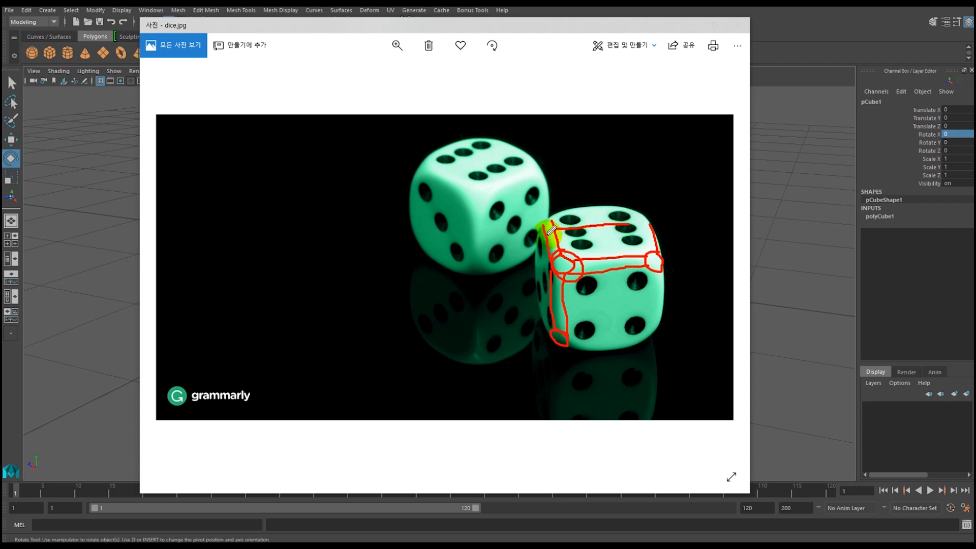
{"action": "left_click_drag", "start_coordinate": [549, 231], "coordinate": [556, 306]}
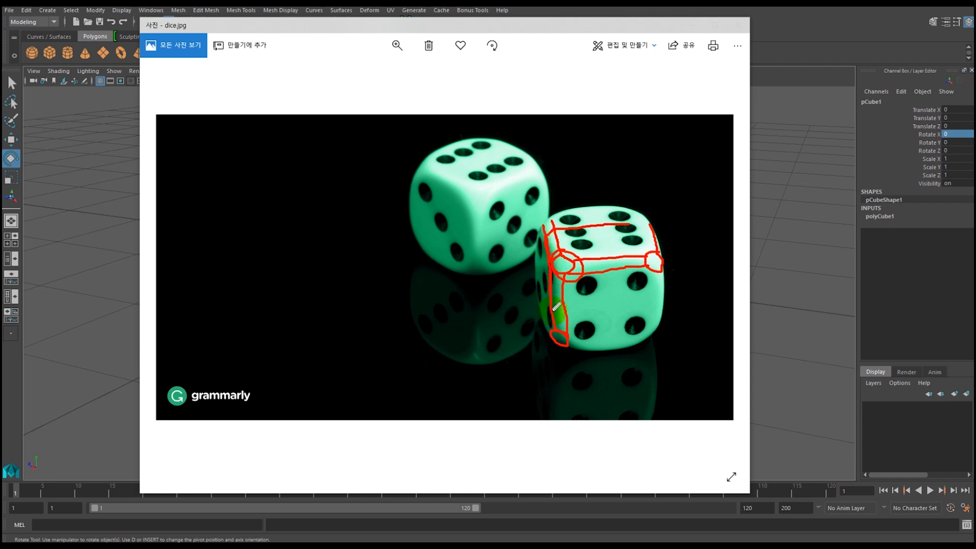
{"action": "mouse_move", "coordinate": [602, 225]}
{"action": "left_mouse_down"}
{"action": "mouse_move", "coordinate": [608, 350]}
{"action": "mouse_move", "coordinate": [614, 342]}
{"action": "left_mouse_up"}
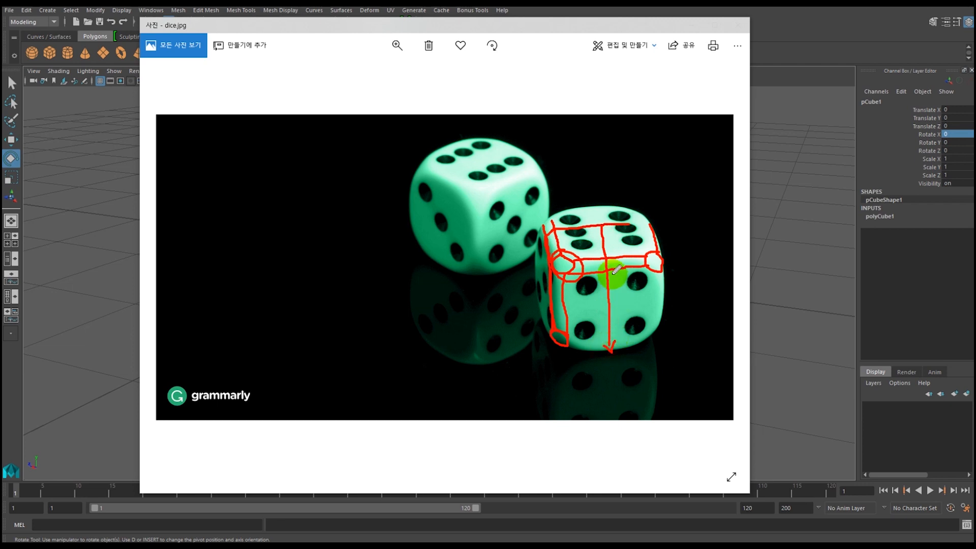
{"action": "mouse_move", "coordinate": [604, 281]}
{"action": "left_mouse_down"}
{"action": "mouse_move", "coordinate": [609, 273]}
{"action": "mouse_move", "coordinate": [615, 281]}
{"action": "left_mouse_up"}
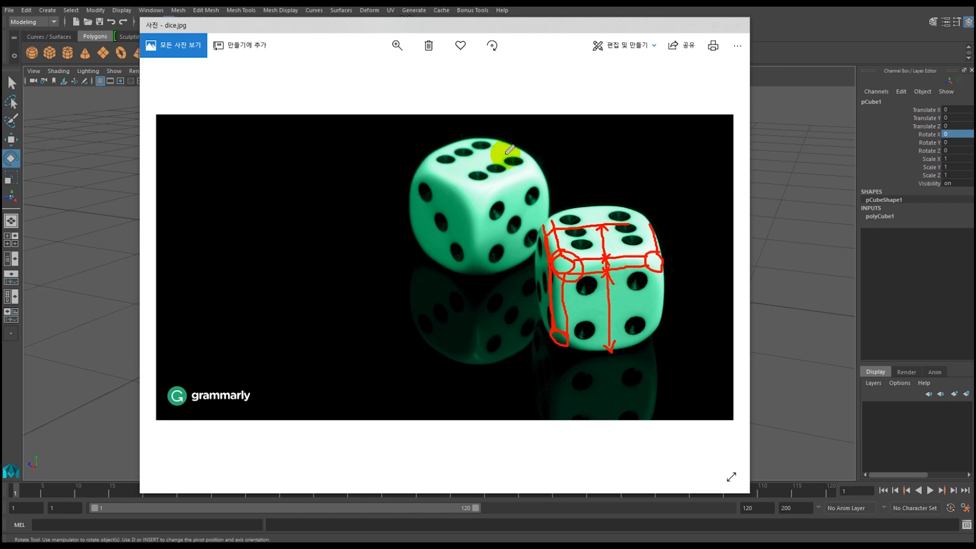
Trace the rear die's top face centerline and its front vertical edge on the reference photo in red.
{"action": "left_click_drag", "start_coordinate": [516, 145], "coordinate": [454, 167]}
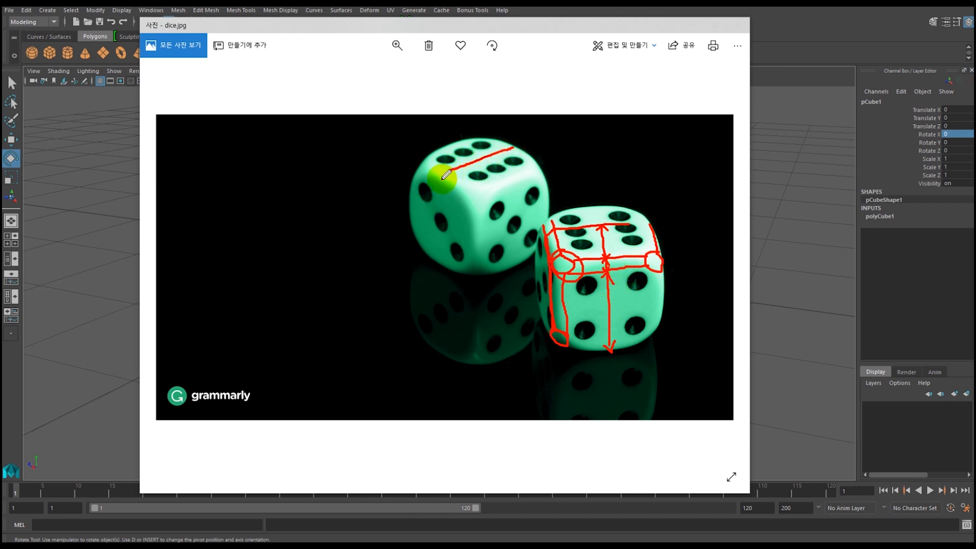
{"action": "left_click_drag", "start_coordinate": [447, 176], "coordinate": [449, 220]}
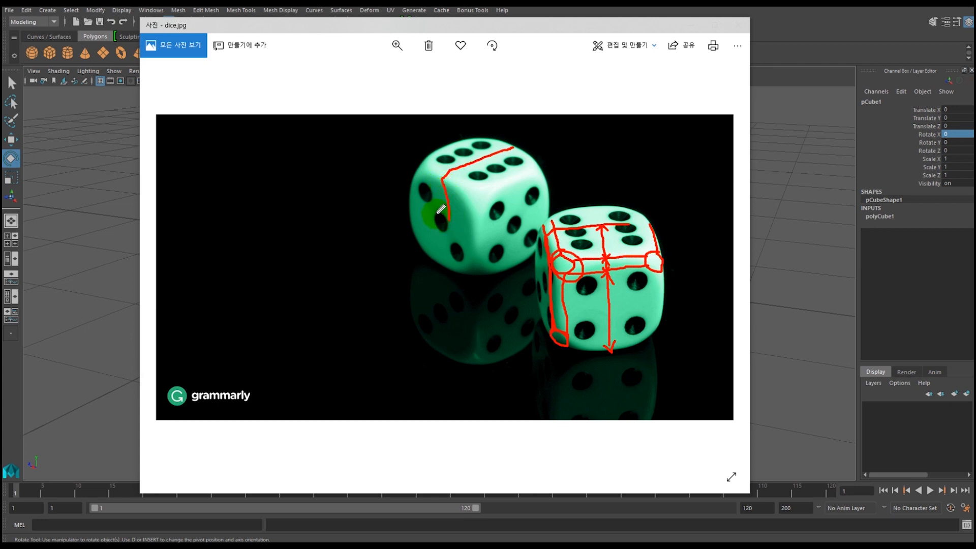
{"action": "left_click_drag", "start_coordinate": [441, 179], "coordinate": [450, 250]}
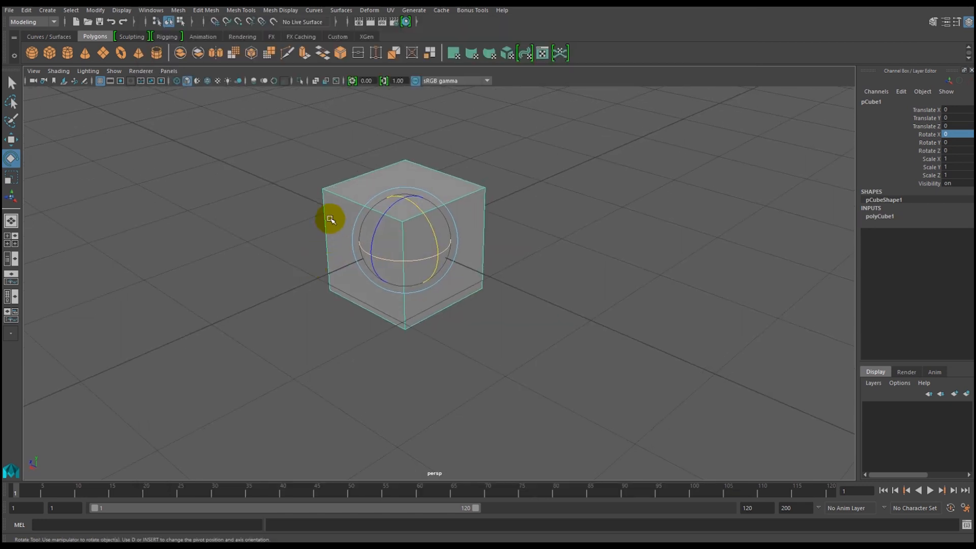
Switch to the Notepad lesson notes and review the dice-modeling topics beside the cube, including bevel, extrude and chamfer vertex.
{"action": "left_click_drag", "start_coordinate": [332, 216], "coordinate": [364, 255], "text": "alt"}
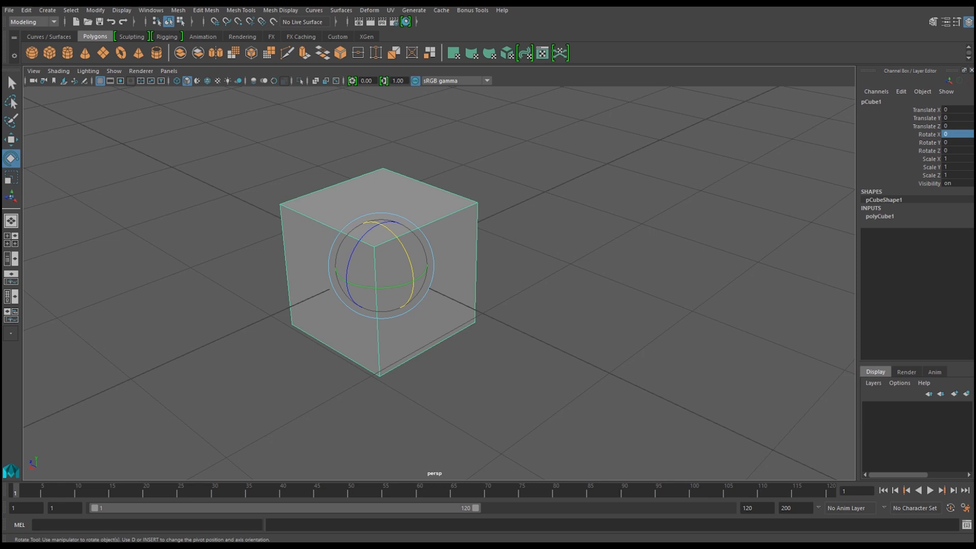
{"action": "key", "text": "alt+Tab"}
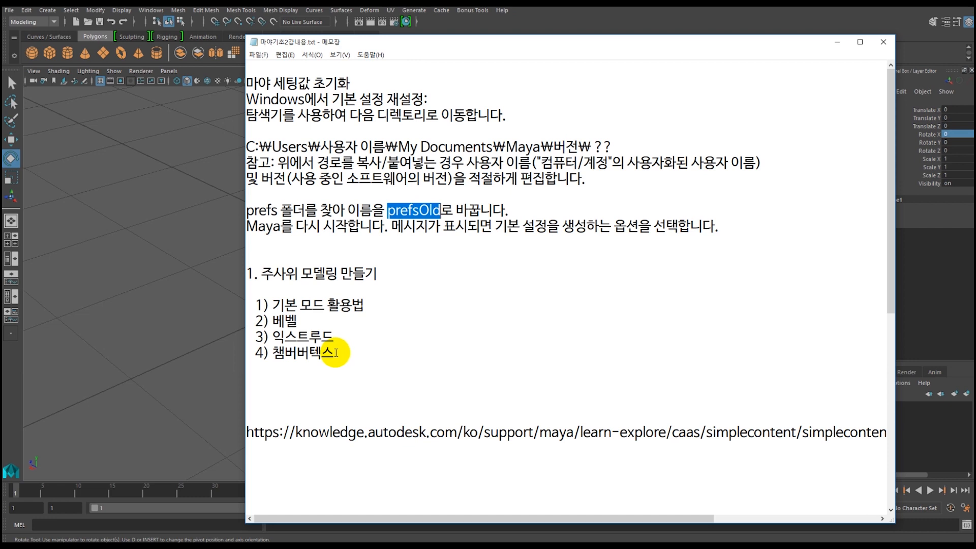
{"action": "left_click_drag", "start_coordinate": [436, 47], "coordinate": [975, 12]}
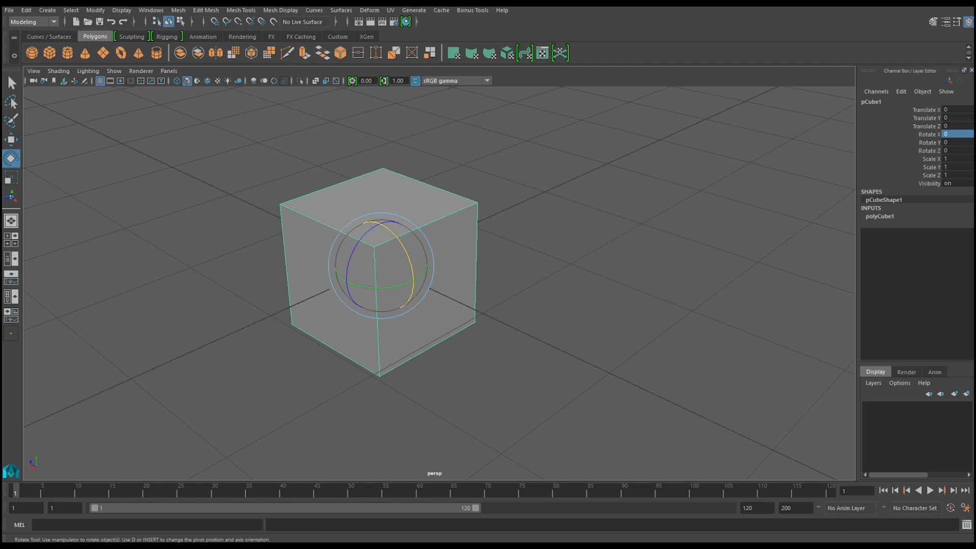
{"action": "left_click_drag", "start_coordinate": [975, 26], "coordinate": [690, 25]}
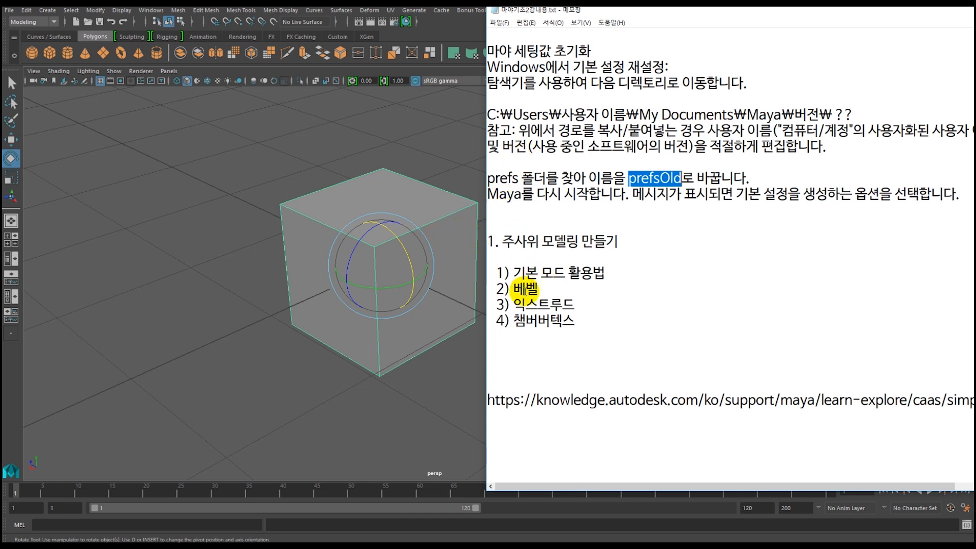
{"action": "left_click_drag", "start_coordinate": [645, 11], "coordinate": [974, 30]}
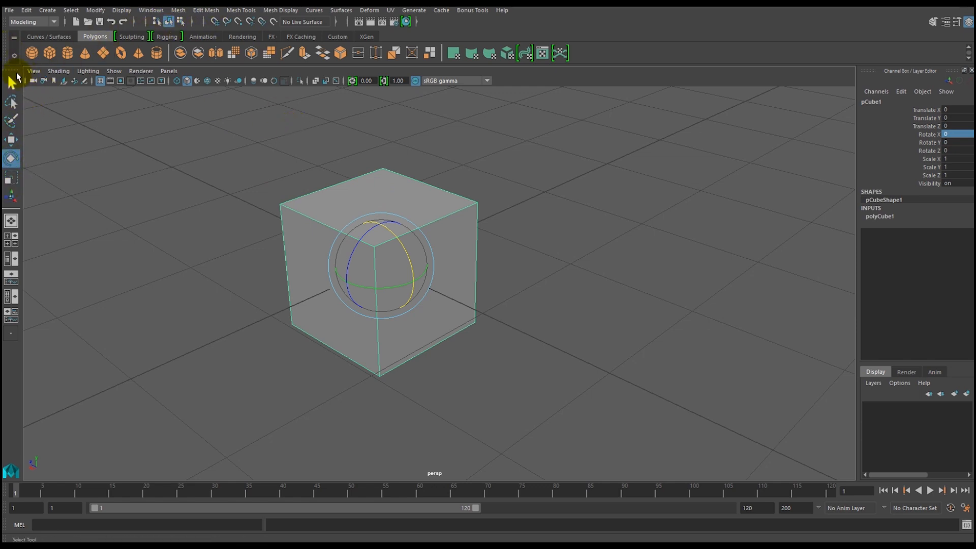
Choose the Modeling menu set and look through the Mesh and Edit Mesh commands to locate Chamfer Vertices.
{"action": "left_click", "coordinate": [179, 11]}
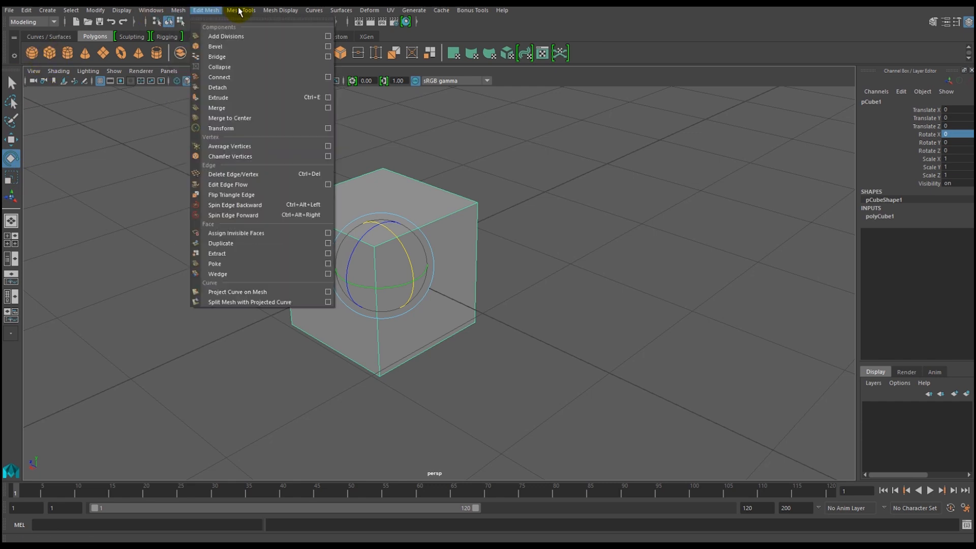
{"action": "left_click", "coordinate": [23, 22]}
{"action": "left_click", "coordinate": [44, 23]}
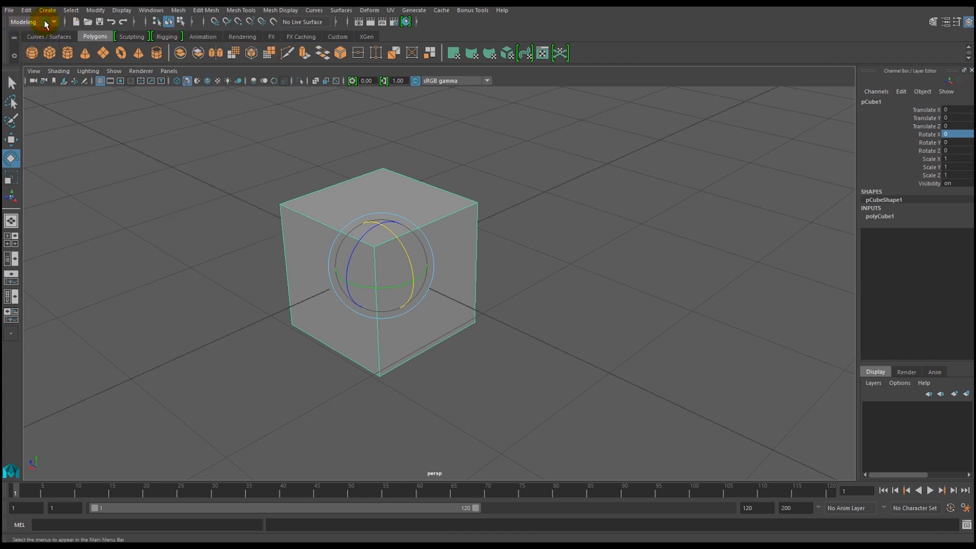
{"action": "left_click", "coordinate": [54, 23]}
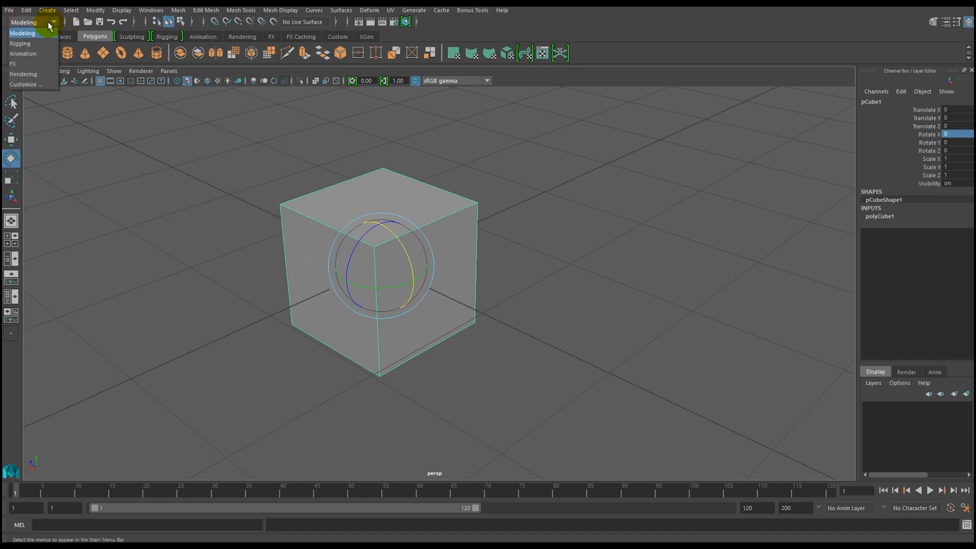
{"action": "left_click", "coordinate": [25, 36]}
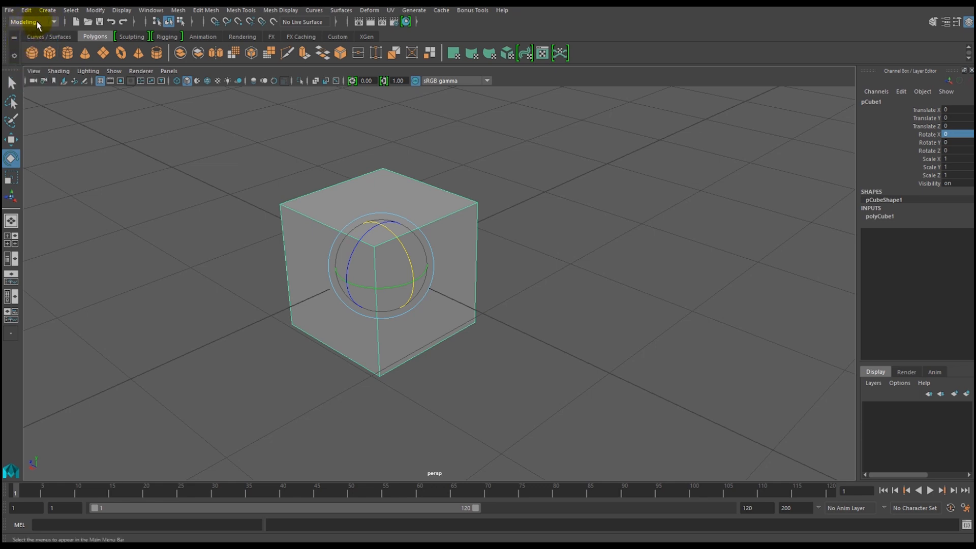
{"action": "left_click", "coordinate": [178, 10]}
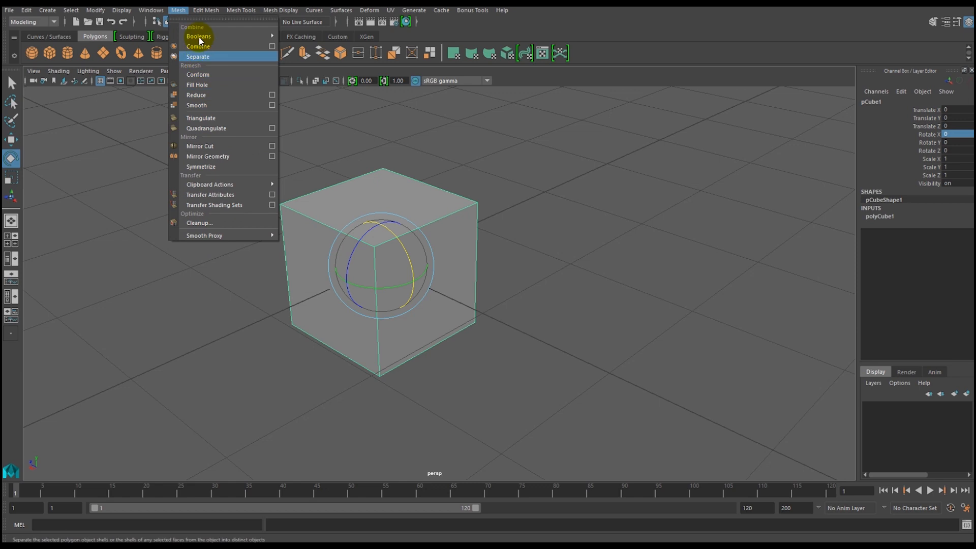
{"action": "mouse_move", "coordinate": [234, 14]}
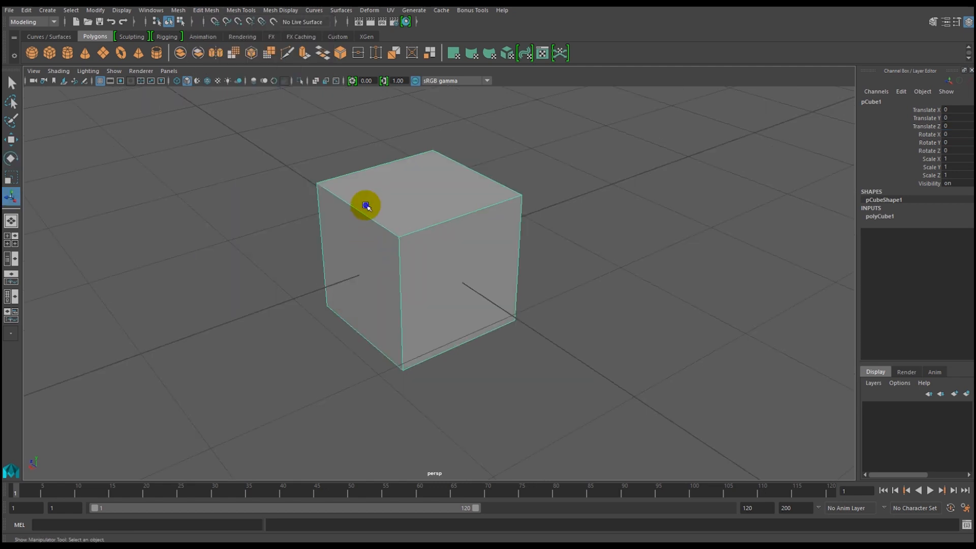
Switch the cube to vertex mode and select all eight of its corner vertices.
{"action": "right_click", "coordinate": [365, 205]}
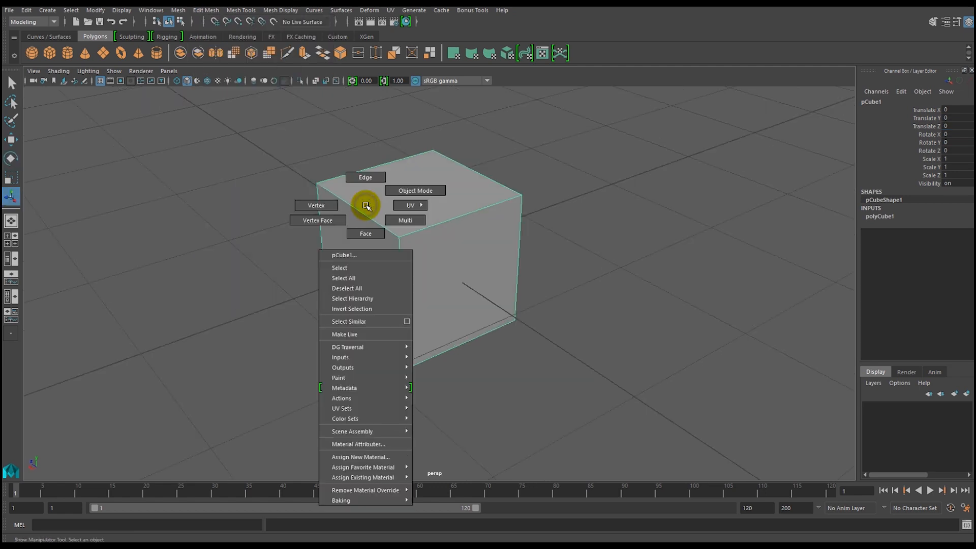
{"action": "left_click", "coordinate": [316, 206]}
{"action": "left_click", "coordinate": [316, 184]}
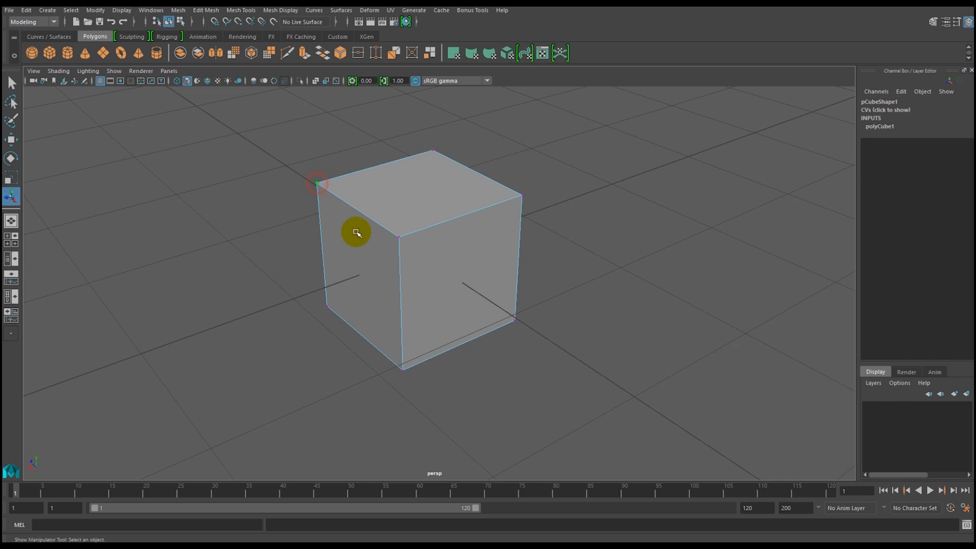
{"action": "left_click", "coordinate": [399, 237], "text": "shift"}
{"action": "left_click", "coordinate": [327, 306], "text": "shift"}
{"action": "left_click_drag", "start_coordinate": [511, 380], "coordinate": [465, 367], "text": "alt"}
{"action": "left_click", "coordinate": [513, 394], "text": "shift"}
{"action": "left_click", "coordinate": [511, 249], "text": "shift"}
{"action": "left_click_drag", "start_coordinate": [593, 327], "coordinate": [532, 300], "text": "alt"}
{"action": "left_click", "coordinate": [542, 290], "text": "shift"}
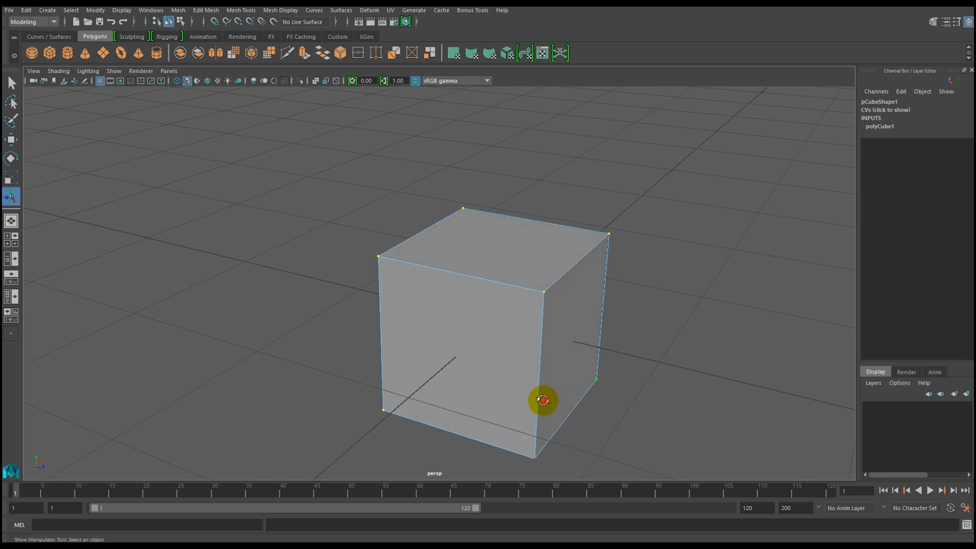
{"action": "left_click_drag", "start_coordinate": [543, 400], "coordinate": [529, 364], "text": "alt"}
{"action": "left_click", "coordinate": [503, 317], "text": "shift"}
{"action": "left_click_drag", "start_coordinate": [372, 329], "coordinate": [542, 349], "text": "alt"}
{"action": "right_click_drag", "start_coordinate": [540, 349], "coordinate": [442, 342], "text": "alt"}
{"action": "middle_click_drag", "start_coordinate": [438, 340], "coordinate": [350, 338], "text": "alt"}
{"action": "left_click_drag", "start_coordinate": [362, 337], "coordinate": [397, 346], "text": "alt"}
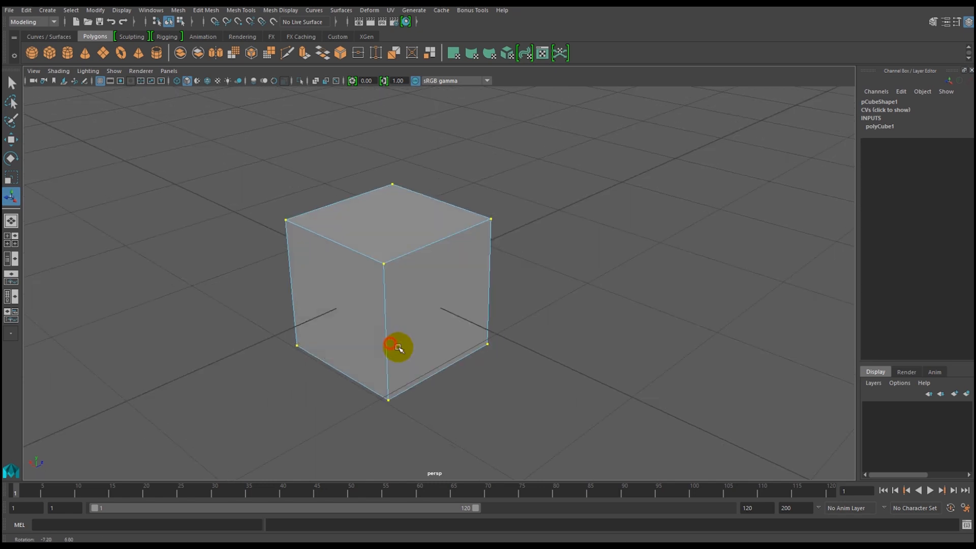
{"action": "left_click", "coordinate": [206, 10]}
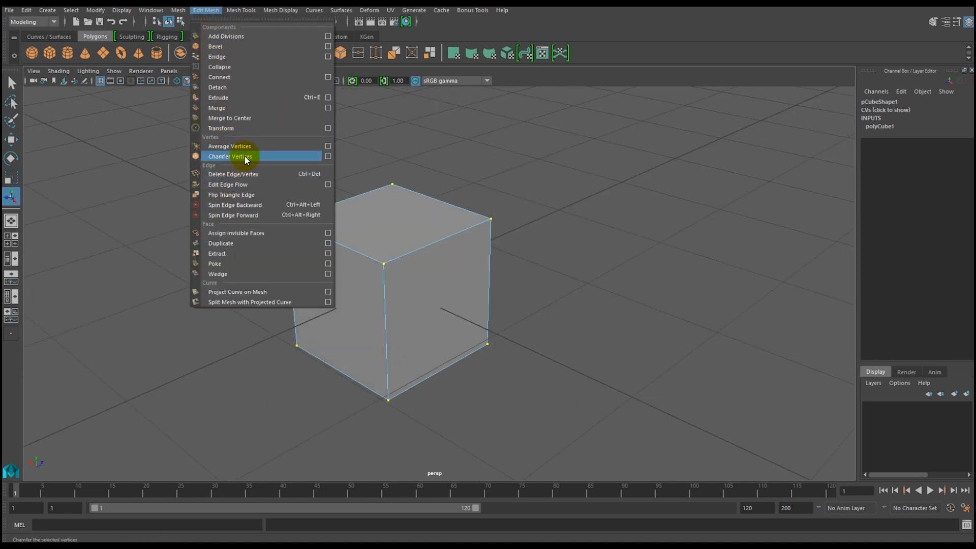
{"action": "left_click", "coordinate": [328, 156]}
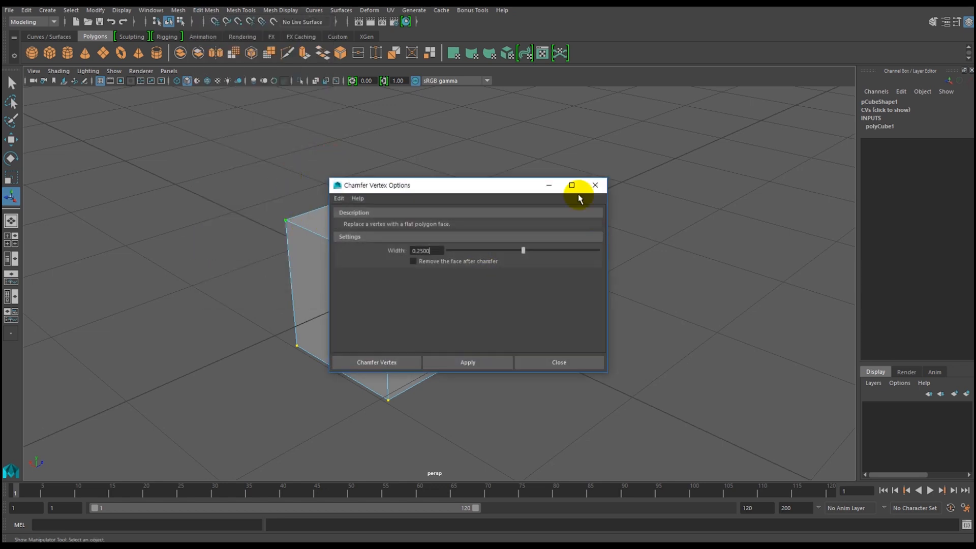
{"action": "left_click_drag", "start_coordinate": [472, 192], "coordinate": [610, 127]}
{"action": "left_click", "coordinate": [544, 190]}
{"action": "left_click", "coordinate": [724, 125]}
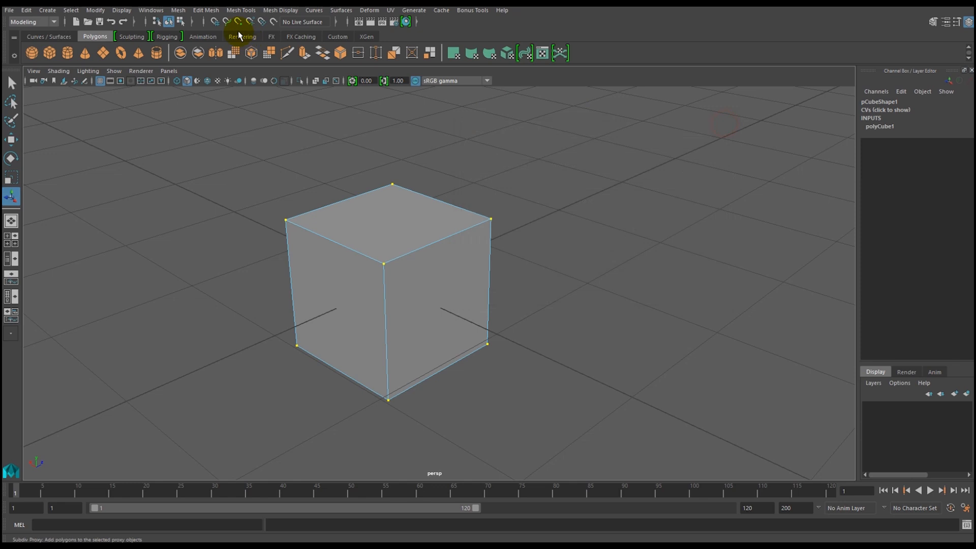
Chamfer the cube's eight selected corner vertices with a width of 0.25, keeping the chamfer faces.
{"action": "left_click", "coordinate": [207, 11]}
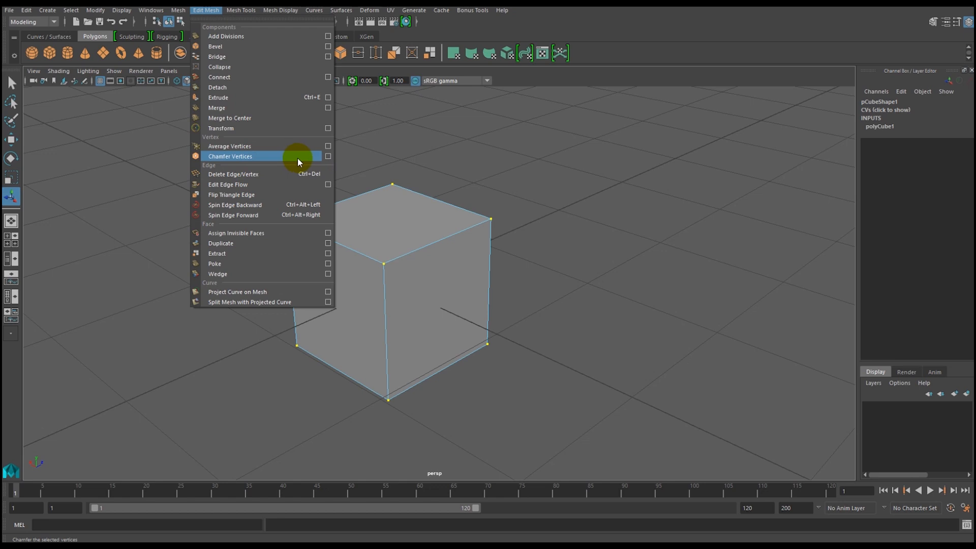
{"action": "left_click", "coordinate": [328, 156]}
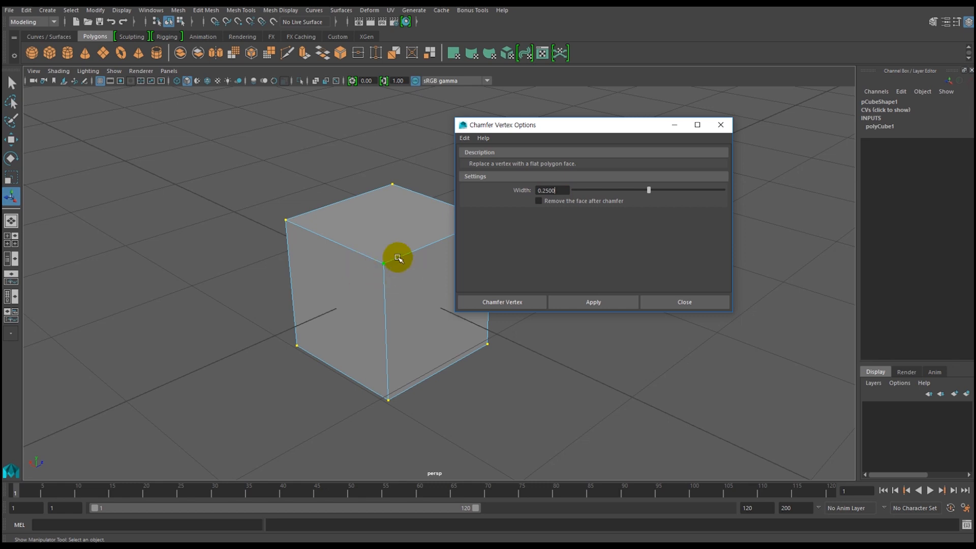
{"action": "left_click", "coordinate": [588, 302]}
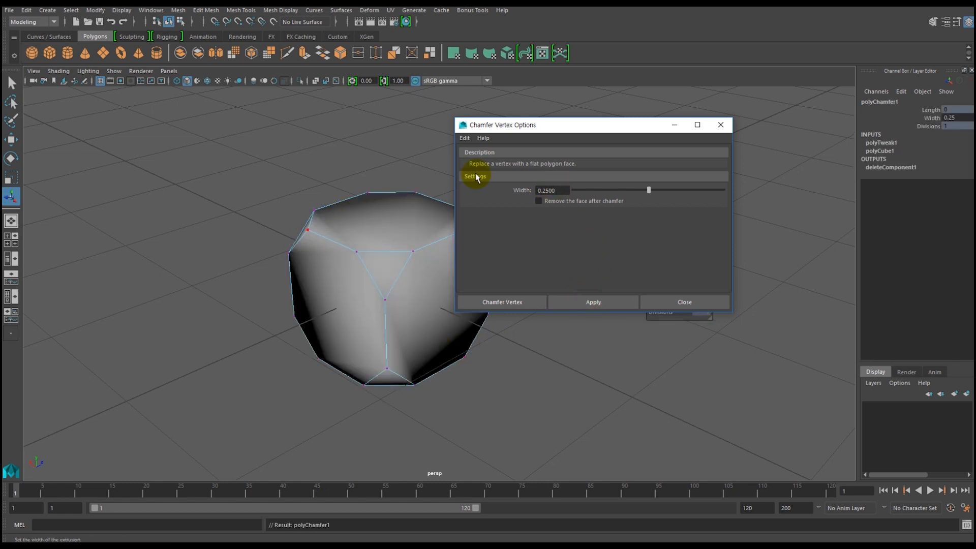
Undo the 0.25 chamfer and chamfer the cube's eight corner vertices with a width of 0.1.
{"action": "left_click_drag", "start_coordinate": [555, 126], "coordinate": [694, 108]}
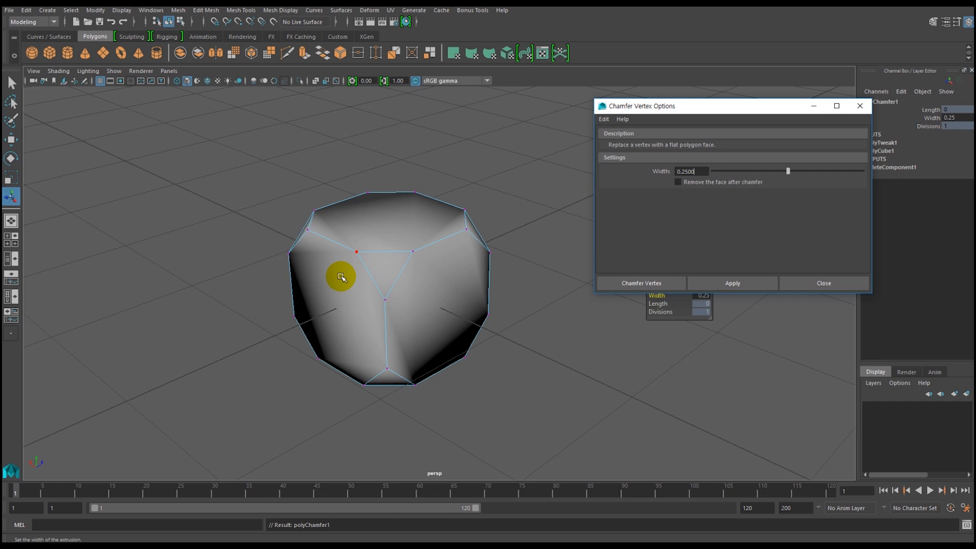
{"action": "left_click", "coordinate": [399, 275]}
{"action": "key", "text": "ctrl+z"}
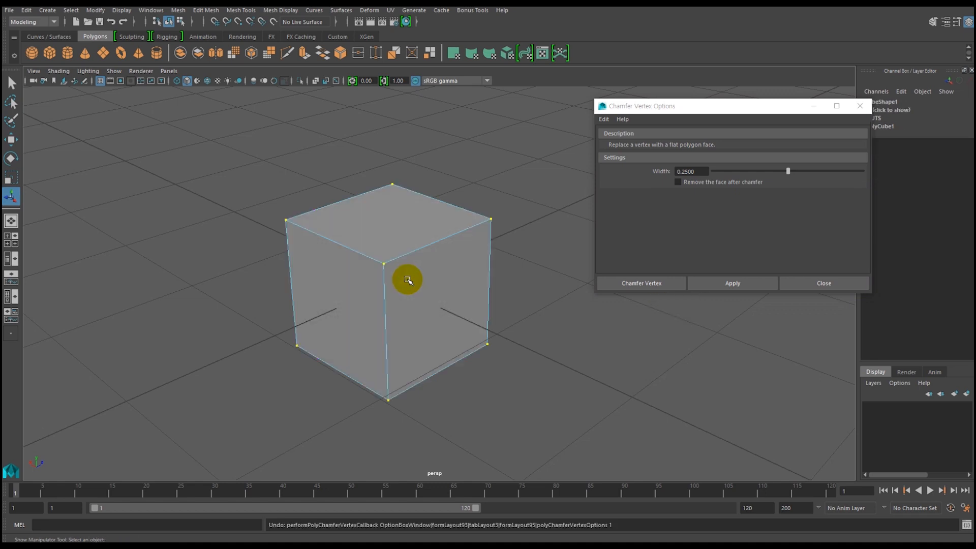
{"action": "left_click", "coordinate": [694, 171]}
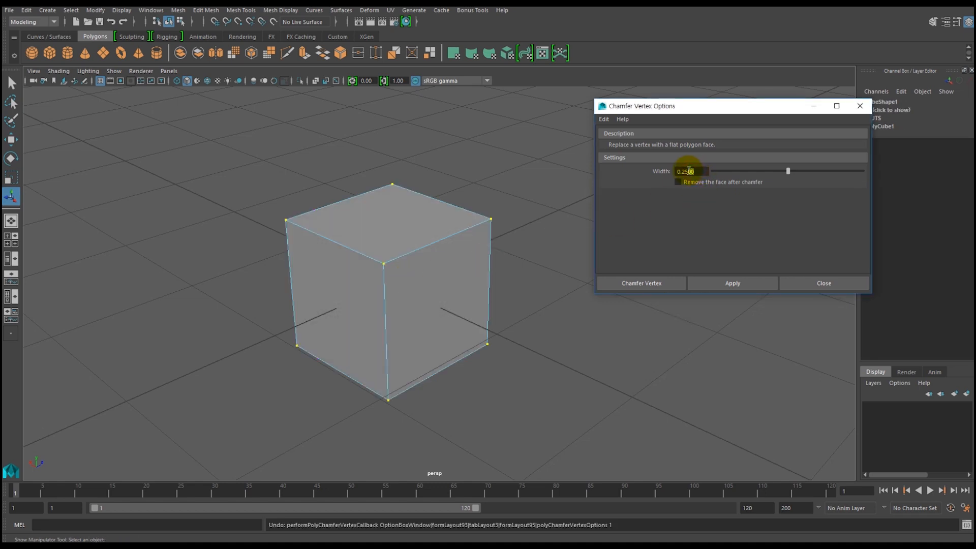
{"action": "left_click", "coordinate": [719, 282]}
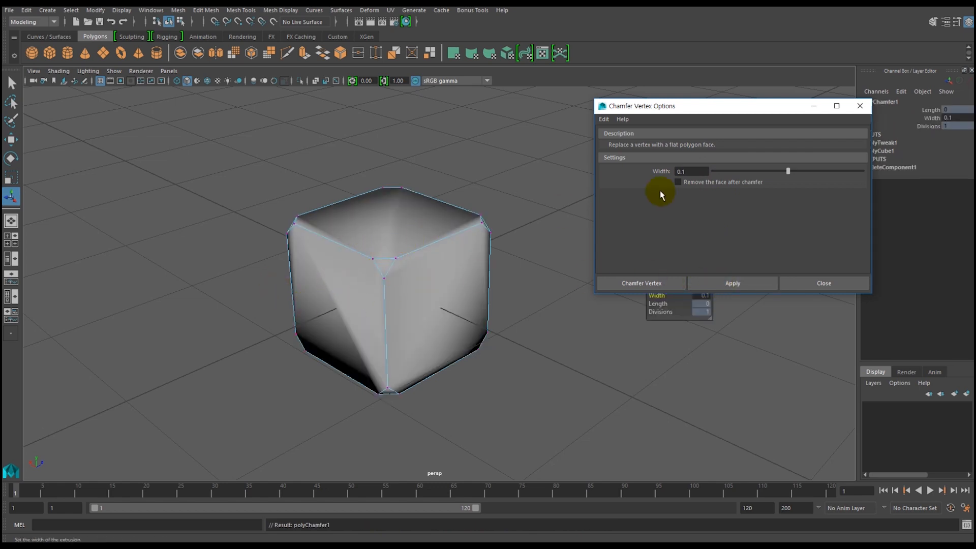
Undo the 0.1 chamfer, chamfer the eight corner vertices with a width of 0.2 and close the chamfer options.
{"action": "double_click", "coordinate": [686, 171]}
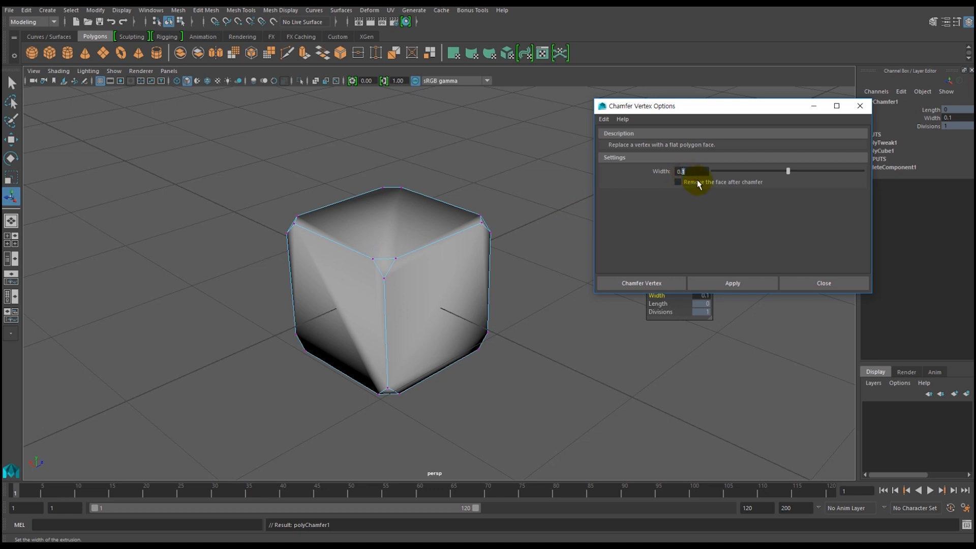
{"action": "type", "text": "2"}
{"action": "left_click", "coordinate": [464, 283]}
{"action": "key", "text": "ctrl+z"}
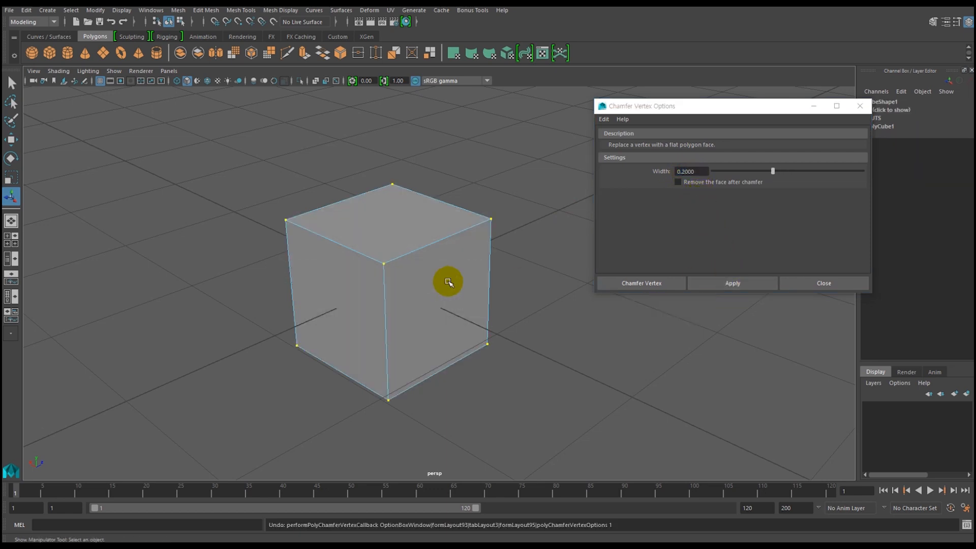
{"action": "left_click", "coordinate": [730, 283]}
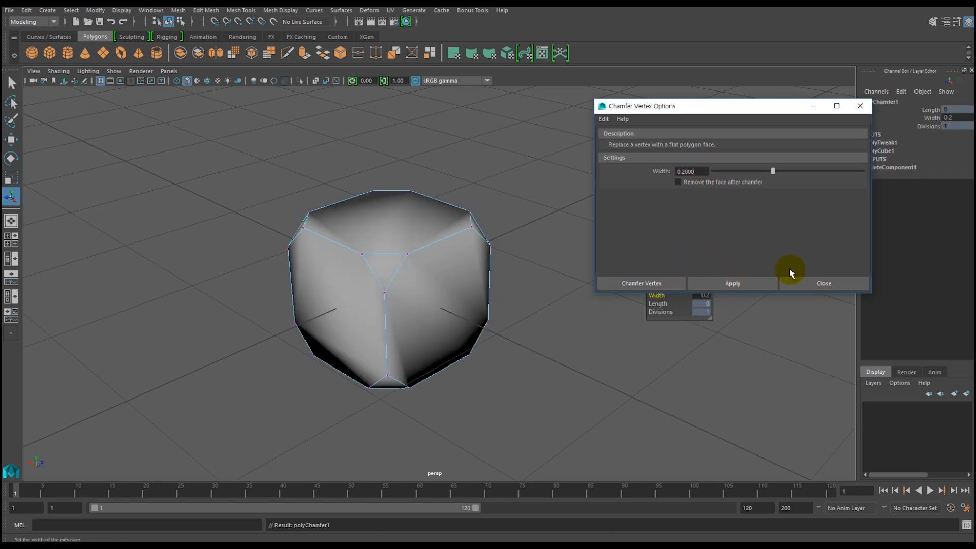
{"action": "left_click", "coordinate": [794, 285]}
{"action": "left_click_drag", "start_coordinate": [429, 348], "coordinate": [483, 349], "text": "alt"}
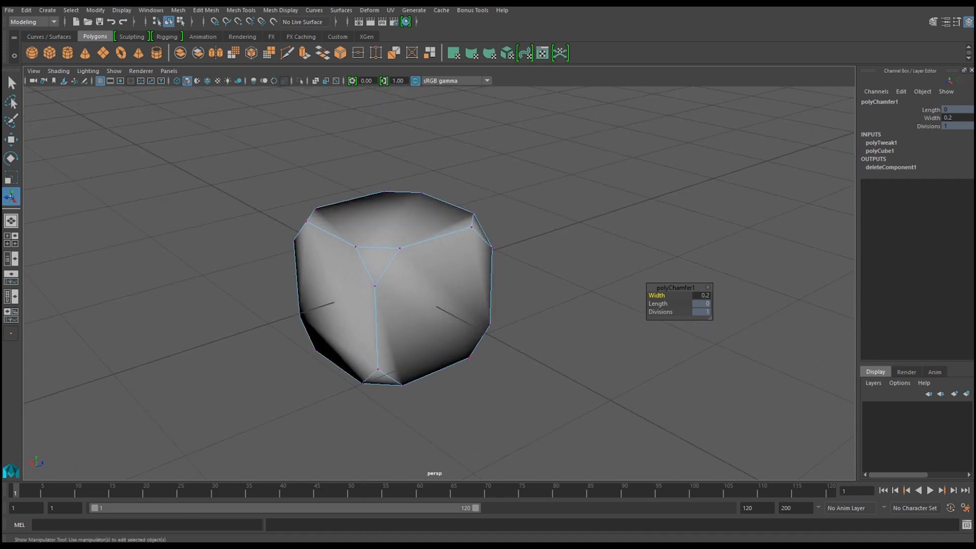
Return the chamfered cube to object mode, then create a second polygon cube and move it about 1.88 units along X.
{"action": "key", "text": "alt+Tab"}
{"action": "right_click_drag", "start_coordinate": [330, 232], "coordinate": [329, 206]}
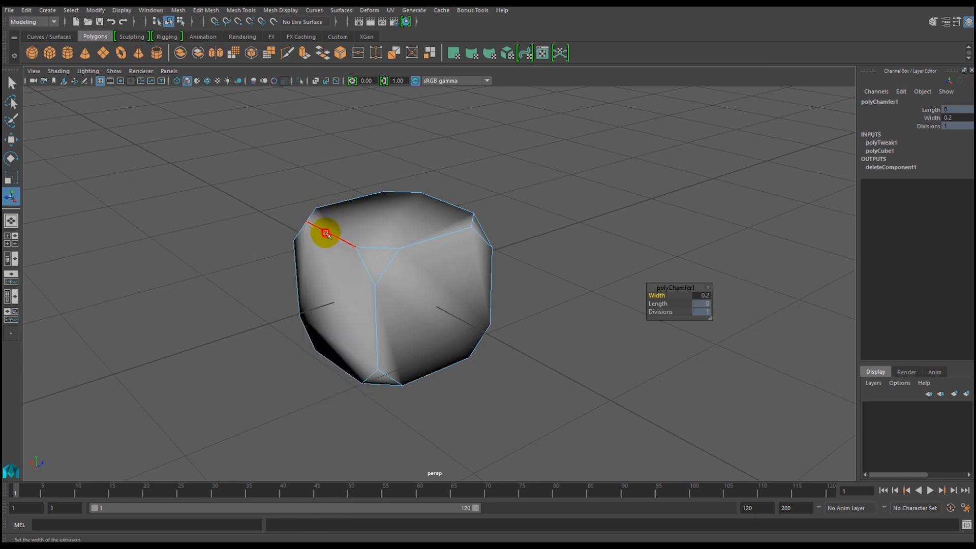
{"action": "left_click", "coordinate": [416, 244]}
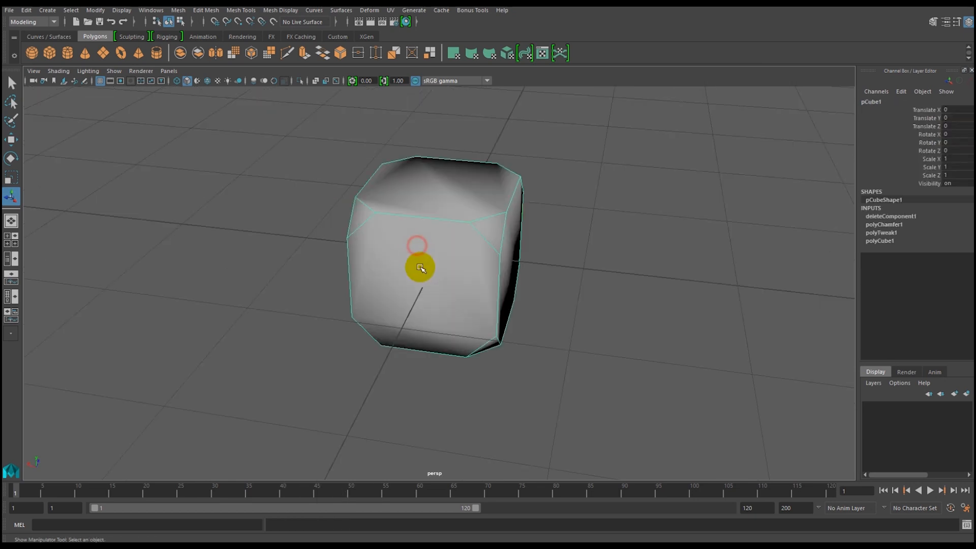
{"action": "left_click_drag", "start_coordinate": [425, 273], "coordinate": [449, 269], "text": "alt"}
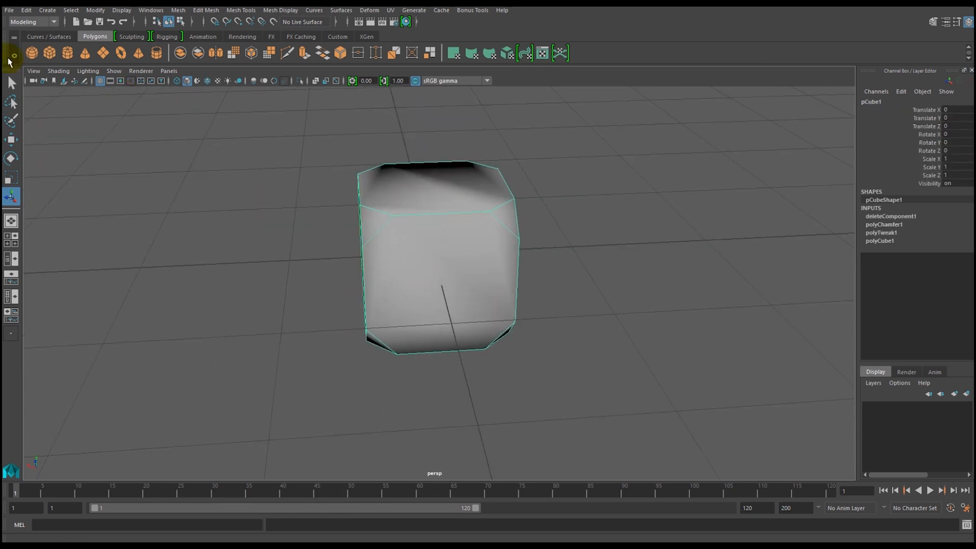
{"action": "left_click", "coordinate": [49, 52]}
{"action": "left_click", "coordinate": [454, 276]}
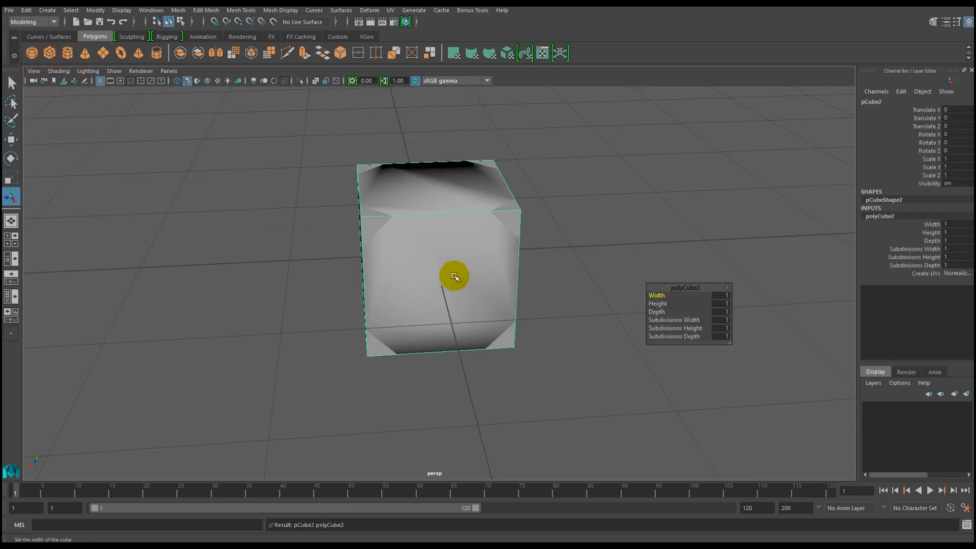
{"action": "key", "text": "w"}
{"action": "left_click_drag", "start_coordinate": [382, 255], "coordinate": [101, 255]}
{"action": "right_click_drag", "start_coordinate": [592, 310], "coordinate": [458, 294], "text": "alt"}
{"action": "left_click_drag", "start_coordinate": [549, 292], "coordinate": [459, 302], "text": "alt"}
Switch the second cube to edge mode and select all of its edges.
{"action": "right_click_drag", "start_coordinate": [353, 230], "coordinate": [357, 206]}
{"action": "left_click_drag", "start_coordinate": [344, 258], "coordinate": [322, 264], "text": "alt"}
{"action": "left_click_drag", "start_coordinate": [233, 173], "coordinate": [402, 336]}
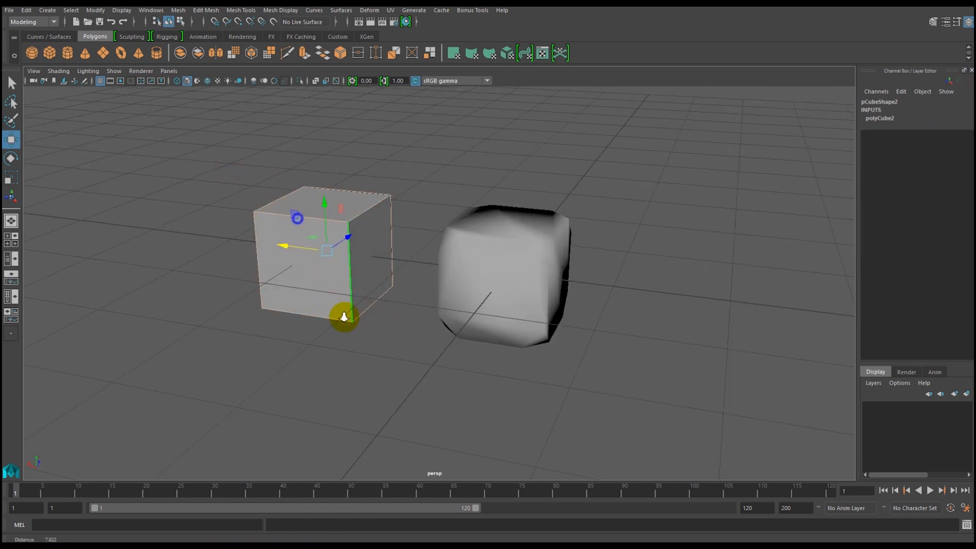
{"action": "right_click_drag", "start_coordinate": [342, 316], "coordinate": [356, 324], "text": "alt"}
{"action": "middle_click_drag", "start_coordinate": [355, 321], "coordinate": [433, 338], "text": "alt"}
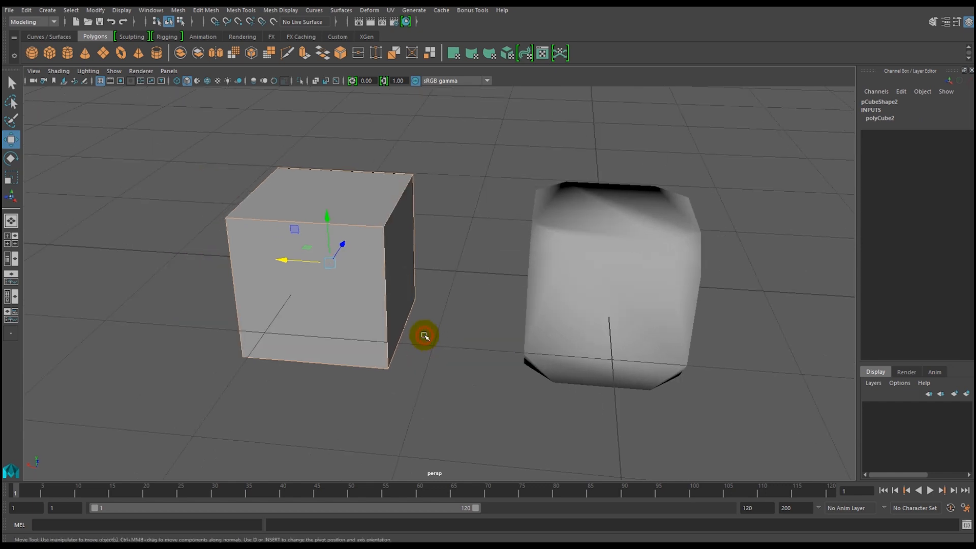
Bevel all edges of the second cube with a fractional width of 1 and one segment.
{"action": "left_click", "coordinate": [206, 11]}
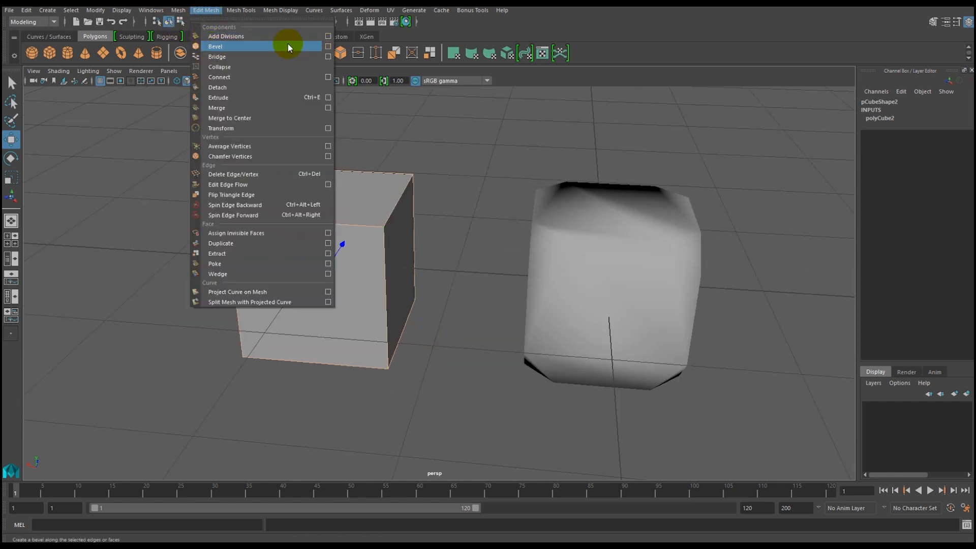
{"action": "left_click", "coordinate": [328, 50]}
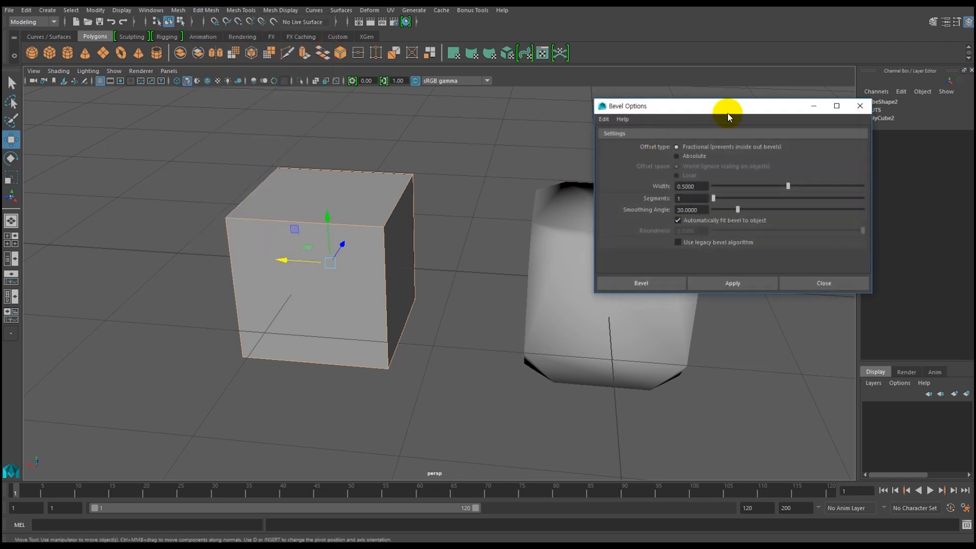
{"action": "left_click_drag", "start_coordinate": [728, 108], "coordinate": [602, 98]}
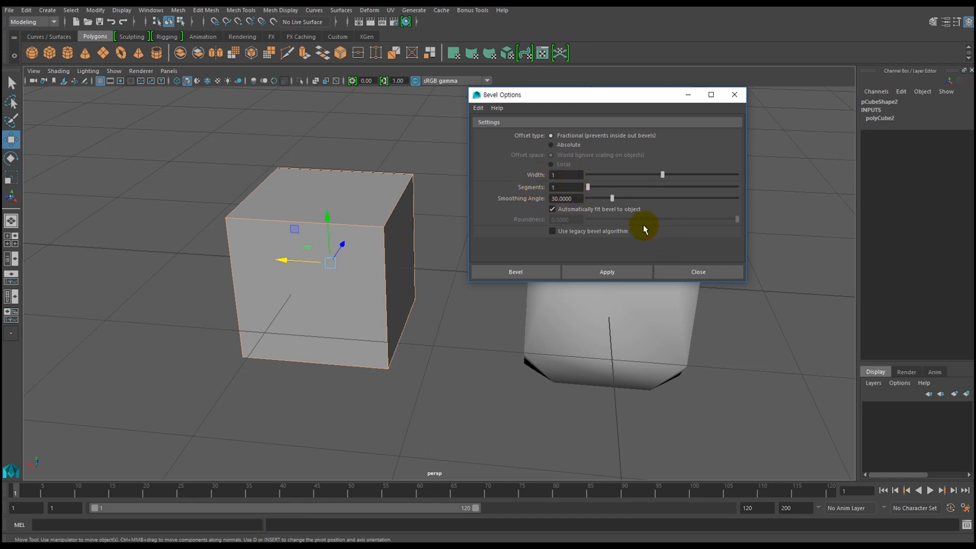
{"action": "left_click", "coordinate": [613, 273]}
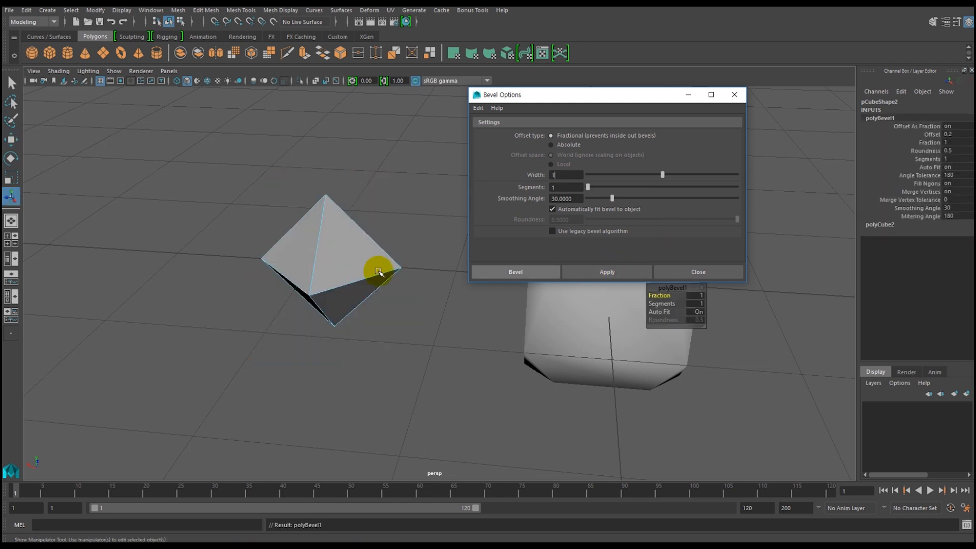
{"action": "left_click_drag", "start_coordinate": [365, 305], "coordinate": [355, 284], "text": "alt"}
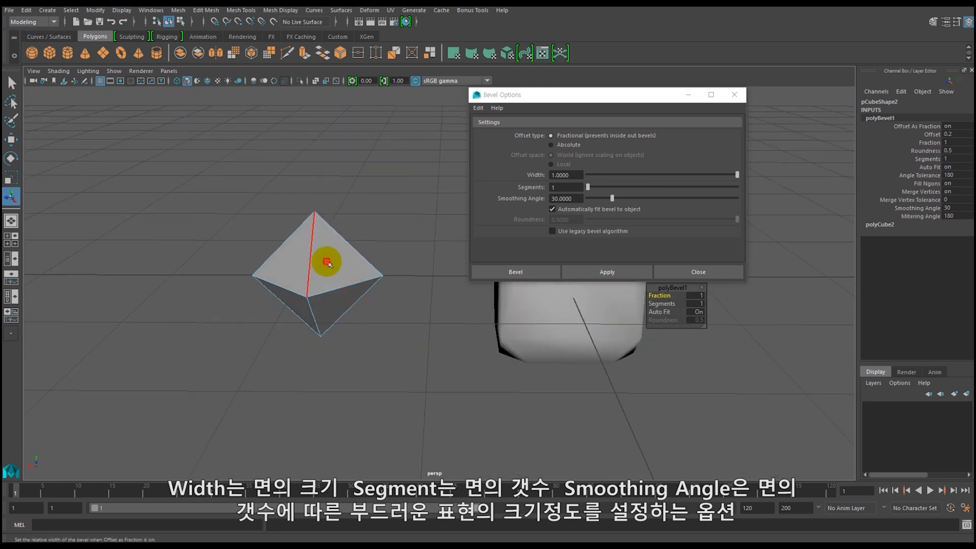
Undo the full-width bevel, try a narrower bevel on the same edges, and undo that one too.
{"action": "key", "text": "ctrl+z"}
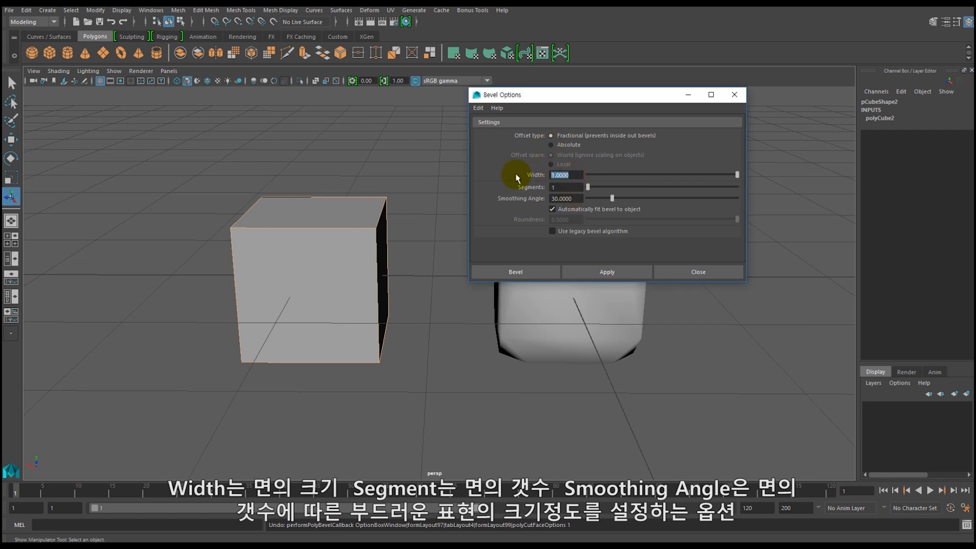
{"action": "left_click", "coordinate": [606, 274]}
{"action": "mouse_move", "coordinate": [364, 283]}
{"action": "left_mouse_down", "text": "alt"}
{"action": "mouse_move", "coordinate": [289, 287]}
{"action": "mouse_move", "coordinate": [471, 283]}
{"action": "mouse_move", "coordinate": [431, 261]}
{"action": "mouse_move", "coordinate": [303, 285]}
{"action": "mouse_move", "coordinate": [334, 295]}
{"action": "mouse_move", "coordinate": [351, 284]}
{"action": "left_mouse_up", "text": "alt"}
{"action": "key", "text": "ctrl+z"}
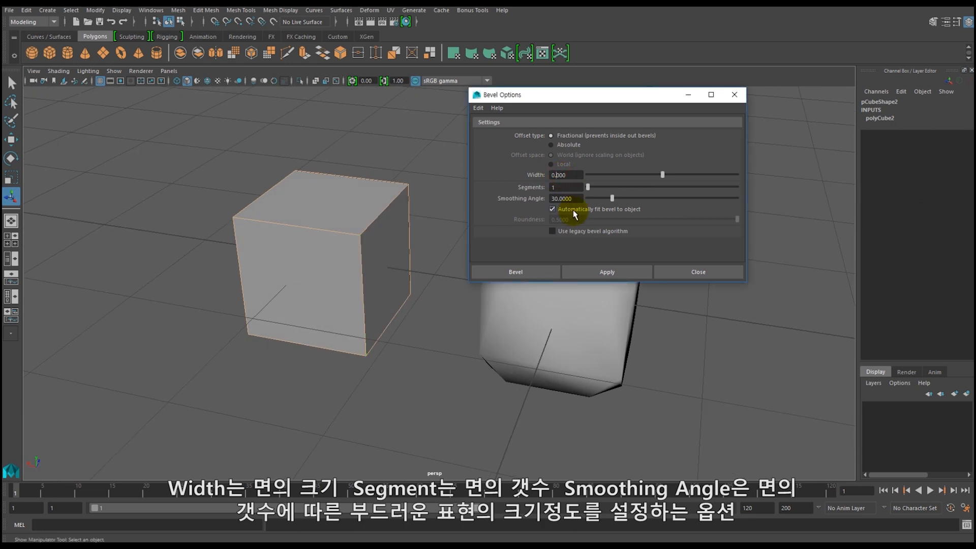
Bevel all edges of the second cube with a width of 0.2 and compare its corners with the chamfered cube.
{"action": "left_click", "coordinate": [599, 273]}
{"action": "left_click_drag", "start_coordinate": [300, 272], "coordinate": [259, 252], "text": "alt"}
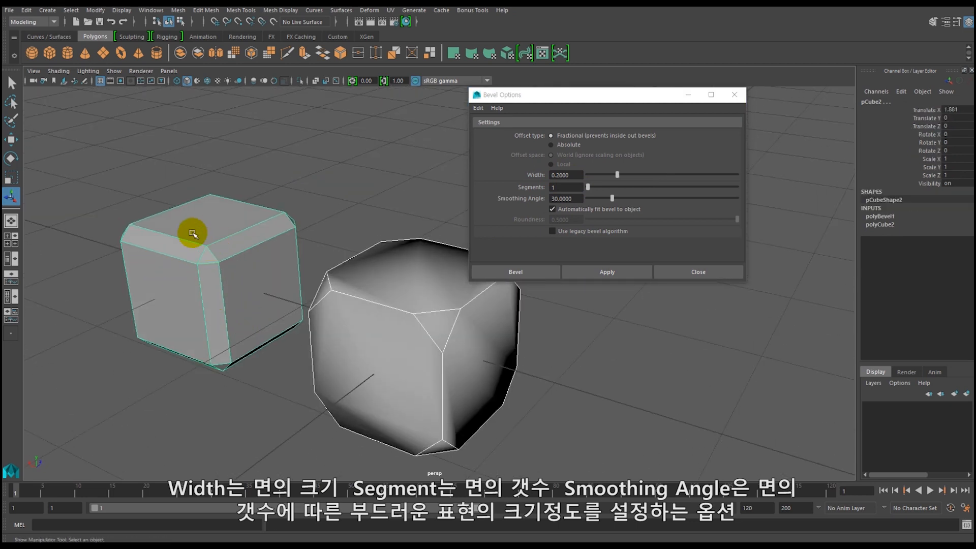
{"action": "left_click_drag", "start_coordinate": [184, 298], "coordinate": [273, 310], "text": "alt"}
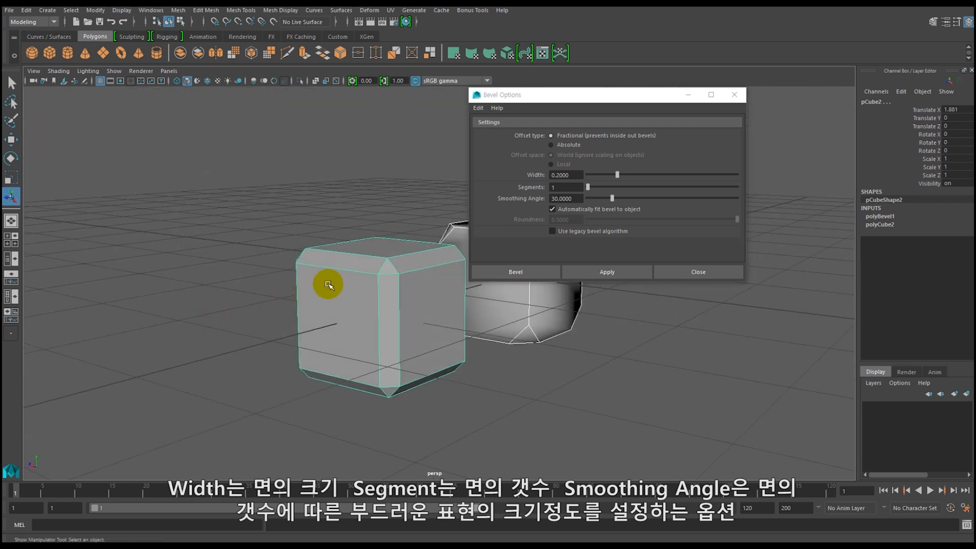
{"action": "left_click_drag", "start_coordinate": [326, 279], "coordinate": [270, 281], "text": "alt"}
{"action": "left_click_drag", "start_coordinate": [374, 294], "coordinate": [301, 294], "text": "alt"}
{"action": "middle_click_drag", "start_coordinate": [300, 295], "coordinate": [292, 273], "text": "alt"}
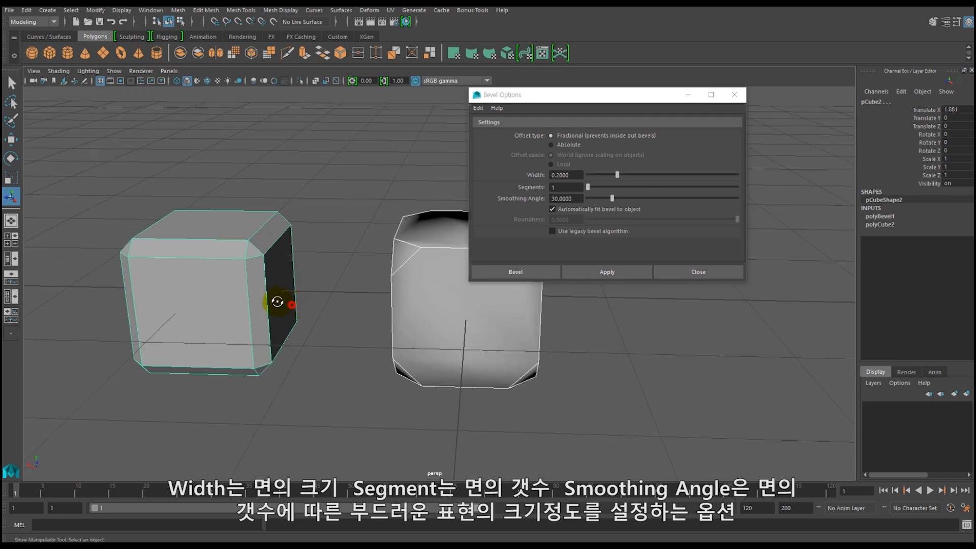
{"action": "left_click_drag", "start_coordinate": [276, 303], "coordinate": [291, 304], "text": "alt"}
{"action": "left_click_drag", "start_coordinate": [593, 99], "coordinate": [678, 148]}
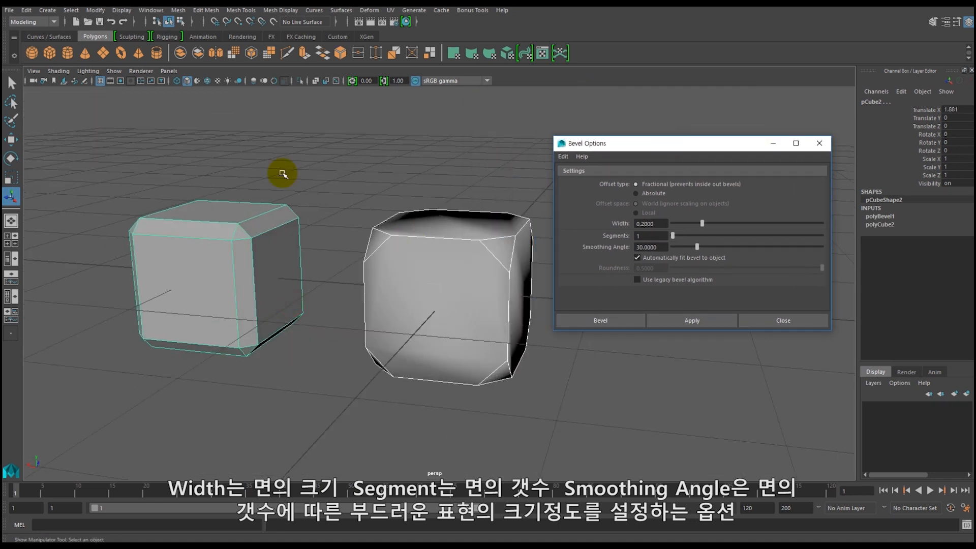
{"action": "middle_click_drag", "start_coordinate": [283, 174], "coordinate": [304, 202], "text": "alt"}
{"action": "left_click_drag", "start_coordinate": [304, 202], "coordinate": [253, 224], "text": "alt"}
{"action": "left_click", "coordinate": [195, 230]}
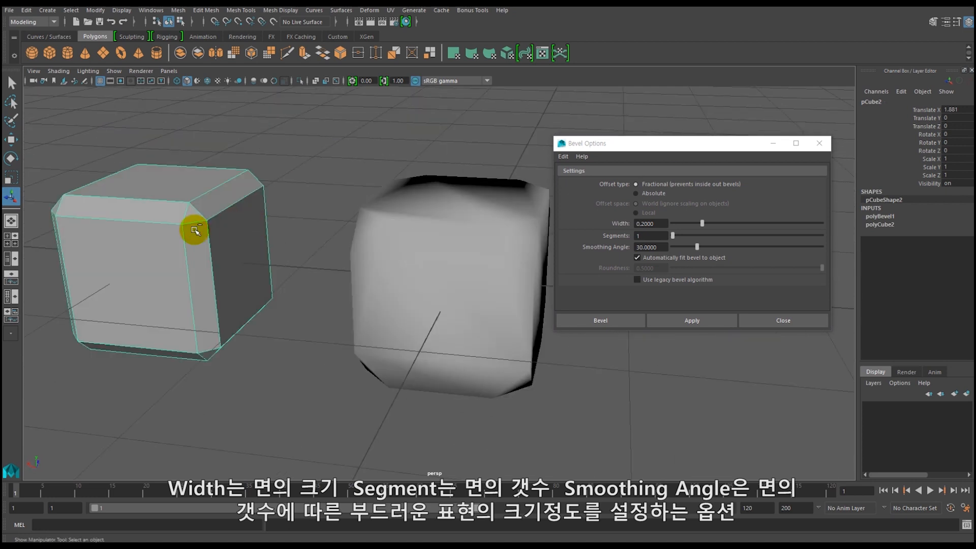
Undo the one-segment bevel on the second cube and select the chamfered cube to compare its corners.
{"action": "key", "text": "ctrl+z"}
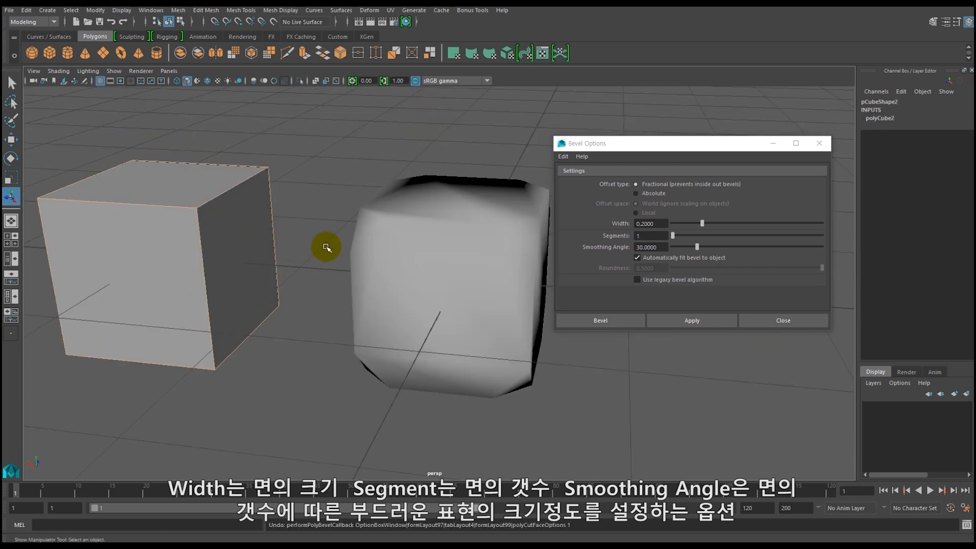
{"action": "left_click_drag", "start_coordinate": [375, 252], "coordinate": [305, 251], "text": "alt"}
{"action": "left_click", "coordinate": [394, 264]}
{"action": "left_click_drag", "start_coordinate": [238, 264], "coordinate": [258, 233], "text": "alt"}
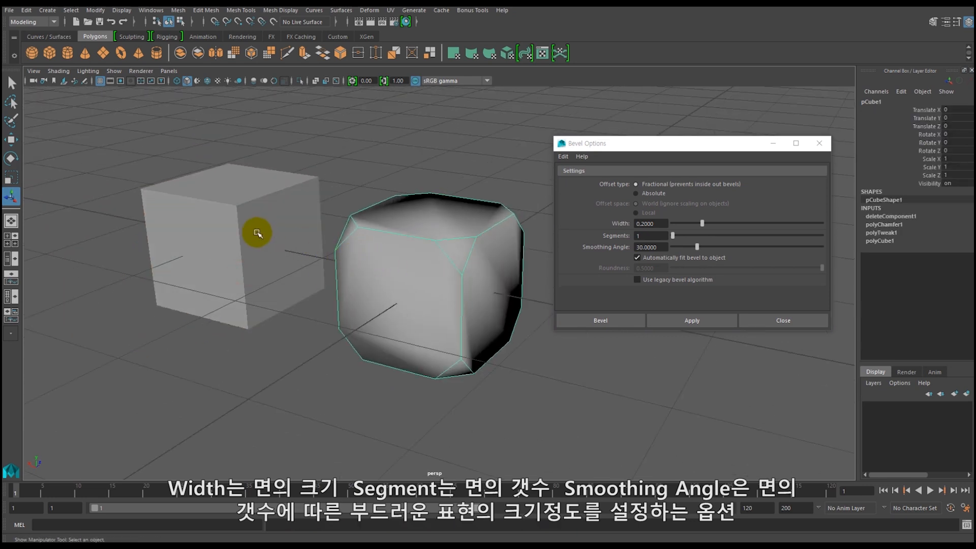
{"action": "middle_click_drag", "start_coordinate": [276, 239], "coordinate": [289, 255], "text": "alt"}
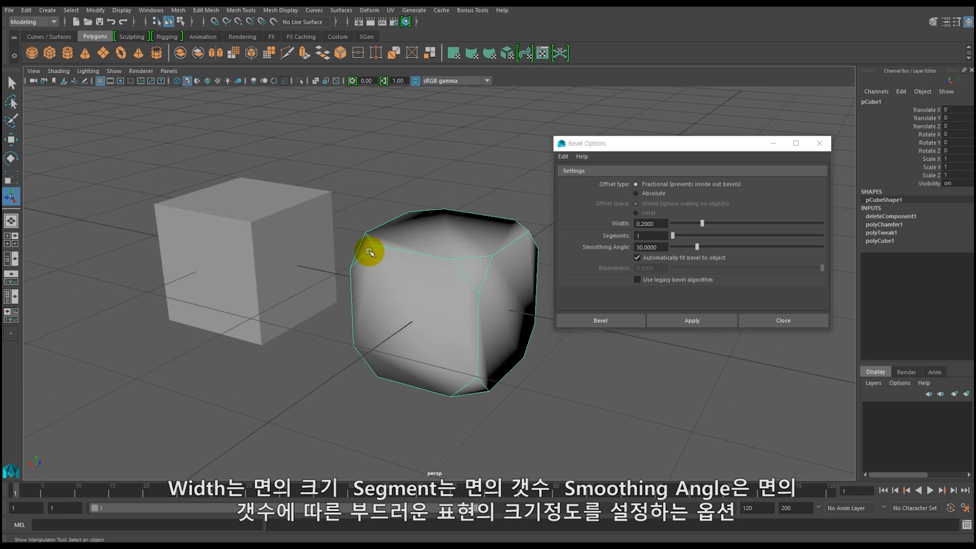
Select the plain second cube again, switch it to edge mode and select all its edges.
{"action": "left_click", "coordinate": [298, 245]}
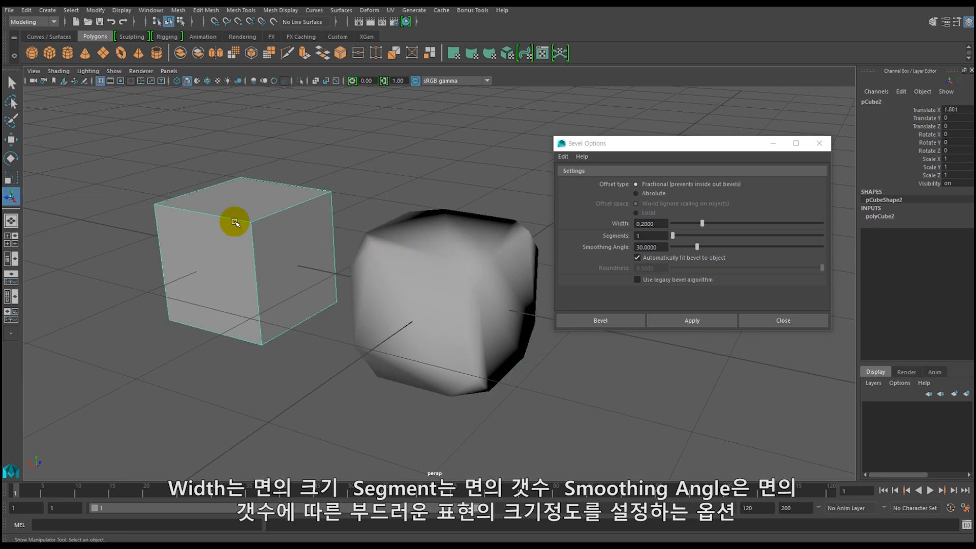
{"action": "right_click_drag", "start_coordinate": [242, 219], "coordinate": [207, 195]}
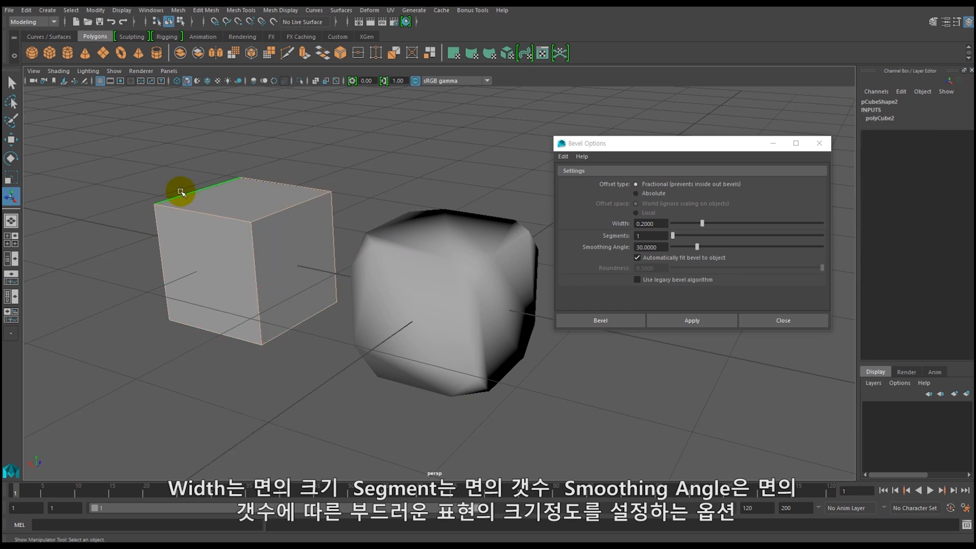
{"action": "left_click_drag", "start_coordinate": [129, 145], "coordinate": [344, 370]}
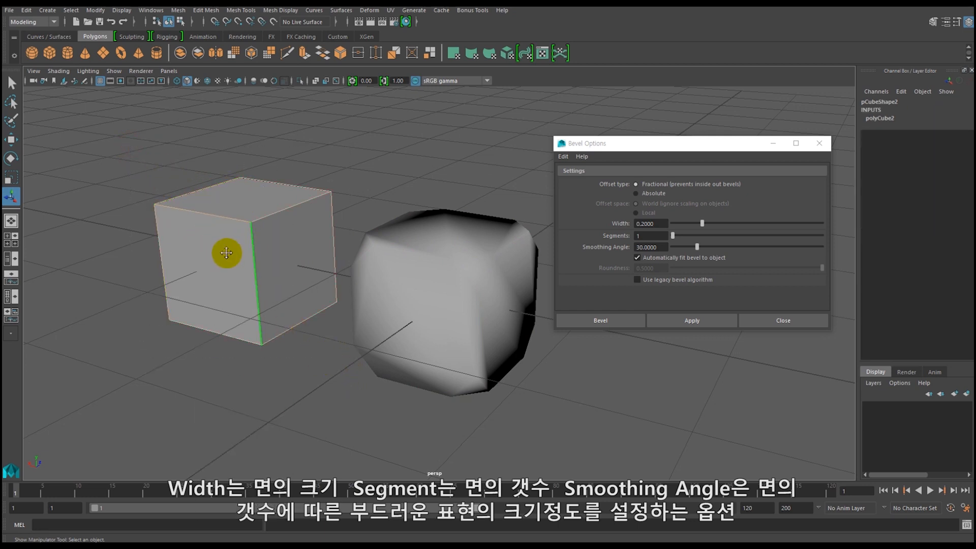
{"action": "middle_click_drag", "start_coordinate": [226, 253], "coordinate": [211, 239], "text": "alt"}
{"action": "left_click_drag", "start_coordinate": [207, 237], "coordinate": [230, 279], "text": "alt"}
{"action": "middle_click_drag", "start_coordinate": [229, 279], "coordinate": [255, 273], "text": "alt"}
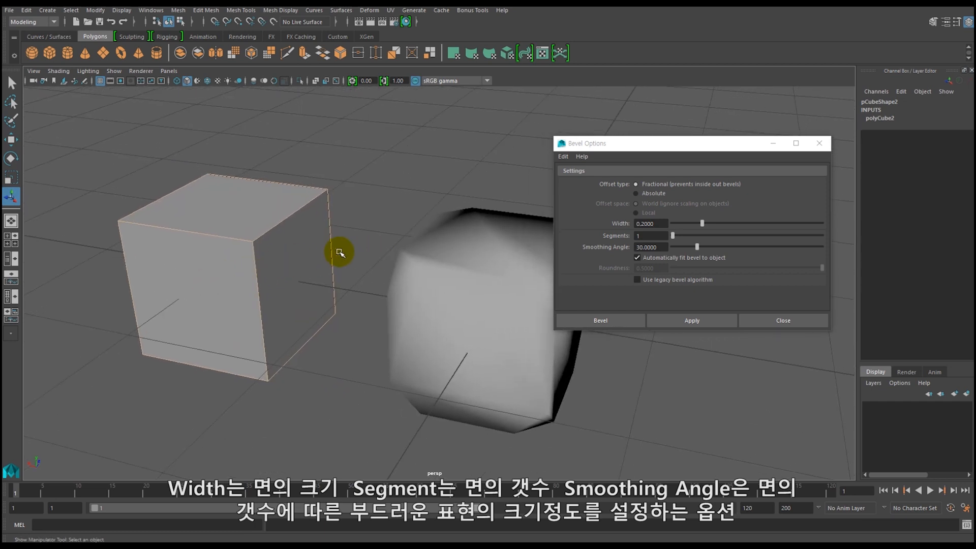
Bevel the selected edges with a width of 0.2, 2 segments and a smoothing angle of 30, and inspect the rounded edges.
{"action": "left_click_drag", "start_coordinate": [670, 147], "coordinate": [497, 147]}
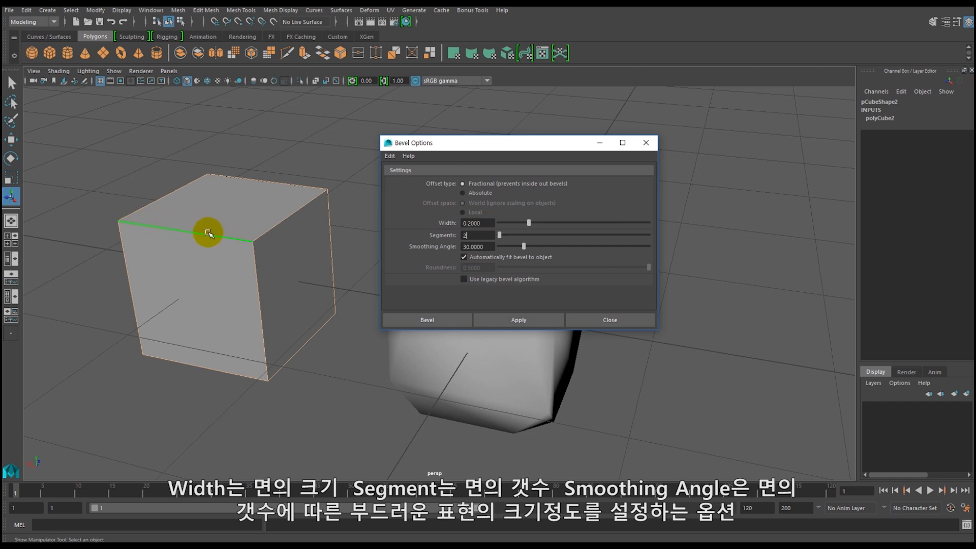
{"action": "left_click", "coordinate": [519, 320]}
{"action": "mouse_move", "coordinate": [211, 311]}
{"action": "left_mouse_down", "text": "alt"}
{"action": "mouse_move", "coordinate": [175, 312]}
{"action": "mouse_move", "coordinate": [226, 316]}
{"action": "left_mouse_up", "text": "alt"}
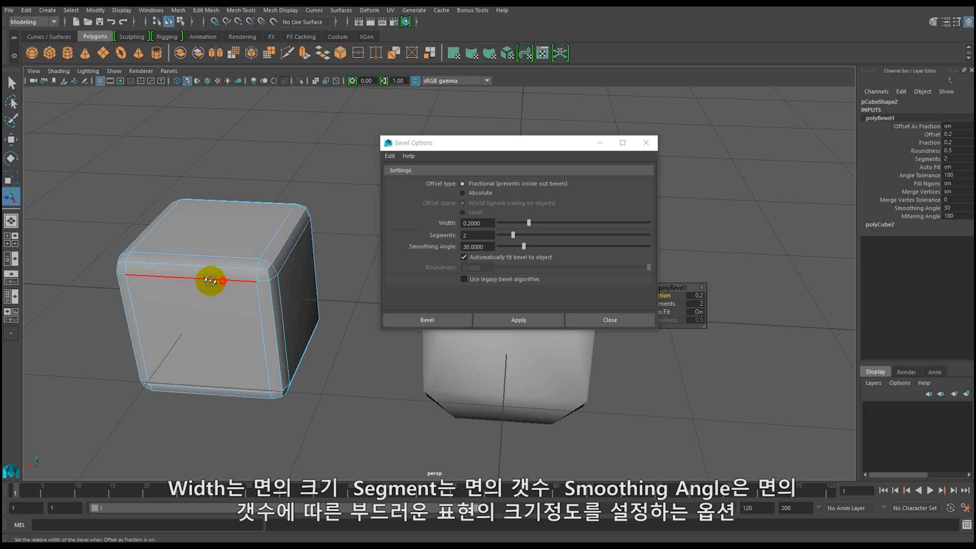
{"action": "left_click_drag", "start_coordinate": [213, 279], "coordinate": [199, 280], "text": "alt"}
{"action": "right_click_drag", "start_coordinate": [225, 252], "coordinate": [244, 237]}
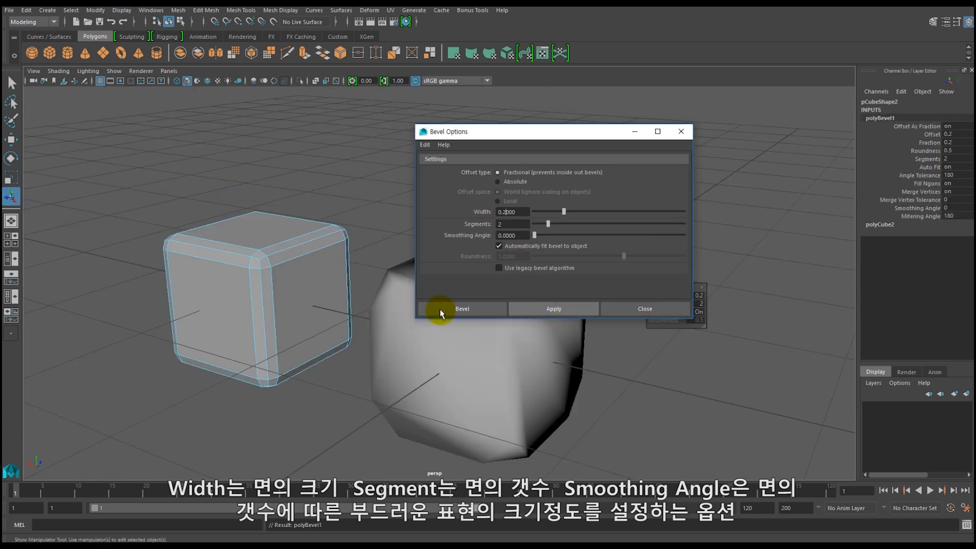
Undo the last bevel, redo it on the second cube with width 0.2, 2 segments and a smoothing angle of 30, and inspect the edges.
{"action": "key", "text": "ctrl+z"}
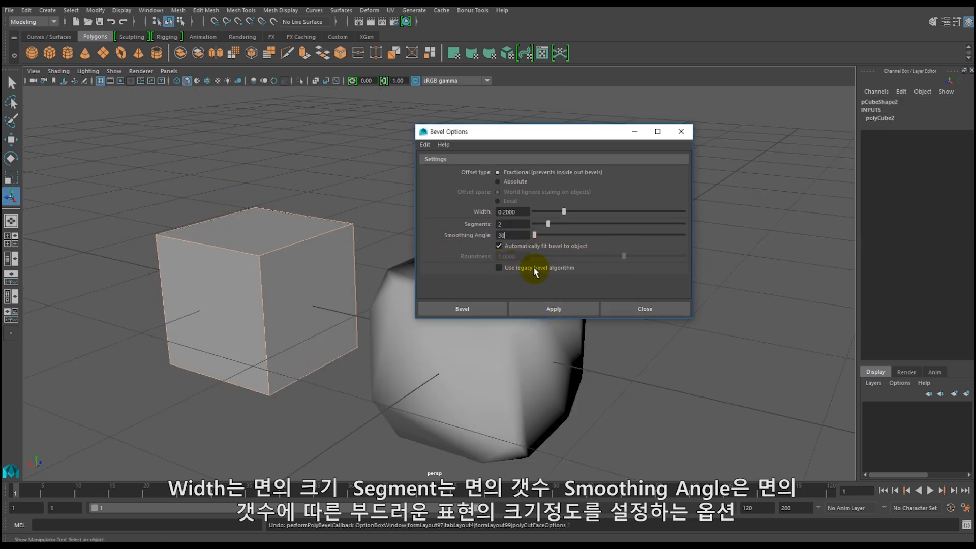
{"action": "left_click", "coordinate": [553, 308]}
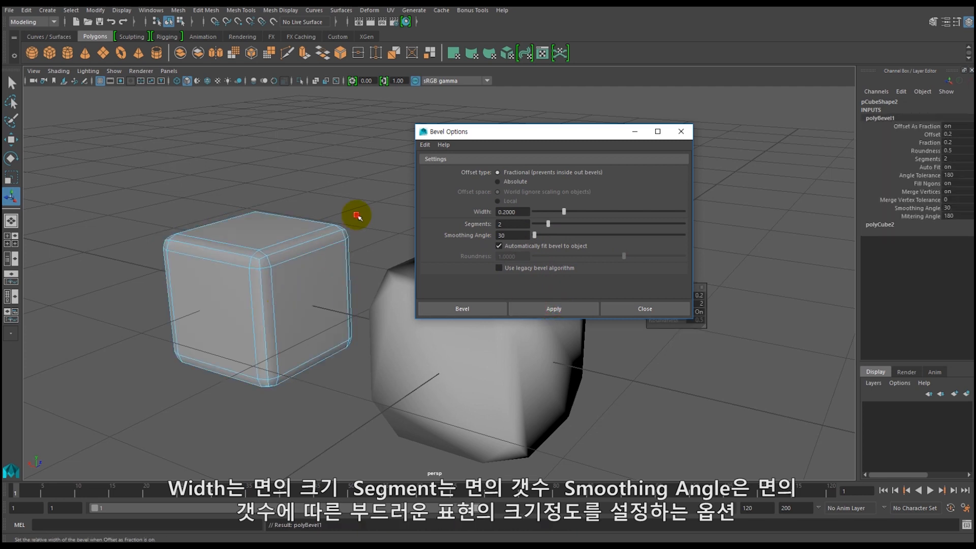
{"action": "left_click", "coordinate": [356, 215]}
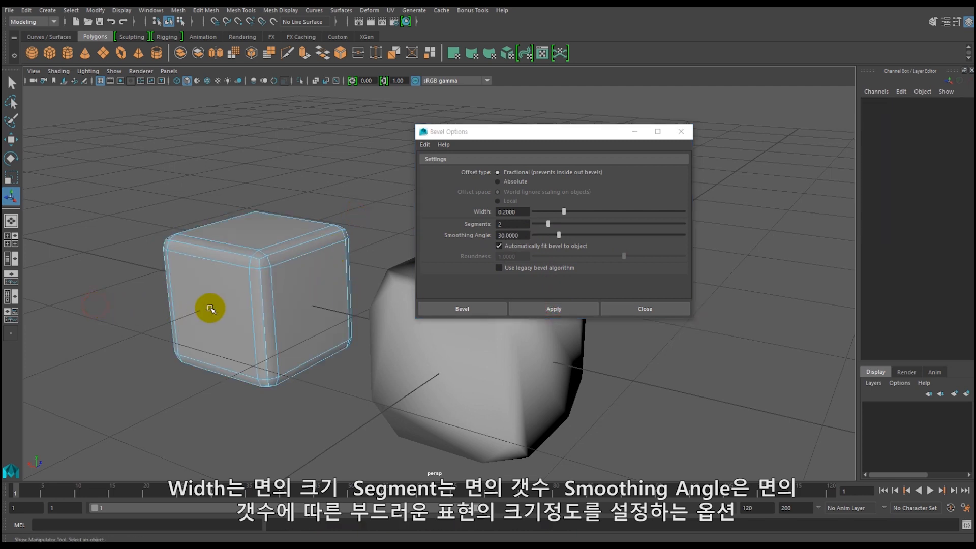
{"action": "right_click_drag", "start_coordinate": [222, 299], "coordinate": [278, 297]}
{"action": "left_click", "coordinate": [147, 314]}
{"action": "left_click", "coordinate": [245, 287]}
Undo the two-segment bevel and bevel the second cube's edges with width 0.2, 3 segments and a smoothing angle of 30.
{"action": "key", "text": "ctrl+z"}
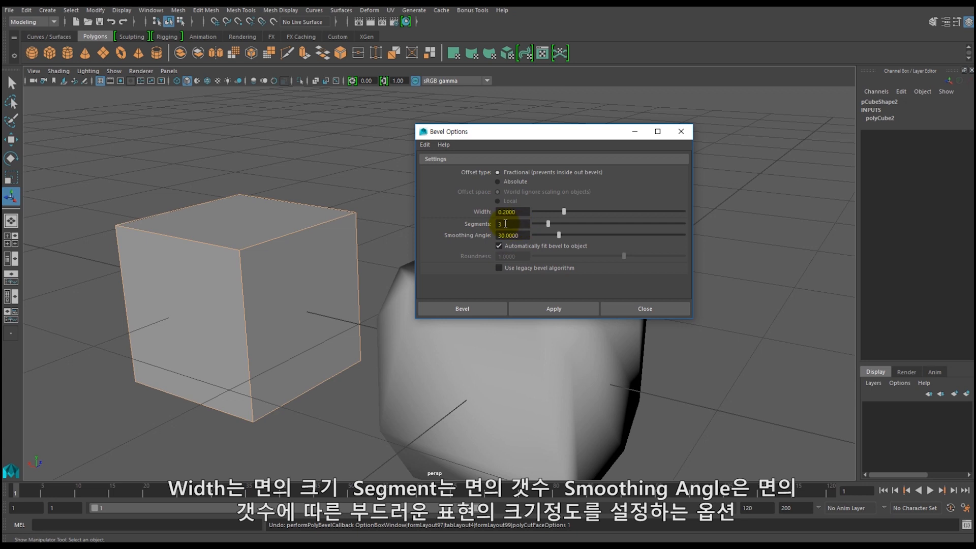
{"action": "left_click", "coordinate": [548, 307]}
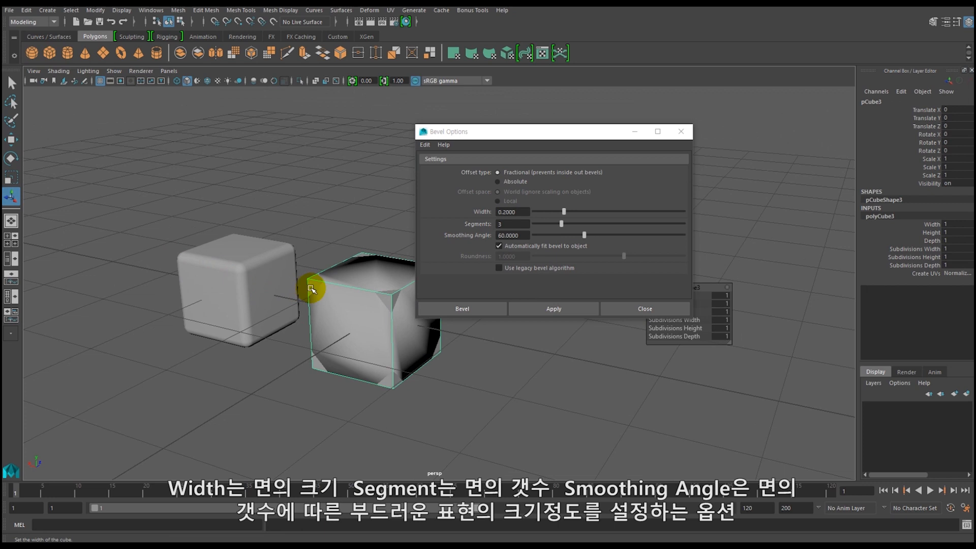
Move the new plain cube along X to about 3.32, placing it beside the bevelled cube.
{"action": "key", "text": "w"}
{"action": "right_click_drag", "start_coordinate": [510, 370], "coordinate": [340, 289], "text": "alt"}
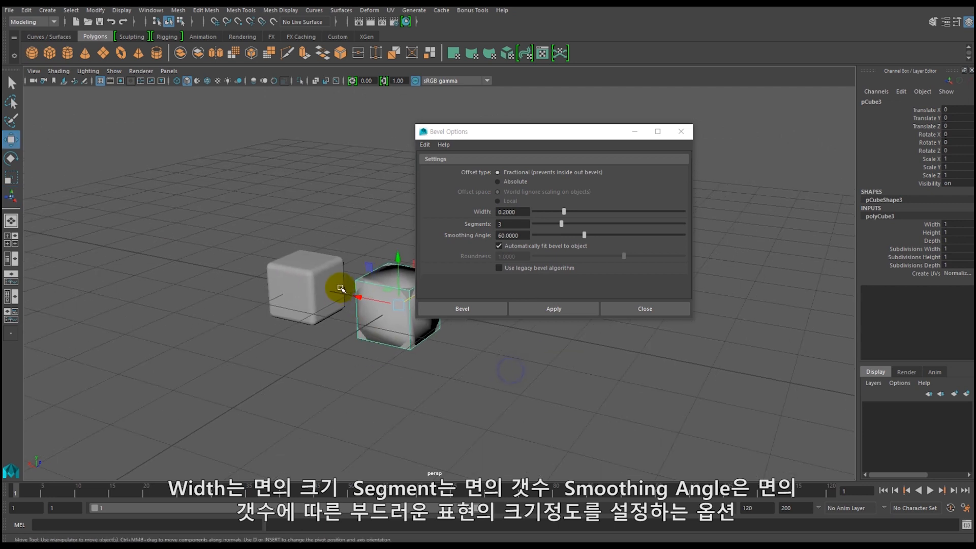
{"action": "left_click_drag", "start_coordinate": [358, 299], "coordinate": [208, 274]}
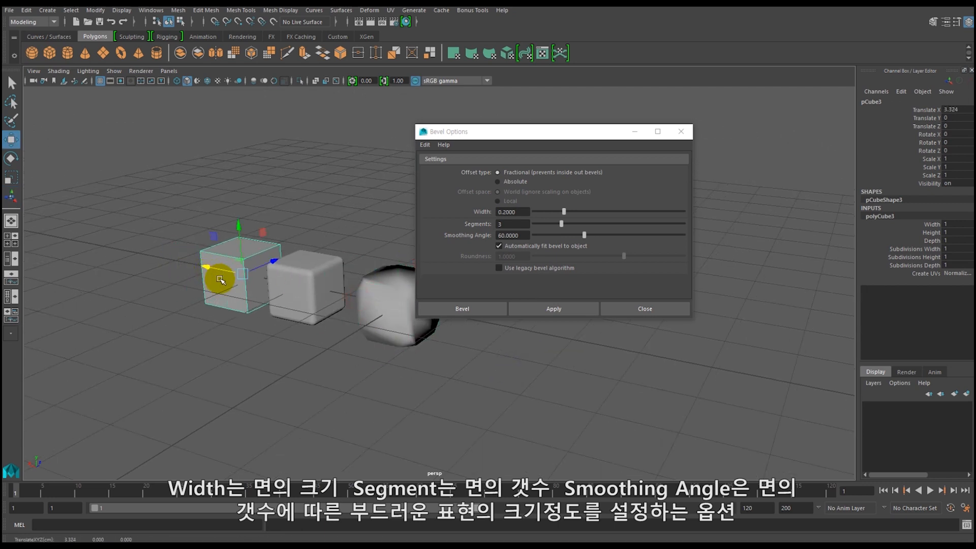
Turn on Wireframe on Shaded and examine the bevel segments around the second cube's corners.
{"action": "right_click_drag", "start_coordinate": [310, 255], "coordinate": [338, 348], "text": "alt"}
{"action": "middle_click_drag", "start_coordinate": [340, 345], "coordinate": [419, 352], "text": "alt"}
{"action": "left_click", "coordinate": [318, 289]}
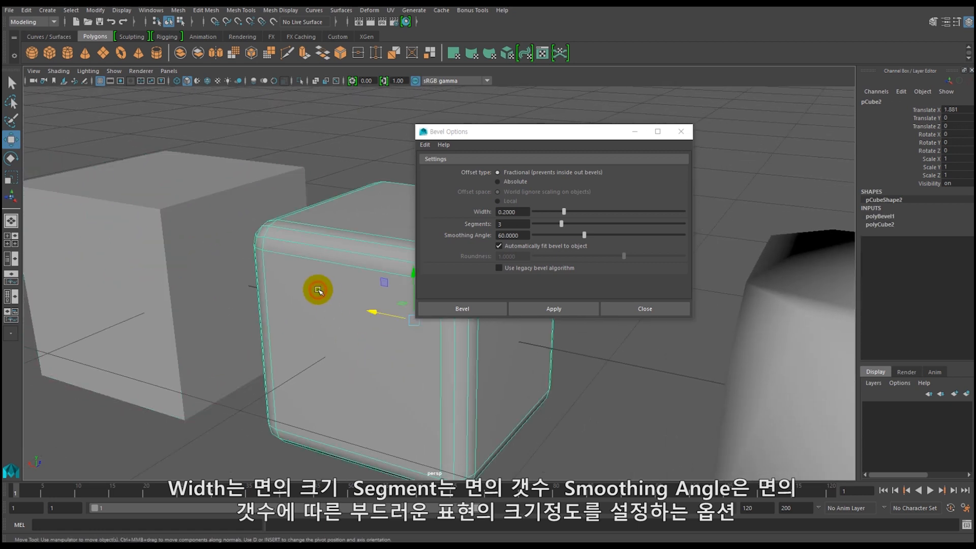
{"action": "left_click", "coordinate": [34, 71]}
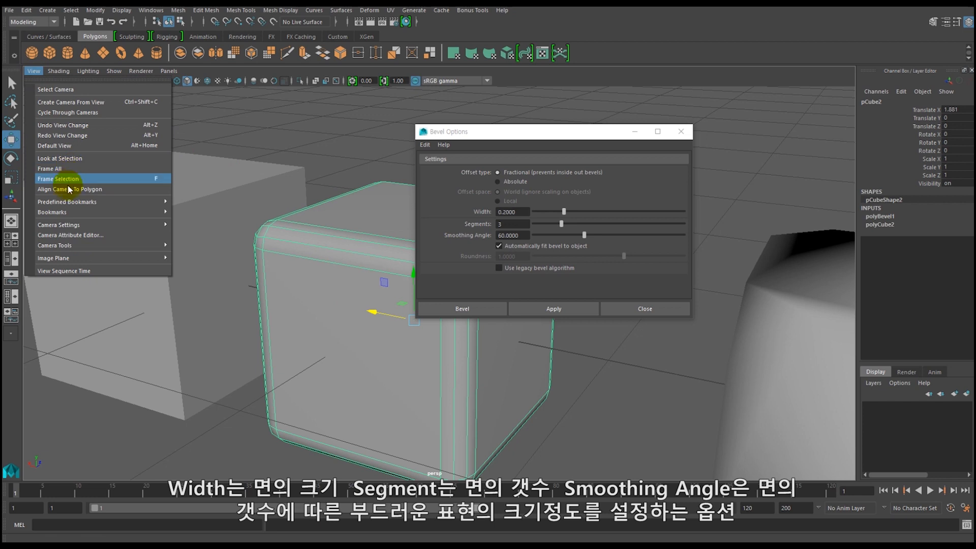
{"action": "mouse_move", "coordinate": [58, 71]}
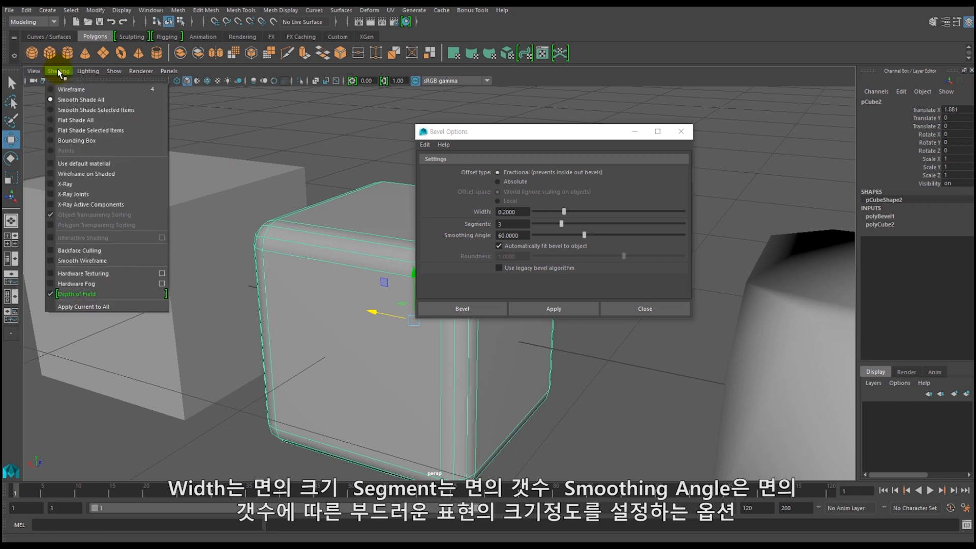
{"action": "left_click", "coordinate": [55, 174]}
{"action": "left_click", "coordinate": [245, 428]}
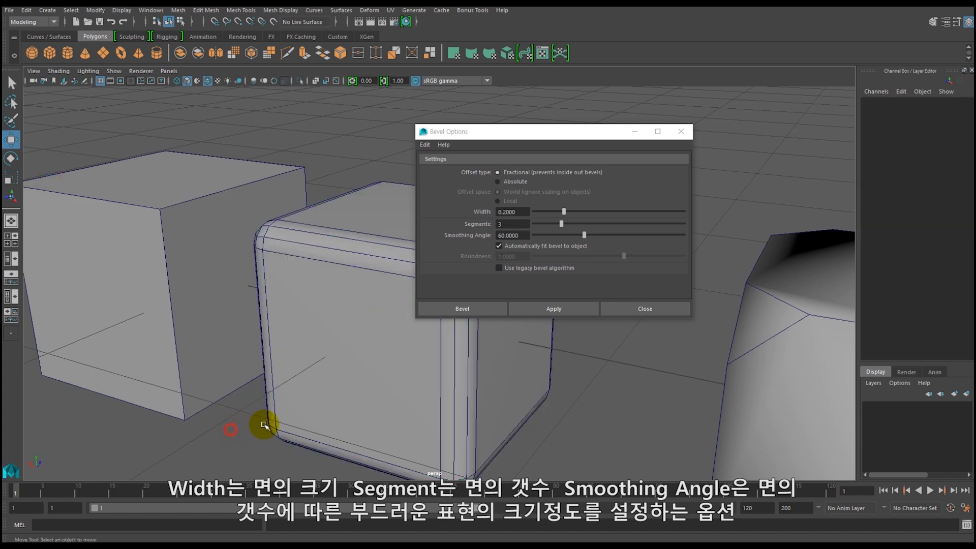
{"action": "right_click_drag", "start_coordinate": [368, 350], "coordinate": [322, 342], "text": "alt"}
{"action": "middle_click_drag", "start_coordinate": [322, 342], "coordinate": [275, 338], "text": "alt"}
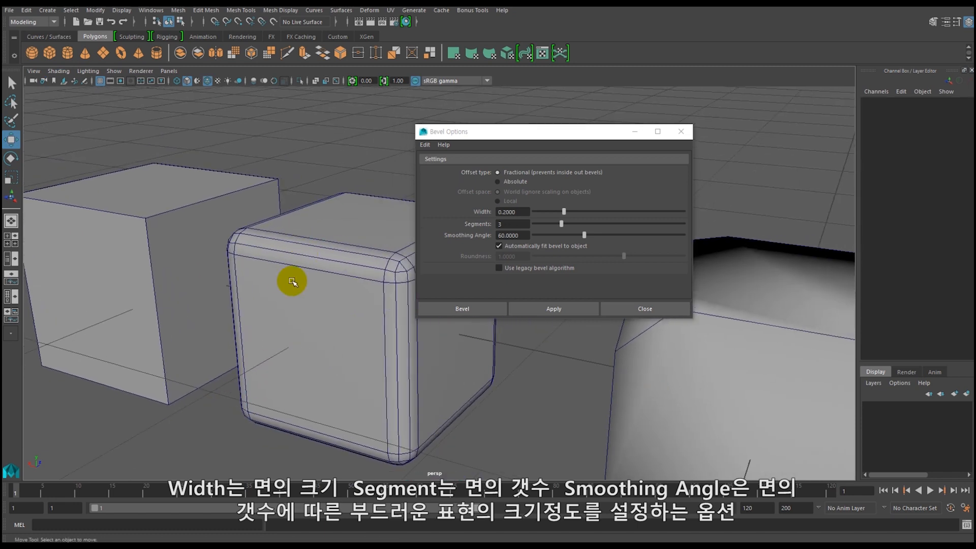
{"action": "middle_click_drag", "start_coordinate": [333, 279], "coordinate": [381, 266], "text": "alt"}
Bevel the third cube with width 0.2, 3 segments and a smoothing angle of 0, and compare its edges with the second cube.
{"action": "left_click", "coordinate": [246, 231]}
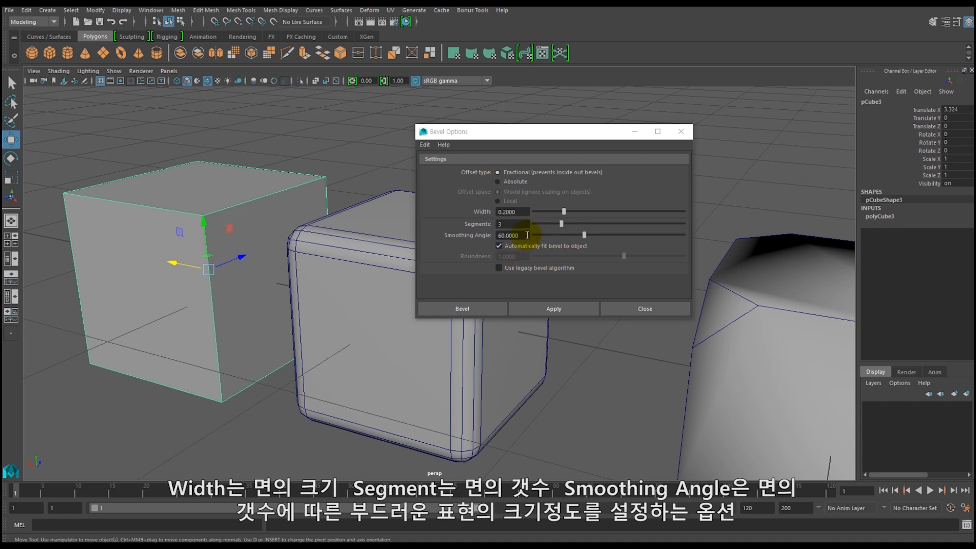
{"action": "left_click", "coordinate": [544, 310]}
{"action": "left_click", "coordinate": [211, 417]}
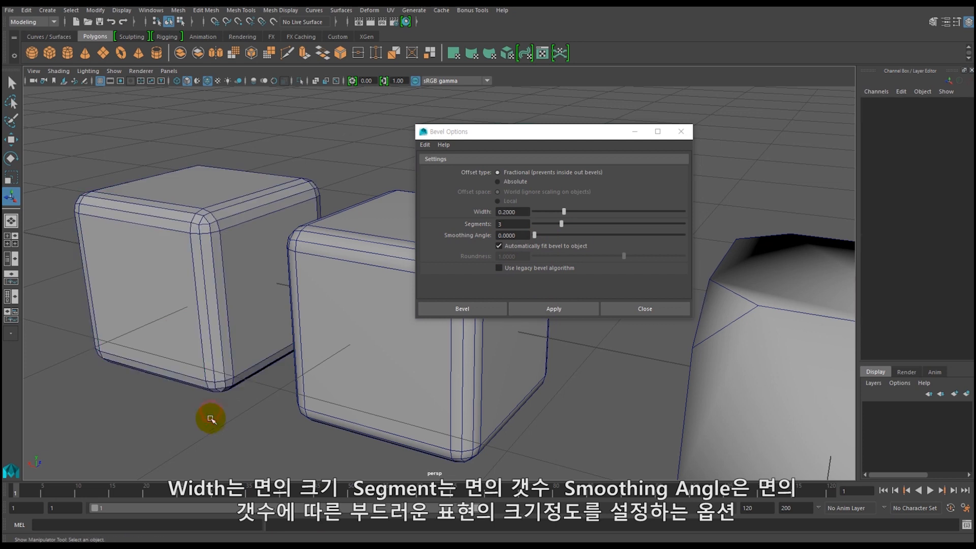
{"action": "left_click_drag", "start_coordinate": [279, 370], "coordinate": [197, 358], "text": "alt"}
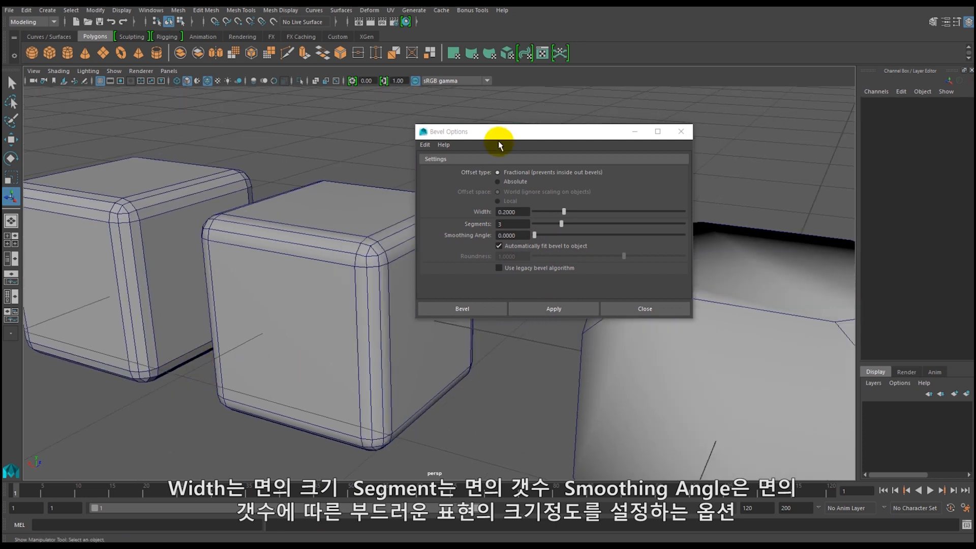
{"action": "left_click_drag", "start_coordinate": [503, 136], "coordinate": [679, 134]}
{"action": "mouse_move", "coordinate": [320, 307]}
{"action": "left_mouse_down", "text": "alt"}
{"action": "mouse_move", "coordinate": [381, 294]}
{"action": "mouse_move", "coordinate": [325, 306]}
{"action": "left_mouse_up", "text": "alt"}
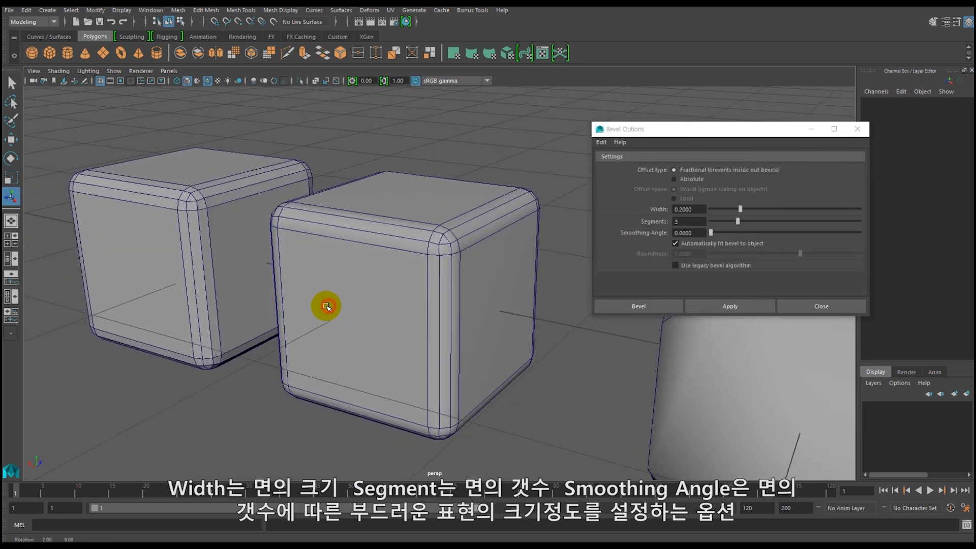
Turn off Wireframe on Shaded and compare the shading of the hard and smooth bevels on the two cubes.
{"action": "left_click", "coordinate": [60, 71]}
{"action": "left_click", "coordinate": [49, 173]}
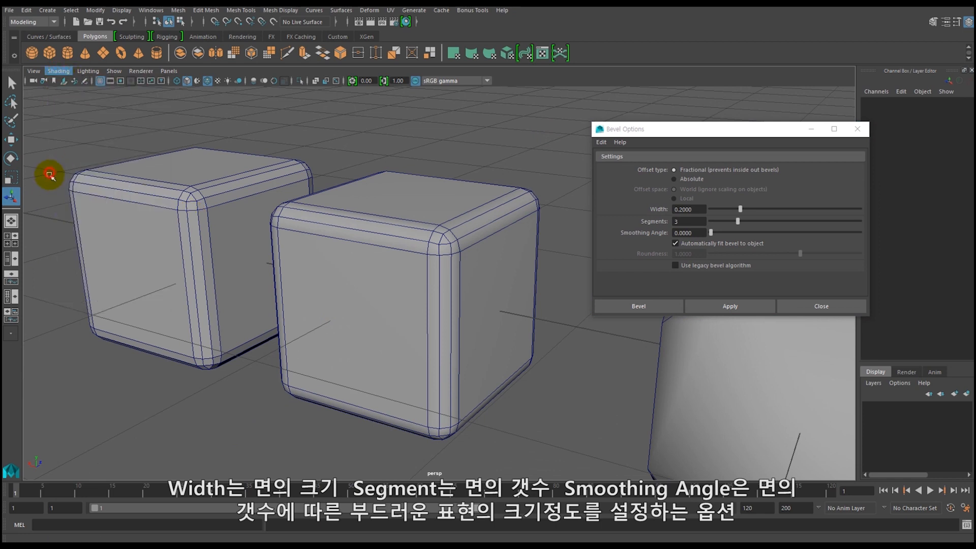
{"action": "mouse_move", "coordinate": [227, 411]}
{"action": "left_mouse_down", "text": "alt"}
{"action": "mouse_move", "coordinate": [207, 409]}
{"action": "mouse_move", "coordinate": [246, 413]}
{"action": "mouse_move", "coordinate": [224, 410]}
{"action": "left_mouse_up", "text": "alt"}
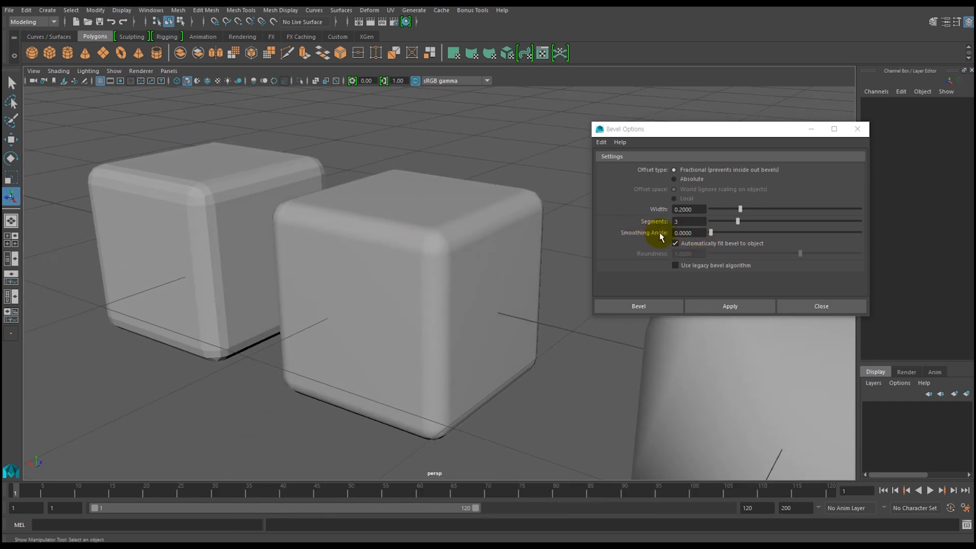
{"action": "left_click", "coordinate": [305, 218]}
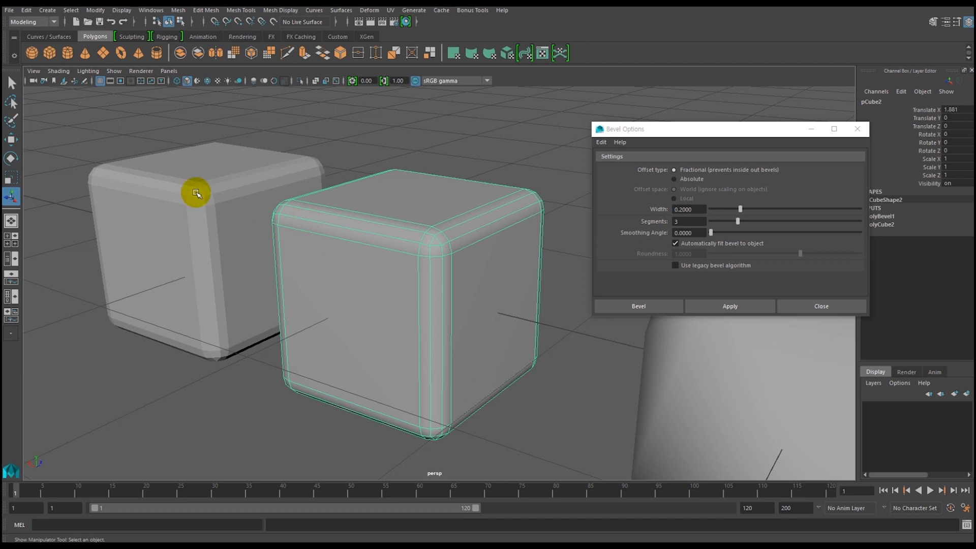
{"action": "left_click", "coordinate": [234, 385]}
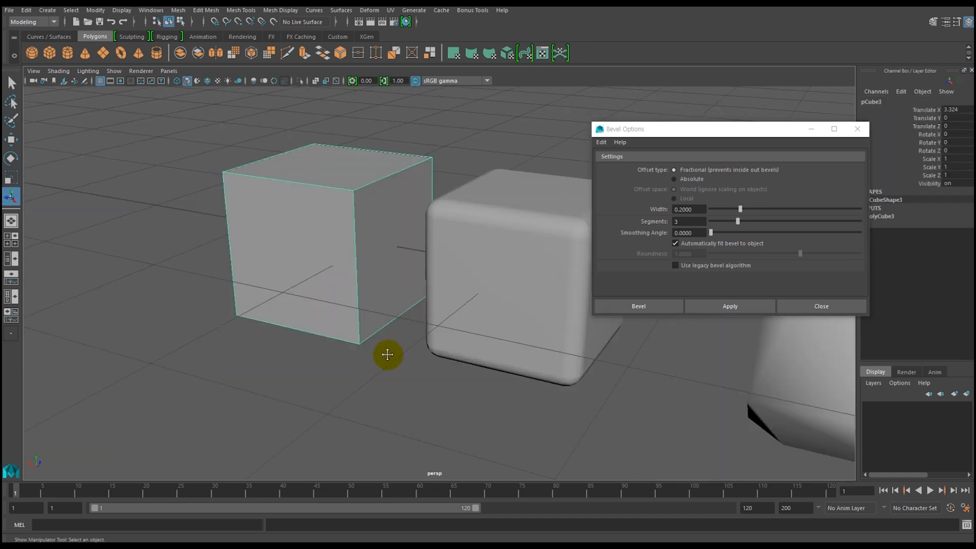
{"action": "middle_click_drag", "start_coordinate": [386, 353], "coordinate": [319, 354], "text": "alt"}
{"action": "left_click_drag", "start_coordinate": [319, 354], "coordinate": [376, 370], "text": "alt"}
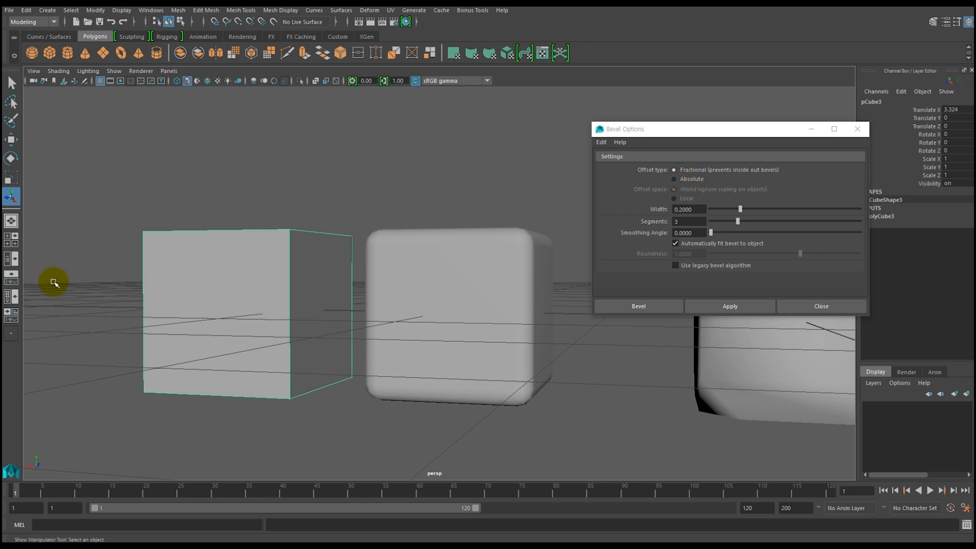
Switch the plain third cube to edge mode and select all its edges.
{"action": "left_click_drag", "start_coordinate": [142, 307], "coordinate": [276, 292], "text": "alt"}
{"action": "left_click", "coordinate": [483, 277]}
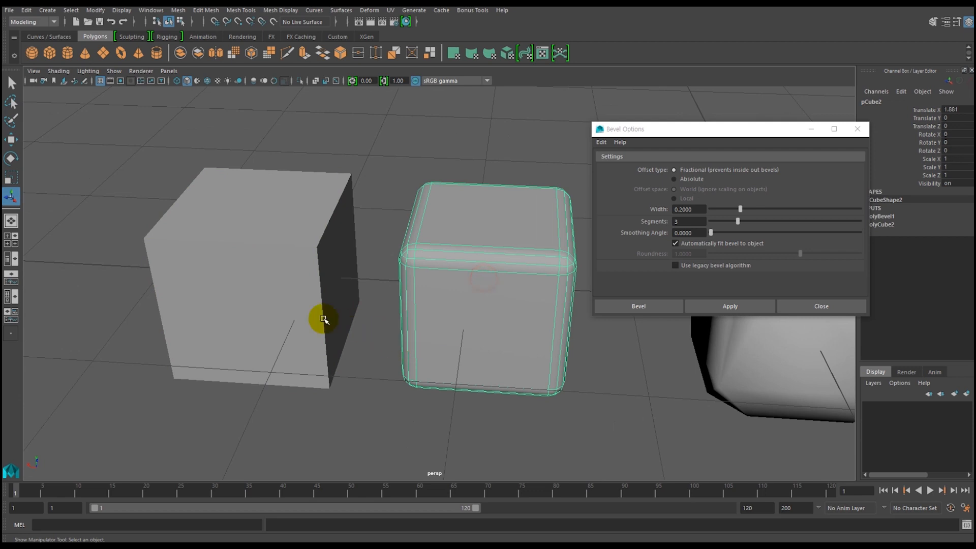
{"action": "left_click_drag", "start_coordinate": [348, 326], "coordinate": [283, 327], "text": "alt"}
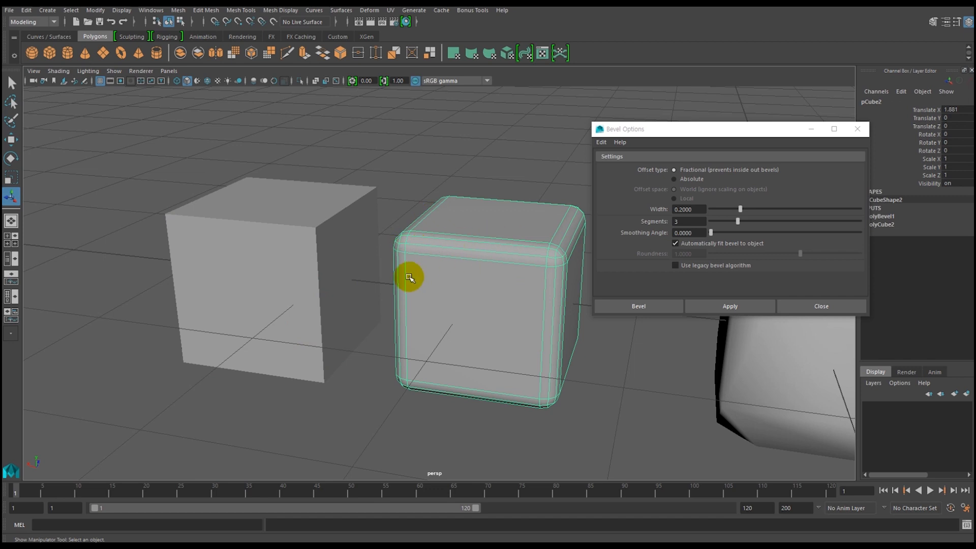
{"action": "right_click", "coordinate": [262, 255]}
{"action": "right_click_drag", "start_coordinate": [263, 254], "coordinate": [262, 212]}
{"action": "scroll", "coordinate": [302, 269], "scroll_direction": "down", "scroll_amount": 2}
{"action": "left_click_drag", "start_coordinate": [304, 266], "coordinate": [322, 259], "text": "alt"}
{"action": "left_click_drag", "start_coordinate": [133, 181], "coordinate": [373, 411]}
{"action": "left_click_drag", "start_coordinate": [374, 343], "coordinate": [311, 302], "text": "alt"}
Bevel the third cube's edges with an Absolute offset in World space, width 0.2, 3 segments and a smoothing angle of 0.
{"action": "left_click", "coordinate": [674, 180]}
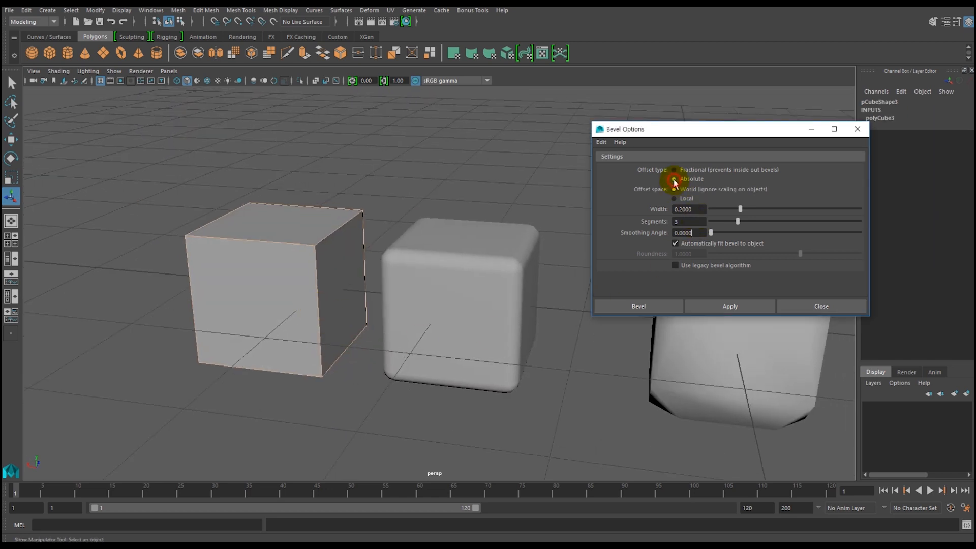
{"action": "left_click", "coordinate": [729, 306]}
{"action": "mouse_move", "coordinate": [294, 327]}
{"action": "left_mouse_down", "text": "alt"}
{"action": "mouse_move", "coordinate": [283, 331]}
{"action": "mouse_move", "coordinate": [338, 330]}
{"action": "mouse_move", "coordinate": [311, 325]}
{"action": "left_mouse_up", "text": "alt"}
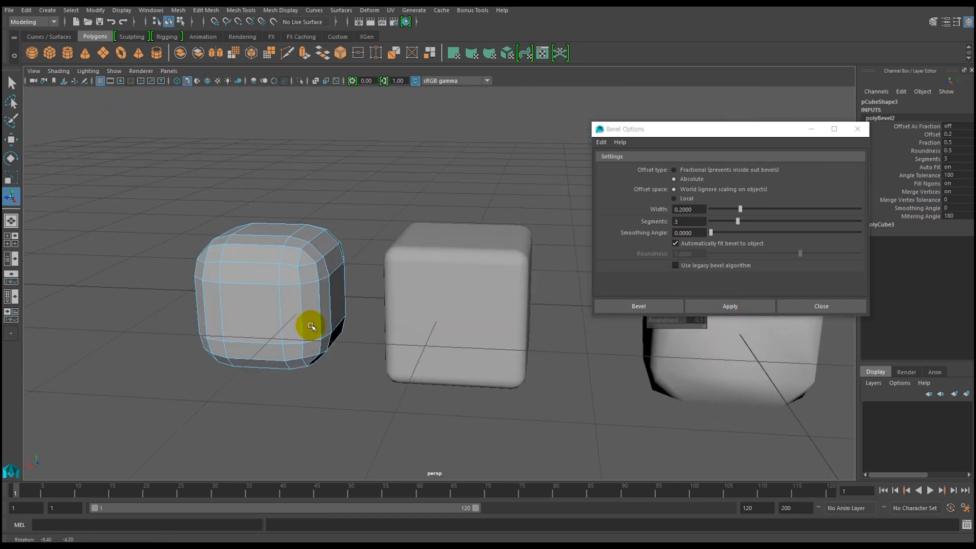
{"action": "left_click", "coordinate": [338, 395]}
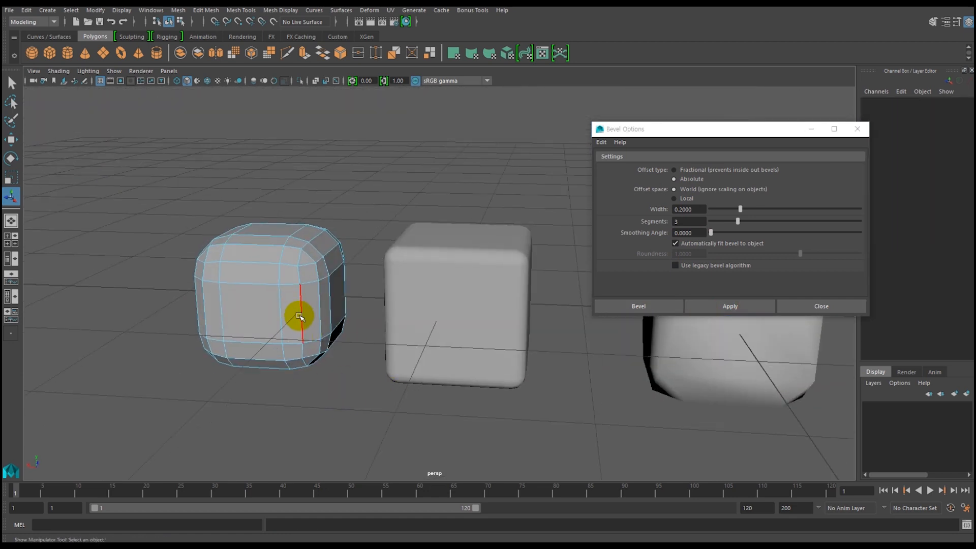
{"action": "right_click_drag", "start_coordinate": [288, 246], "coordinate": [318, 224]}
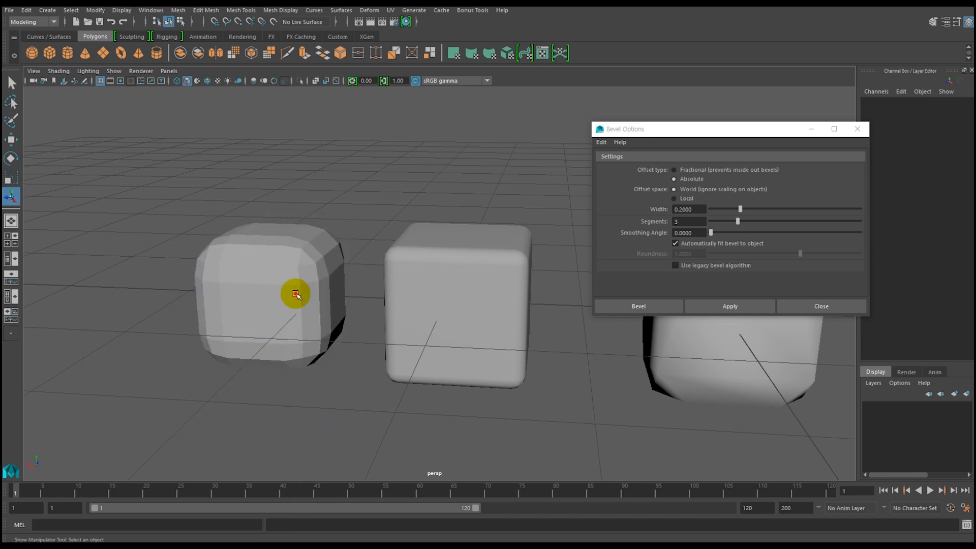
Compare the absolute-offset bevel on the third cube with the fractional-offset bevel on the second cube.
{"action": "left_click", "coordinate": [315, 367]}
{"action": "left_click_drag", "start_coordinate": [315, 366], "coordinate": [255, 288], "text": "alt"}
{"action": "left_click_drag", "start_coordinate": [257, 337], "coordinate": [224, 348], "text": "alt"}
{"action": "left_click", "coordinate": [367, 293]}
{"action": "left_click_drag", "start_coordinate": [310, 305], "coordinate": [233, 290], "text": "alt"}
{"action": "left_click", "coordinate": [235, 293]}
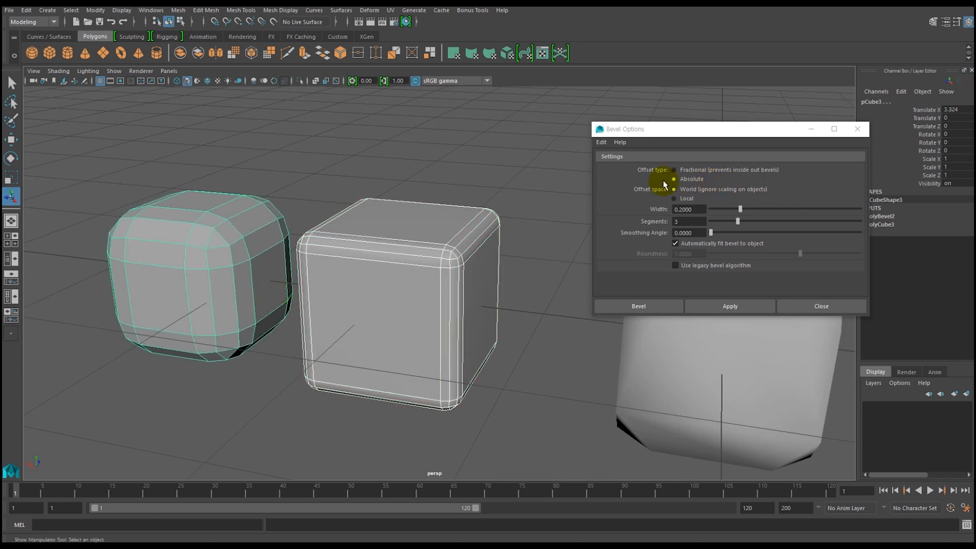
{"action": "left_click", "coordinate": [214, 249]}
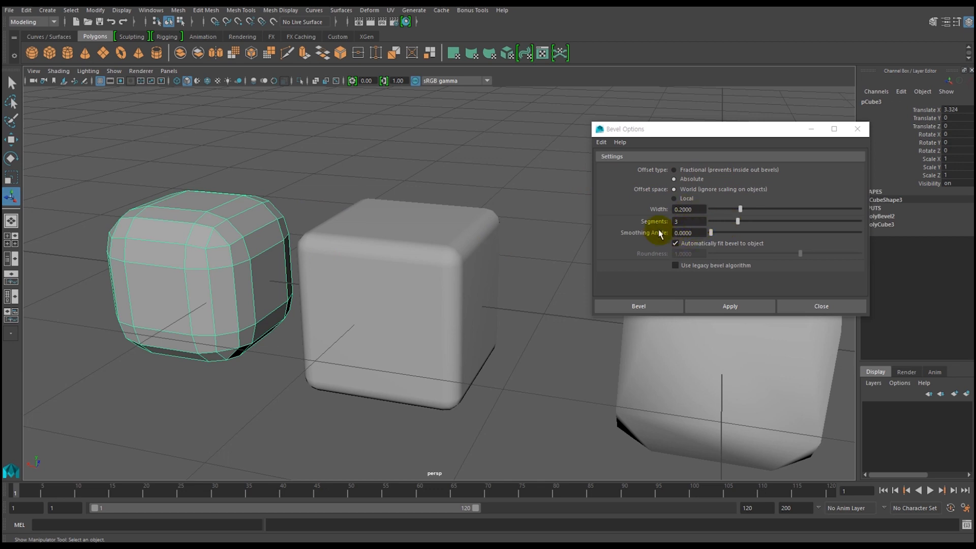
{"action": "left_click", "coordinate": [364, 270]}
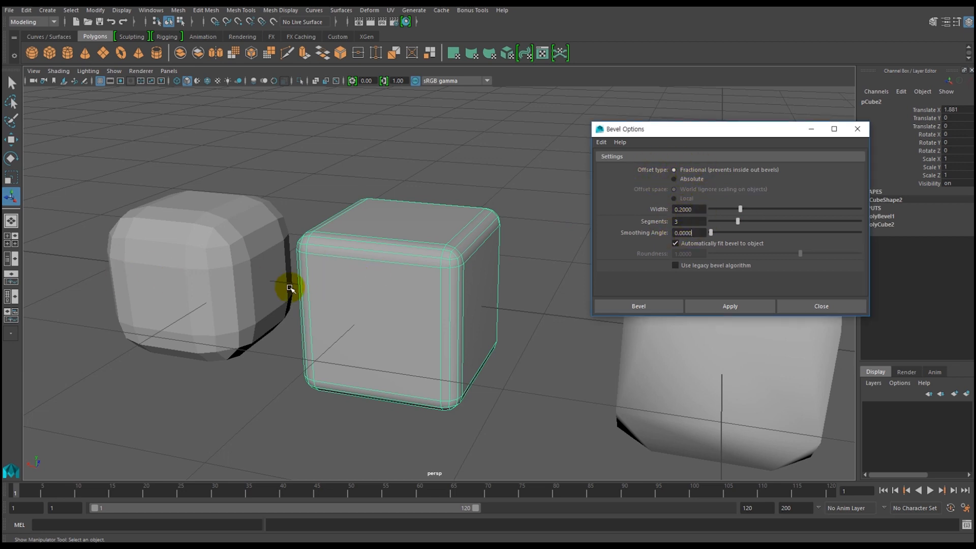
{"action": "left_click_drag", "start_coordinate": [506, 344], "coordinate": [392, 332], "text": "alt"}
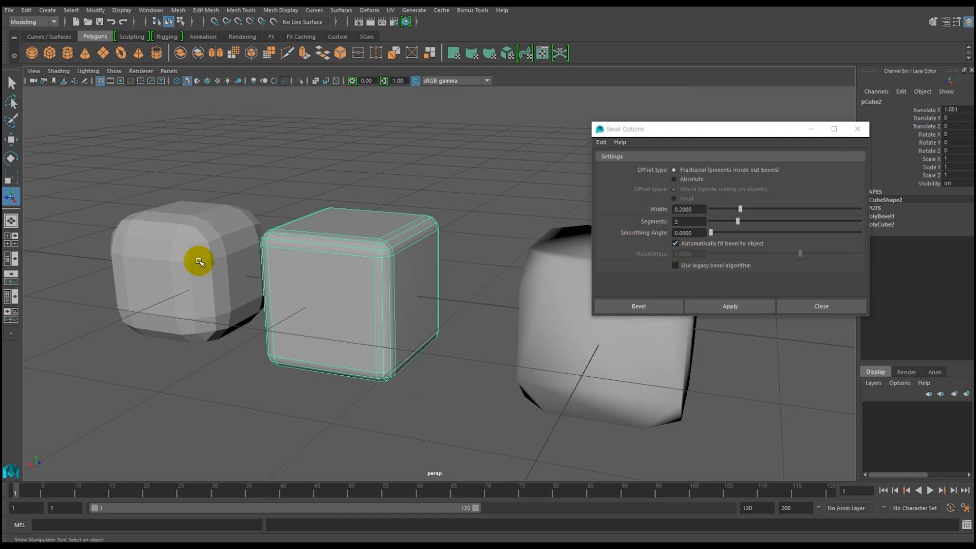
Undo the absolute-offset bevel on the third cube, going back to its selected edges.
{"action": "left_click", "coordinate": [212, 267]}
{"action": "key", "text": "ctrl+z"}
{"action": "key", "text": "ctrl+z"}
{"action": "key", "text": "ctrl+z"}
{"action": "key", "text": "ctrl+z"}
{"action": "key", "text": "ctrl+z"}
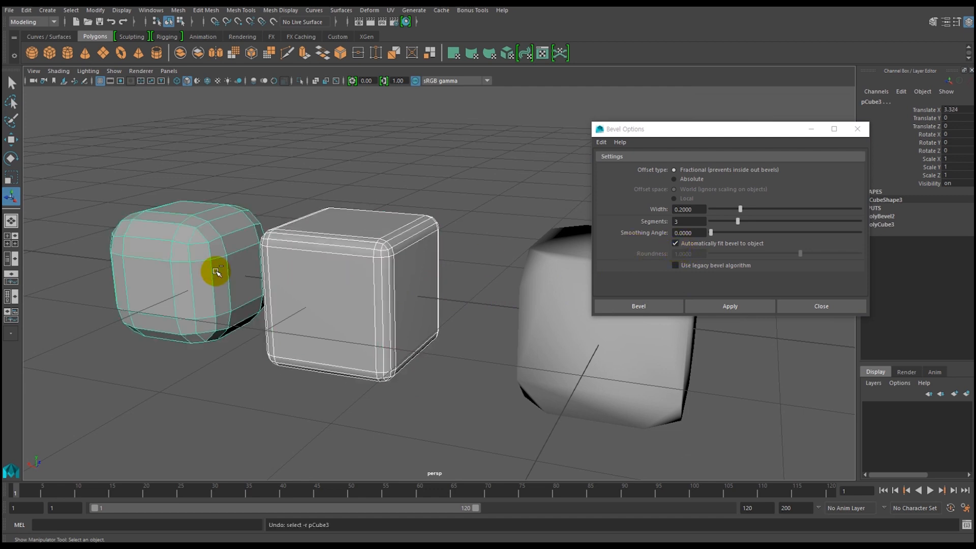
{"action": "key", "text": "ctrl+z"}
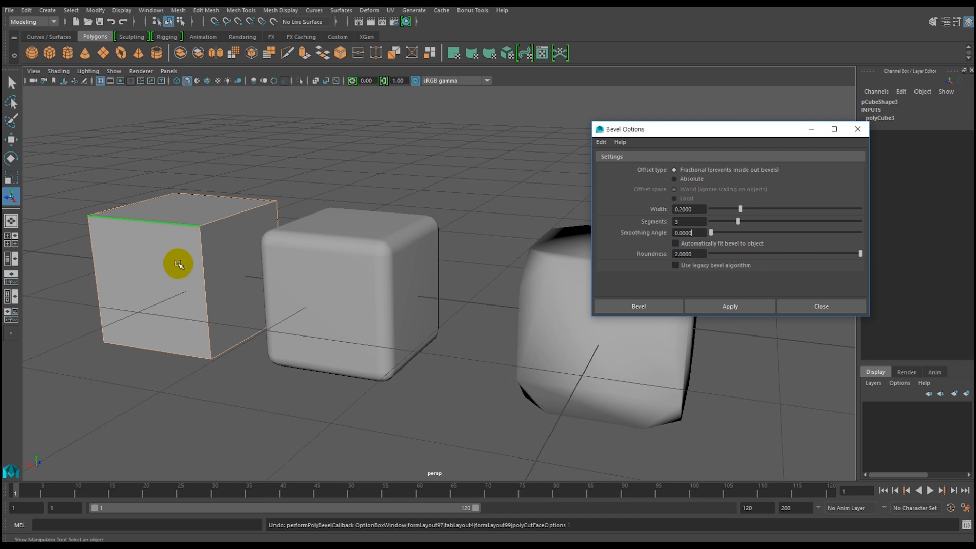
Bevel the third cube with a Fractional offset, width 0.2, 3 segments, automatic fit off and roundness 2, and compare it with the second cube.
{"action": "left_click", "coordinate": [713, 306]}
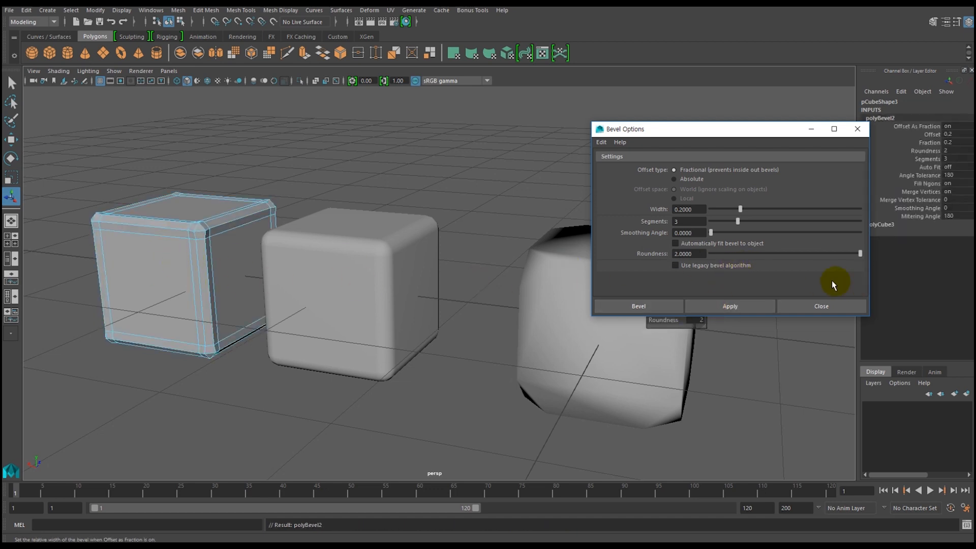
{"action": "left_click", "coordinate": [334, 283]}
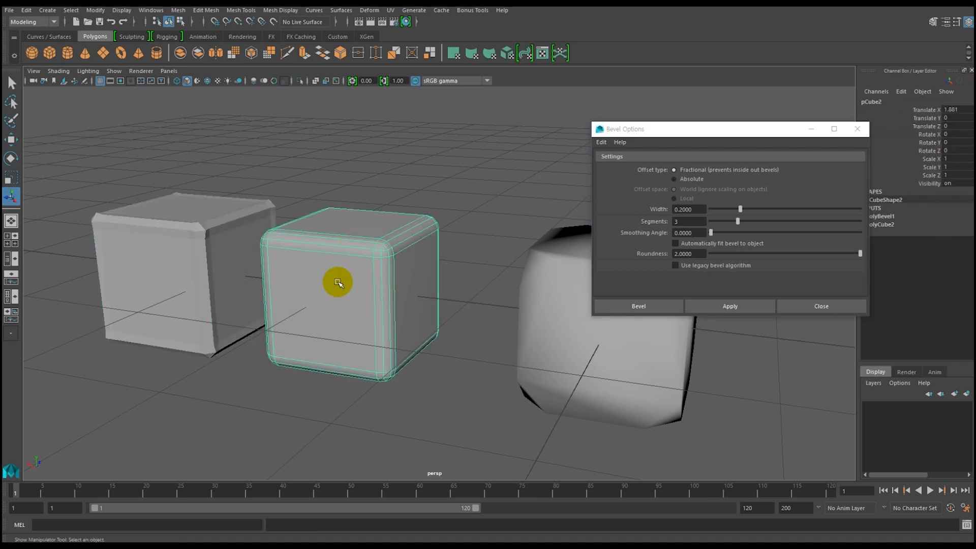
{"action": "left_click_drag", "start_coordinate": [344, 335], "coordinate": [394, 266], "text": "alt"}
{"action": "left_click_drag", "start_coordinate": [372, 323], "coordinate": [349, 315], "text": "alt"}
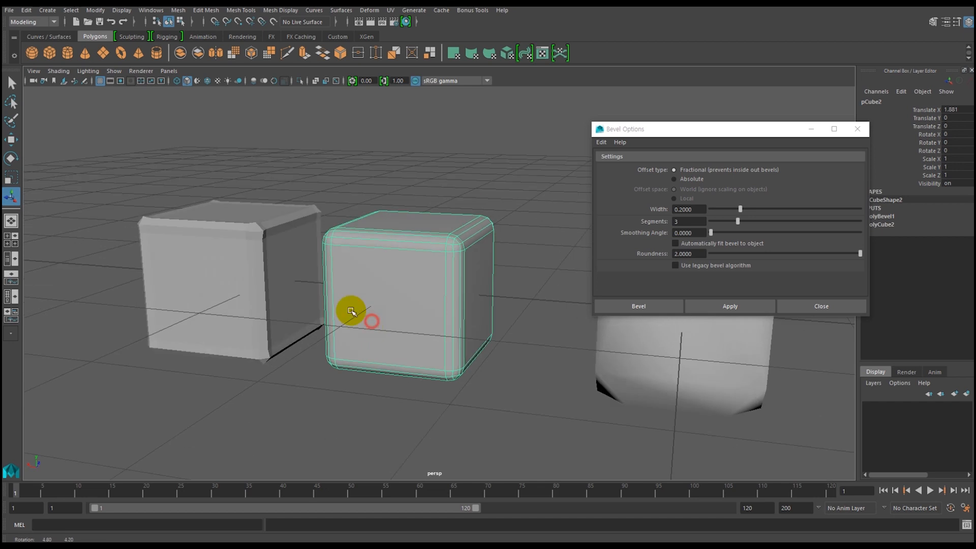
Compare the third cube's fractional bevel at roundness 2 with the rounded bevel on the second cube.
{"action": "left_click", "coordinate": [227, 253]}
{"action": "left_click_drag", "start_coordinate": [250, 275], "coordinate": [256, 277], "text": "alt"}
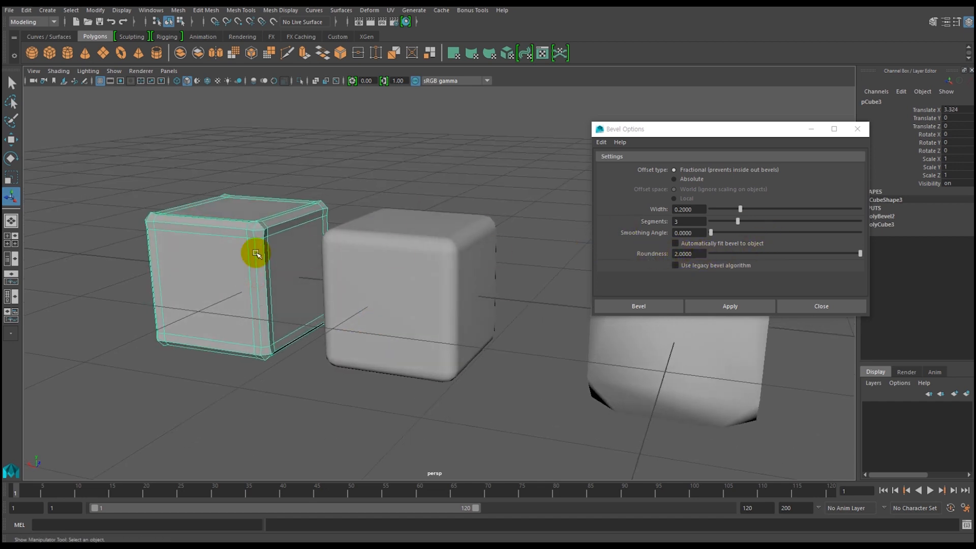
{"action": "mouse_move", "coordinate": [224, 274]}
{"action": "left_mouse_down", "text": "alt"}
{"action": "mouse_move", "coordinate": [316, 246]}
{"action": "mouse_move", "coordinate": [320, 254]}
{"action": "mouse_move", "coordinate": [280, 278]}
{"action": "mouse_move", "coordinate": [213, 281]}
{"action": "left_mouse_up", "text": "alt"}
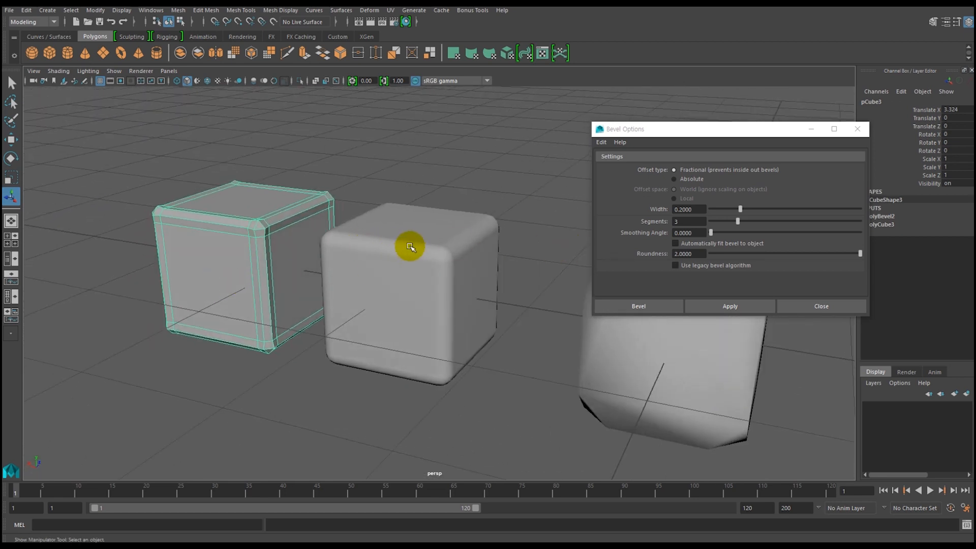
Replace the third cube's bevel with a Fractional one of width 0.2, 3 segments and roundness -0.5, and undo it after inspecting.
{"action": "type", "text": "-"}
{"action": "key", "text": "ctrl+z"}
{"action": "key", "text": "ctrl+z"}
{"action": "key", "text": "ctrl+z"}
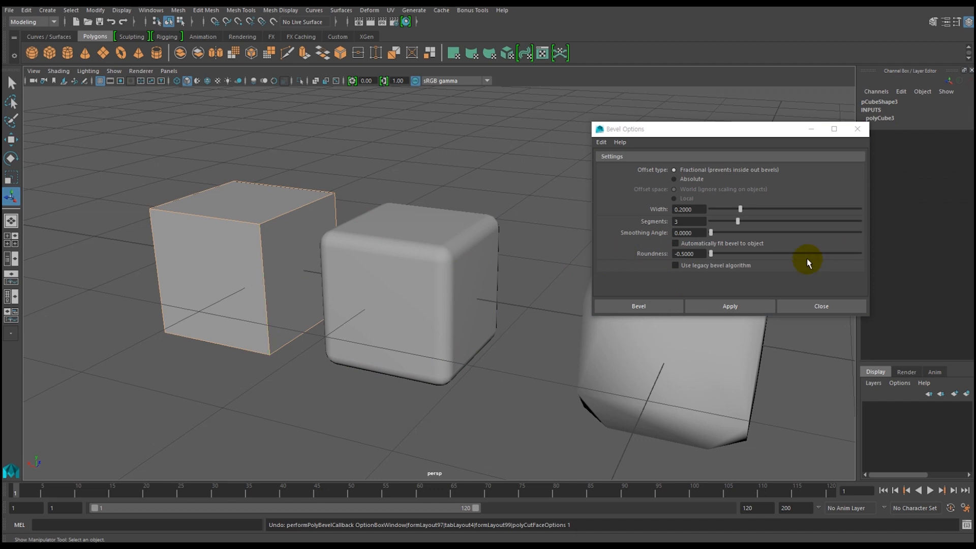
{"action": "left_click", "coordinate": [738, 307]}
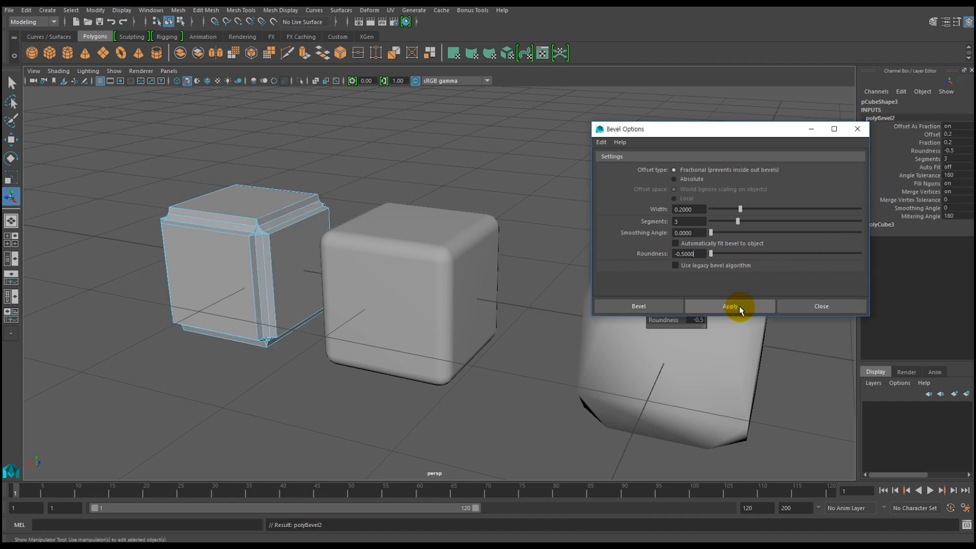
{"action": "mouse_move", "coordinate": [264, 338]}
{"action": "left_mouse_down", "text": "alt"}
{"action": "mouse_move", "coordinate": [355, 329]}
{"action": "mouse_move", "coordinate": [348, 337]}
{"action": "mouse_move", "coordinate": [251, 289]}
{"action": "mouse_move", "coordinate": [253, 333]}
{"action": "mouse_move", "coordinate": [220, 311]}
{"action": "mouse_move", "coordinate": [311, 335]}
{"action": "mouse_move", "coordinate": [246, 333]}
{"action": "left_mouse_up", "text": "alt"}
{"action": "key", "text": "ctrl+z"}
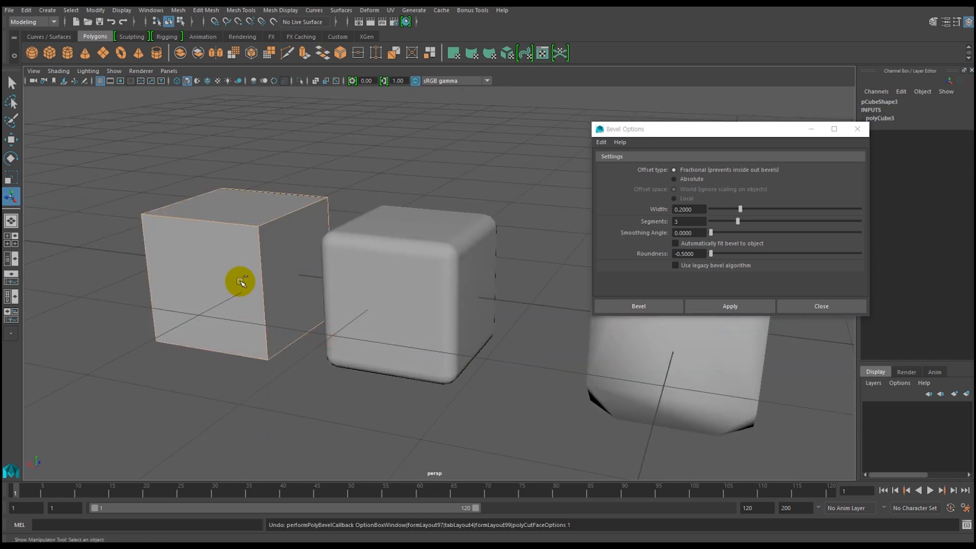
Bevel the third cube's edges with an Absolute World-space offset of 0.2, 3 segments and roundness -0.5, and inspect the shape.
{"action": "left_click", "coordinate": [674, 179]}
{"action": "left_click", "coordinate": [722, 307]}
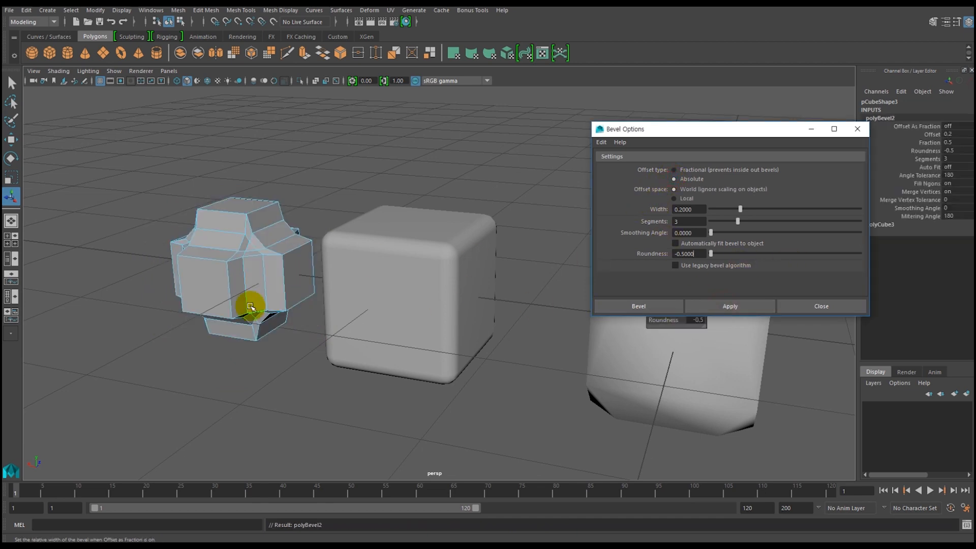
{"action": "left_click_drag", "start_coordinate": [239, 311], "coordinate": [268, 344], "text": "alt"}
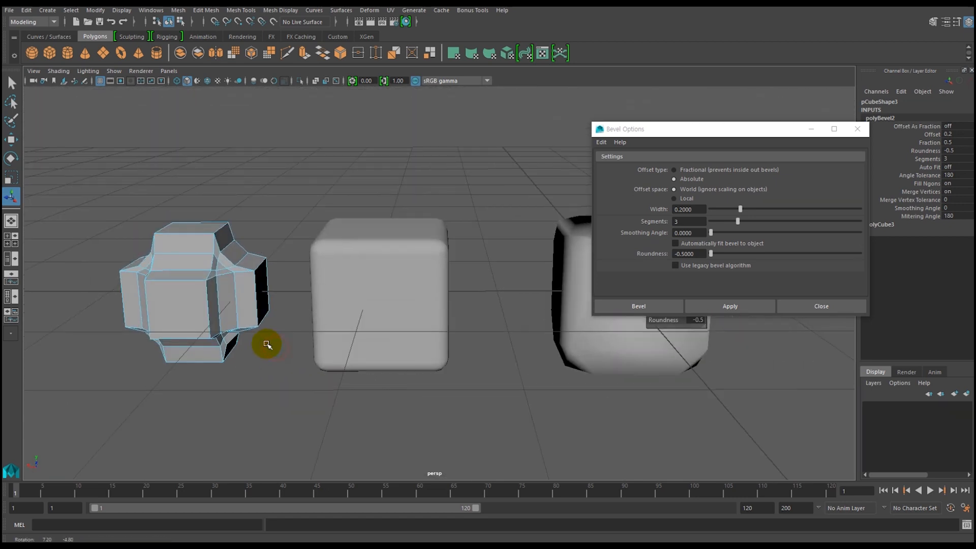
{"action": "middle_click_drag", "start_coordinate": [315, 342], "coordinate": [251, 341], "text": "alt"}
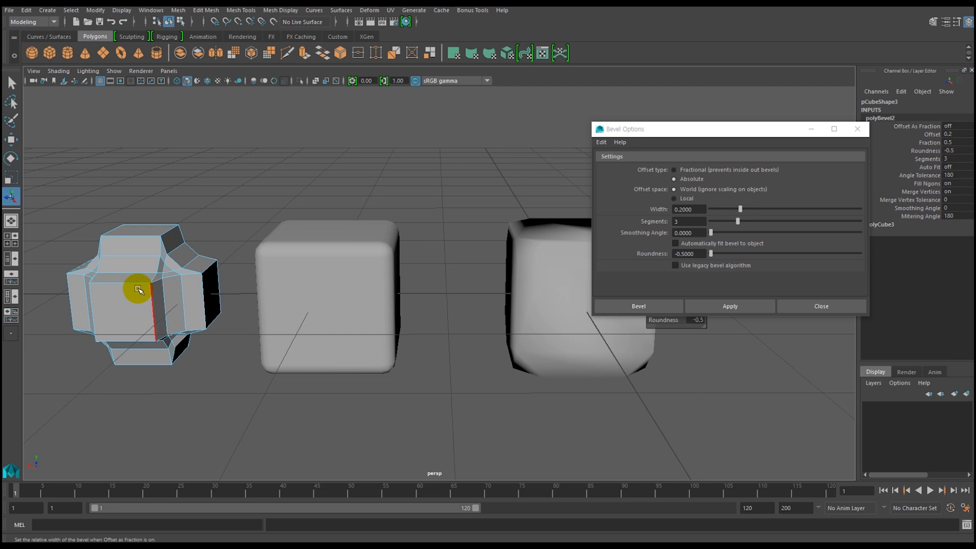
Return the third cube to object mode and delete both the third and the second cube.
{"action": "right_click_drag", "start_coordinate": [138, 289], "coordinate": [169, 225]}
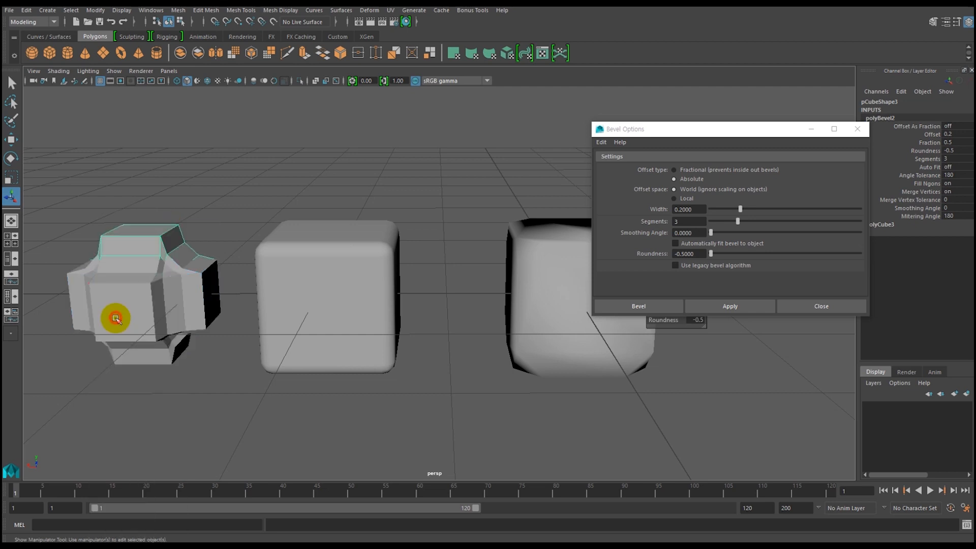
{"action": "key", "text": "Delete"}
{"action": "left_click", "coordinate": [347, 308]}
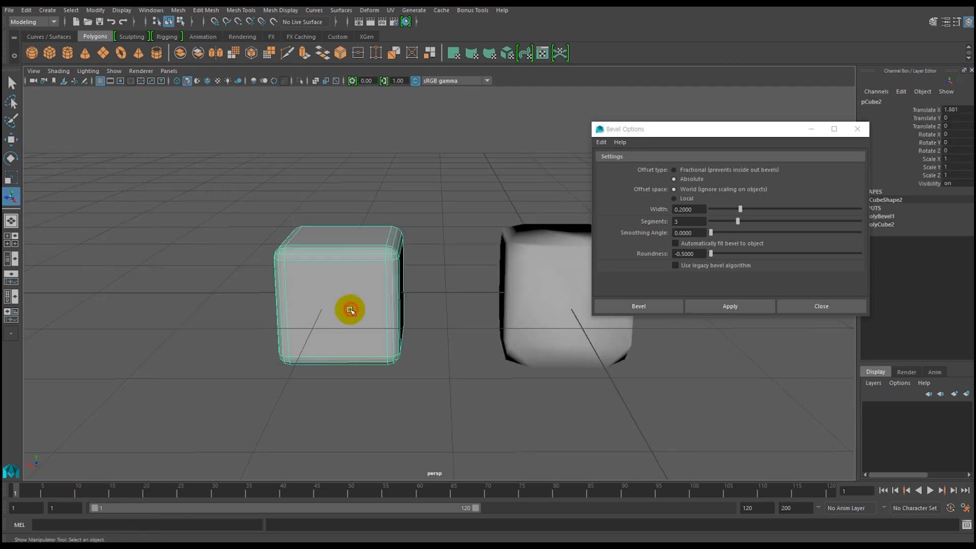
{"action": "key", "text": "Delete"}
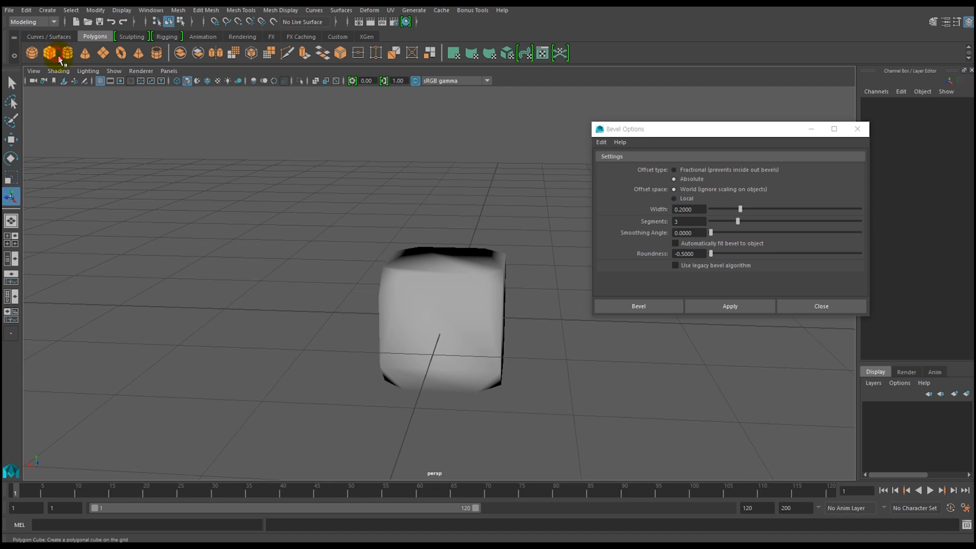
Create a new polygon cube and move it along X until it stands beside the chamfered die.
{"action": "left_click", "coordinate": [468, 330]}
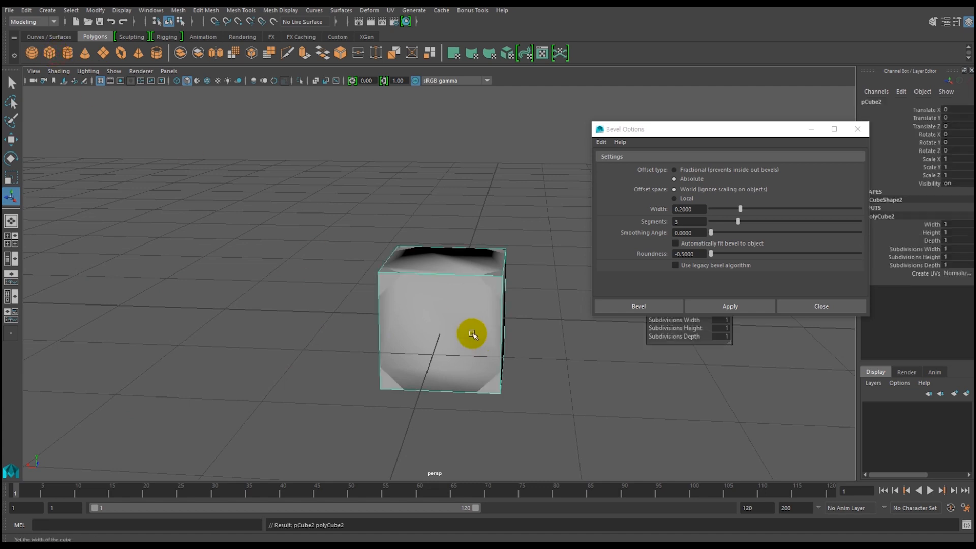
{"action": "key", "text": "w"}
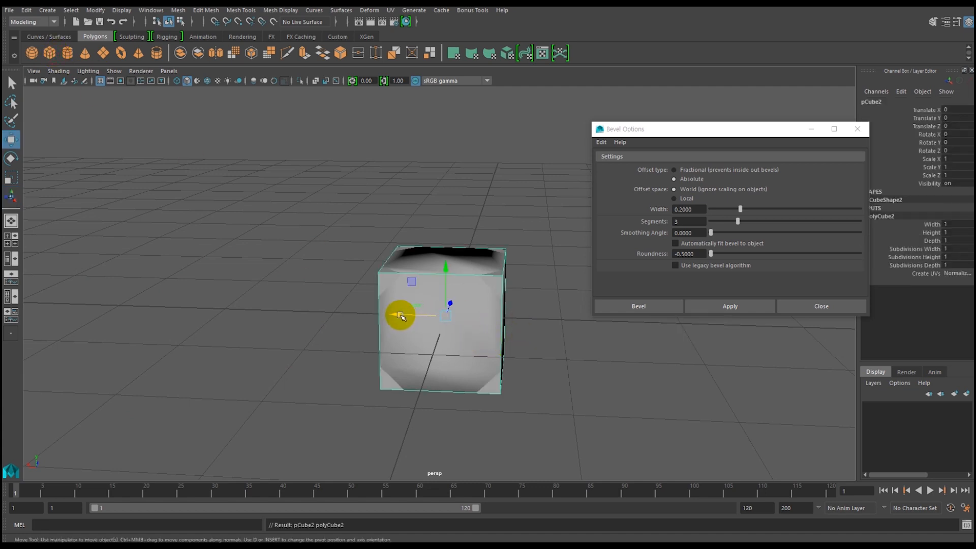
{"action": "left_click_drag", "start_coordinate": [401, 316], "coordinate": [190, 316]}
Bevel all edges of the new cube with a Fractional offset, width 0.2, 1 segment and automatic fit on.
{"action": "right_click", "coordinate": [237, 282]}
{"action": "right_click_drag", "start_coordinate": [237, 282], "coordinate": [227, 217]}
{"action": "left_click_drag", "start_coordinate": [131, 205], "coordinate": [356, 414]}
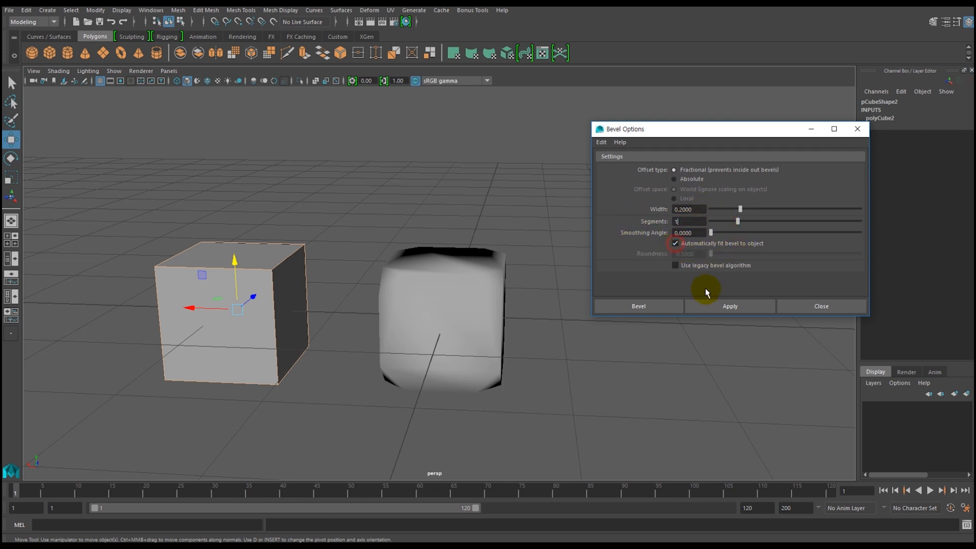
{"action": "left_click", "coordinate": [724, 307]}
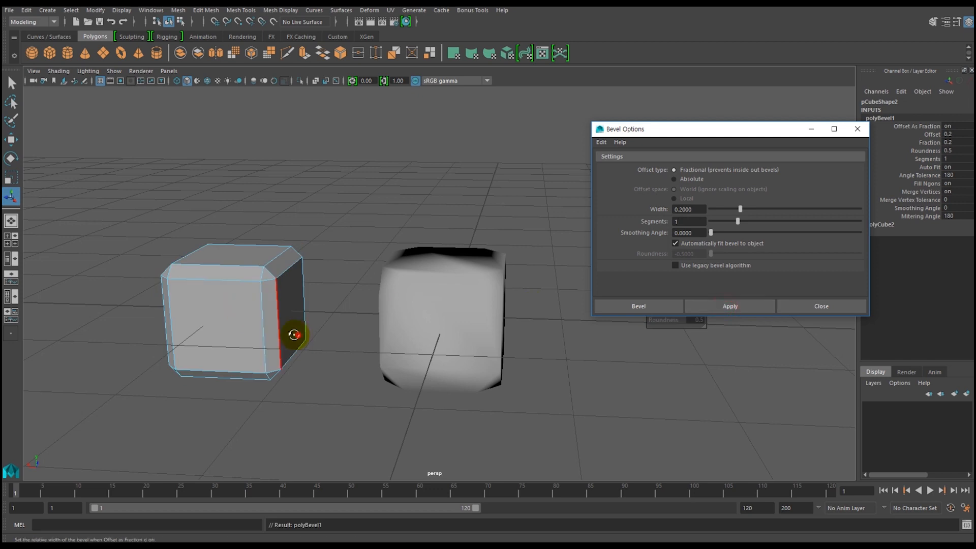
Put the chamfered die in edge mode and start selecting its original long edges around the top face.
{"action": "left_click_drag", "start_coordinate": [297, 335], "coordinate": [450, 303], "text": "alt"}
{"action": "left_click", "coordinate": [474, 295]}
{"action": "right_click_drag", "start_coordinate": [408, 275], "coordinate": [445, 346], "text": "alt"}
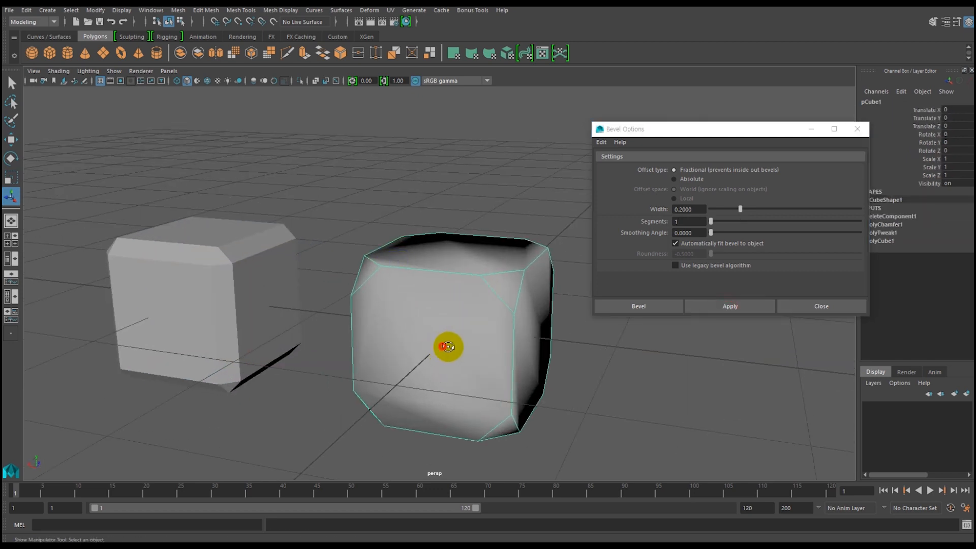
{"action": "left_click_drag", "start_coordinate": [443, 347], "coordinate": [446, 339], "text": "alt"}
{"action": "right_click_drag", "start_coordinate": [428, 281], "coordinate": [432, 216]}
{"action": "left_click", "coordinate": [442, 274]}
{"action": "left_click_drag", "start_coordinate": [413, 301], "coordinate": [408, 324], "text": "alt"}
{"action": "left_click", "coordinate": [376, 235], "text": "shift"}
{"action": "left_click", "coordinate": [532, 255], "text": "shift"}
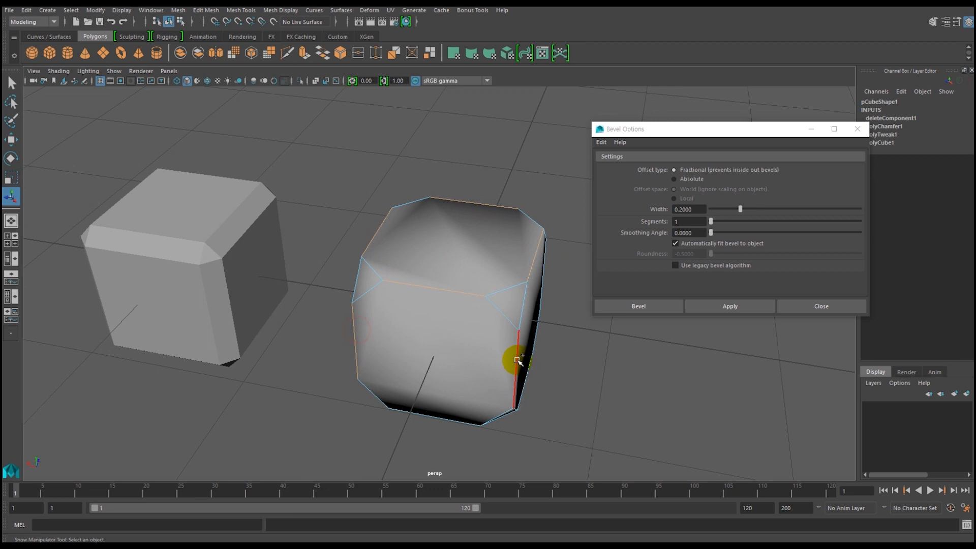
Add the die's remaining long side and bottom edges to the selection, leaving out the edges of the chamfered corner triangles.
{"action": "left_click_drag", "start_coordinate": [566, 370], "coordinate": [412, 344], "text": "alt"}
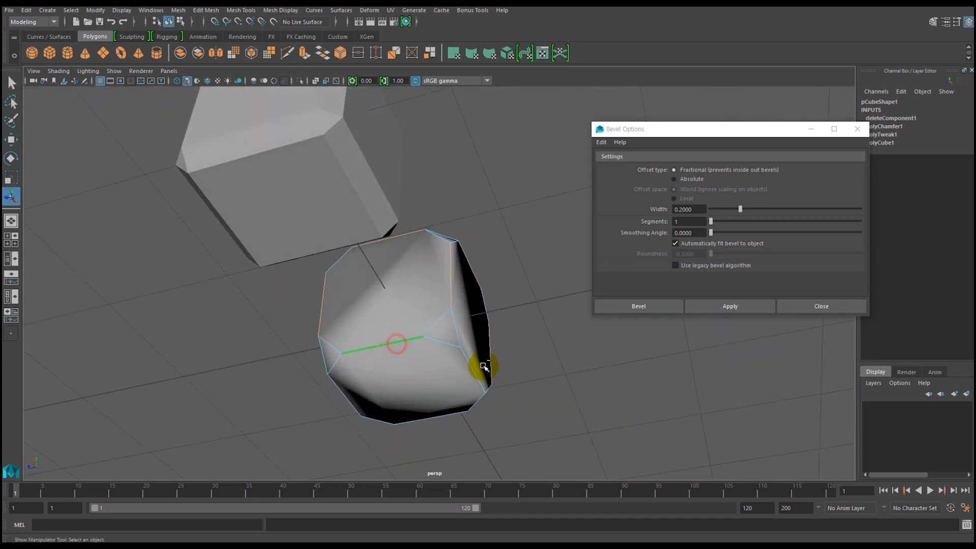
{"action": "left_click", "coordinate": [472, 367], "text": "shift"}
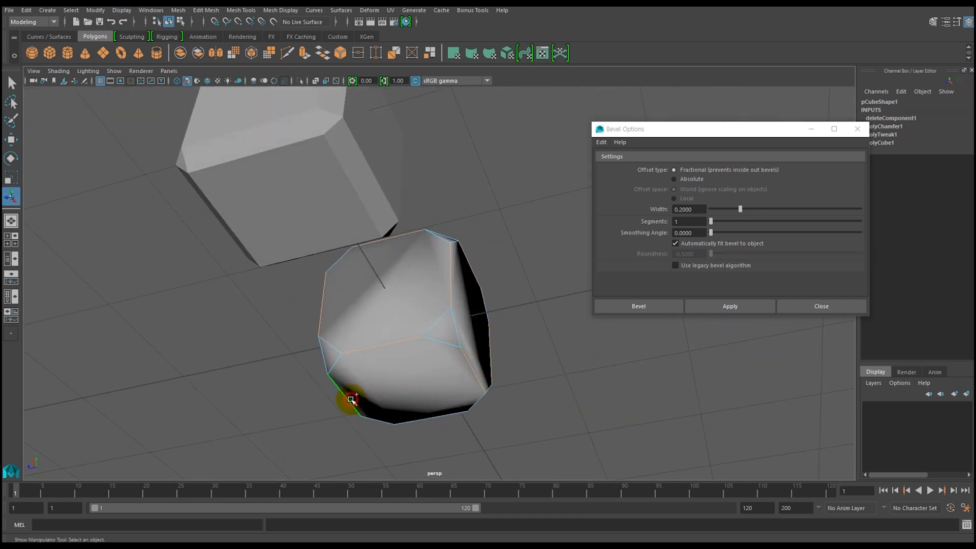
{"action": "left_click_drag", "start_coordinate": [464, 364], "coordinate": [383, 412], "text": "alt"}
{"action": "right_click_drag", "start_coordinate": [494, 391], "coordinate": [437, 374], "text": "alt"}
{"action": "right_click_drag", "start_coordinate": [452, 296], "coordinate": [535, 394], "text": "alt"}
{"action": "left_click_drag", "start_coordinate": [424, 391], "coordinate": [297, 351], "text": "alt"}
{"action": "left_click_drag", "start_coordinate": [457, 367], "coordinate": [407, 351], "text": "alt"}
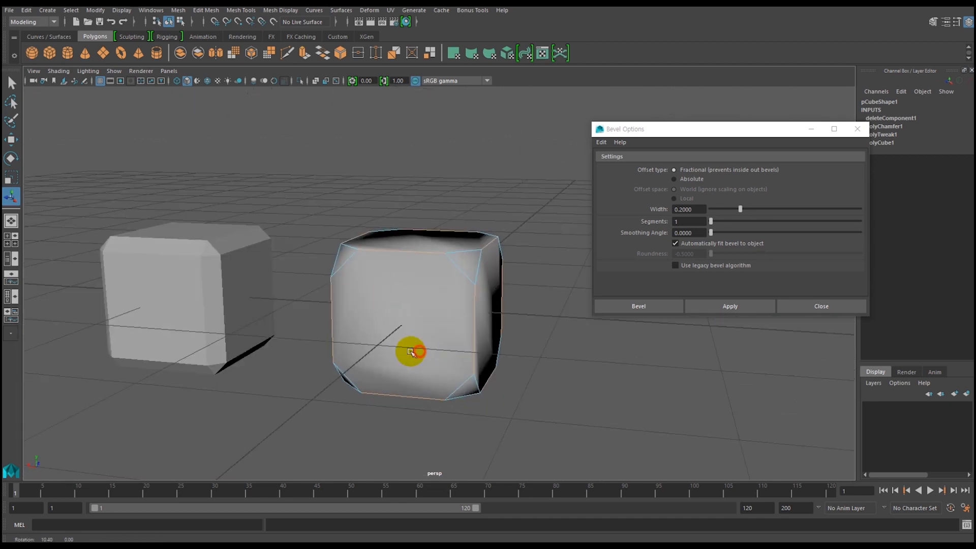
Try a Fractional bevel of width 0.2 with 1 segment on the die's selected edges, and undo it.
{"action": "left_click", "coordinate": [734, 308]}
{"action": "left_click_drag", "start_coordinate": [439, 365], "coordinate": [397, 366], "text": "alt"}
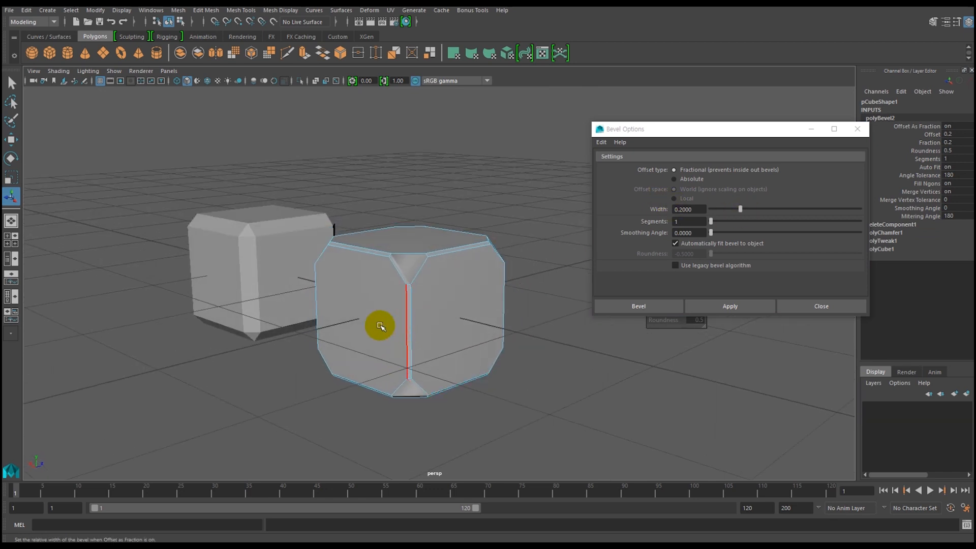
{"action": "key", "text": "ctrl+z"}
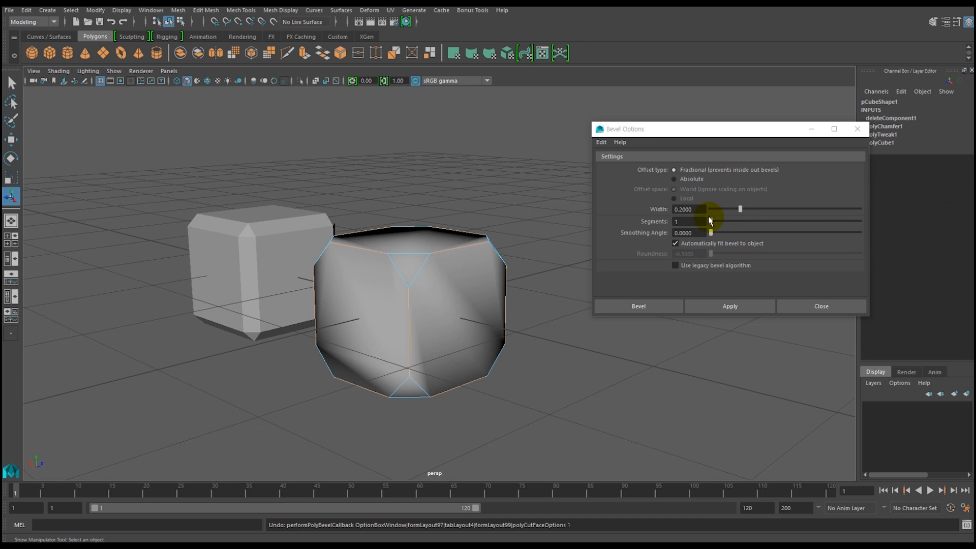
Bevel the die's selected edges with a Fractional width of 0.5 and 1 segment, and return to object mode.
{"action": "left_click", "coordinate": [726, 308]}
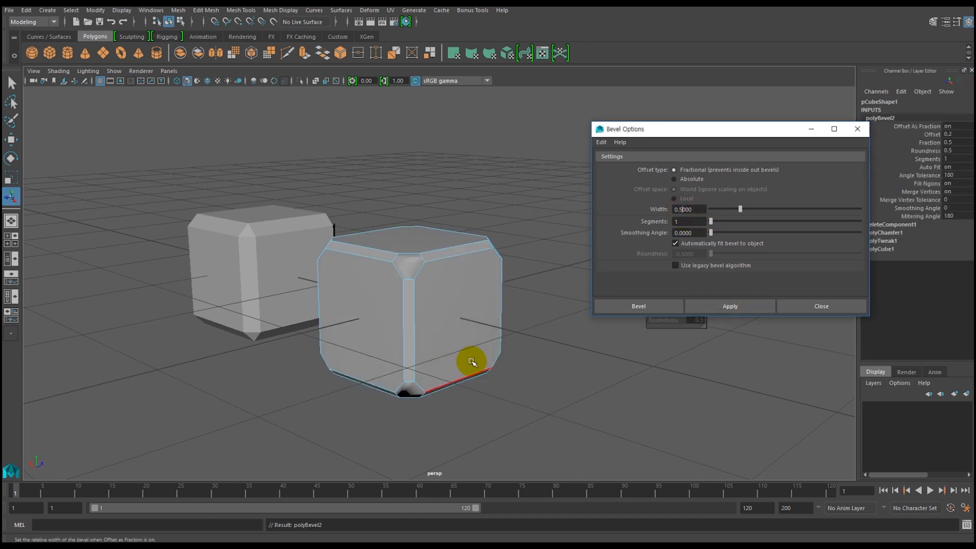
{"action": "mouse_move", "coordinate": [456, 349]}
{"action": "left_mouse_down", "text": "alt"}
{"action": "mouse_move", "coordinate": [508, 322]}
{"action": "mouse_move", "coordinate": [534, 349]}
{"action": "mouse_move", "coordinate": [525, 366]}
{"action": "mouse_move", "coordinate": [458, 366]}
{"action": "left_mouse_up", "text": "alt"}
{"action": "right_click_drag", "start_coordinate": [391, 274], "coordinate": [441, 227]}
Compare the corners of the chamfered and bevelled die with those of the cube that was only bevelled.
{"action": "left_click", "coordinate": [401, 265]}
{"action": "left_click_drag", "start_coordinate": [396, 347], "coordinate": [443, 339], "text": "alt"}
{"action": "left_click", "coordinate": [255, 264]}
{"action": "scroll", "coordinate": [255, 263], "scroll_direction": "up", "scroll_amount": 2}
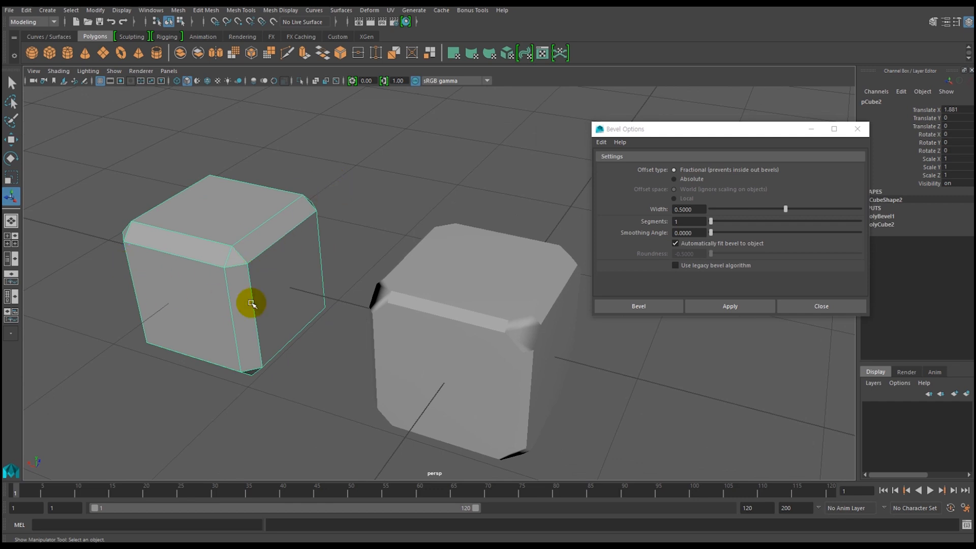
{"action": "left_click", "coordinate": [489, 348]}
{"action": "left_click_drag", "start_coordinate": [491, 366], "coordinate": [447, 355], "text": "alt"}
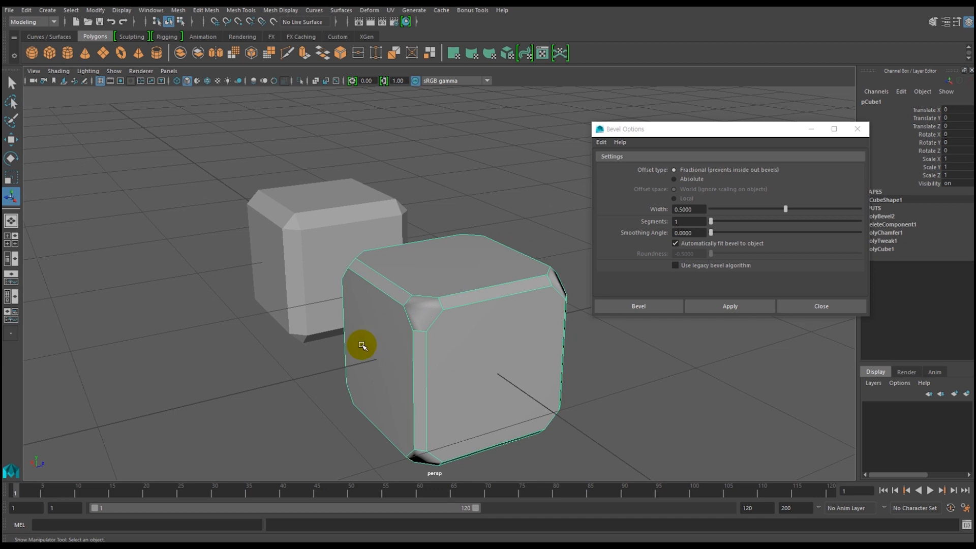
{"action": "left_click_drag", "start_coordinate": [354, 361], "coordinate": [402, 366], "text": "alt"}
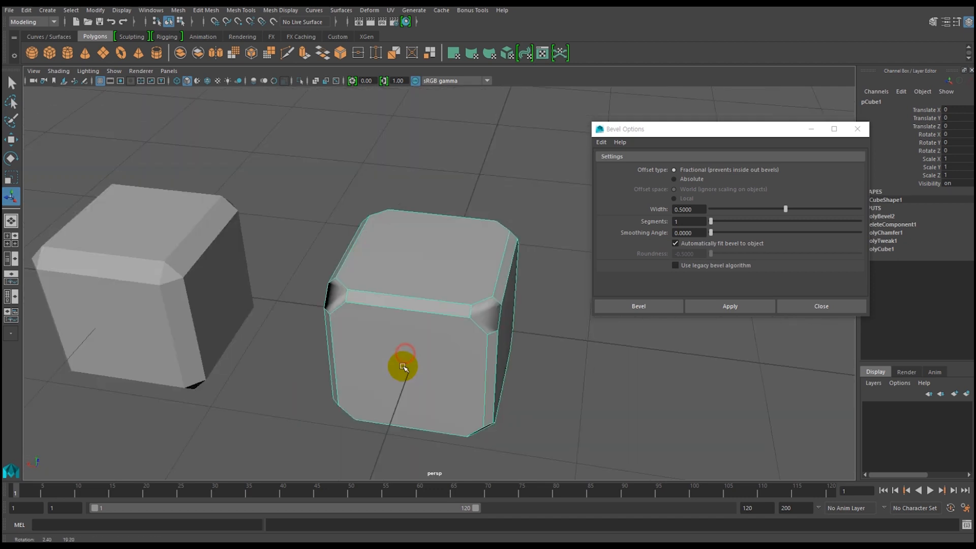
{"action": "left_click", "coordinate": [166, 293]}
{"action": "left_click_drag", "start_coordinate": [175, 312], "coordinate": [196, 305], "text": "alt"}
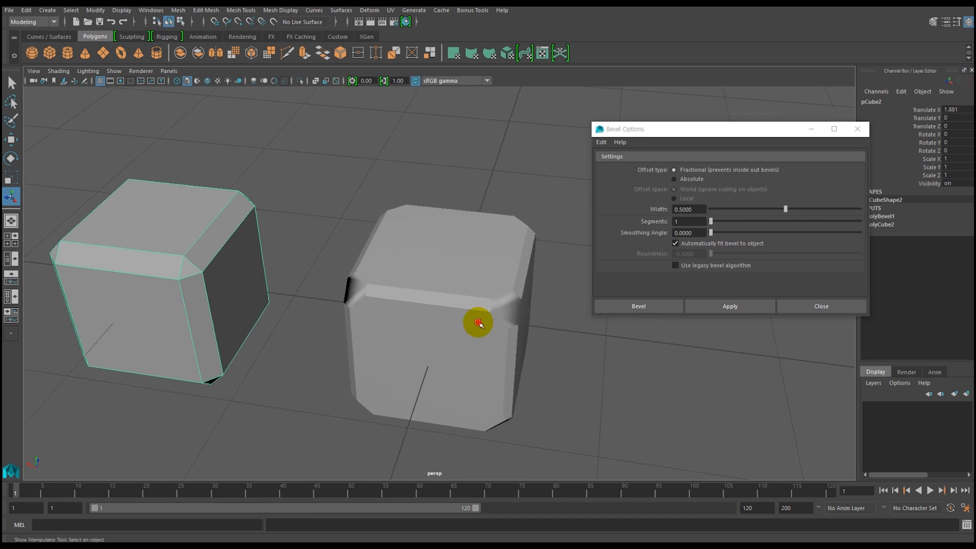
{"action": "left_click", "coordinate": [475, 323]}
{"action": "left_click", "coordinate": [191, 285]}
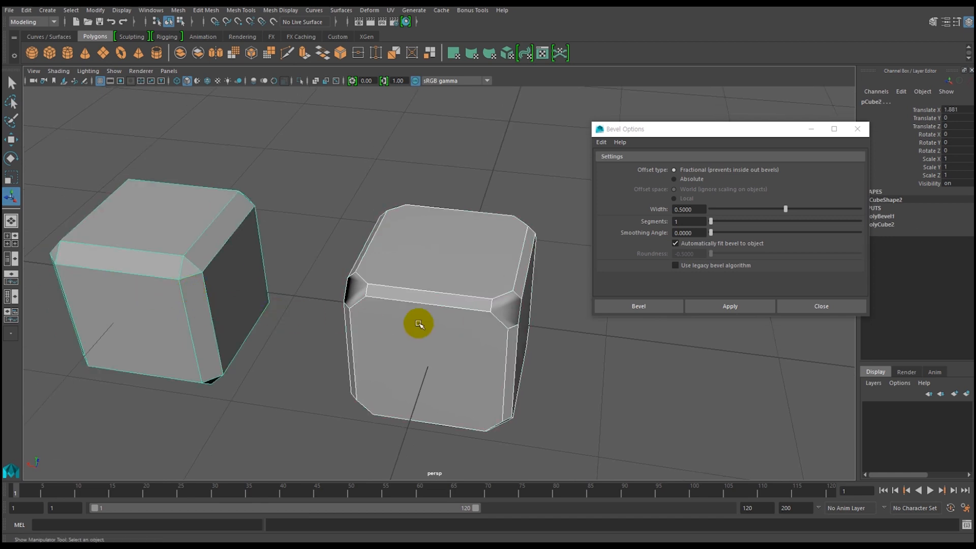
{"action": "left_click_drag", "start_coordinate": [420, 327], "coordinate": [520, 338], "text": "alt"}
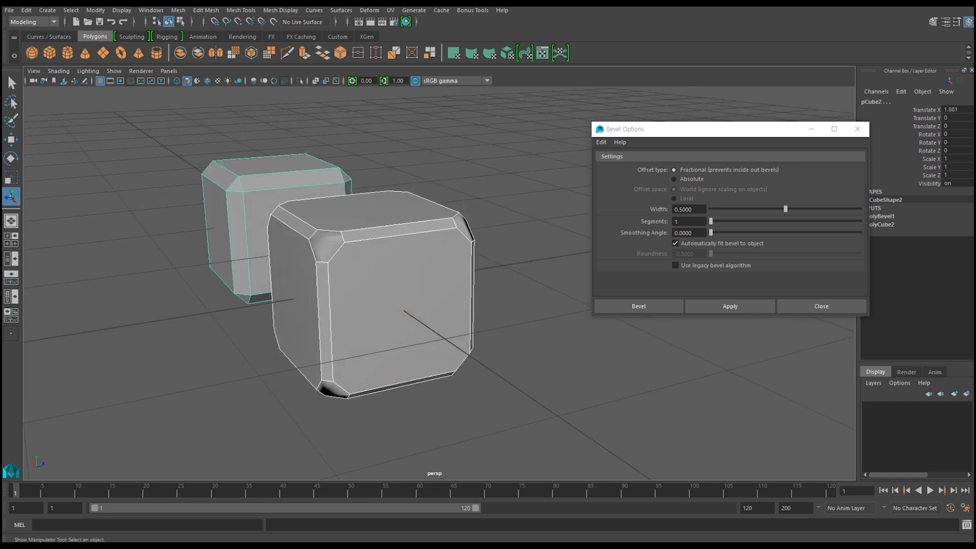
Compare the two cubes with the dice.jpg reference photo in the photo viewer, and put the photo away.
{"action": "key", "text": "alt+Tab"}
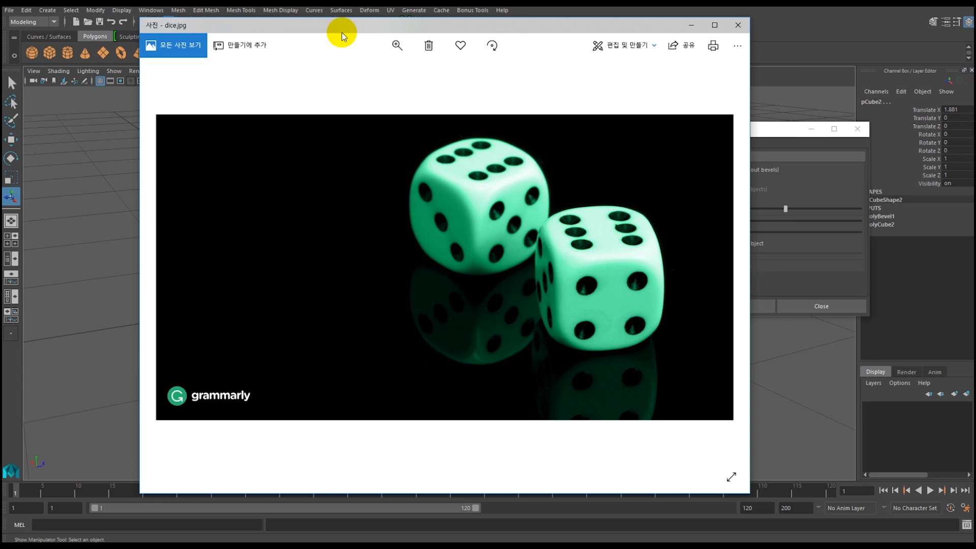
{"action": "left_click_drag", "start_coordinate": [379, 24], "coordinate": [537, 26]}
{"action": "left_click", "coordinate": [219, 275]}
{"action": "left_click_drag", "start_coordinate": [192, 270], "coordinate": [143, 279], "text": "alt"}
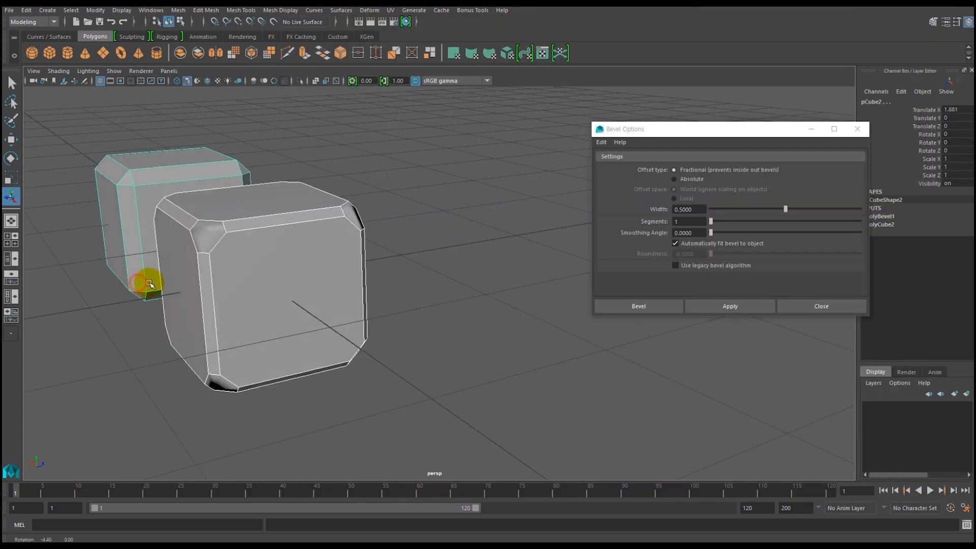
{"action": "key", "text": "alt+Tab"}
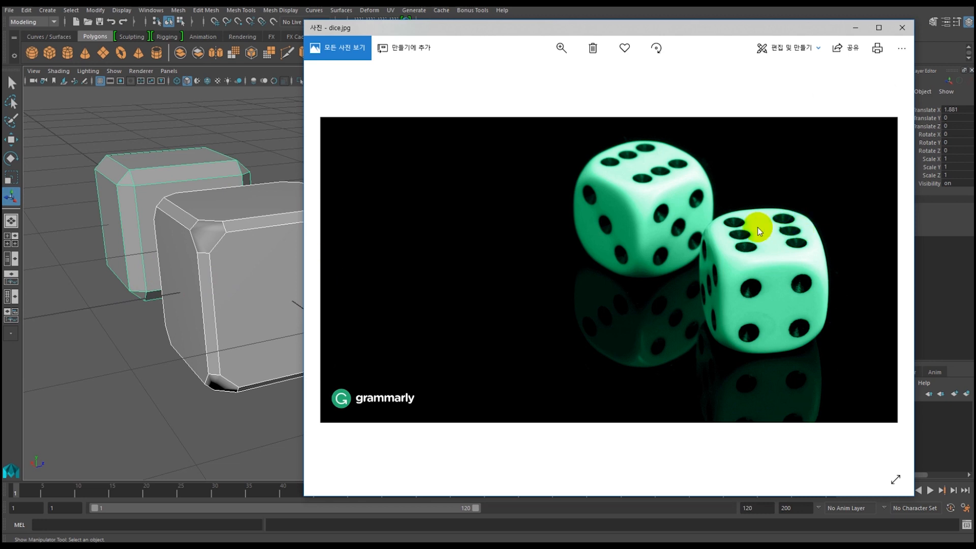
{"action": "left_click", "coordinate": [855, 27]}
Delete the cube that was only bevelled, keeping the chamfered and bevelled die.
{"action": "left_click_drag", "start_coordinate": [180, 296], "coordinate": [244, 322], "text": "alt"}
{"action": "right_click_drag", "start_coordinate": [363, 327], "coordinate": [219, 310], "text": "alt"}
{"action": "middle_click_drag", "start_coordinate": [271, 300], "coordinate": [319, 285], "text": "alt"}
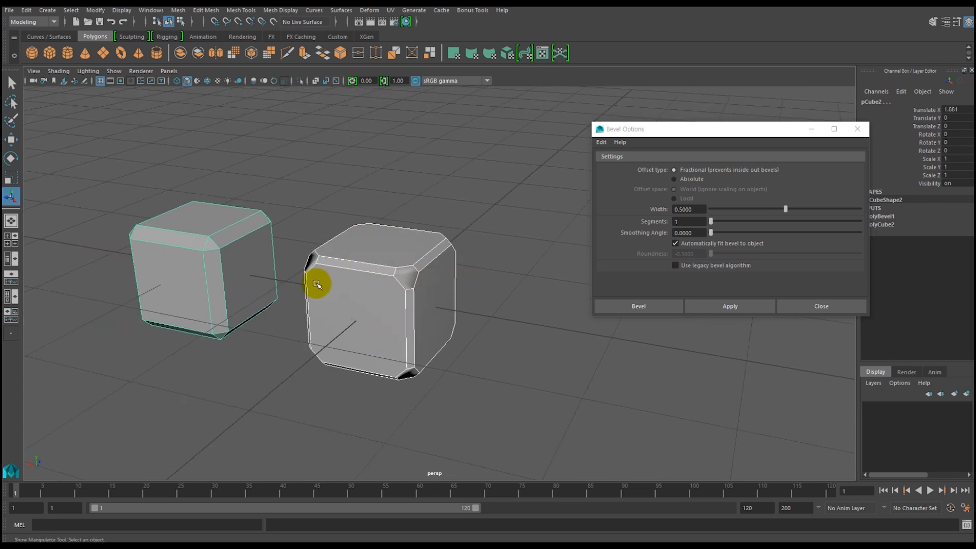
{"action": "left_click", "coordinate": [204, 274]}
{"action": "key", "text": "Delete"}
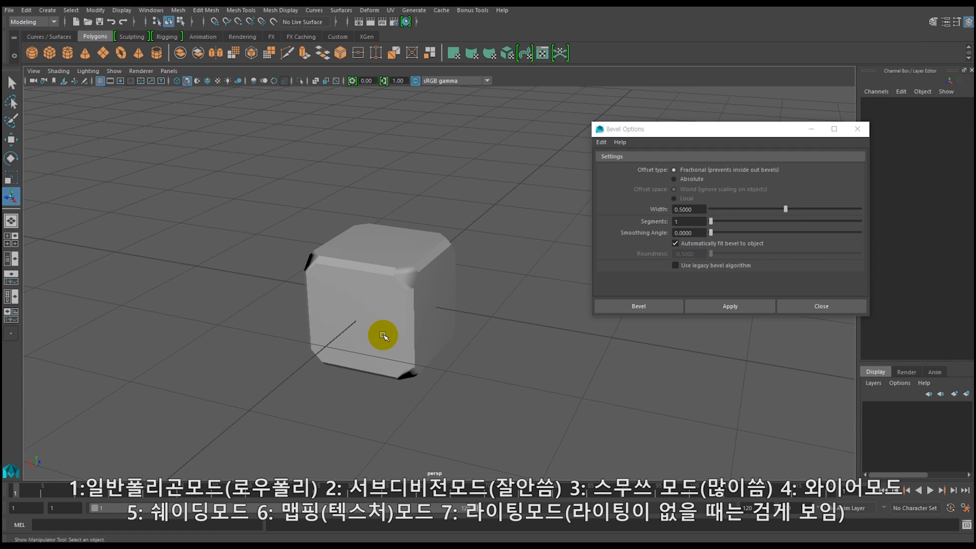
Select the remaining die and examine its bevelled edges and corners.
{"action": "left_click", "coordinate": [381, 305]}
{"action": "right_click_drag", "start_coordinate": [344, 272], "coordinate": [381, 351], "text": "alt"}
{"action": "left_click_drag", "start_coordinate": [382, 350], "coordinate": [348, 347], "text": "alt"}
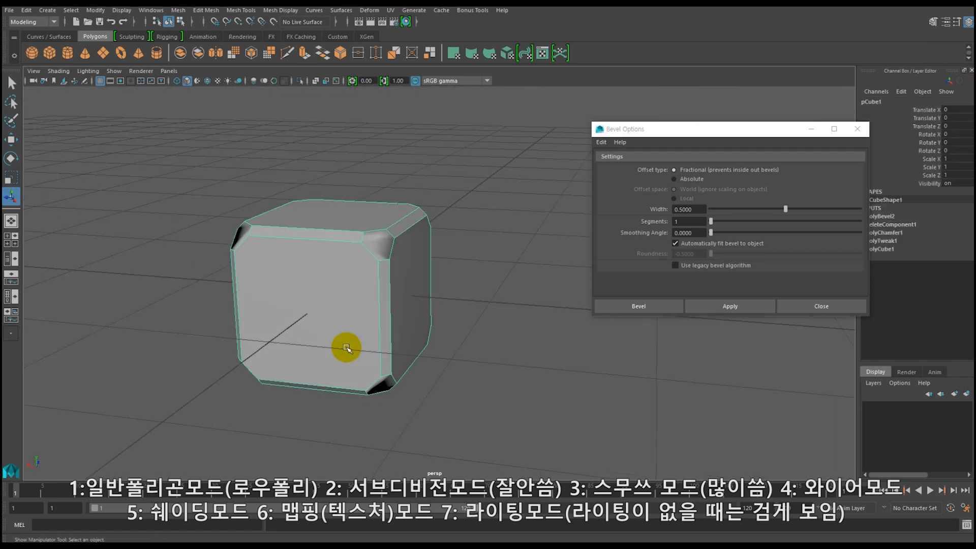
{"action": "left_click_drag", "start_coordinate": [354, 331], "coordinate": [339, 344], "text": "alt"}
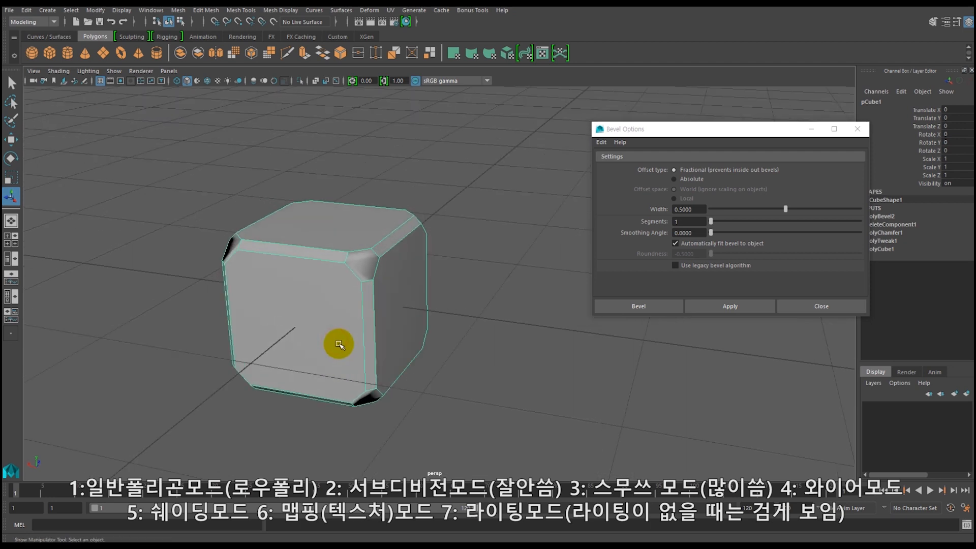
Cycle through the select, move, rotate and scale tools on the selected die.
{"action": "key", "text": "q"}
{"action": "key", "text": "w"}
{"action": "key", "text": "e"}
{"action": "key", "text": "r"}
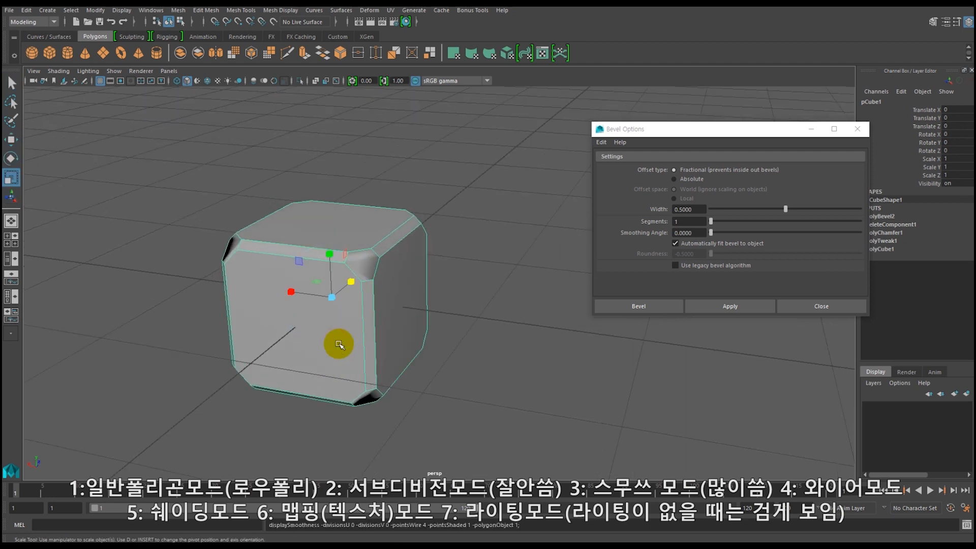
Turn on the die's smooth preview and compare its wireframe, shaded, textured and all-lights display modes.
{"action": "key", "text": "3"}
{"action": "key", "text": "4"}
{"action": "key", "text": "5"}
{"action": "key", "text": "7"}
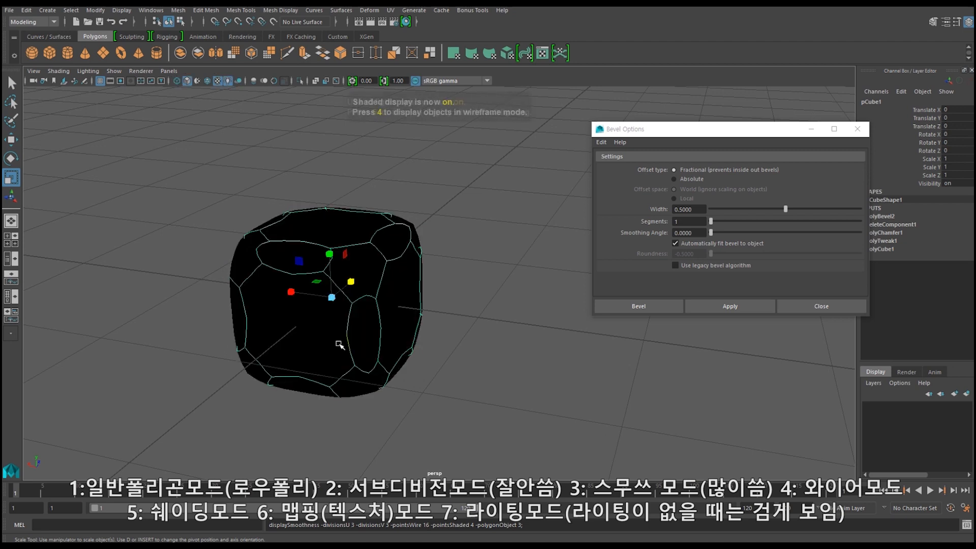
{"action": "key", "text": "4"}
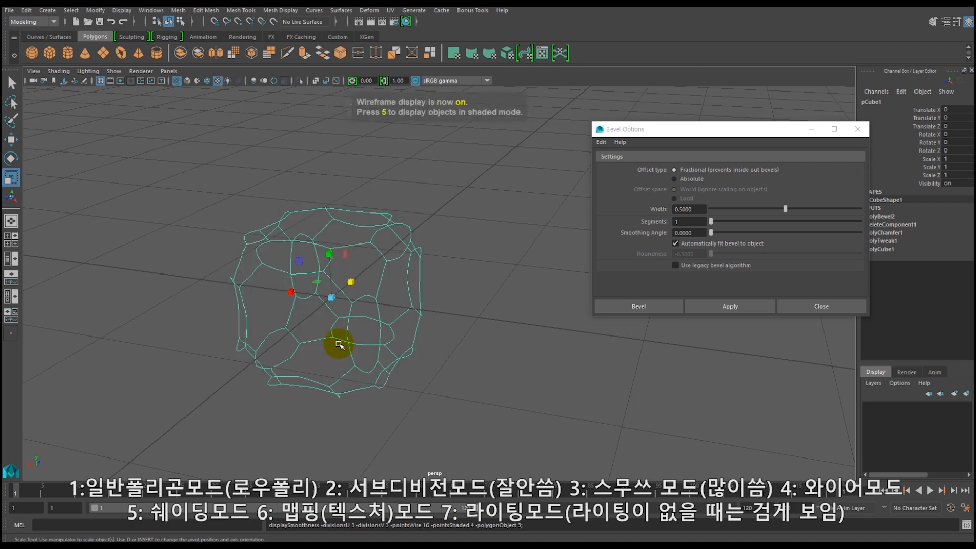
{"action": "key", "text": "5"}
{"action": "key", "text": "6"}
{"action": "key", "text": "7"}
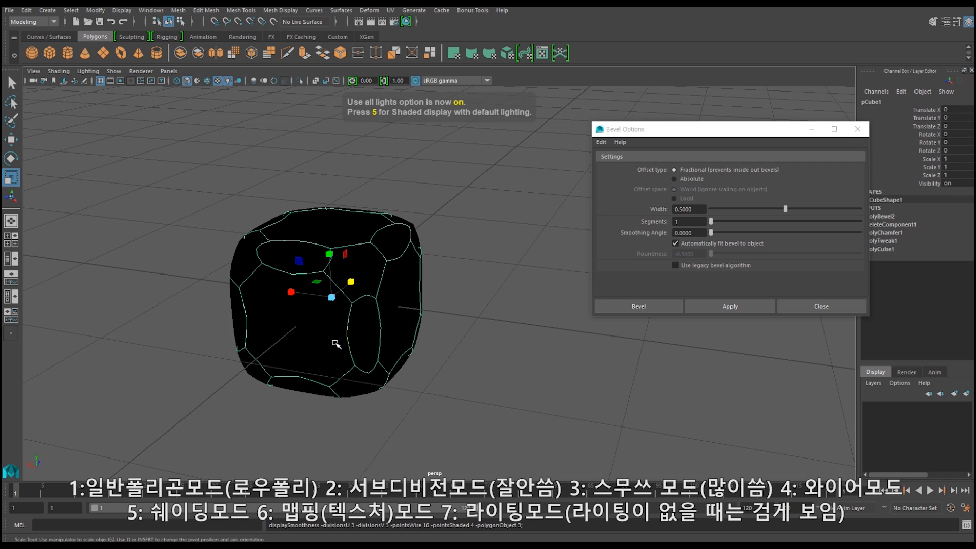
Inspect the die's smooth preview inside its cage, and return to object mode with the unsmoothed mesh in default shaded display.
{"action": "key", "text": "2"}
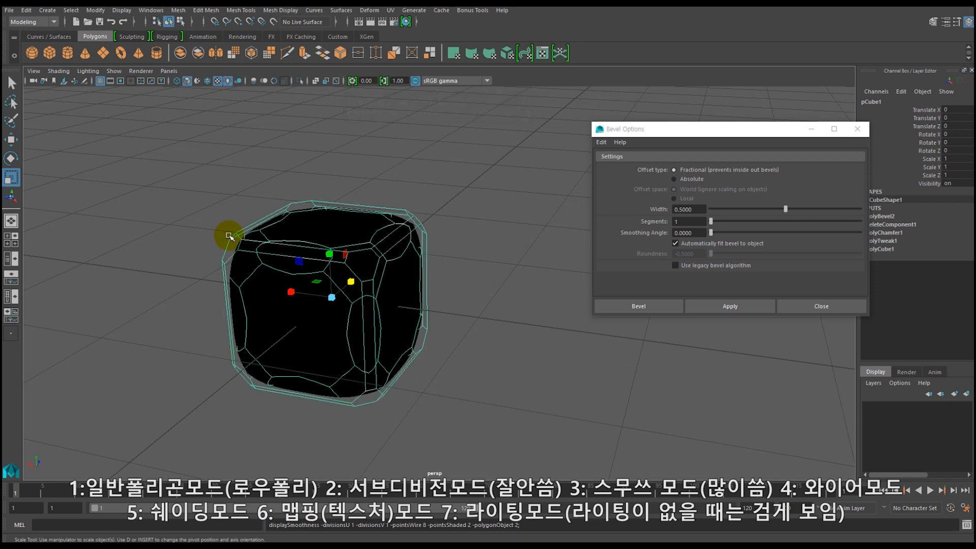
{"action": "right_click_drag", "start_coordinate": [247, 251], "coordinate": [248, 260]}
{"action": "right_click", "coordinate": [299, 290]}
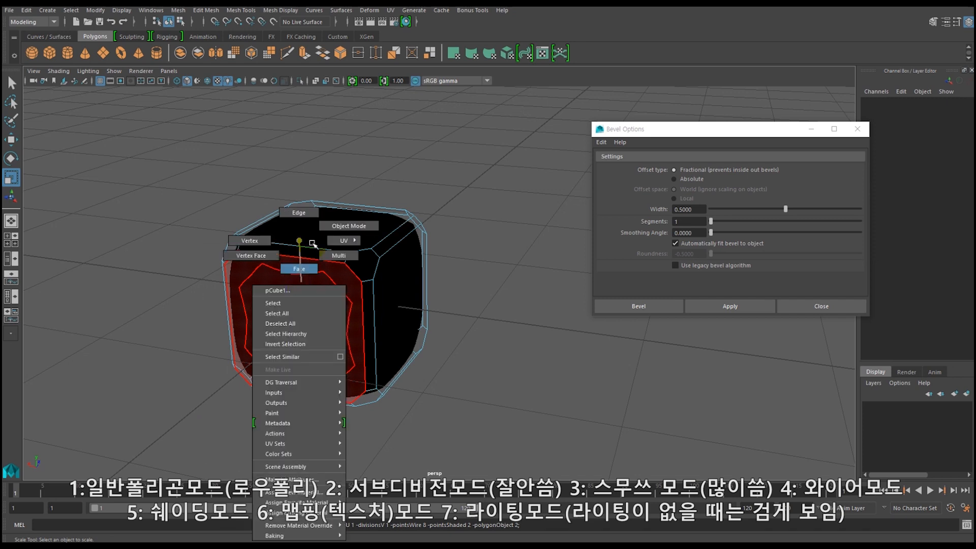
{"action": "left_click", "coordinate": [326, 226]}
{"action": "left_click", "coordinate": [312, 303]}
{"action": "key", "text": "1"}
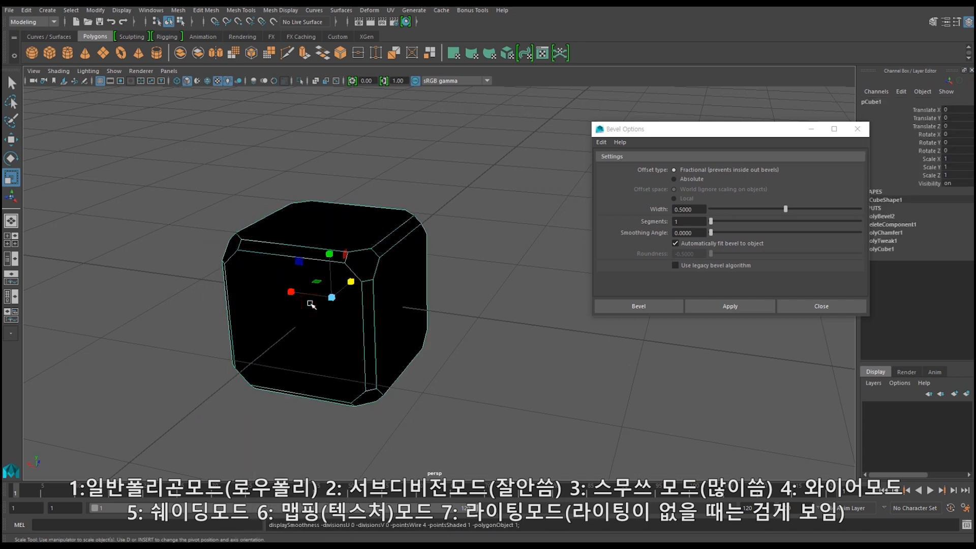
{"action": "key", "text": "5"}
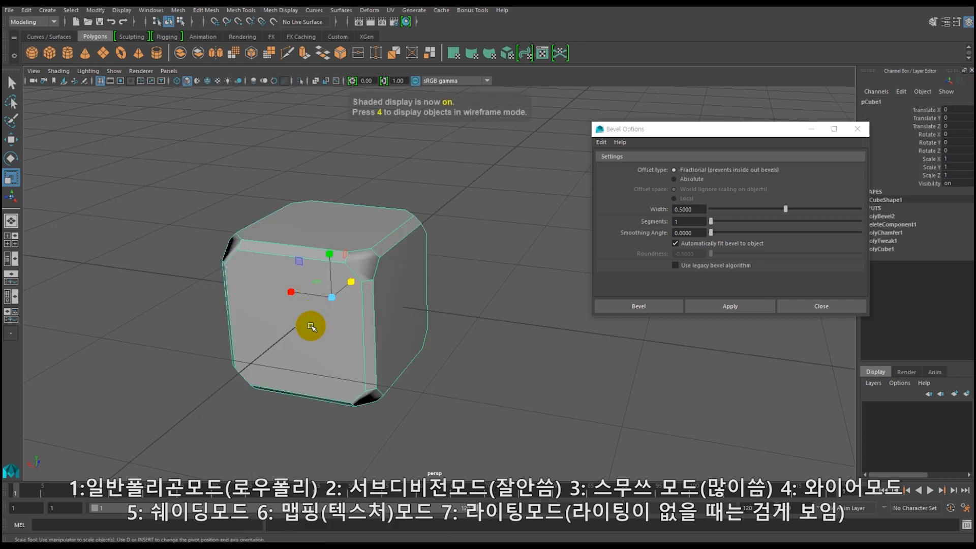
Compare the die's smooth preview with its low-poly mesh, viewing the smoothed shape both selected and deselected.
{"action": "key", "text": "3"}
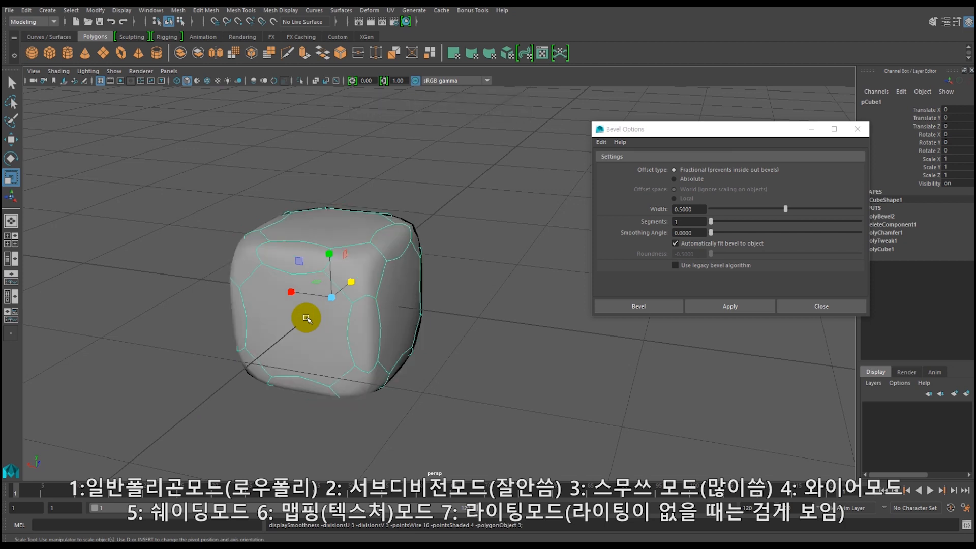
{"action": "left_click", "coordinate": [460, 350]}
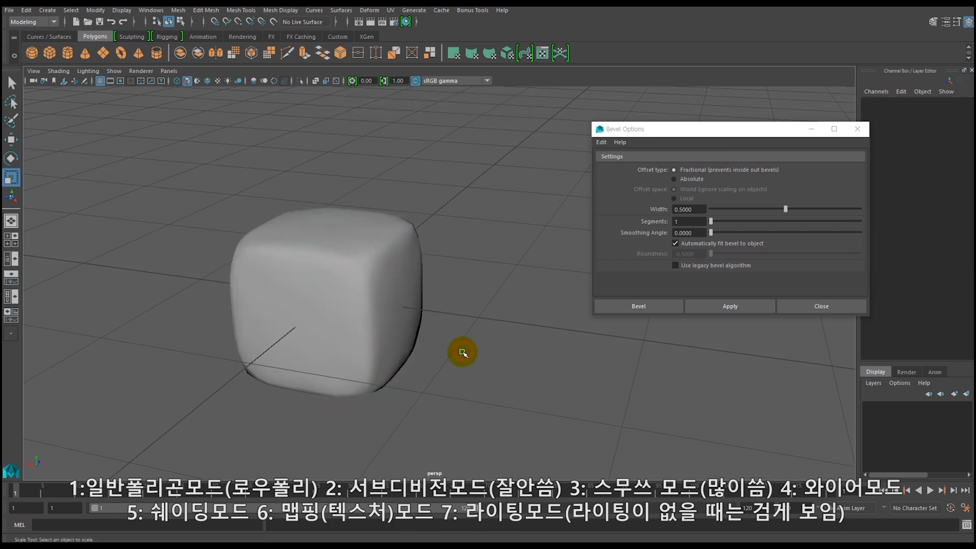
{"action": "left_click_drag", "start_coordinate": [380, 397], "coordinate": [374, 395]}
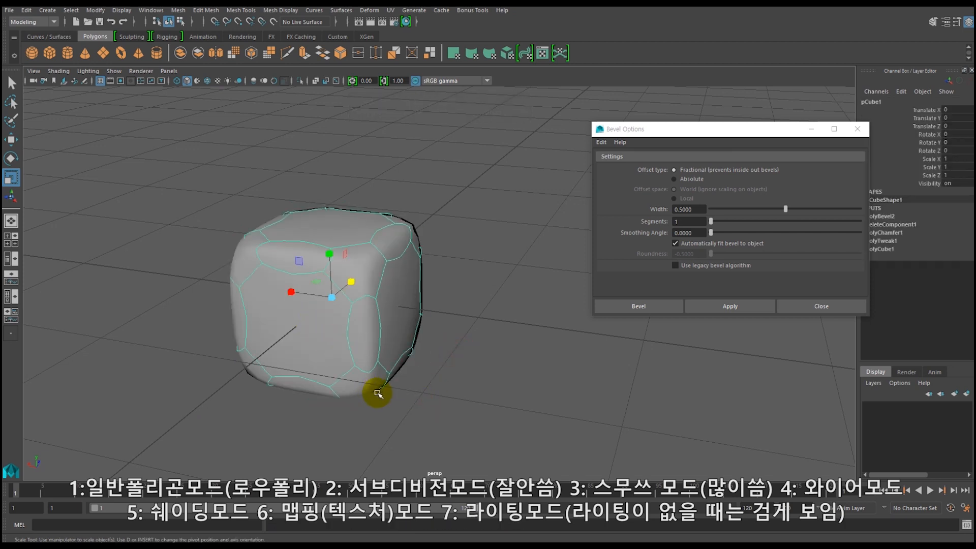
{"action": "left_click", "coordinate": [474, 361]}
{"action": "left_click", "coordinate": [321, 321]}
{"action": "key", "text": "1"}
{"action": "key", "text": "3"}
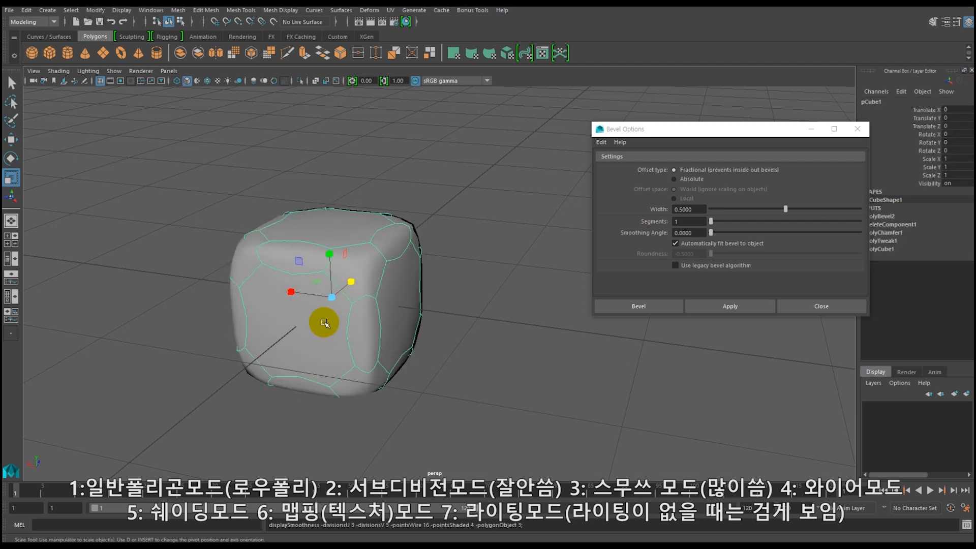
Examine the rounded edges and corners of the smooth-previewed die from several angles.
{"action": "left_click_drag", "start_coordinate": [414, 375], "coordinate": [432, 371], "text": "alt"}
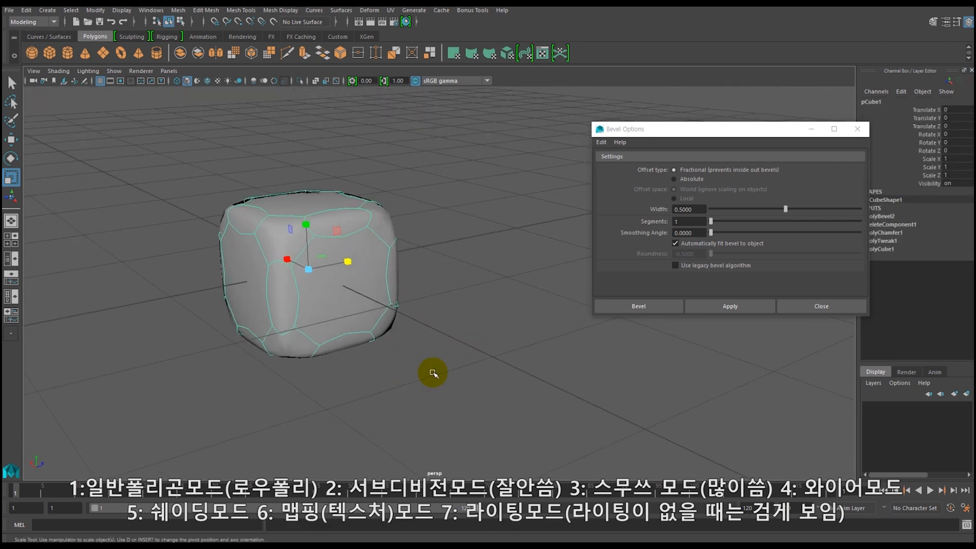
{"action": "left_click", "coordinate": [399, 381]}
{"action": "left_click_drag", "start_coordinate": [295, 377], "coordinate": [285, 324], "text": "alt"}
{"action": "right_click_drag", "start_coordinate": [289, 312], "coordinate": [332, 391], "text": "alt"}
{"action": "left_click_drag", "start_coordinate": [332, 391], "coordinate": [302, 310], "text": "alt"}
{"action": "right_click_drag", "start_coordinate": [302, 310], "coordinate": [390, 456], "text": "alt"}
{"action": "left_click", "coordinate": [290, 316]}
{"action": "mouse_move", "coordinate": [218, 320]}
{"action": "right_mouse_down", "text": "alt"}
{"action": "mouse_move", "coordinate": [235, 336]}
{"action": "mouse_move", "coordinate": [244, 330]}
{"action": "mouse_move", "coordinate": [218, 331]}
{"action": "right_mouse_up", "text": "alt"}
{"action": "left_click_drag", "start_coordinate": [218, 331], "coordinate": [250, 342], "text": "alt"}
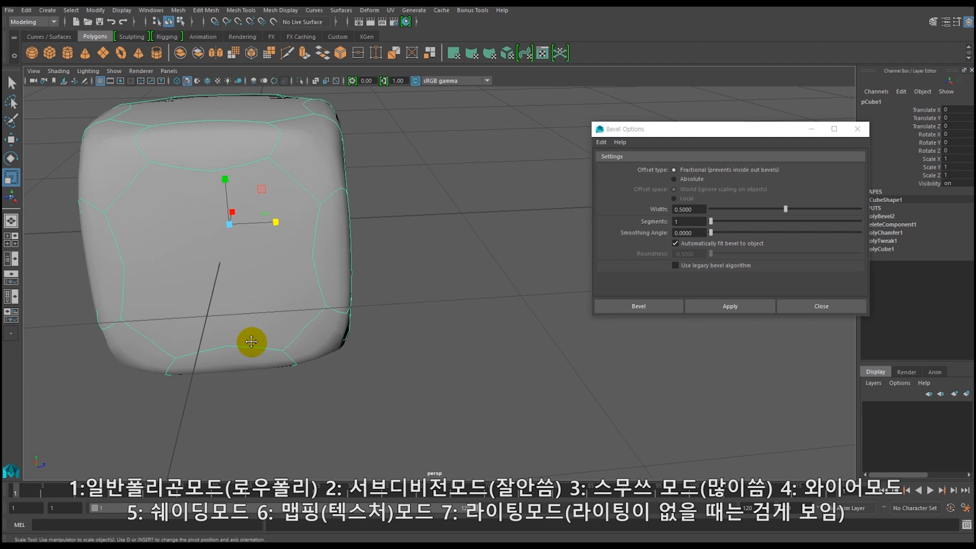
{"action": "middle_click_drag", "start_coordinate": [178, 307], "coordinate": [231, 333], "text": "alt"}
{"action": "left_click_drag", "start_coordinate": [230, 332], "coordinate": [309, 352], "text": "alt"}
{"action": "middle_click_drag", "start_coordinate": [310, 353], "coordinate": [272, 353], "text": "alt"}
{"action": "left_click_drag", "start_coordinate": [272, 352], "coordinate": [224, 359], "text": "alt"}
Toggle the die between low-poly and smooth preview to compare its corners up close, leaving smooth preview on.
{"action": "key", "text": "1"}
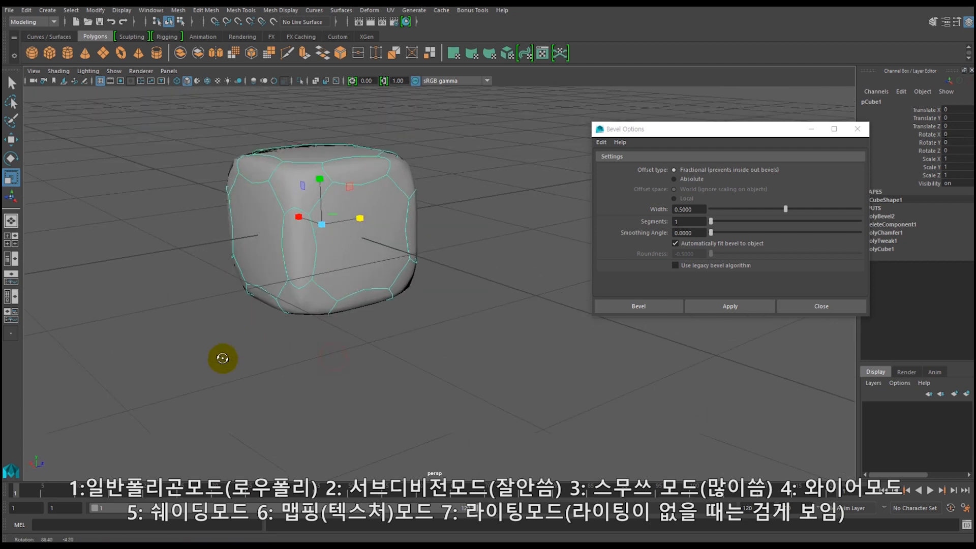
{"action": "key", "text": "3"}
{"action": "key", "text": "1"}
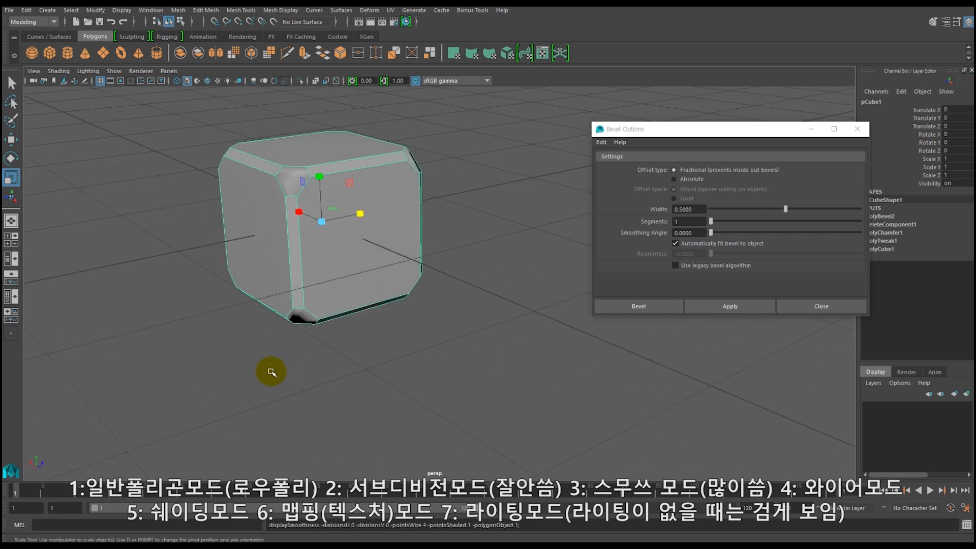
{"action": "right_click_drag", "start_coordinate": [250, 300], "coordinate": [276, 371], "text": "alt"}
{"action": "left_click_drag", "start_coordinate": [276, 371], "coordinate": [255, 382], "text": "alt"}
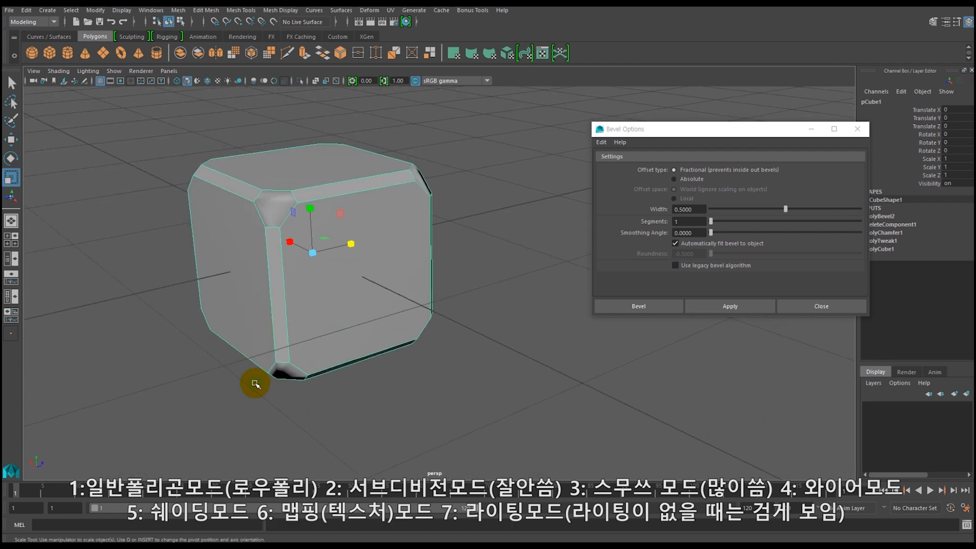
{"action": "key", "text": "3"}
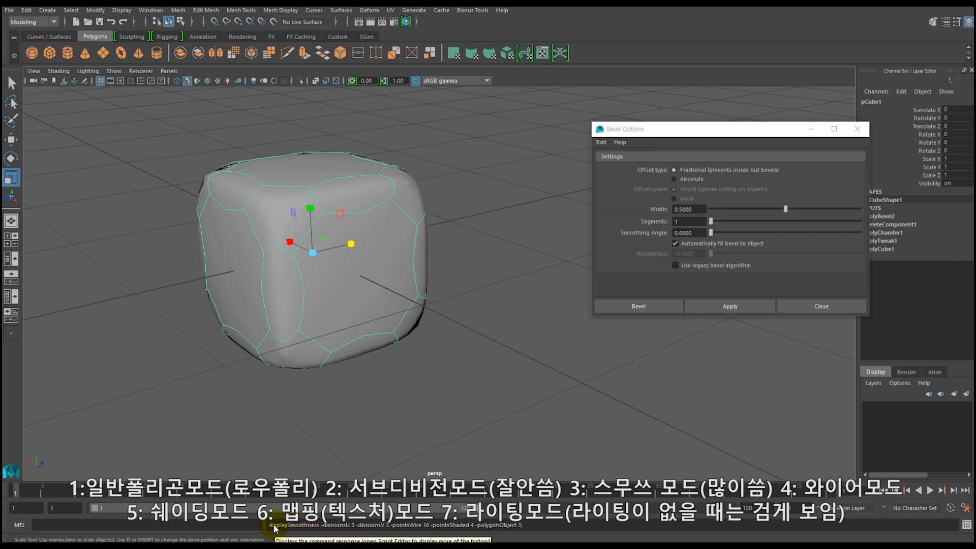
Inspect the smooth-previewed die without its selection wireframe, and compare it again with the low-poly display.
{"action": "left_click", "coordinate": [304, 280]}
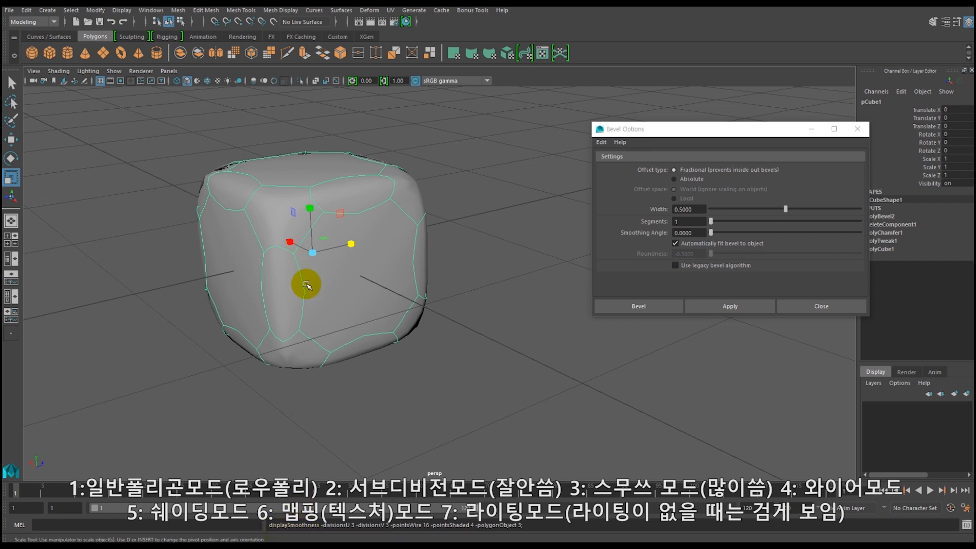
{"action": "left_click", "coordinate": [316, 287]}
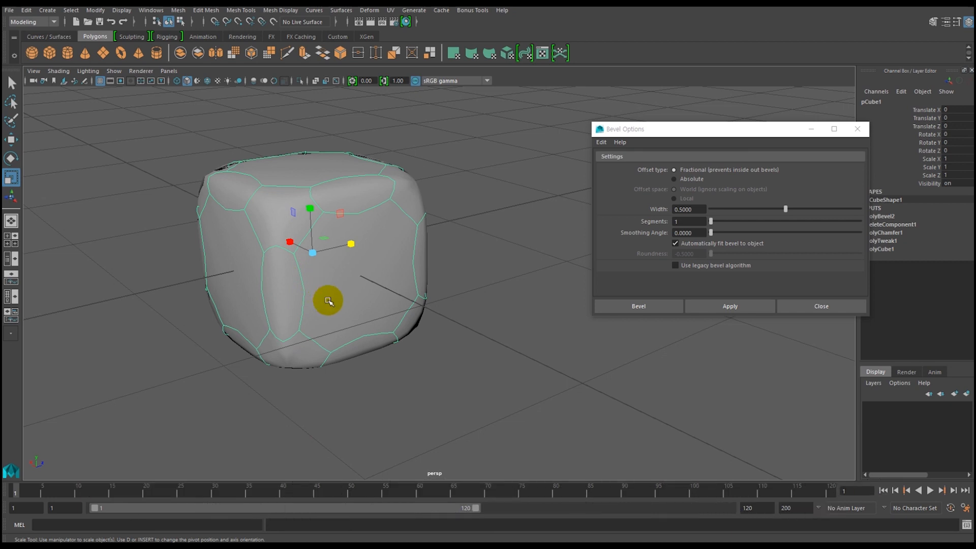
{"action": "left_click", "coordinate": [171, 336]}
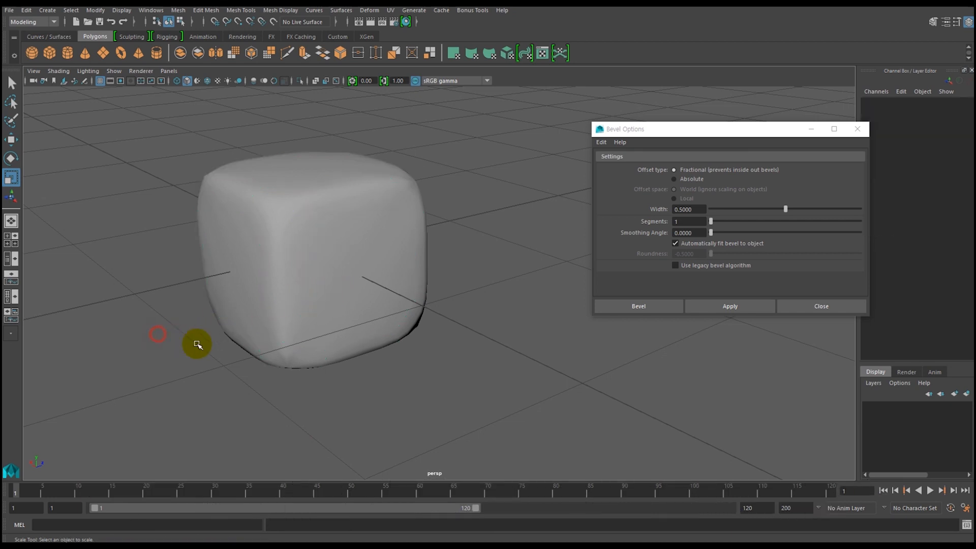
{"action": "left_click", "coordinate": [307, 287]}
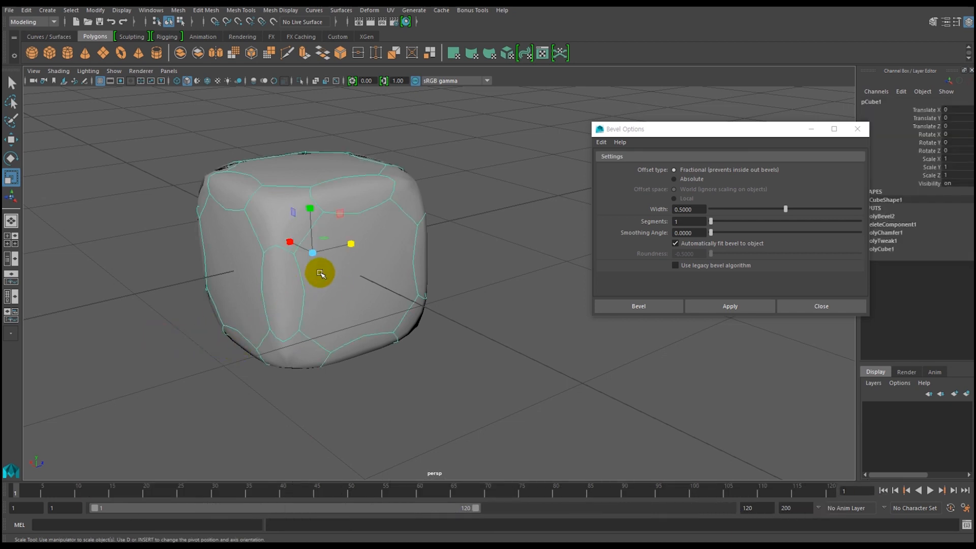
{"action": "left_click", "coordinate": [164, 351]}
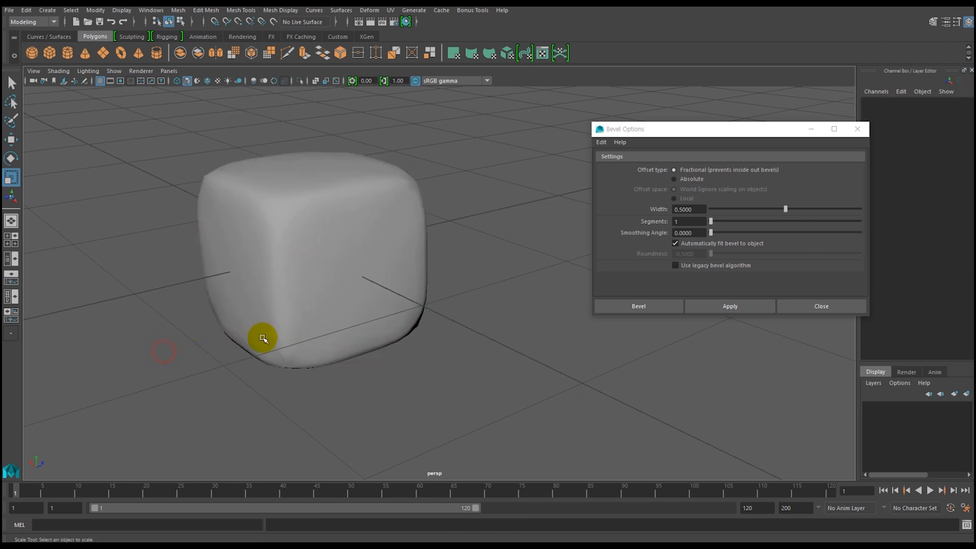
{"action": "left_click", "coordinate": [306, 288]}
{"action": "key", "text": "1"}
{"action": "key", "text": "3"}
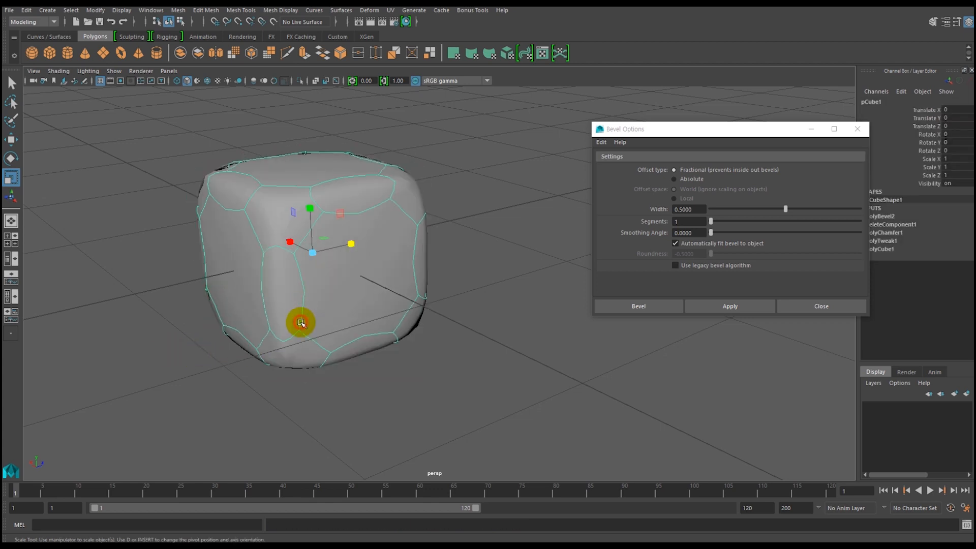
{"action": "key", "text": "1"}
{"action": "key", "text": "3"}
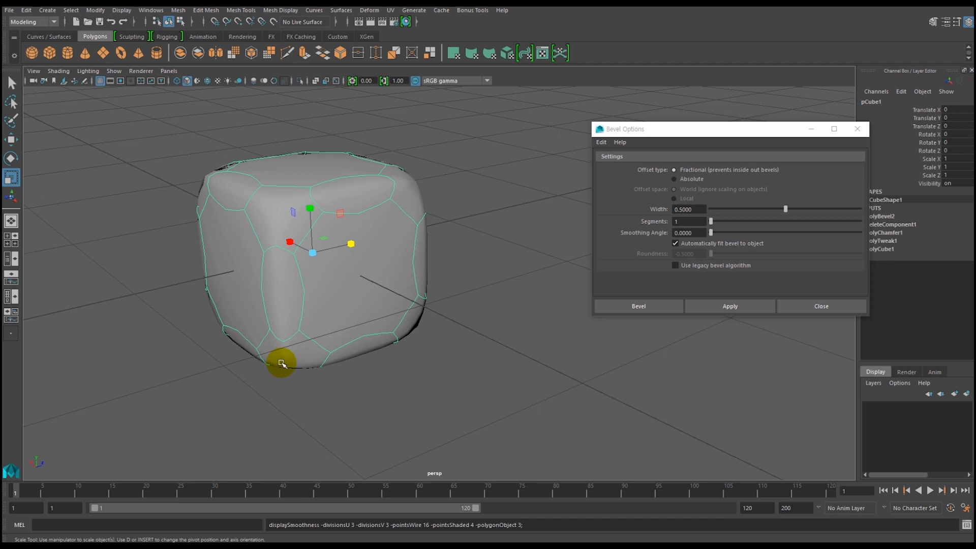
Try the Smooth operation on the die with smooth preview off, inspect the added faces, and undo it.
{"action": "key", "text": "1"}
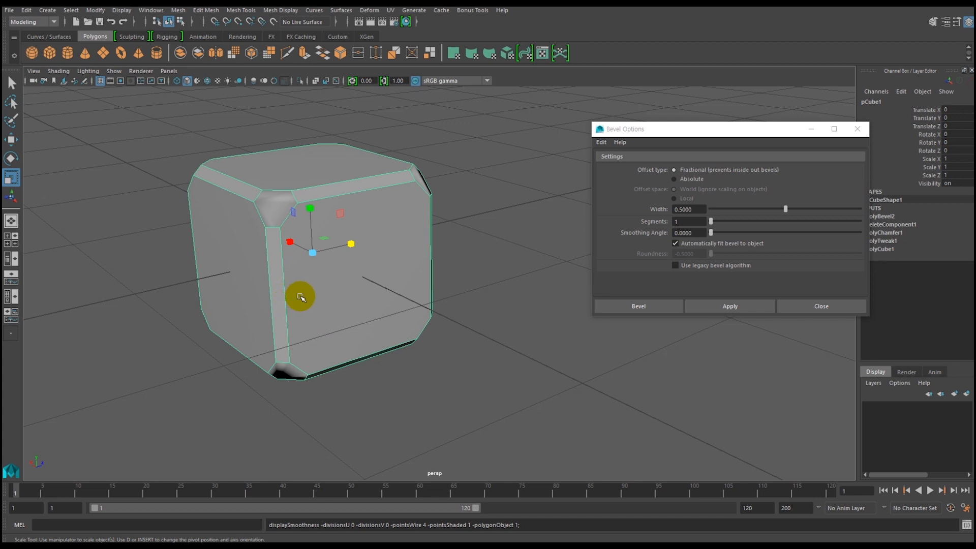
{"action": "left_click", "coordinate": [238, 51]}
{"action": "left_click", "coordinate": [229, 406]}
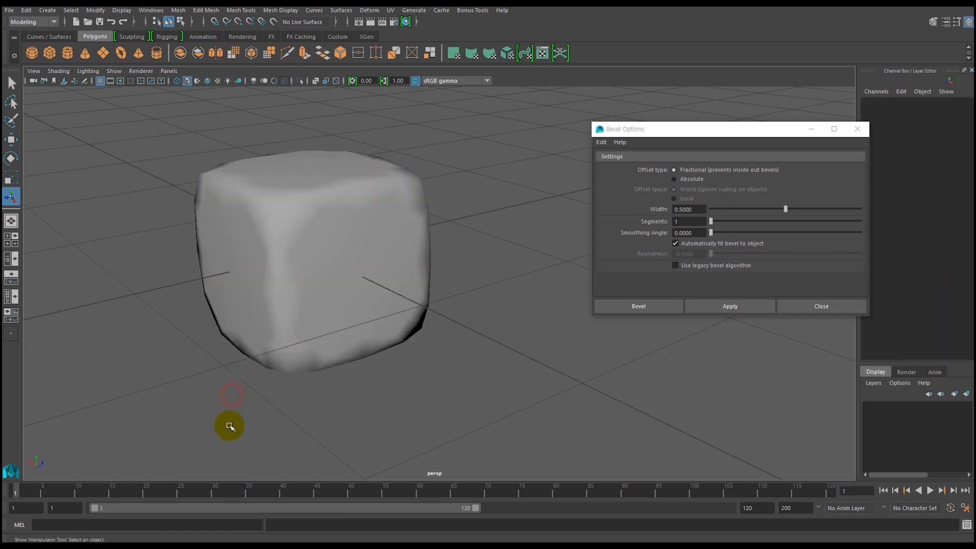
{"action": "left_click", "coordinate": [280, 278]}
{"action": "key", "text": "ctrl+z"}
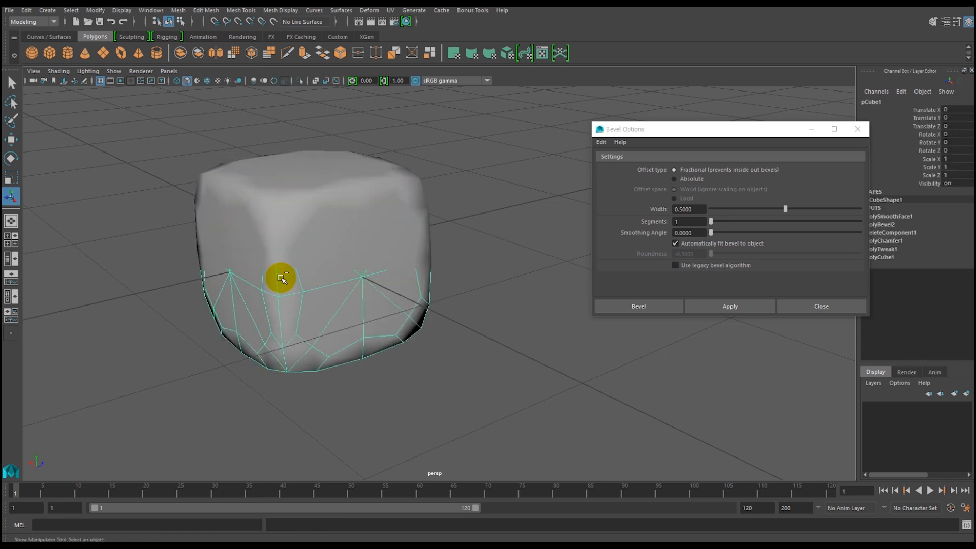
{"action": "key", "text": "ctrl+z"}
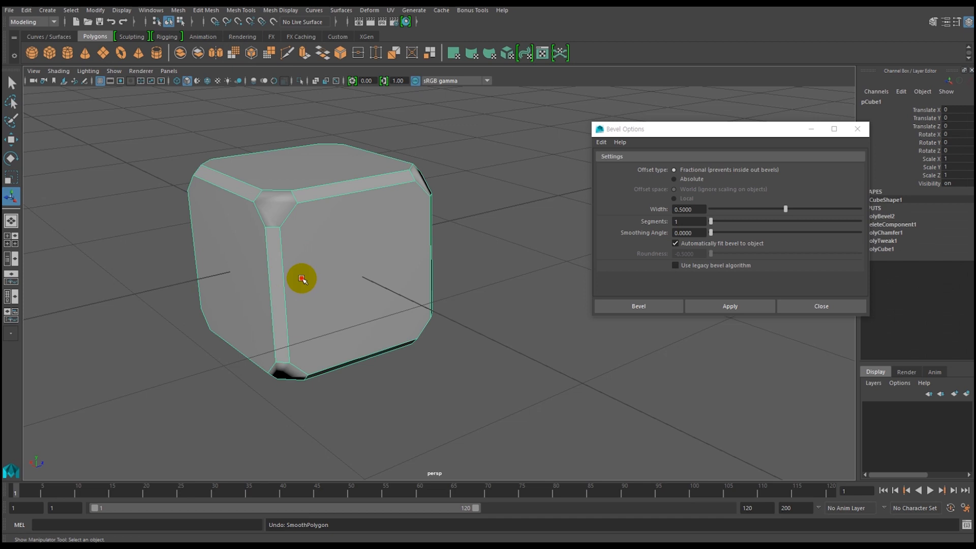
Recheck the die's surface in smooth preview after undoing Smooth, and return it to low-poly display.
{"action": "key", "text": "3"}
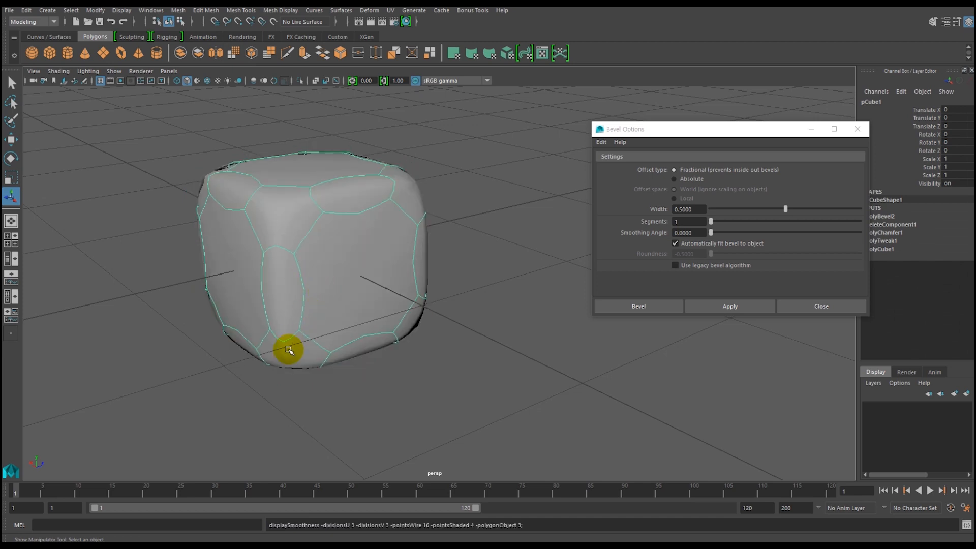
{"action": "key", "text": "1"}
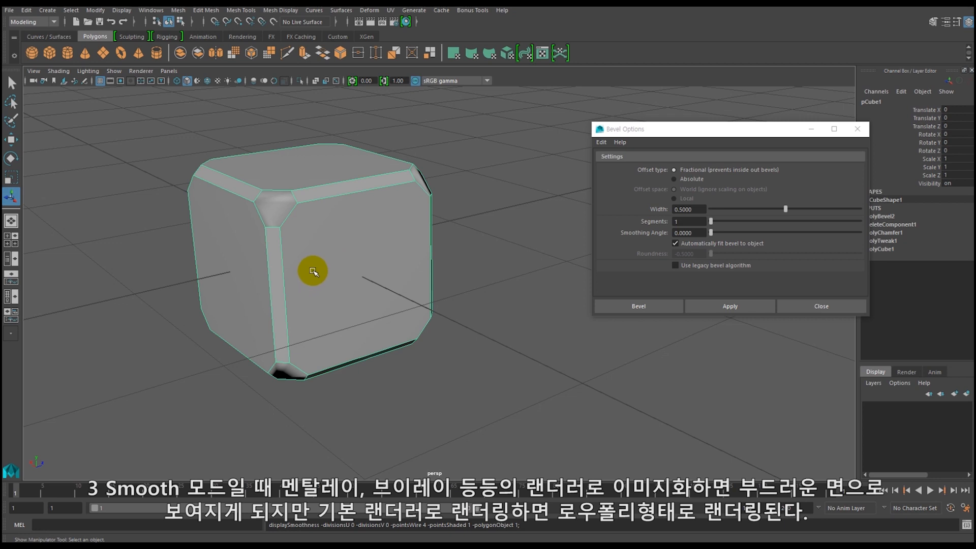
{"action": "key", "text": "3"}
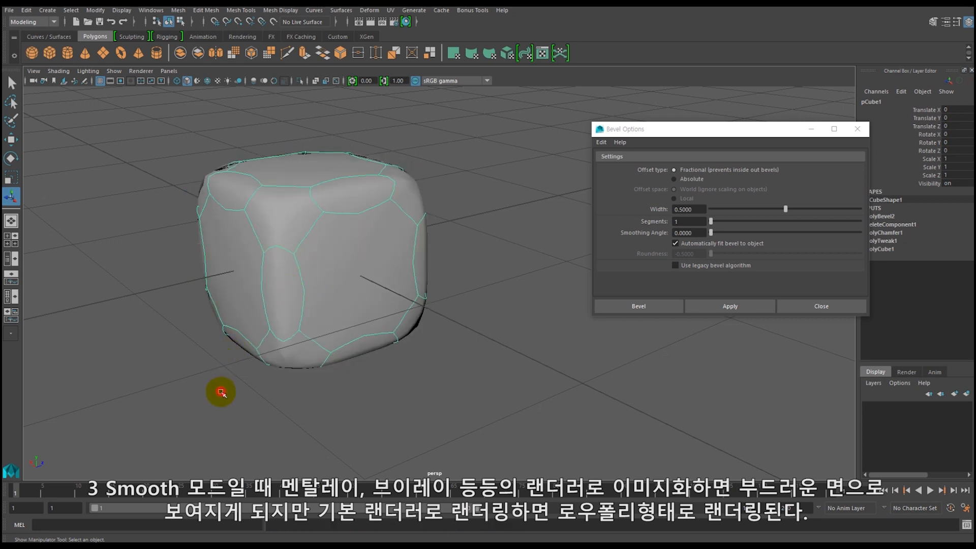
{"action": "left_click", "coordinate": [221, 391]}
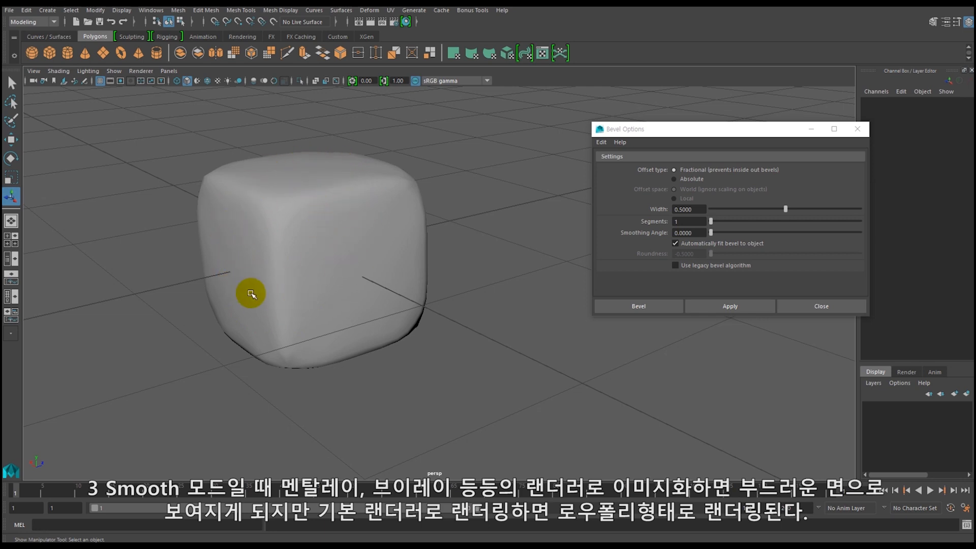
{"action": "left_click", "coordinate": [291, 254]}
{"action": "key", "text": "1"}
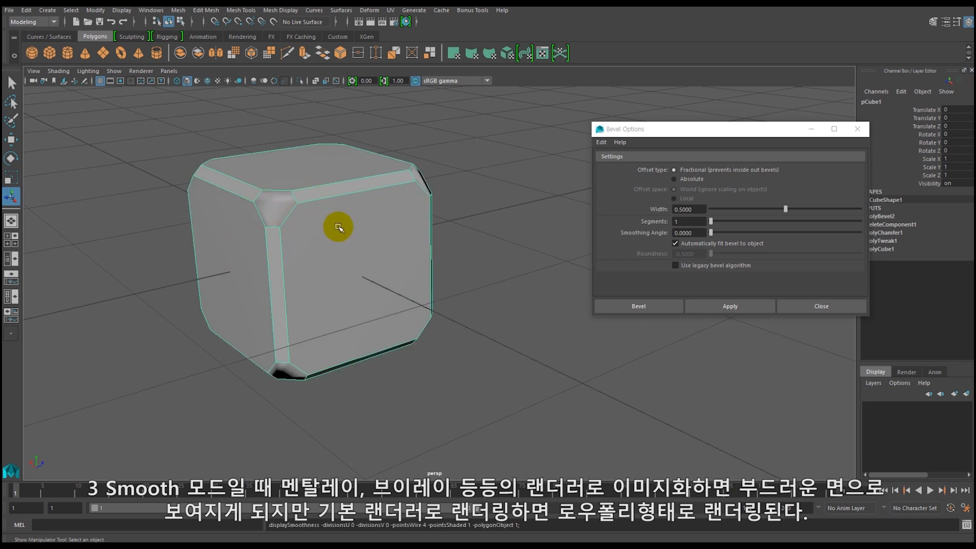
Open the Render Settings and view the available renderers, leaving Maya Software selected.
{"action": "left_click", "coordinate": [391, 58]}
{"action": "left_click", "coordinate": [202, 144]}
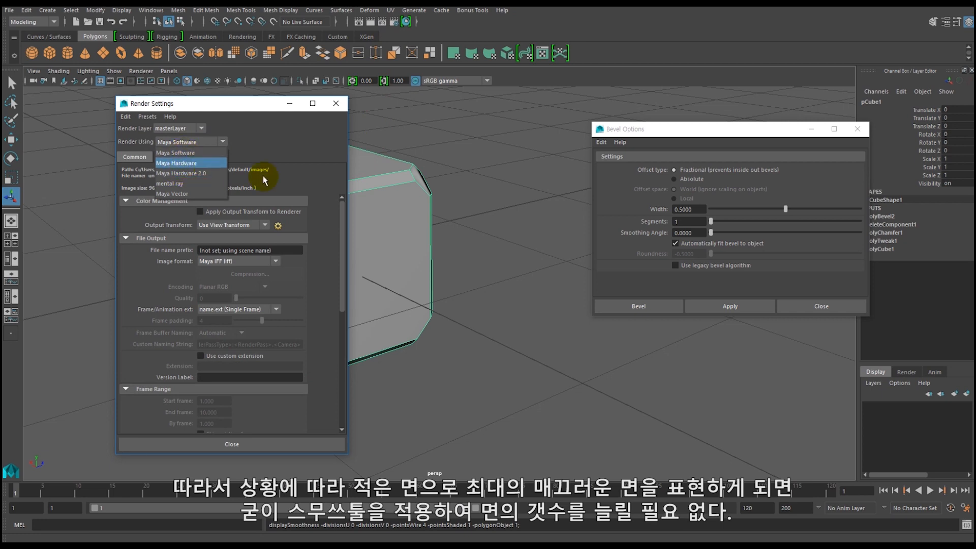
{"action": "left_click", "coordinate": [391, 203]}
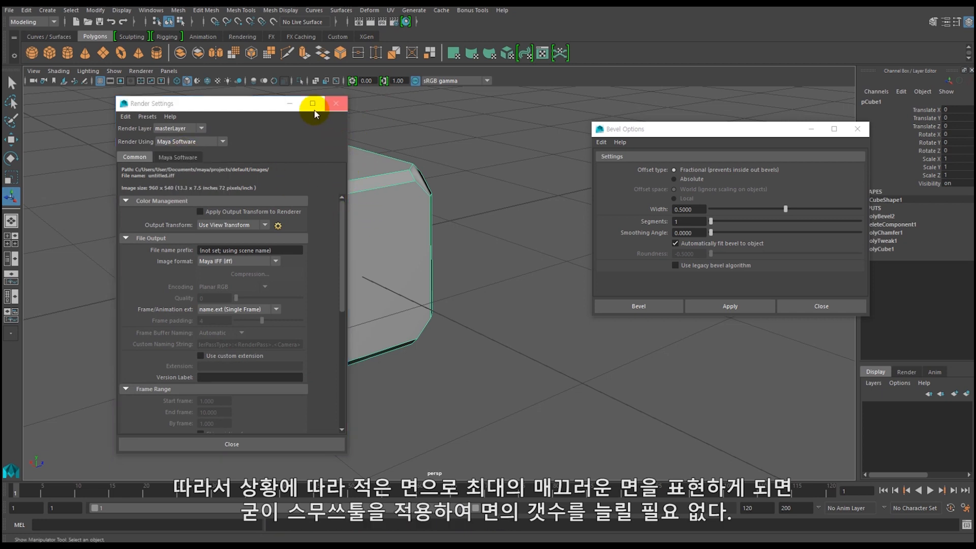
Close the Render Settings and compare the die in smooth preview with its low-poly display.
{"action": "left_click", "coordinate": [333, 104]}
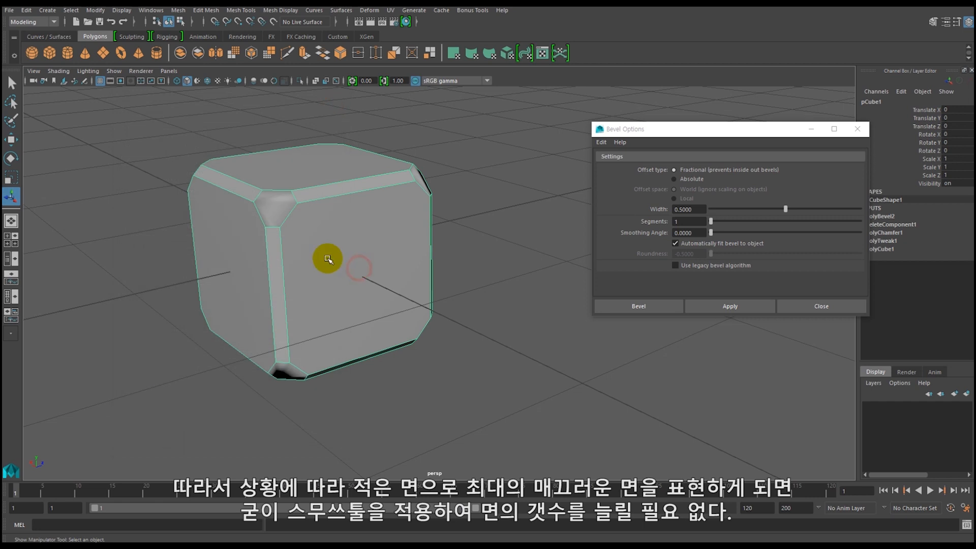
{"action": "key", "text": "3"}
{"action": "left_click", "coordinate": [175, 331]}
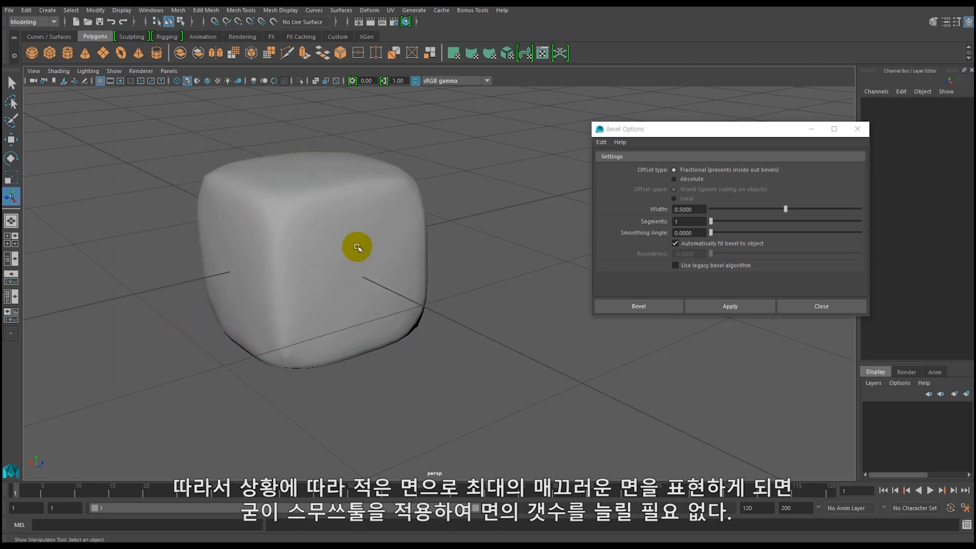
{"action": "left_click", "coordinate": [316, 237]}
{"action": "key", "text": "1"}
{"action": "left_click_drag", "start_coordinate": [300, 259], "coordinate": [375, 191], "text": "alt"}
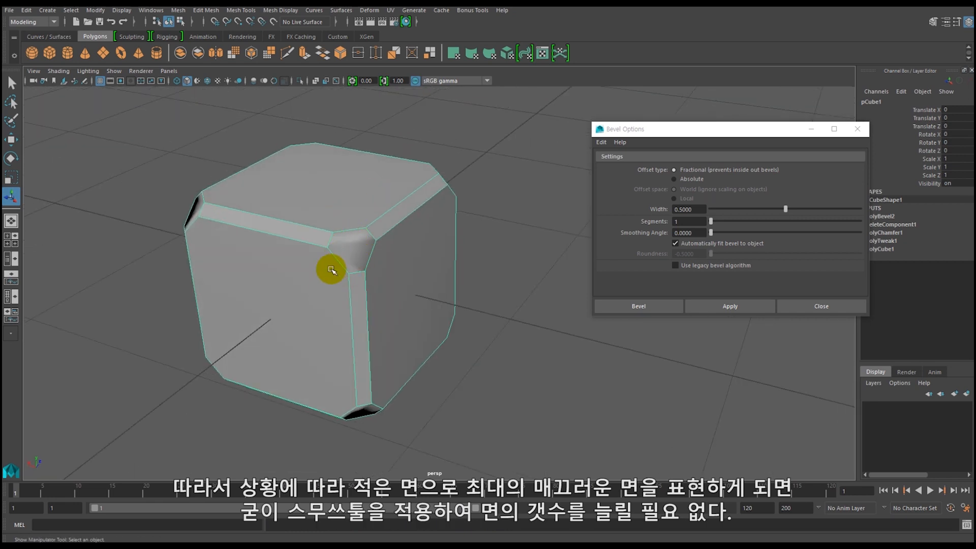
Examine one of the die's large flat faces by selecting it, and return to selecting the whole object.
{"action": "left_click_drag", "start_coordinate": [297, 324], "coordinate": [390, 226], "text": "alt"}
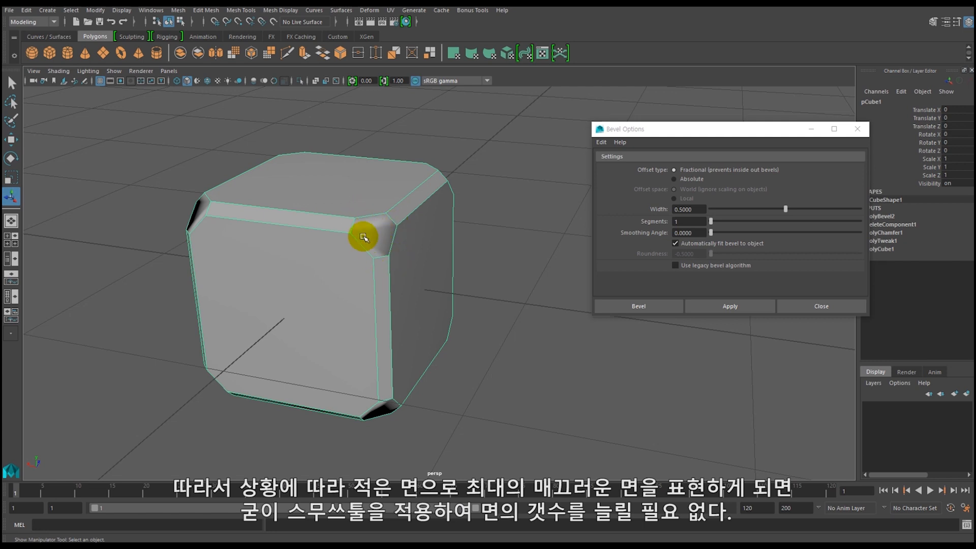
{"action": "left_click_drag", "start_coordinate": [373, 222], "coordinate": [356, 273], "text": "alt"}
{"action": "right_click_drag", "start_coordinate": [358, 243], "coordinate": [327, 265]}
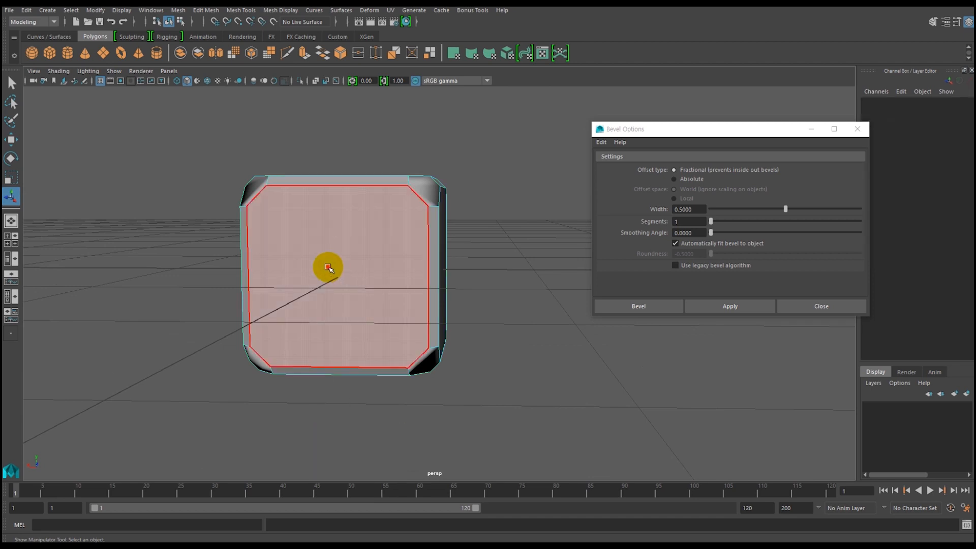
{"action": "left_click", "coordinate": [327, 264]}
{"action": "left_click_drag", "start_coordinate": [371, 295], "coordinate": [356, 306], "text": "alt"}
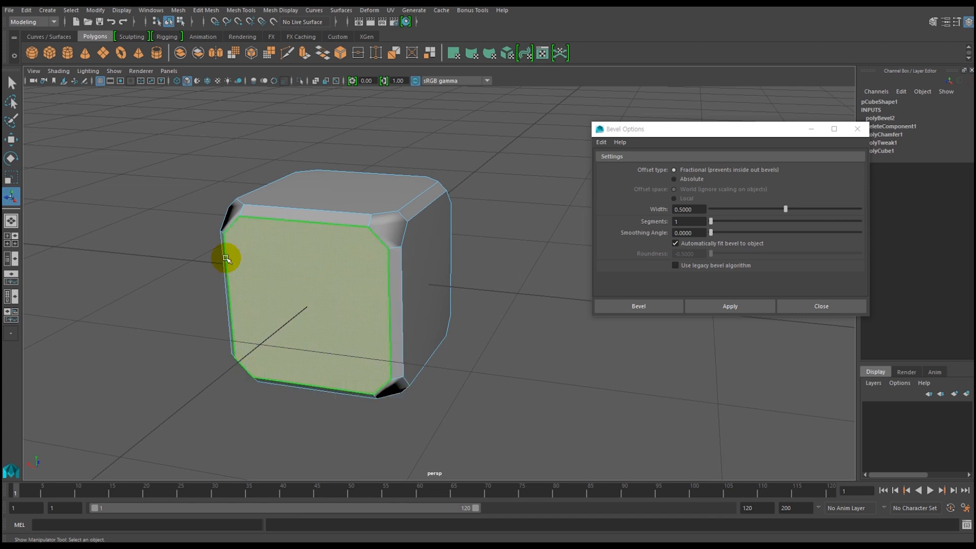
{"action": "mouse_move", "coordinate": [297, 318]}
{"action": "left_mouse_down", "text": "alt"}
{"action": "mouse_move", "coordinate": [347, 286]}
{"action": "mouse_move", "coordinate": [340, 299]}
{"action": "left_mouse_up", "text": "alt"}
{"action": "right_click_drag", "start_coordinate": [344, 280], "coordinate": [387, 224]}
{"action": "left_click", "coordinate": [317, 346]}
{"action": "left_click_drag", "start_coordinate": [384, 368], "coordinate": [359, 366], "text": "alt"}
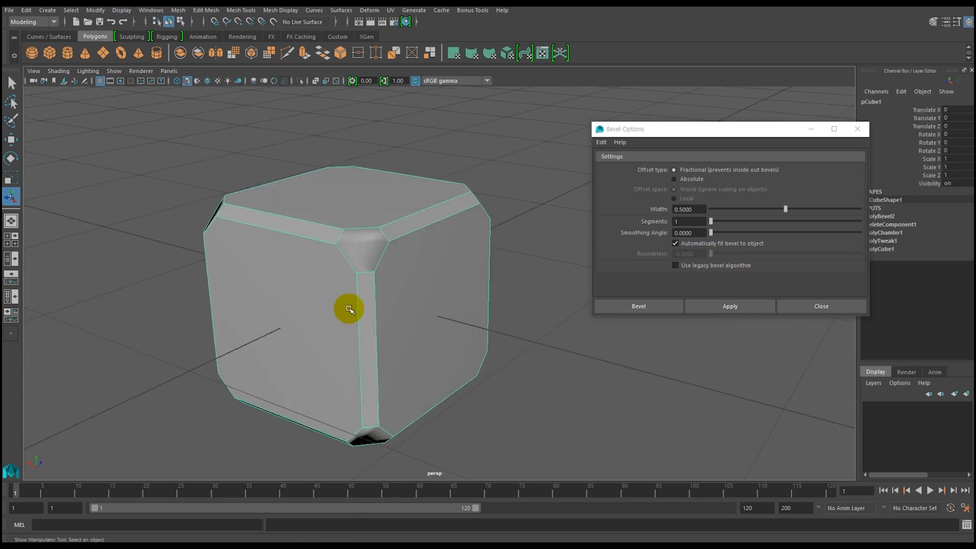
Inspect the unselected die in smooth preview around its edges and lower corners, and switch it back to low-poly display.
{"action": "key", "text": "3"}
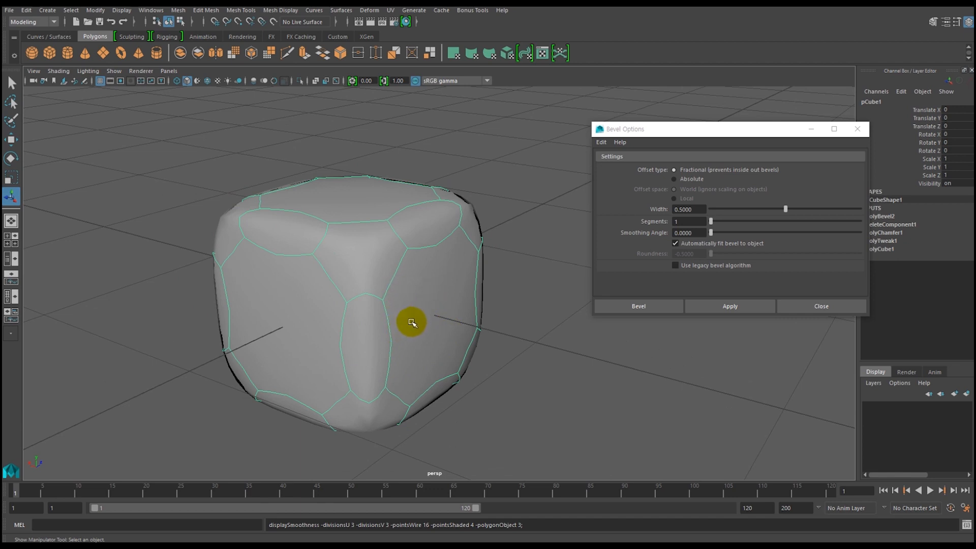
{"action": "left_click", "coordinate": [559, 311]}
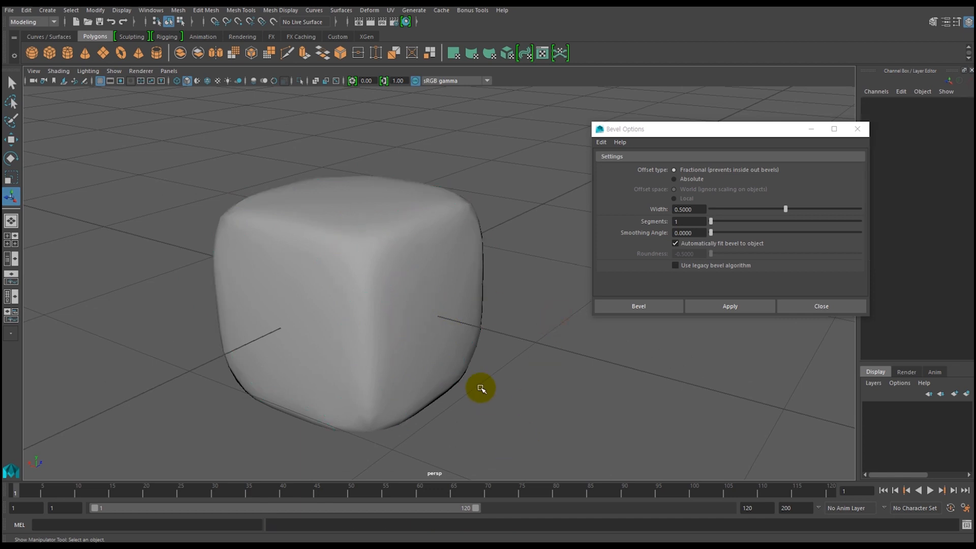
{"action": "mouse_move", "coordinate": [505, 374]}
{"action": "left_mouse_down", "text": "alt"}
{"action": "mouse_move", "coordinate": [355, 359]}
{"action": "mouse_move", "coordinate": [523, 369]}
{"action": "left_mouse_up", "text": "alt"}
{"action": "left_click_drag", "start_coordinate": [447, 363], "coordinate": [419, 360], "text": "alt"}
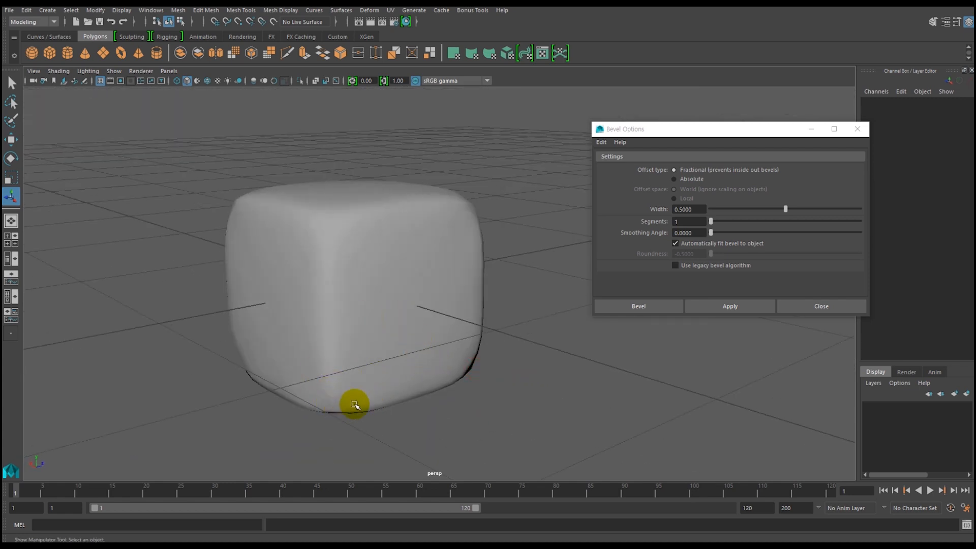
{"action": "left_click", "coordinate": [376, 306]}
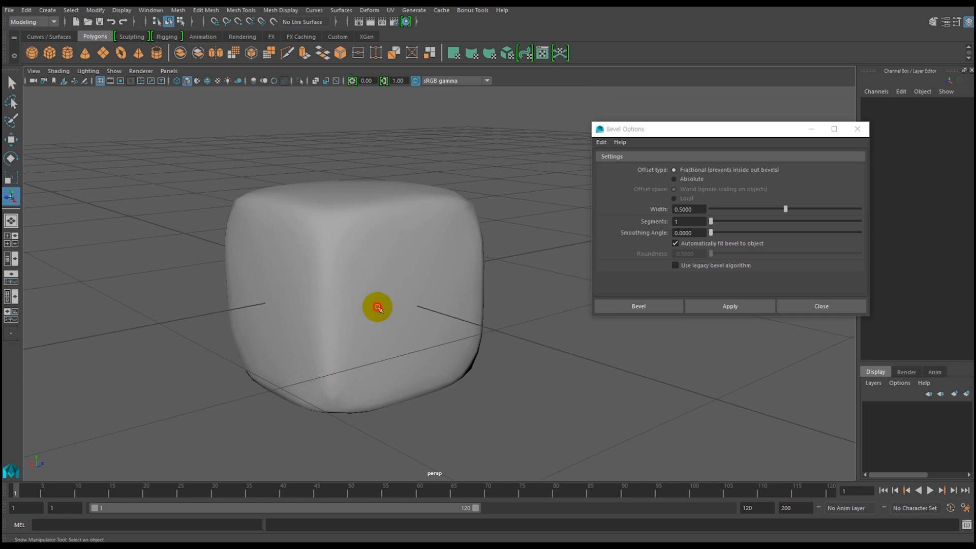
{"action": "key", "text": "1"}
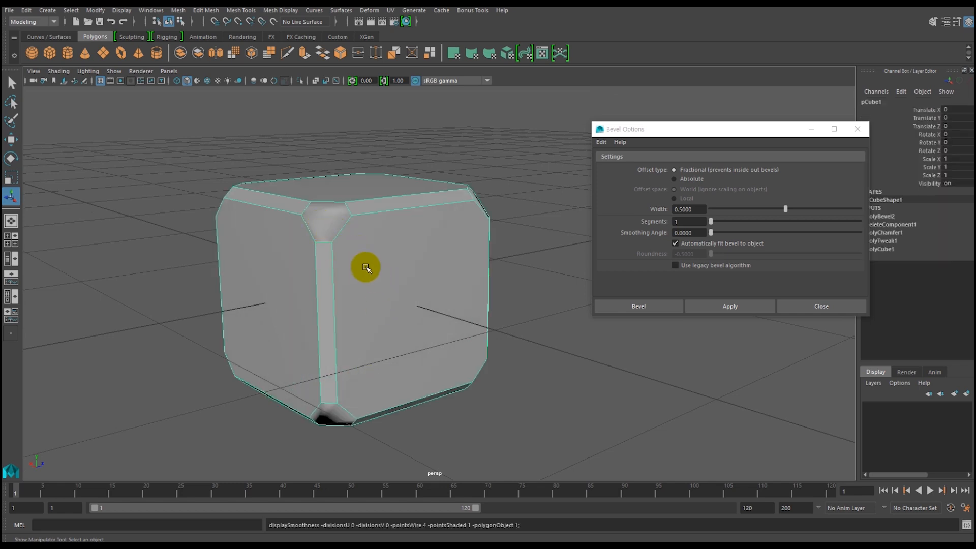
Examine the low-poly die's large multi-sided face and its bevelled corners from several angles.
{"action": "mouse_move", "coordinate": [373, 297]}
{"action": "left_mouse_down", "text": "alt"}
{"action": "mouse_move", "coordinate": [383, 261]}
{"action": "mouse_move", "coordinate": [279, 285]}
{"action": "mouse_move", "coordinate": [337, 288]}
{"action": "mouse_move", "coordinate": [308, 301]}
{"action": "mouse_move", "coordinate": [364, 304]}
{"action": "left_mouse_up", "text": "alt"}
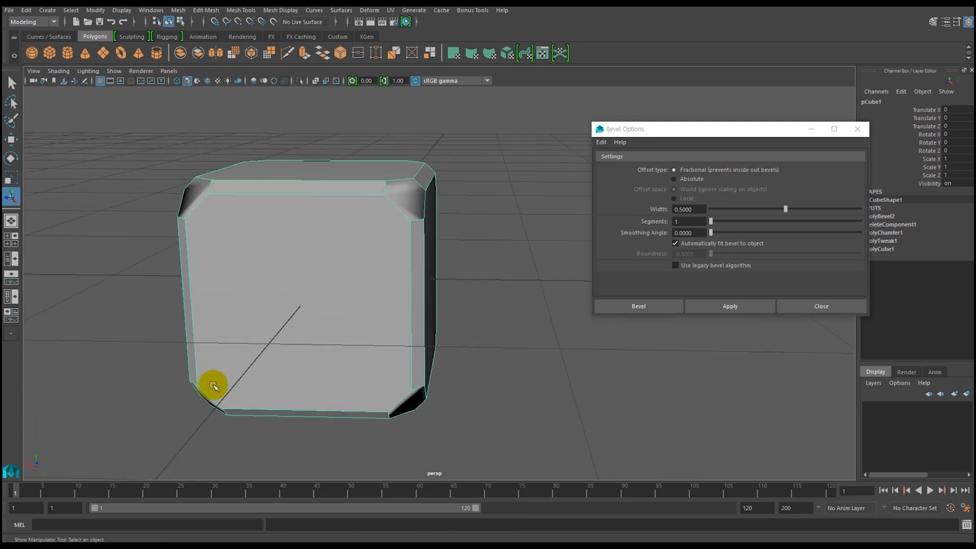
{"action": "left_click_drag", "start_coordinate": [223, 311], "coordinate": [268, 236], "text": "alt"}
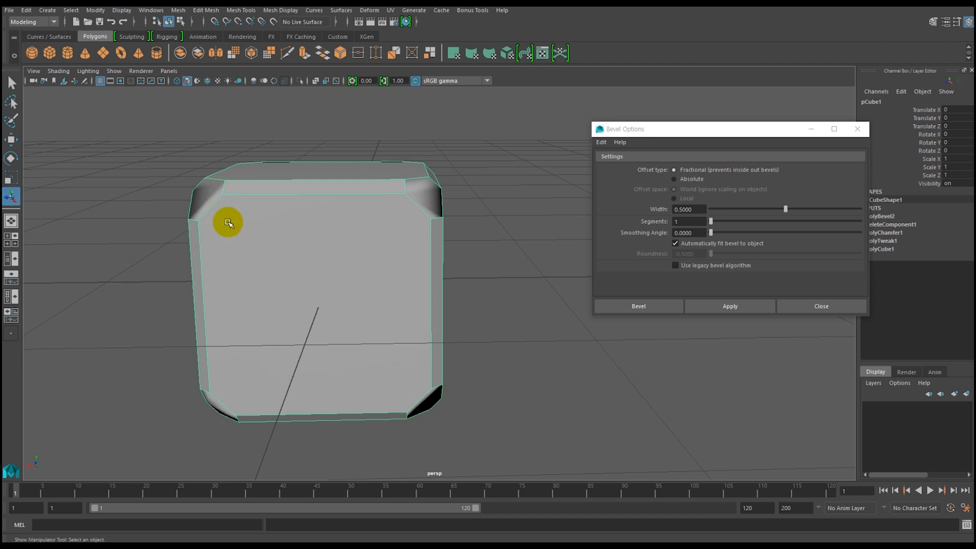
{"action": "left_click_drag", "start_coordinate": [233, 259], "coordinate": [255, 266], "text": "alt"}
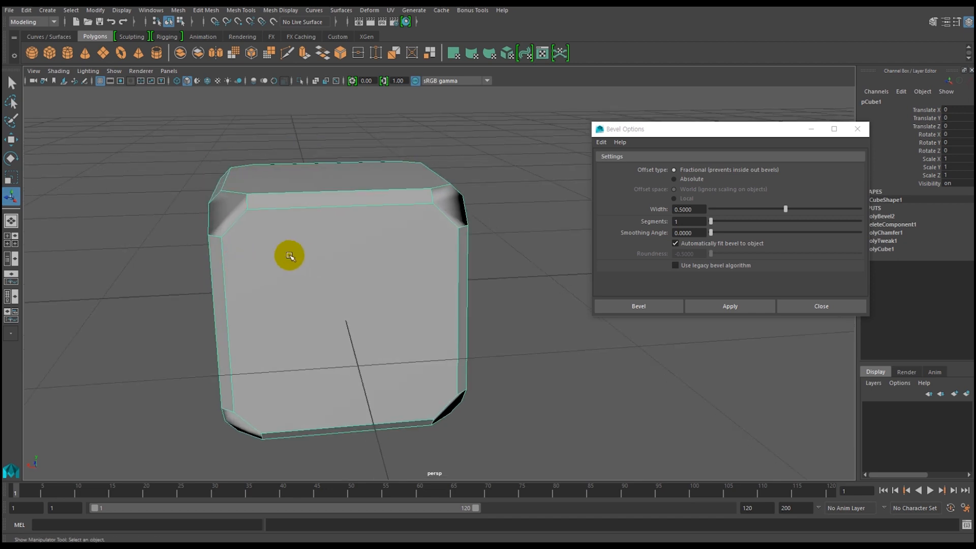
{"action": "right_click_drag", "start_coordinate": [403, 300], "coordinate": [308, 289], "text": "alt"}
{"action": "left_click_drag", "start_coordinate": [394, 290], "coordinate": [362, 259], "text": "alt"}
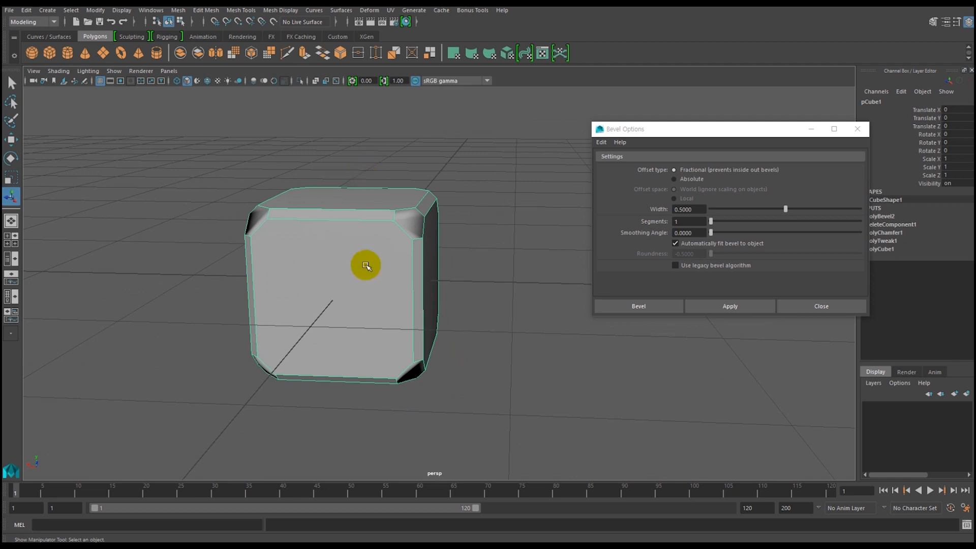
{"action": "left_click_drag", "start_coordinate": [375, 268], "coordinate": [375, 283], "text": "alt"}
{"action": "left_click_drag", "start_coordinate": [373, 331], "coordinate": [337, 333], "text": "alt"}
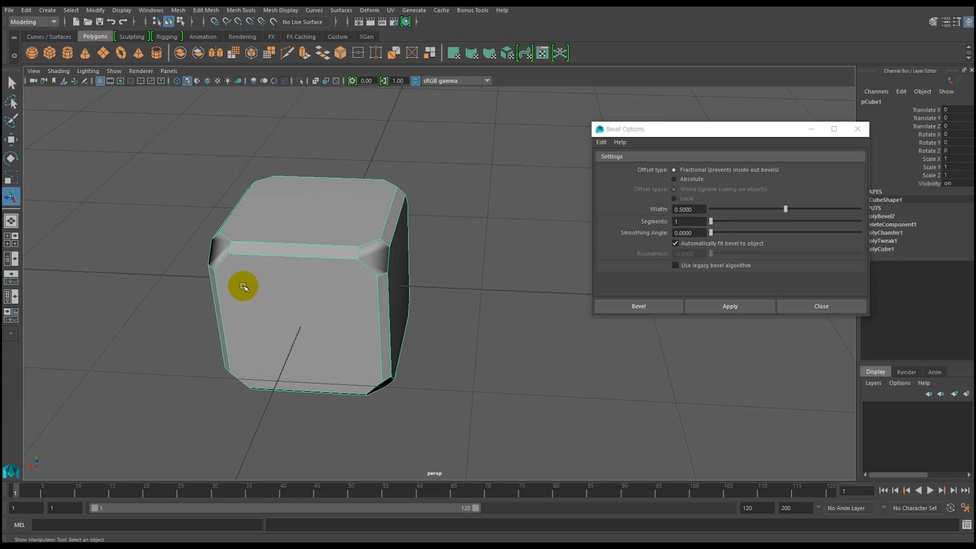
{"action": "left_click_drag", "start_coordinate": [283, 337], "coordinate": [358, 314], "text": "alt"}
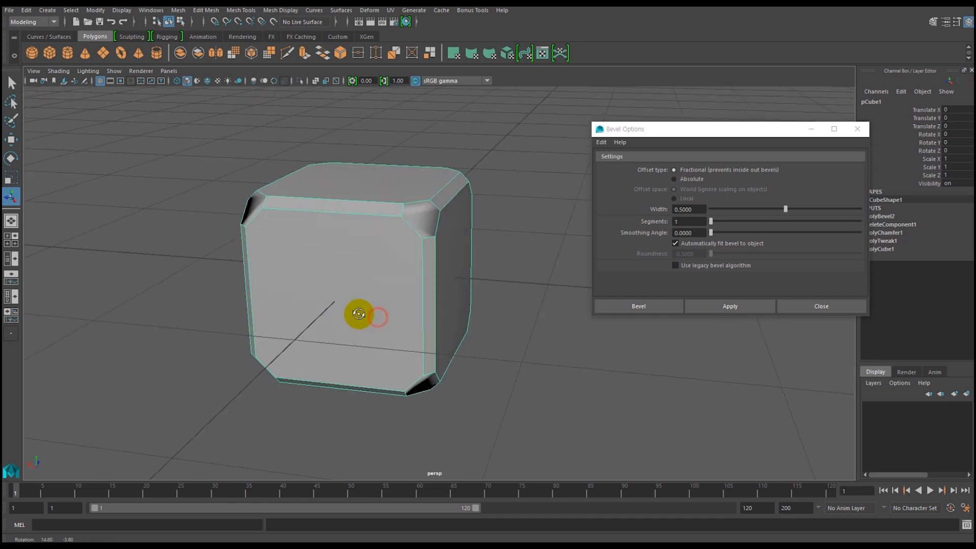
Close the Bevel Options and activate the Multi-Cut tool with its settings displayed.
{"action": "left_click", "coordinate": [857, 130]}
{"action": "left_click_drag", "start_coordinate": [353, 320], "coordinate": [353, 268], "text": "alt"}
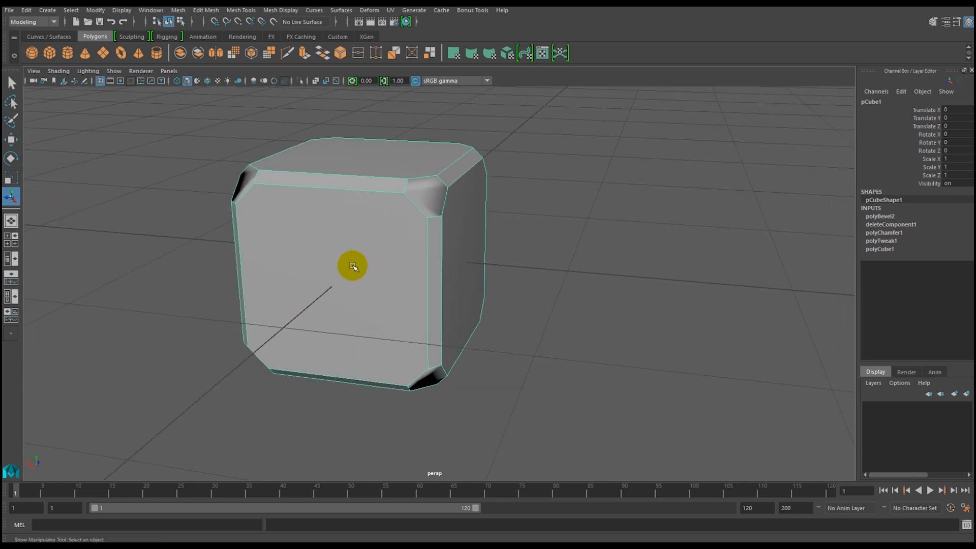
{"action": "left_click", "coordinate": [242, 10]}
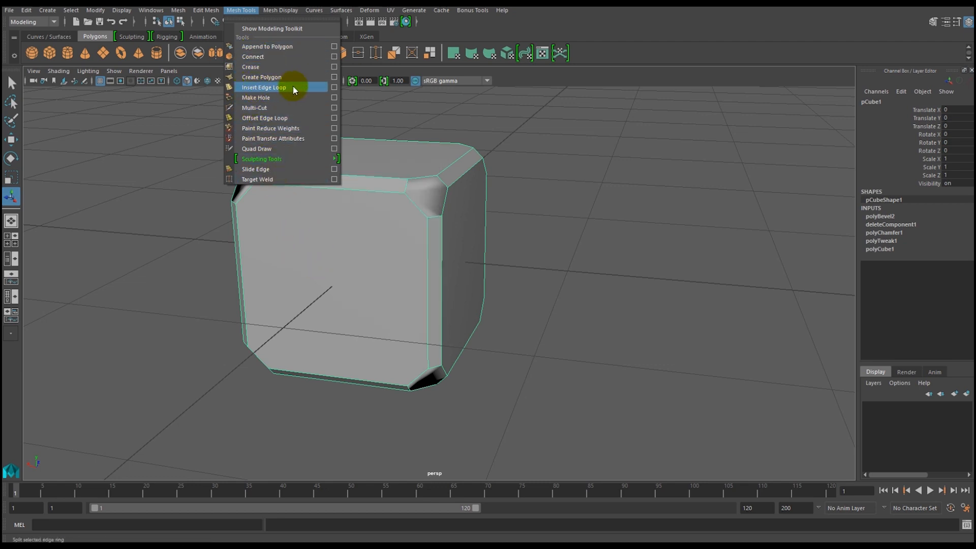
{"action": "left_click", "coordinate": [335, 107]}
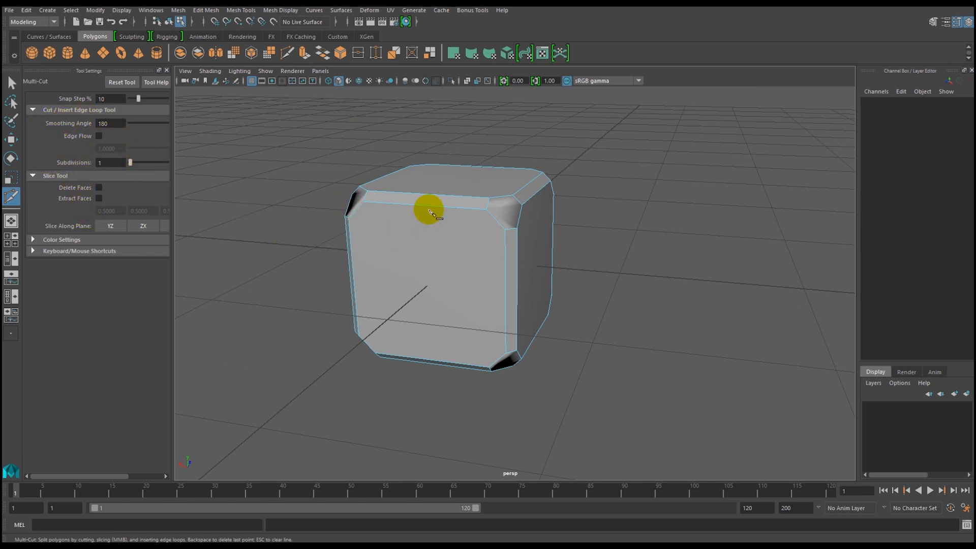
Try a vertical Multi-Cut from the upper to the lower edge near the middle of the die's front face.
{"action": "left_click", "coordinate": [356, 217]}
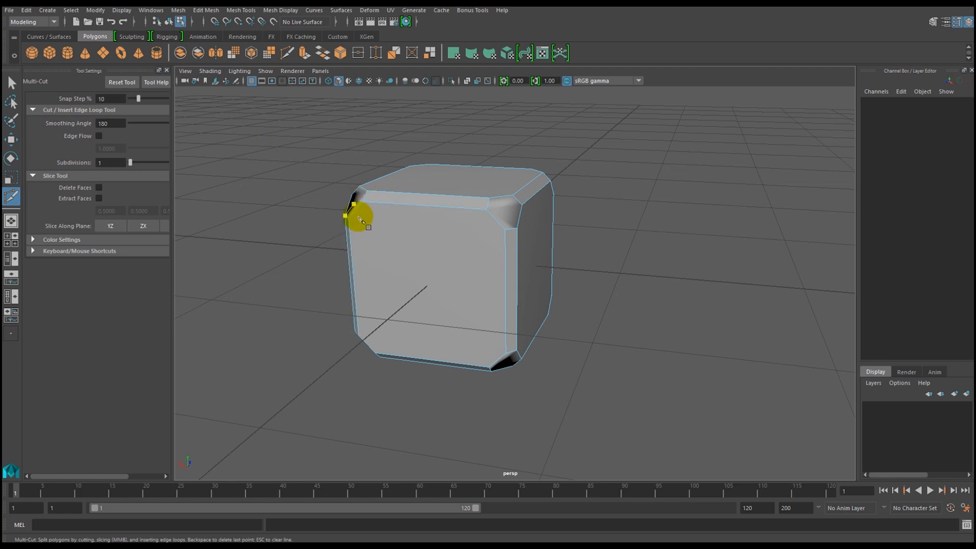
{"action": "left_click_drag", "start_coordinate": [365, 203], "coordinate": [445, 210]}
{"action": "left_click", "coordinate": [425, 205]}
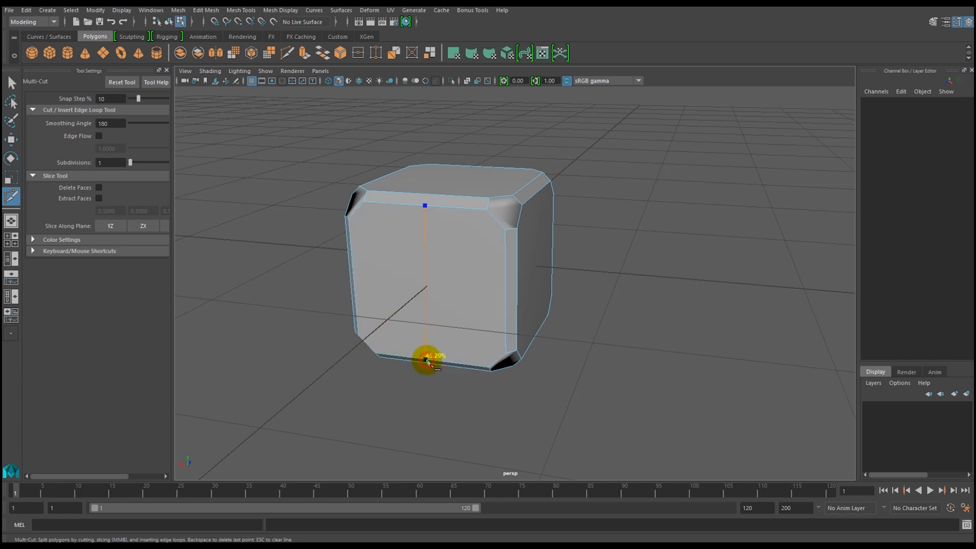
{"action": "left_click", "coordinate": [427, 358]}
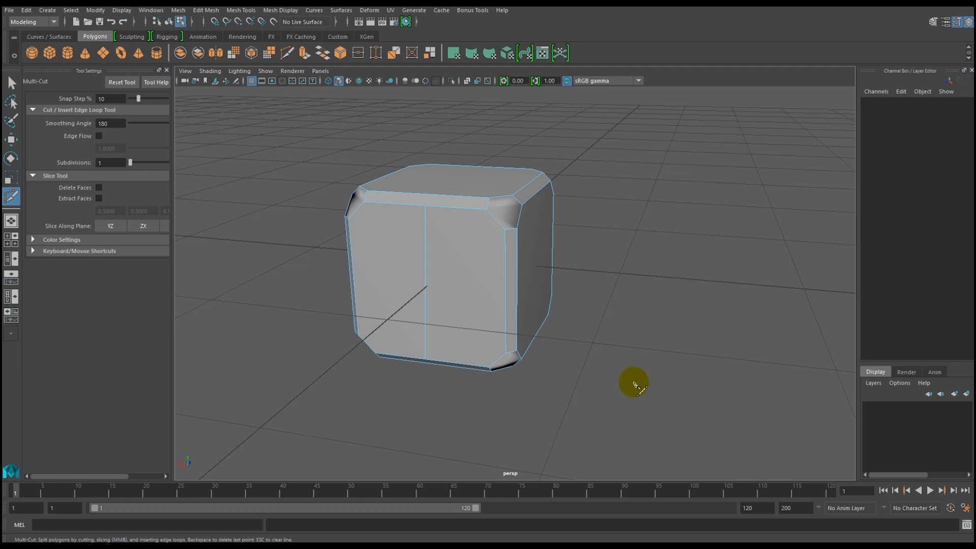
{"action": "mouse_move", "coordinate": [608, 381]}
{"action": "left_mouse_down", "text": "alt"}
{"action": "mouse_move", "coordinate": [681, 352]}
{"action": "mouse_move", "coordinate": [573, 383]}
{"action": "mouse_move", "coordinate": [602, 380]}
{"action": "left_mouse_up", "text": "alt"}
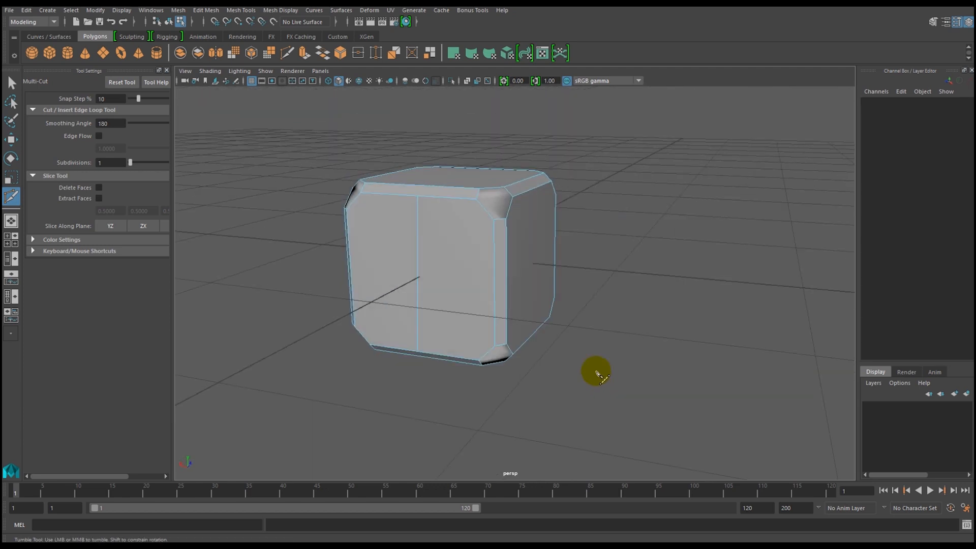
Cut two vertical and two horizontal edges across the front face with Multi-Cut, each joining opposite corner vertices.
{"action": "left_click_drag", "start_coordinate": [329, 371], "coordinate": [475, 402], "text": "alt"}
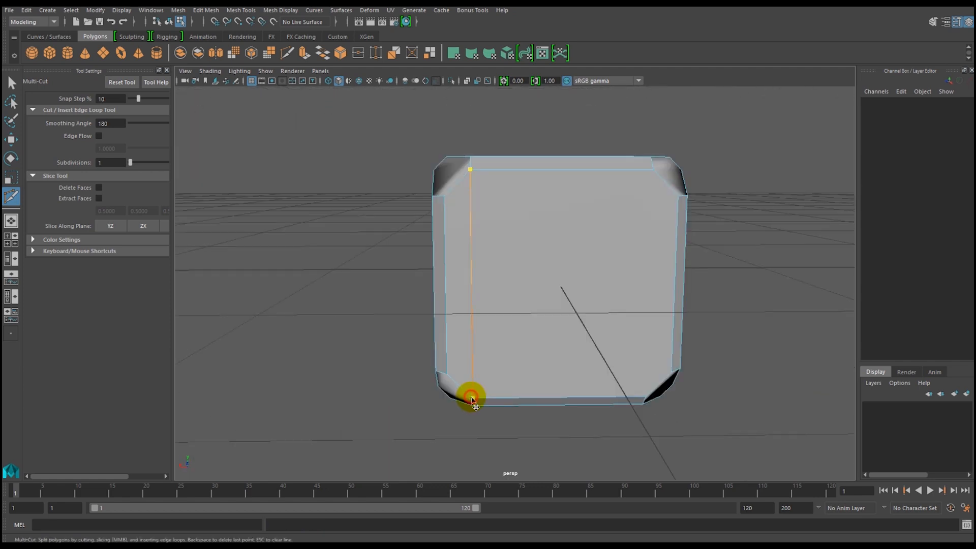
{"action": "left_click_drag", "start_coordinate": [516, 414], "coordinate": [425, 378], "text": "alt"}
{"action": "left_click", "coordinate": [415, 371]}
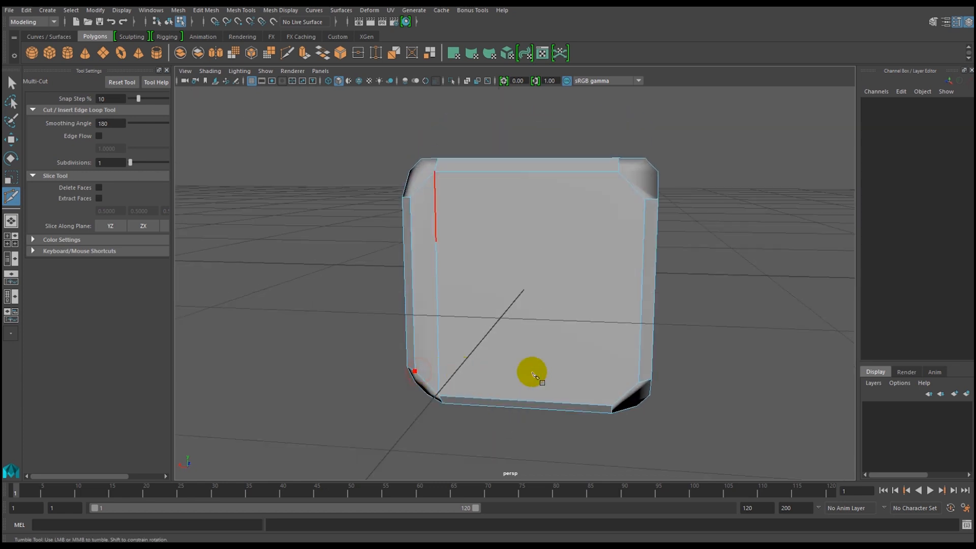
{"action": "left_click", "coordinate": [639, 382]}
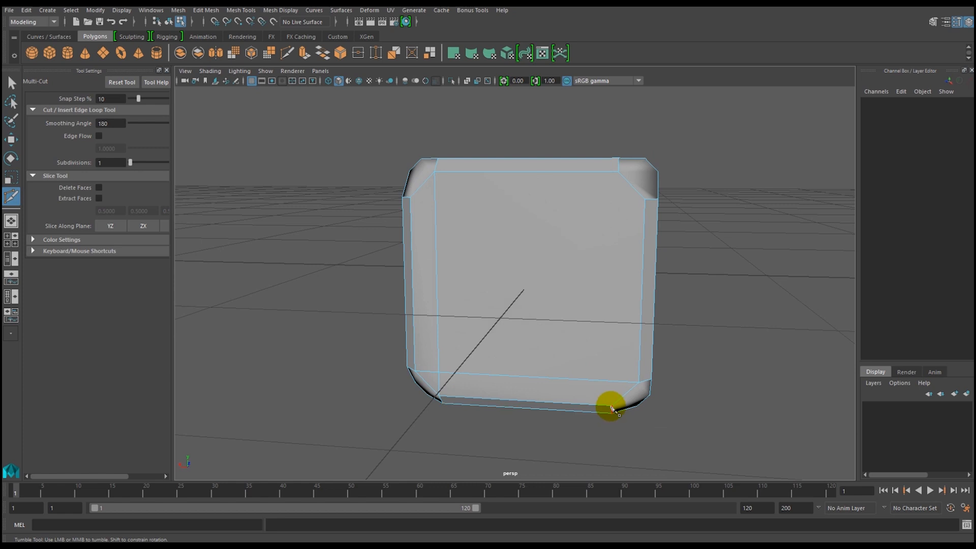
{"action": "left_click", "coordinate": [612, 407]}
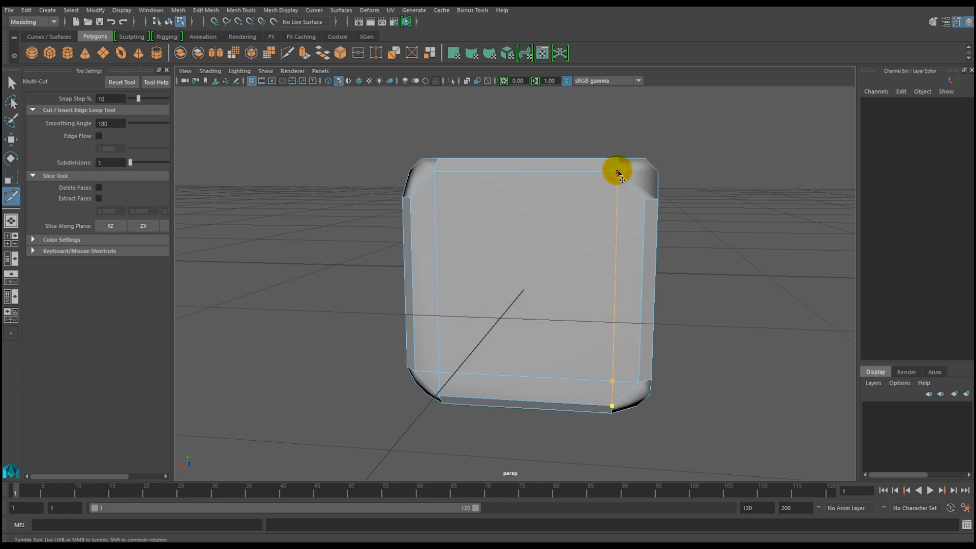
{"action": "left_click", "coordinate": [629, 201]}
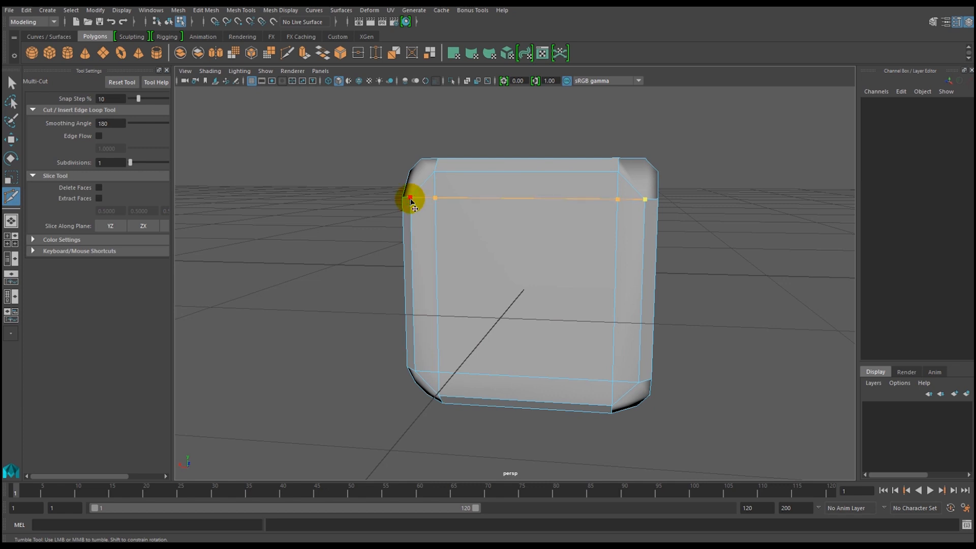
{"action": "left_click_drag", "start_coordinate": [638, 370], "coordinate": [656, 369], "text": "alt"}
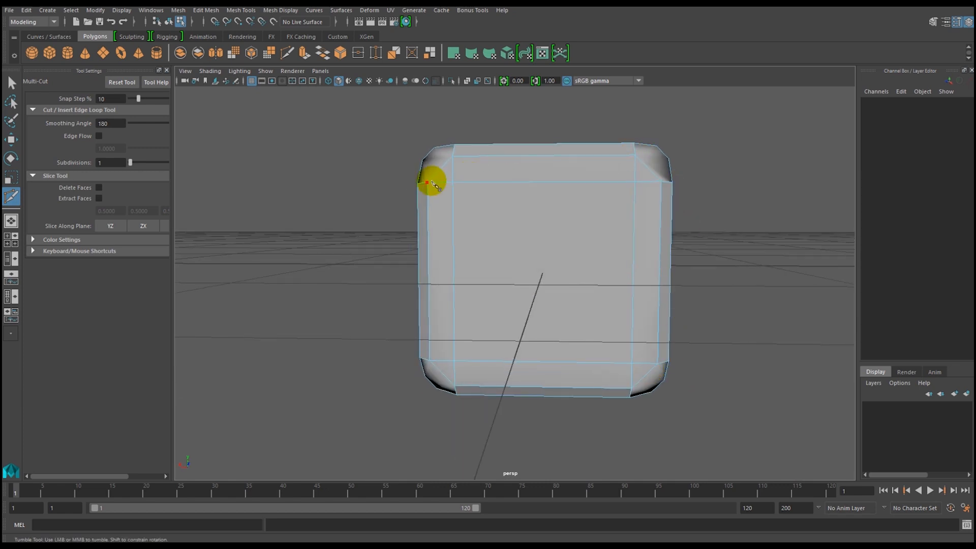
{"action": "left_click", "coordinate": [452, 182]}
{"action": "key", "text": "Escape"}
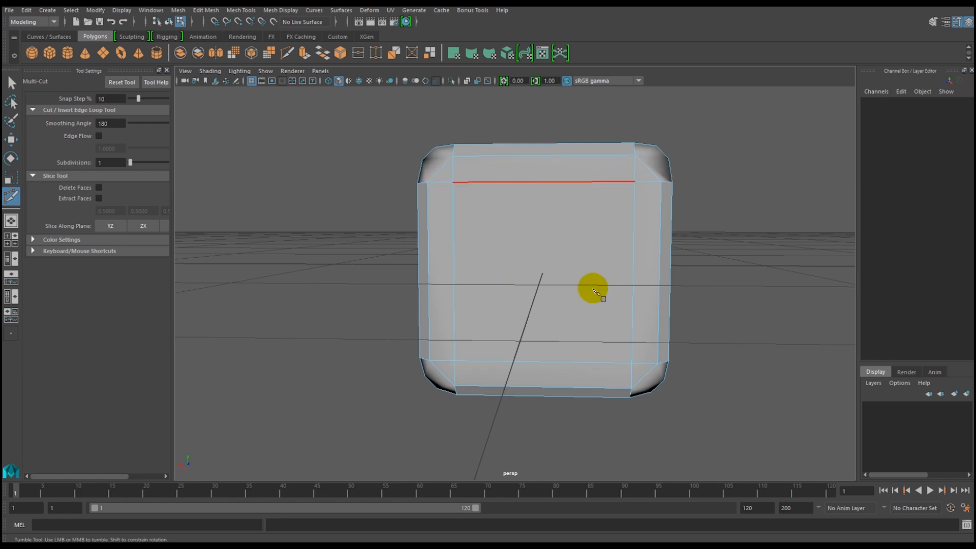
{"action": "left_click", "coordinate": [454, 183]}
{"action": "key", "text": "Escape"}
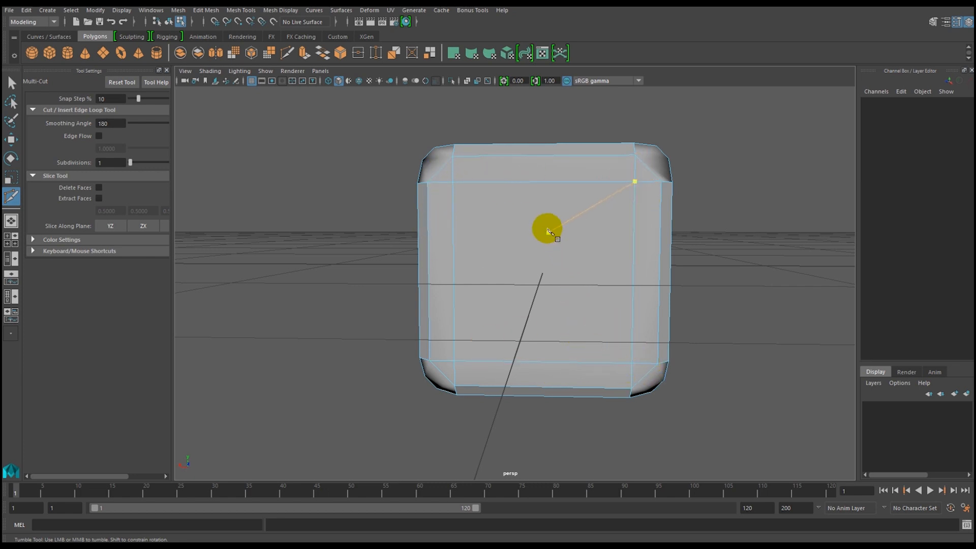
Cut two vertical and two horizontal edges between opposite corner vertices on the side face adjacent to the front face.
{"action": "left_click_drag", "start_coordinate": [545, 236], "coordinate": [473, 244], "text": "alt"}
{"action": "left_click", "coordinate": [406, 178]}
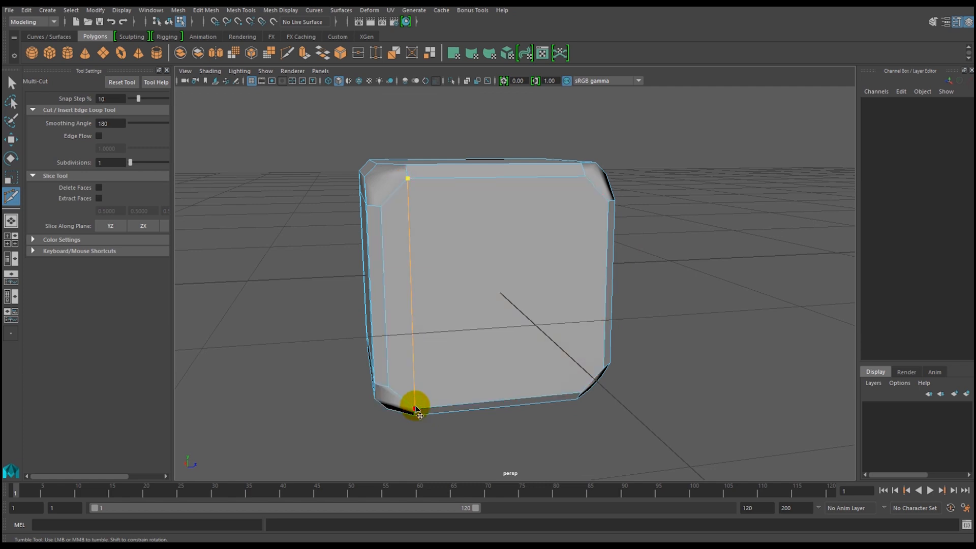
{"action": "left_click_drag", "start_coordinate": [473, 364], "coordinate": [375, 246], "text": "alt"}
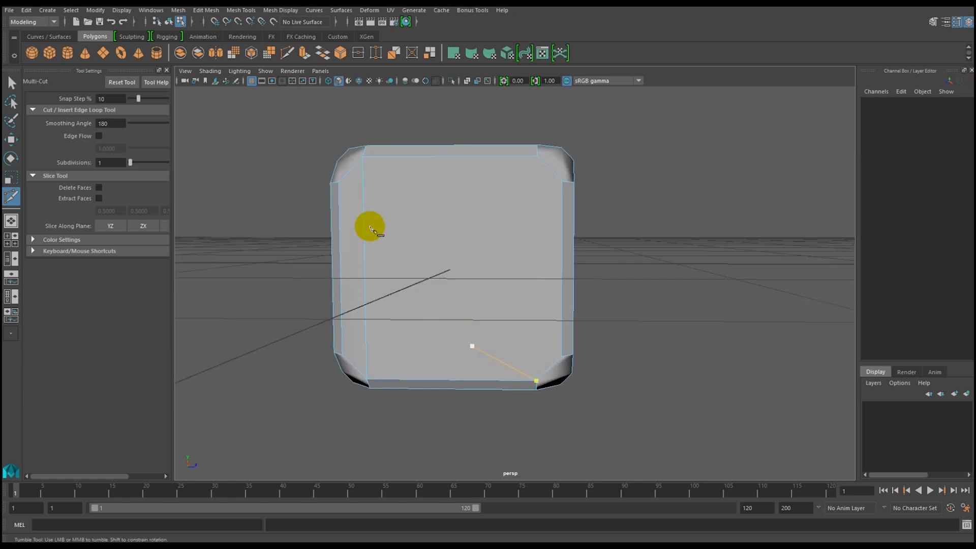
{"action": "left_click", "coordinate": [339, 181]}
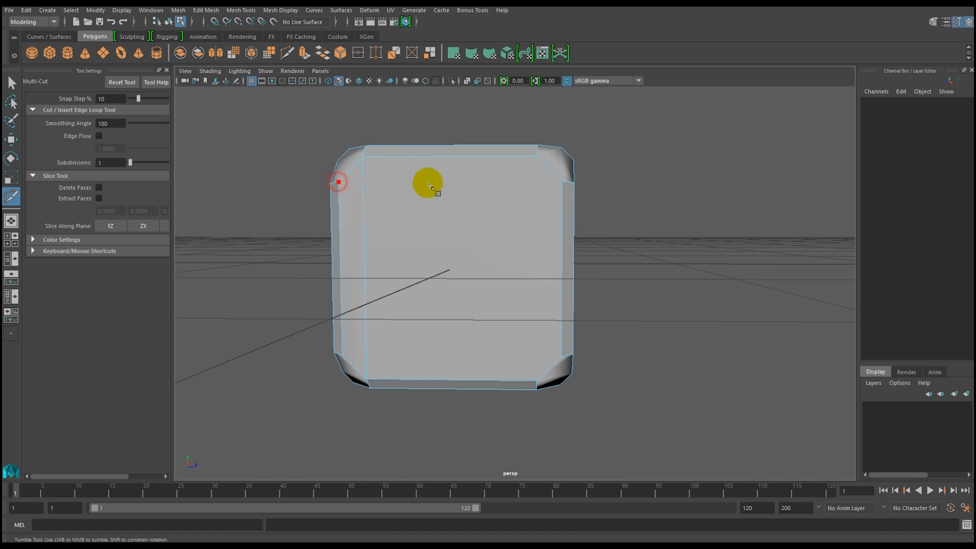
{"action": "right_click", "coordinate": [560, 181]}
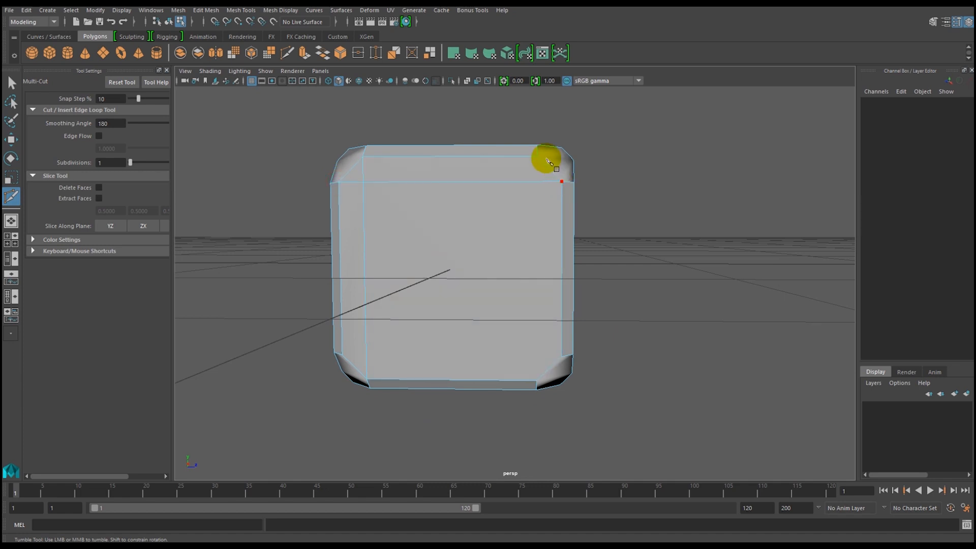
{"action": "left_click", "coordinate": [535, 156]}
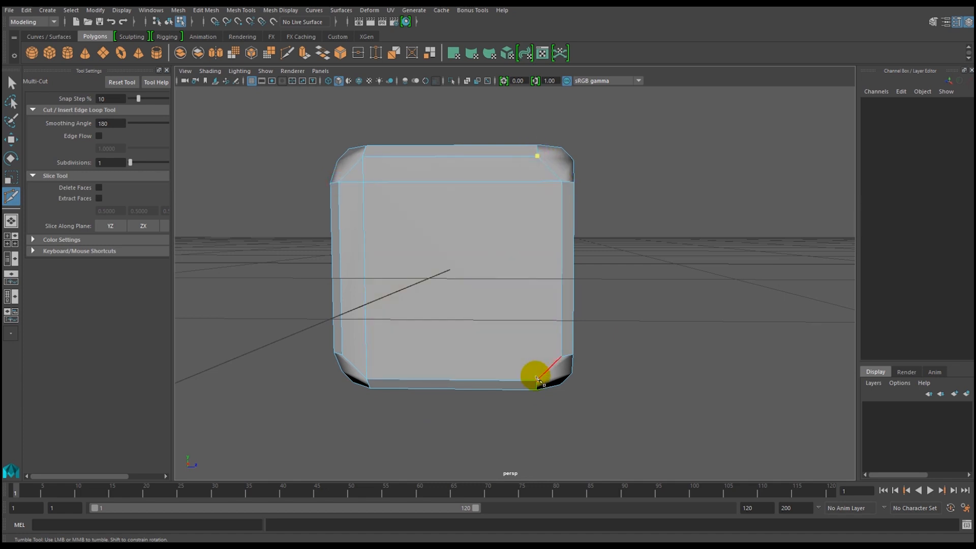
{"action": "left_click", "coordinate": [561, 356]}
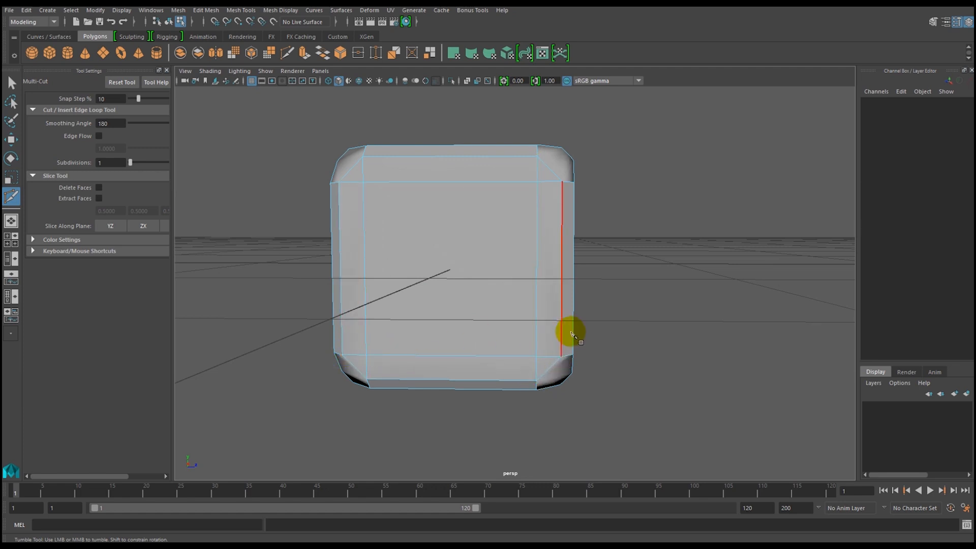
Divide the third side face with two vertical and two horizontal Multi-Cut edges joining its opposite corner vertices.
{"action": "left_click_drag", "start_coordinate": [620, 322], "coordinate": [420, 205], "text": "alt"}
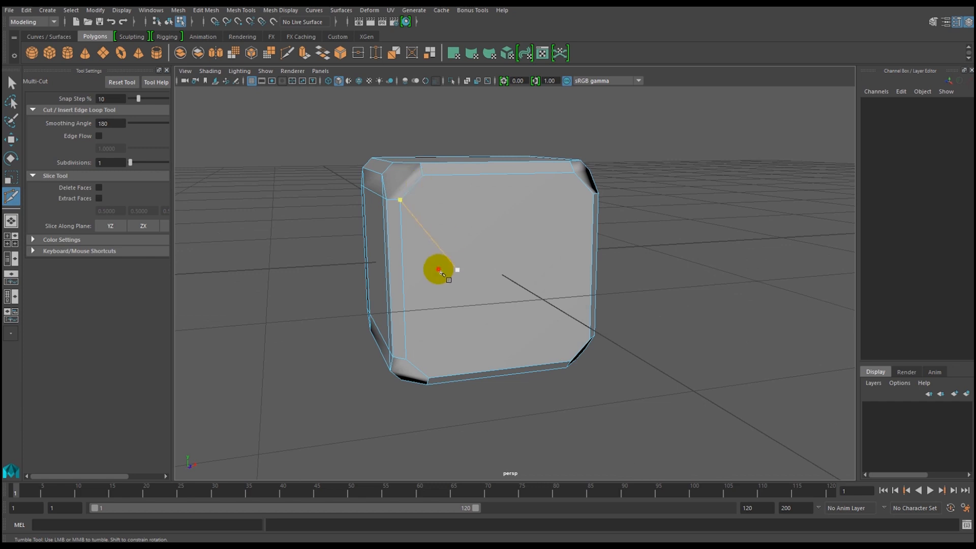
{"action": "left_click_drag", "start_coordinate": [437, 268], "coordinate": [402, 193], "text": "alt"}
{"action": "left_click", "coordinate": [403, 163]}
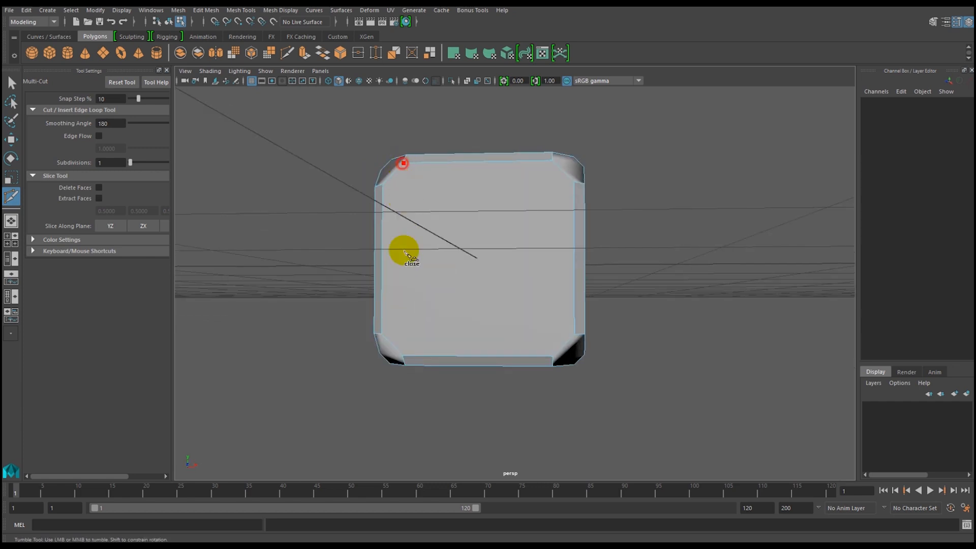
{"action": "left_click", "coordinate": [403, 356]}
{"action": "right_click", "coordinate": [404, 357]}
{"action": "left_click", "coordinate": [382, 185]}
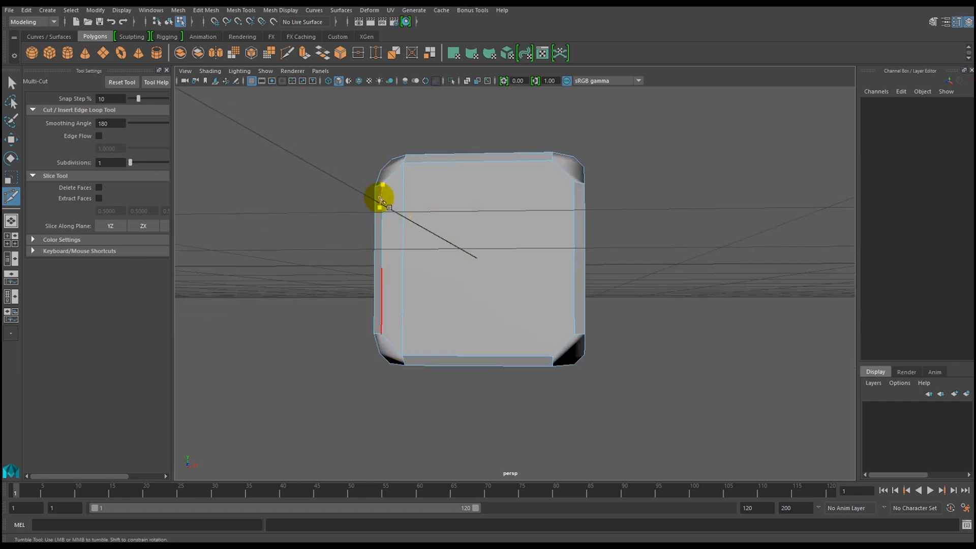
{"action": "right_click", "coordinate": [573, 183]}
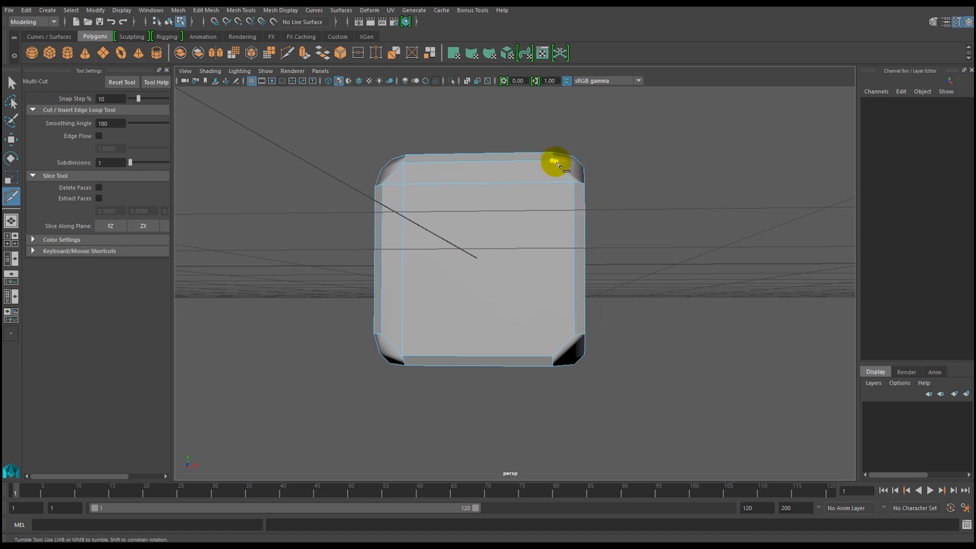
{"action": "left_click", "coordinate": [552, 161]}
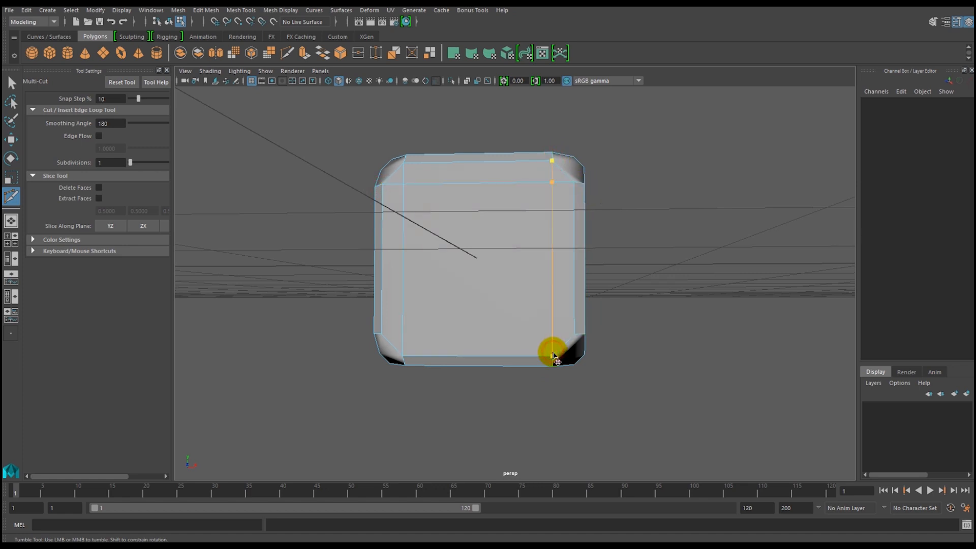
{"action": "left_click", "coordinate": [381, 334]}
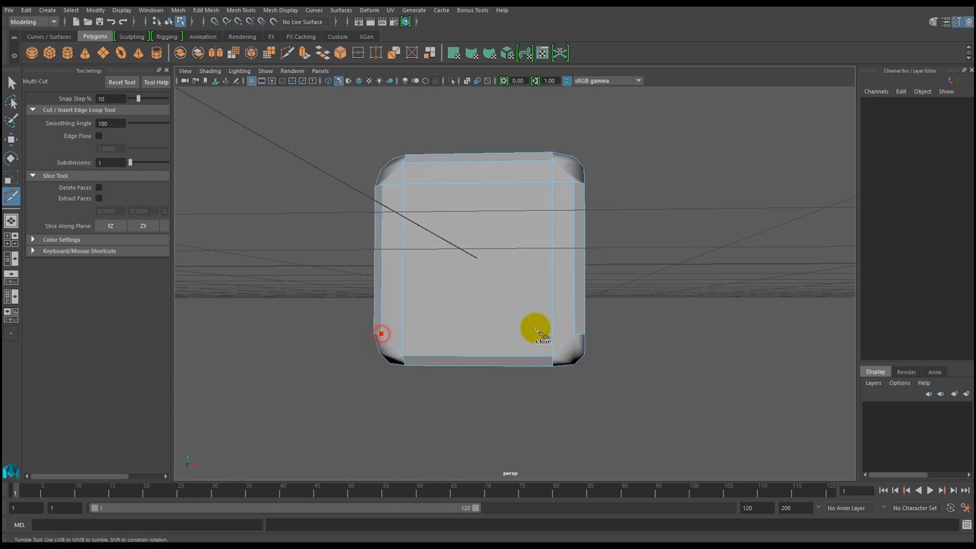
{"action": "left_click", "coordinate": [580, 334]}
Cut the fourth side face with two vertical and two horizontal edges running between its opposite corner vertices.
{"action": "left_click_drag", "start_coordinate": [548, 294], "coordinate": [426, 306], "text": "alt"}
{"action": "left_click", "coordinate": [457, 211]}
{"action": "left_click_drag", "start_coordinate": [498, 260], "coordinate": [488, 191], "text": "alt"}
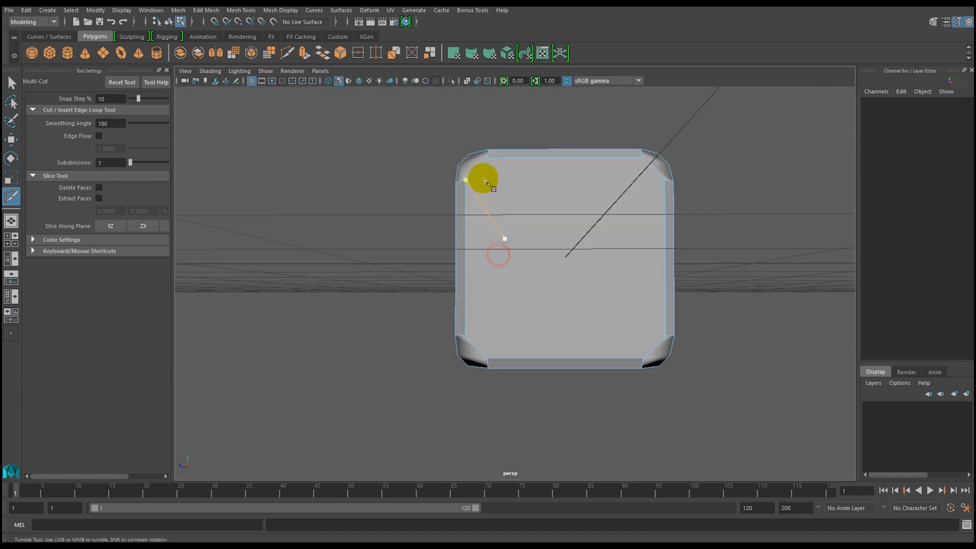
{"action": "left_click", "coordinate": [487, 158]}
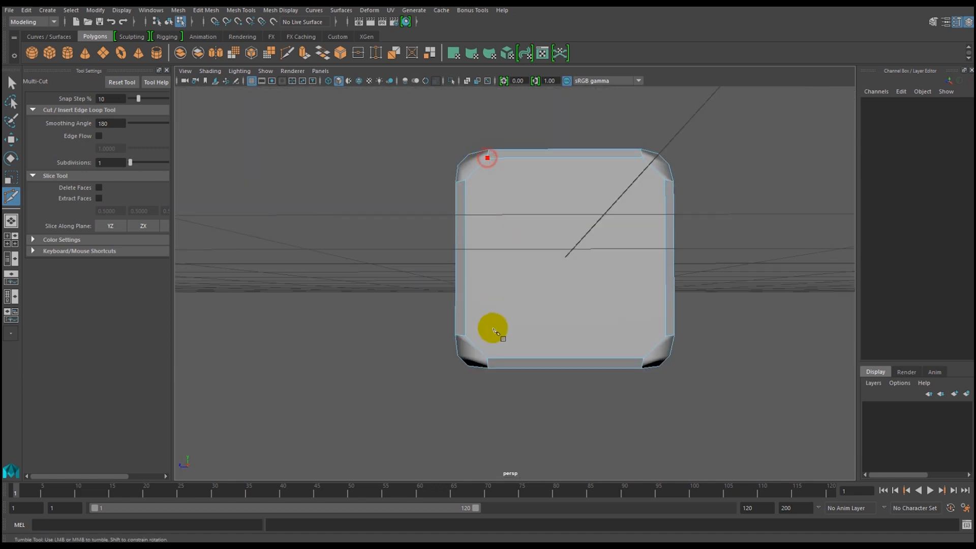
{"action": "right_click", "coordinate": [488, 359]}
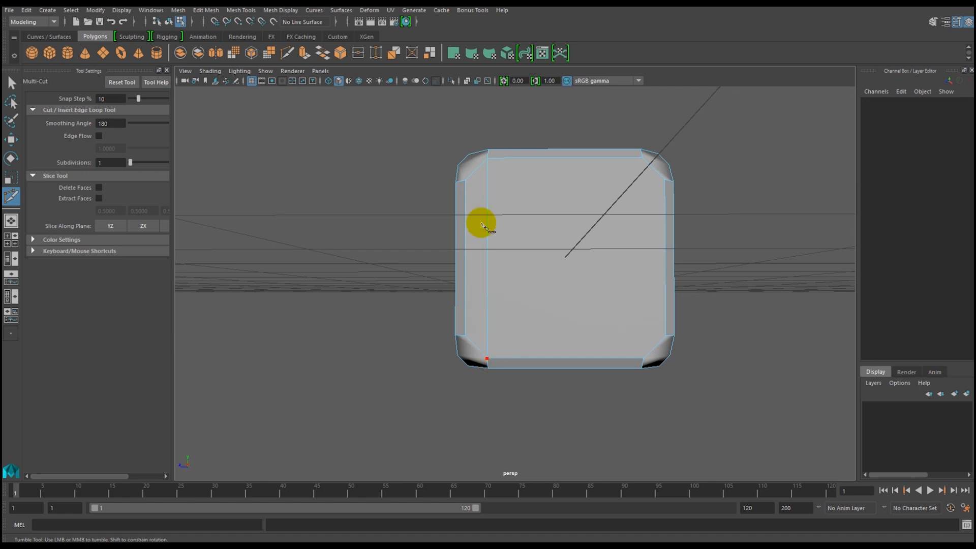
{"action": "left_click", "coordinate": [466, 180]}
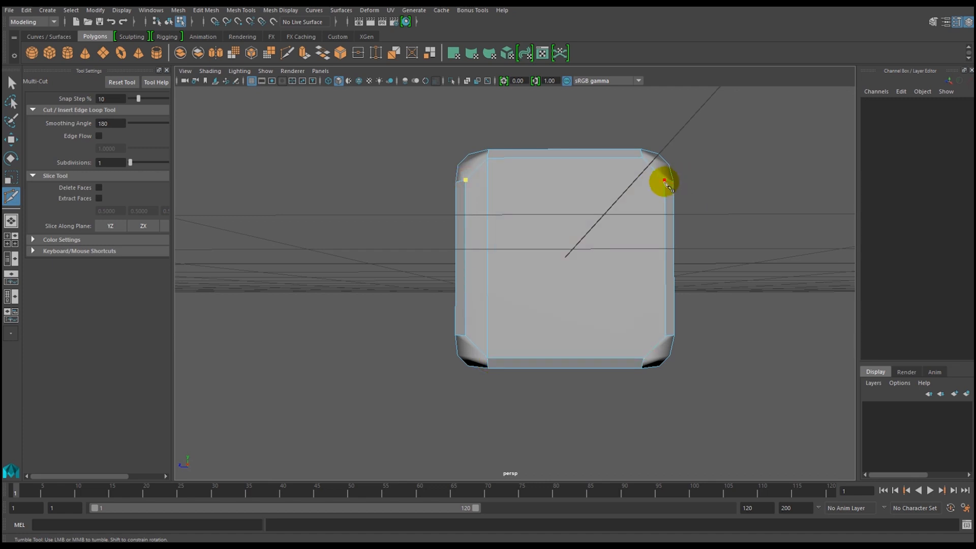
{"action": "left_click", "coordinate": [642, 160]}
{"action": "right_click", "coordinate": [641, 355]}
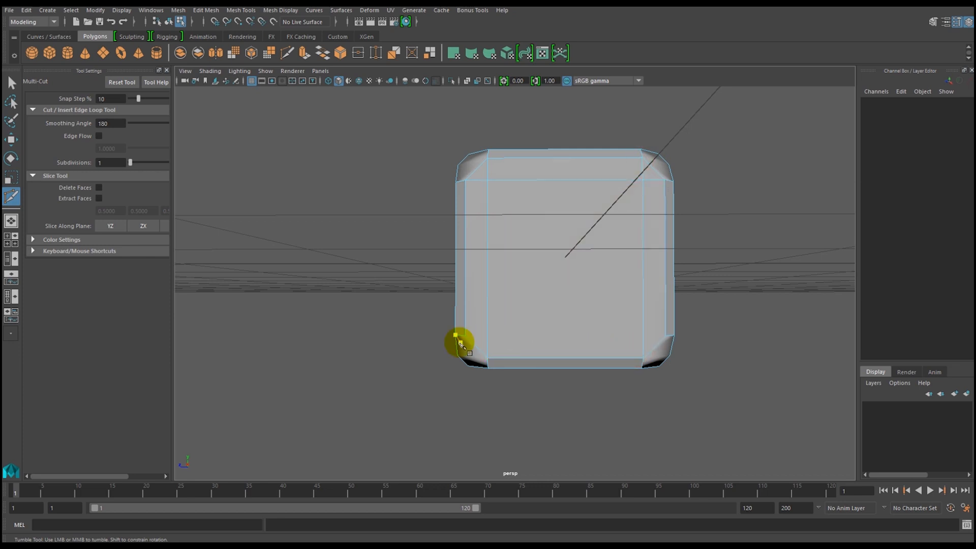
{"action": "left_click", "coordinate": [466, 336]}
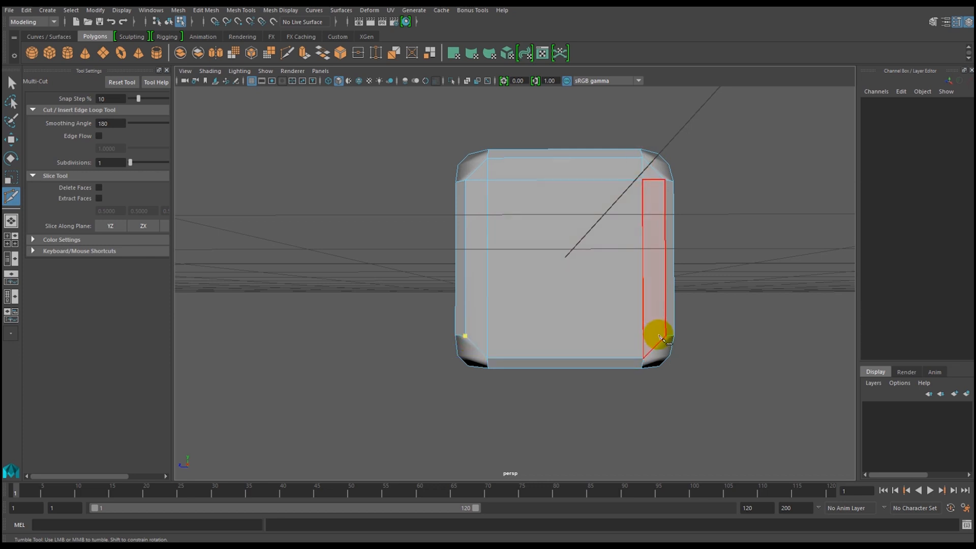
Cut two edges in each direction across the die's top face with Multi-Cut, joining its opposite corner vertices.
{"action": "left_click_drag", "start_coordinate": [710, 292], "coordinate": [534, 342], "text": "alt"}
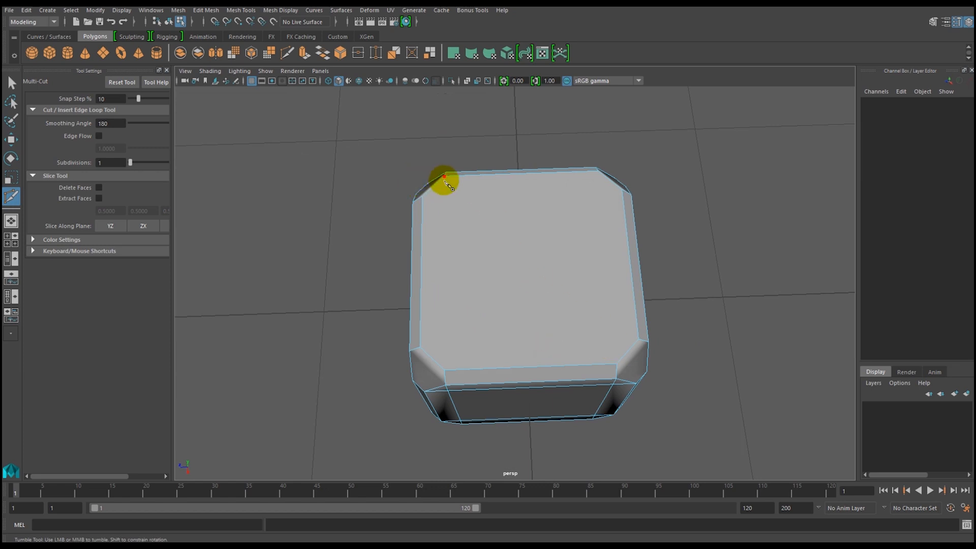
{"action": "left_click", "coordinate": [445, 178]}
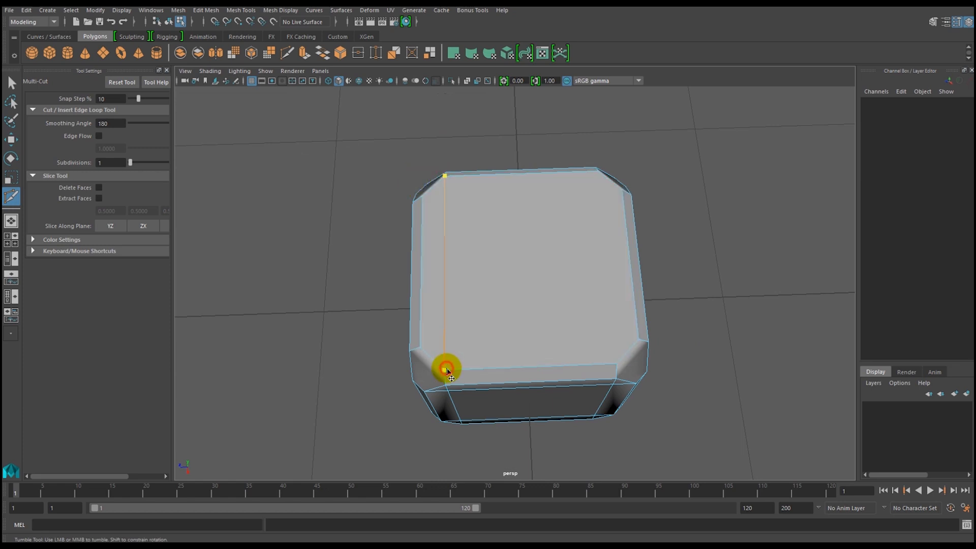
{"action": "right_click", "coordinate": [447, 371]}
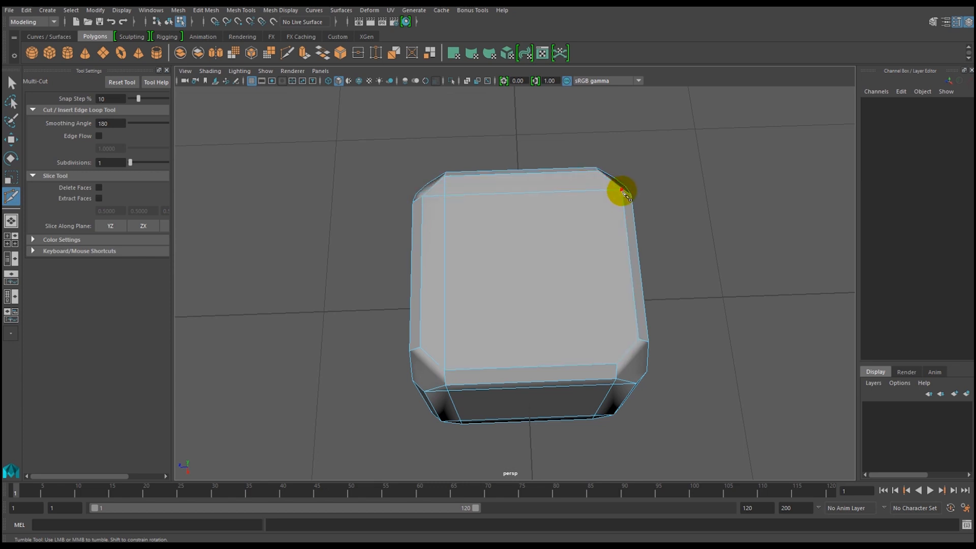
{"action": "left_click", "coordinate": [617, 362]}
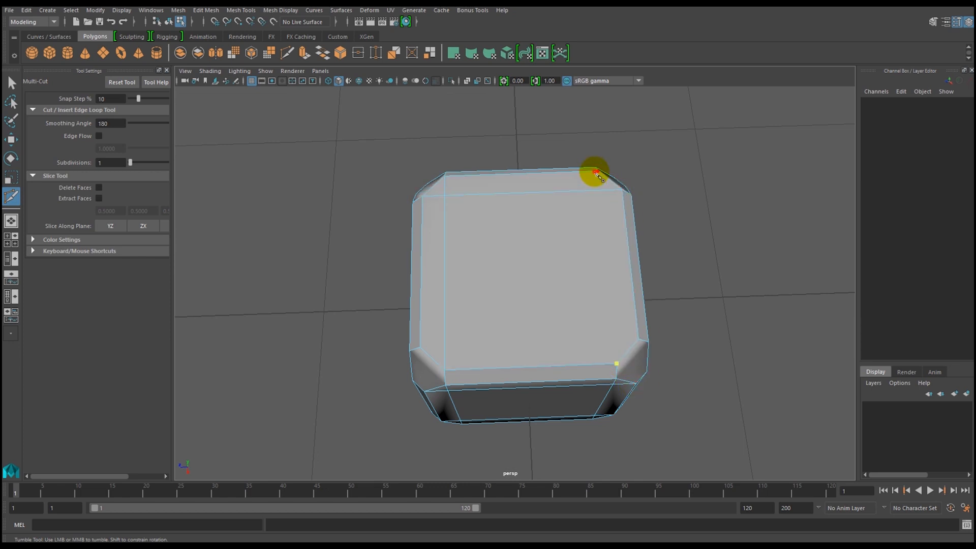
{"action": "right_click", "coordinate": [595, 173]}
{"action": "left_click", "coordinate": [638, 338]}
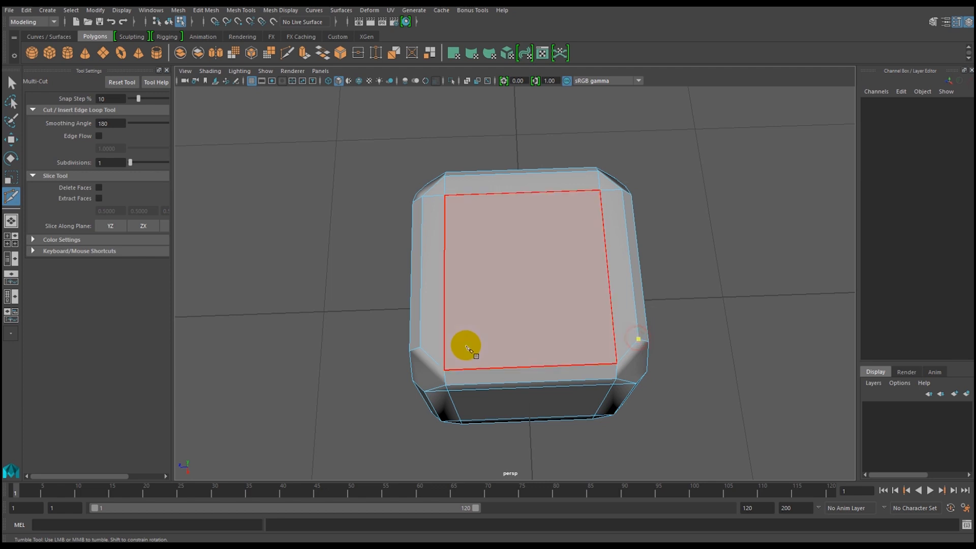
{"action": "right_click", "coordinate": [424, 349]}
Finish the Multi-Cut work, drop the stray cut point on the side face and switch to the Select tool.
{"action": "left_click_drag", "start_coordinate": [512, 353], "coordinate": [574, 302], "text": "alt"}
{"action": "left_click", "coordinate": [490, 264]}
{"action": "left_click_drag", "start_coordinate": [481, 272], "coordinate": [506, 336], "text": "alt"}
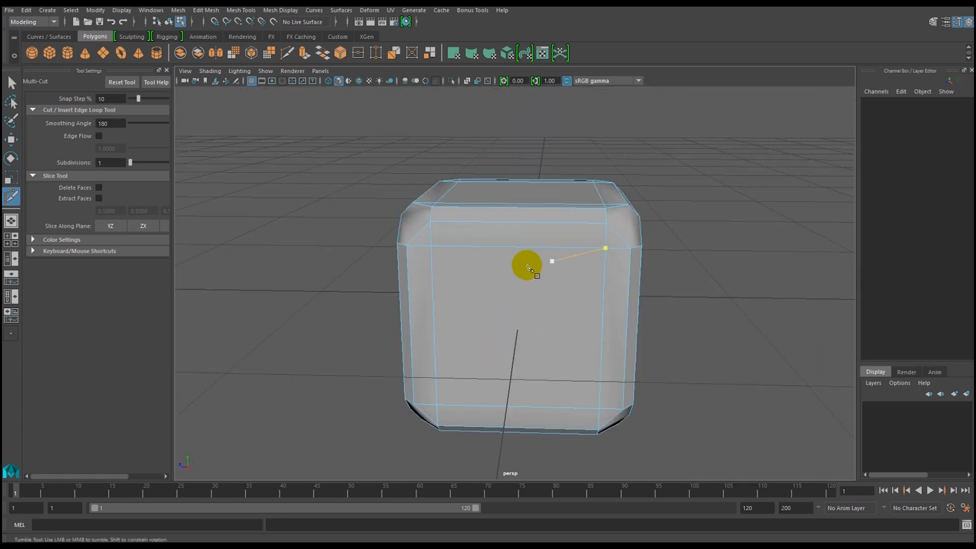
{"action": "left_click", "coordinate": [526, 299]}
{"action": "key", "text": "q"}
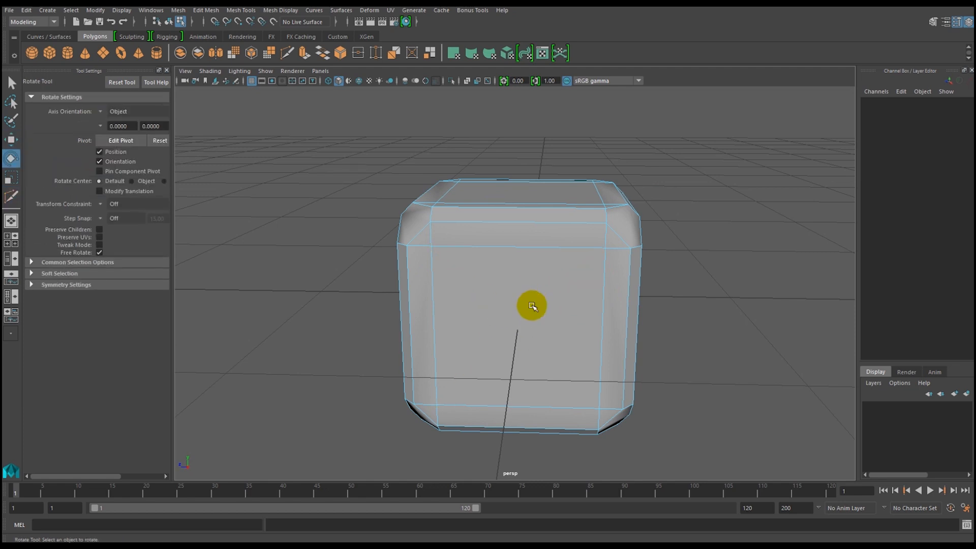
{"action": "left_click", "coordinate": [526, 297]}
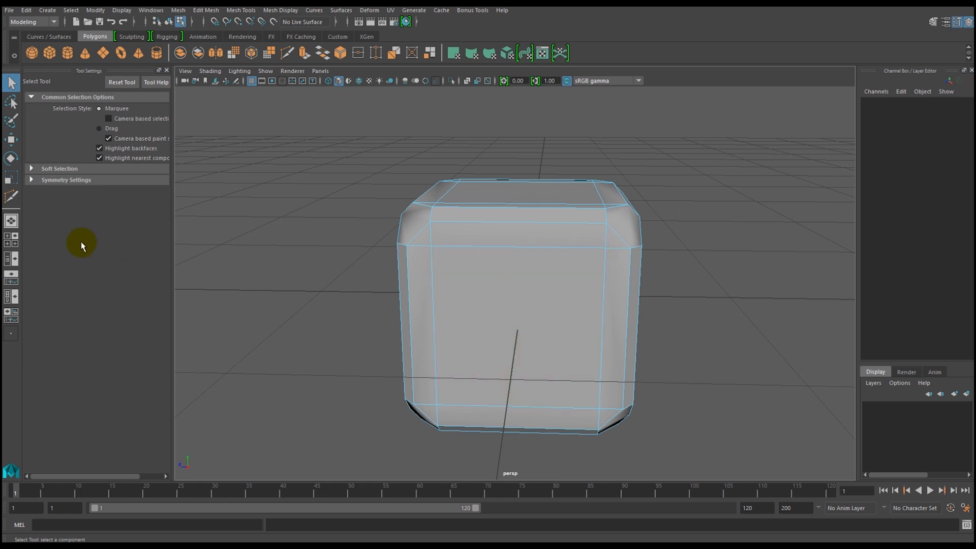
{"action": "left_click_drag", "start_coordinate": [610, 302], "coordinate": [555, 322], "text": "alt"}
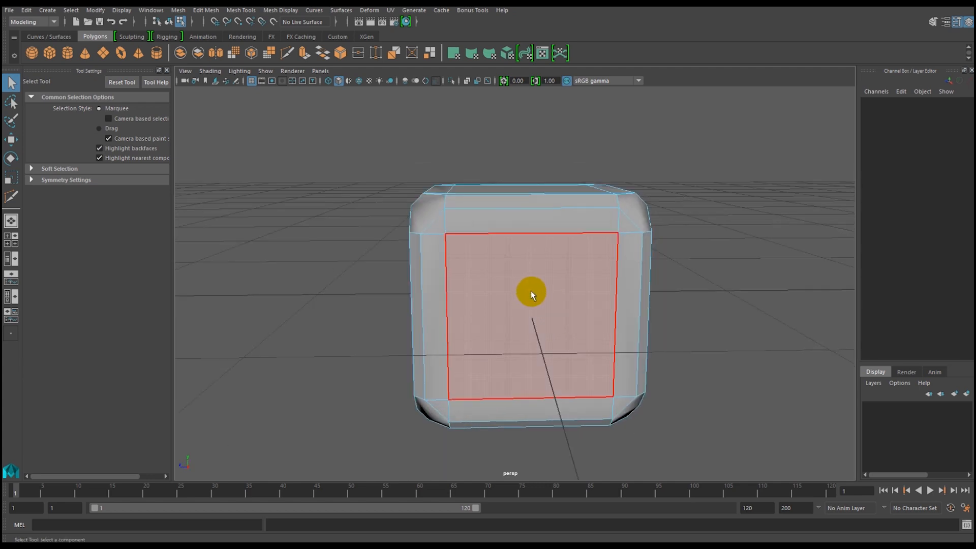
{"action": "key", "text": "w"}
{"action": "key", "text": "e"}
{"action": "key", "text": "r"}
{"action": "key", "text": "q"}
{"action": "left_click_drag", "start_coordinate": [547, 307], "coordinate": [513, 303], "text": "alt"}
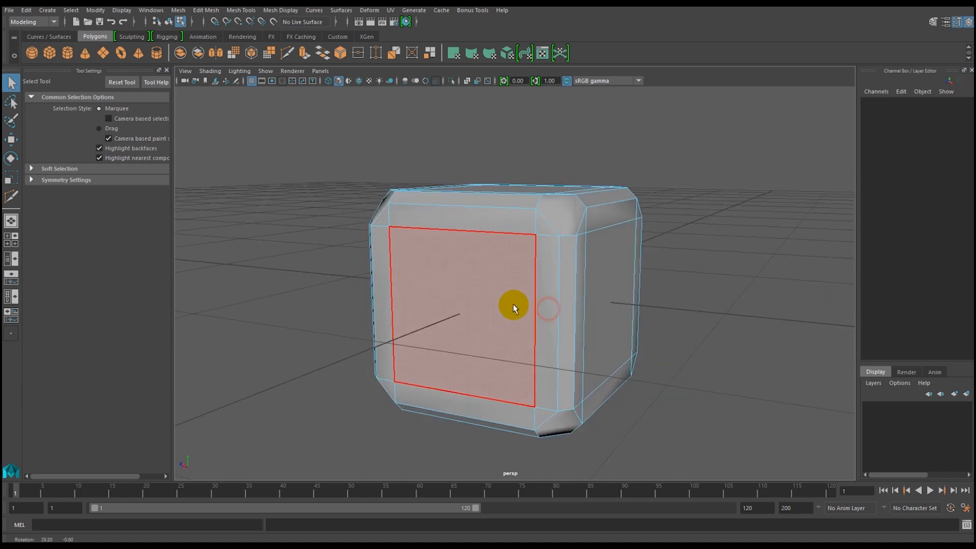
Return the mesh to object mode and select the whole die.
{"action": "right_click_drag", "start_coordinate": [511, 244], "coordinate": [563, 224]}
{"action": "left_click", "coordinate": [499, 229]}
{"action": "left_click_drag", "start_coordinate": [490, 224], "coordinate": [401, 307], "text": "alt"}
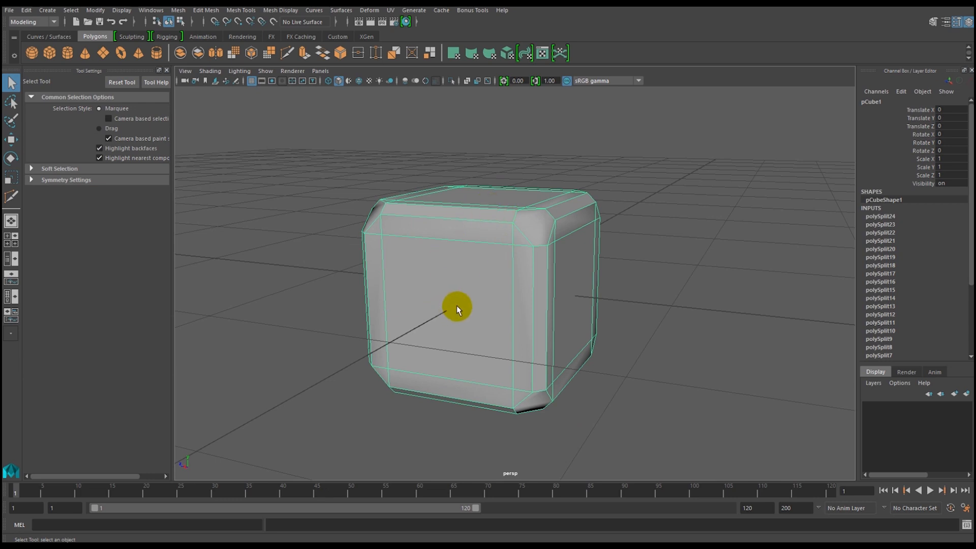
Display the die in smooth mesh preview and examine its rounded edges from several angles.
{"action": "key", "text": "3"}
{"action": "left_click", "coordinate": [311, 357]}
{"action": "left_click_drag", "start_coordinate": [316, 385], "coordinate": [344, 376], "text": "alt"}
{"action": "right_click_drag", "start_coordinate": [516, 373], "coordinate": [407, 356], "text": "alt"}
{"action": "left_click_drag", "start_coordinate": [407, 356], "coordinate": [496, 364], "text": "alt"}
{"action": "left_click", "coordinate": [479, 318]}
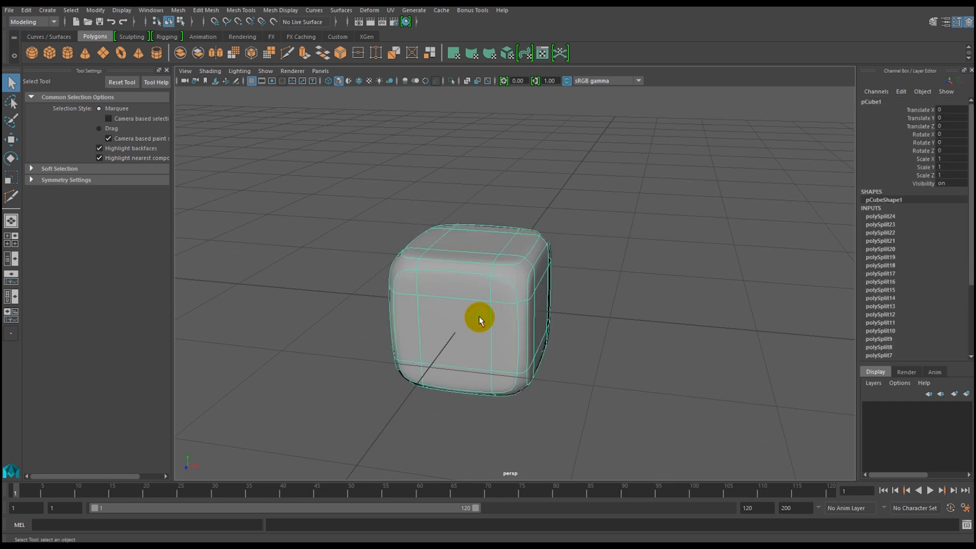
Return the die to its unsmoothed display and examine the new edge layout around its corners.
{"action": "key", "text": "1"}
{"action": "right_click_drag", "start_coordinate": [495, 297], "coordinate": [523, 365], "text": "alt"}
{"action": "mouse_move", "coordinate": [508, 364]}
{"action": "left_mouse_down", "text": "alt"}
{"action": "mouse_move", "coordinate": [447, 347]}
{"action": "mouse_move", "coordinate": [520, 358]}
{"action": "left_mouse_up", "text": "alt"}
{"action": "right_click_drag", "start_coordinate": [519, 359], "coordinate": [426, 350], "text": "alt"}
{"action": "left_click_drag", "start_coordinate": [425, 350], "coordinate": [453, 358], "text": "alt"}
{"action": "right_click_drag", "start_coordinate": [456, 262], "coordinate": [490, 318], "text": "alt"}
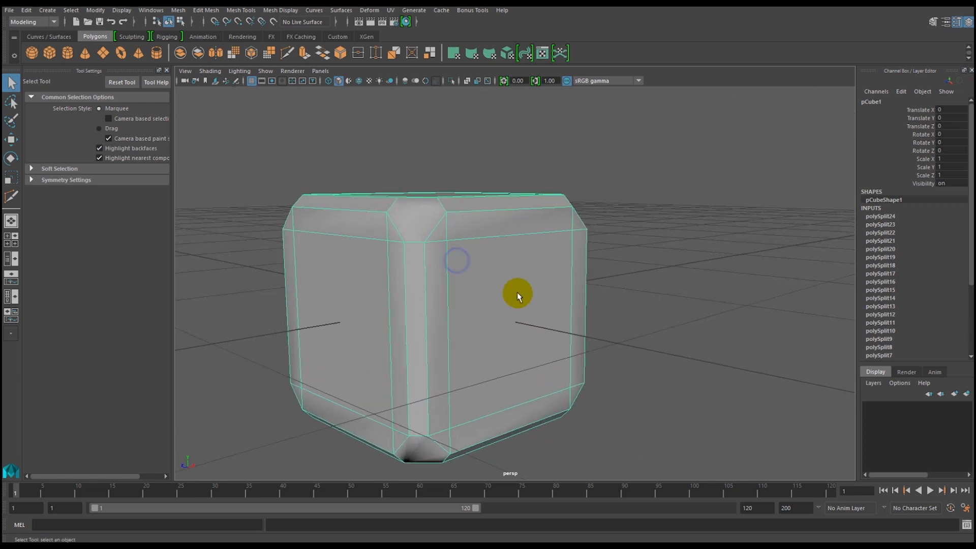
{"action": "left_click_drag", "start_coordinate": [489, 288], "coordinate": [508, 301], "text": "alt"}
Preview the die smoothed once more to inspect its corners, and switch back to the low-poly display.
{"action": "key", "text": "3"}
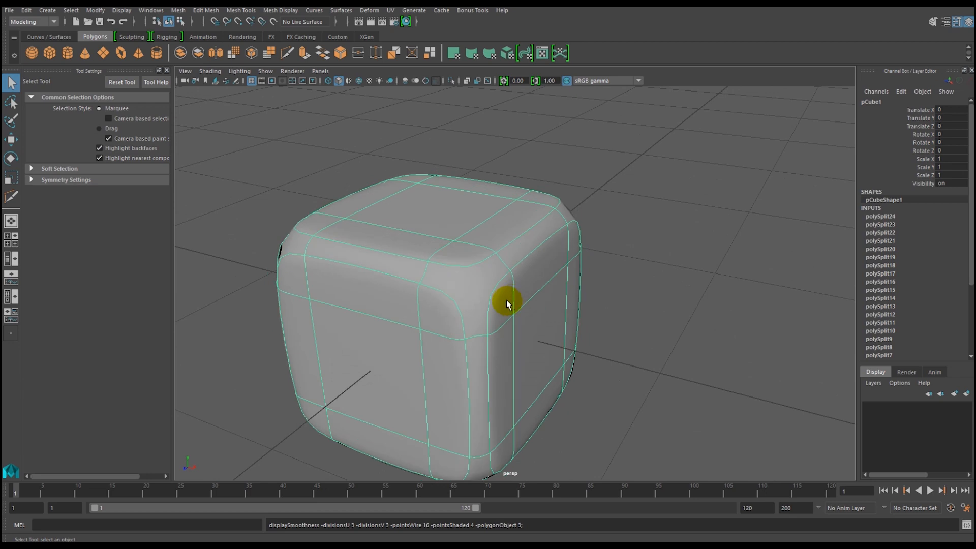
{"action": "left_click", "coordinate": [650, 318]}
{"action": "left_click_drag", "start_coordinate": [533, 272], "coordinate": [512, 372], "text": "alt"}
{"action": "right_click_drag", "start_coordinate": [539, 364], "coordinate": [473, 332], "text": "alt"}
{"action": "left_click", "coordinate": [475, 304]}
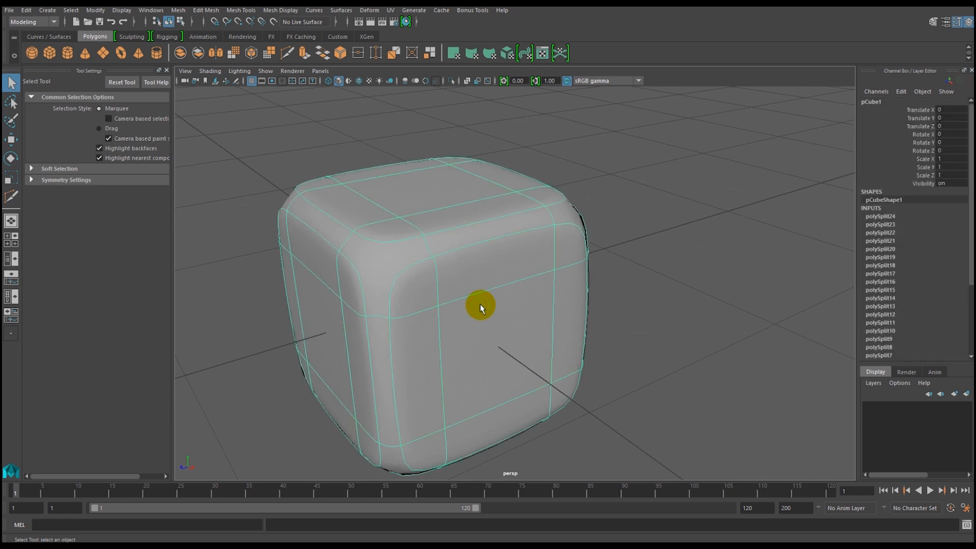
{"action": "key", "text": "1"}
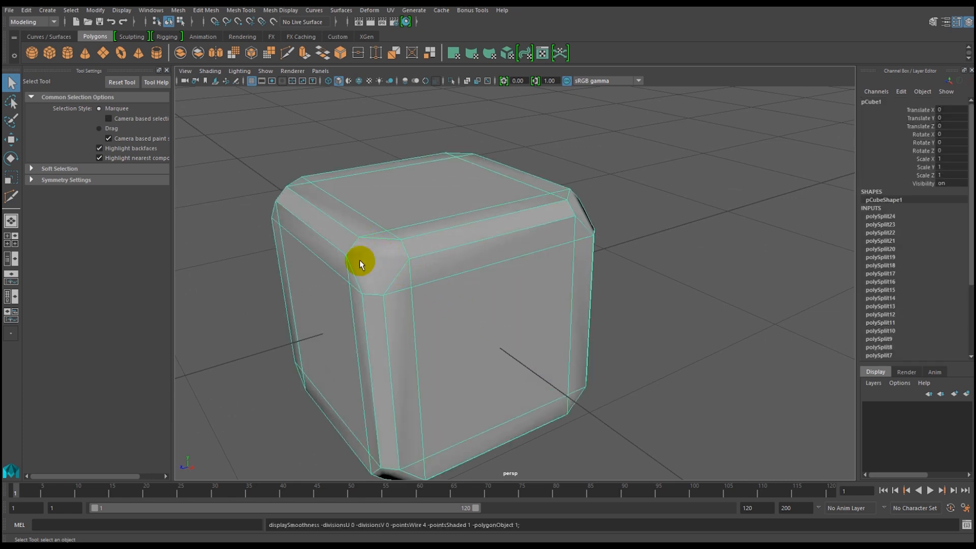
{"action": "left_click_drag", "start_coordinate": [514, 261], "coordinate": [435, 295], "text": "alt"}
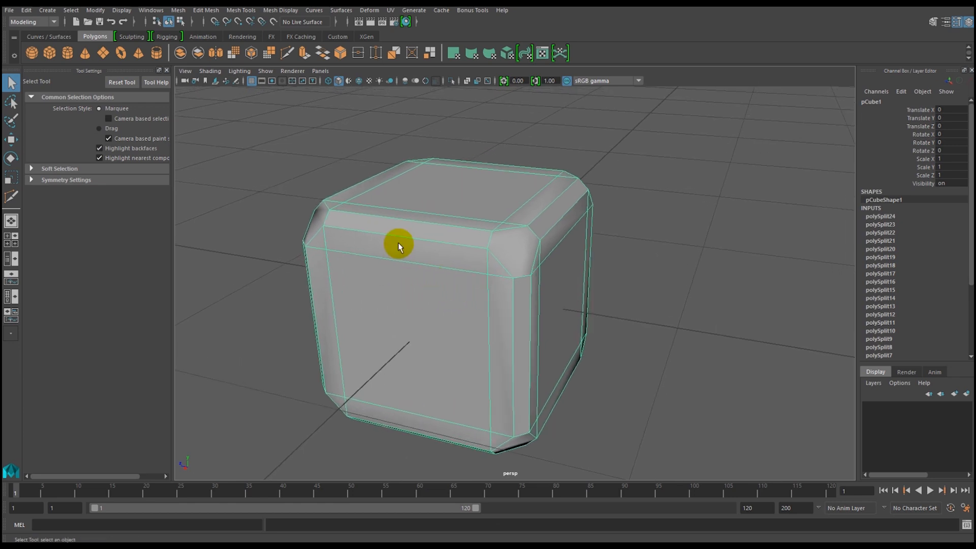
Apply Smooth to the die mesh with one division and examine the subdivided surface unselected and selected.
{"action": "left_click", "coordinate": [233, 54]}
{"action": "left_click_drag", "start_coordinate": [439, 273], "coordinate": [440, 297], "text": "alt"}
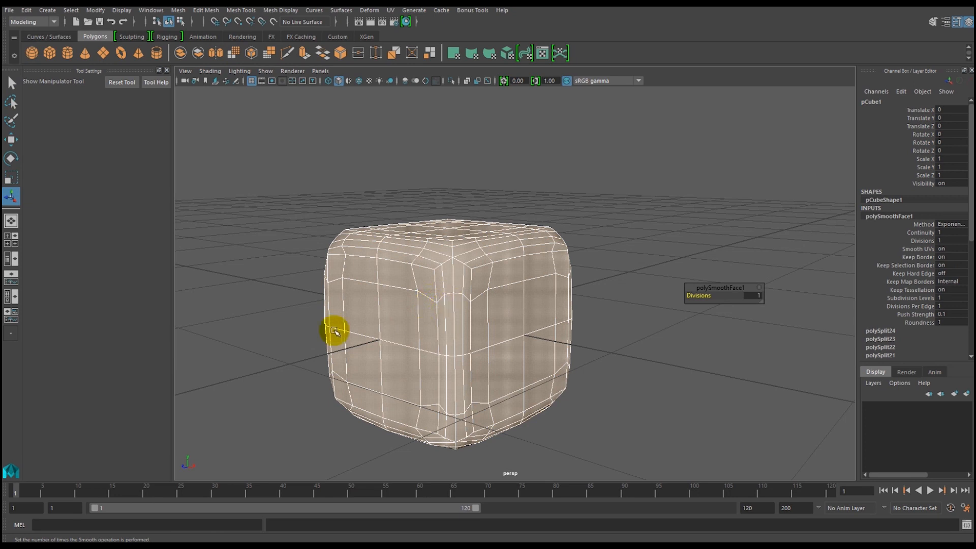
{"action": "left_click", "coordinate": [283, 339]}
{"action": "left_click_drag", "start_coordinate": [405, 366], "coordinate": [394, 318], "text": "alt"}
{"action": "left_click", "coordinate": [455, 318]}
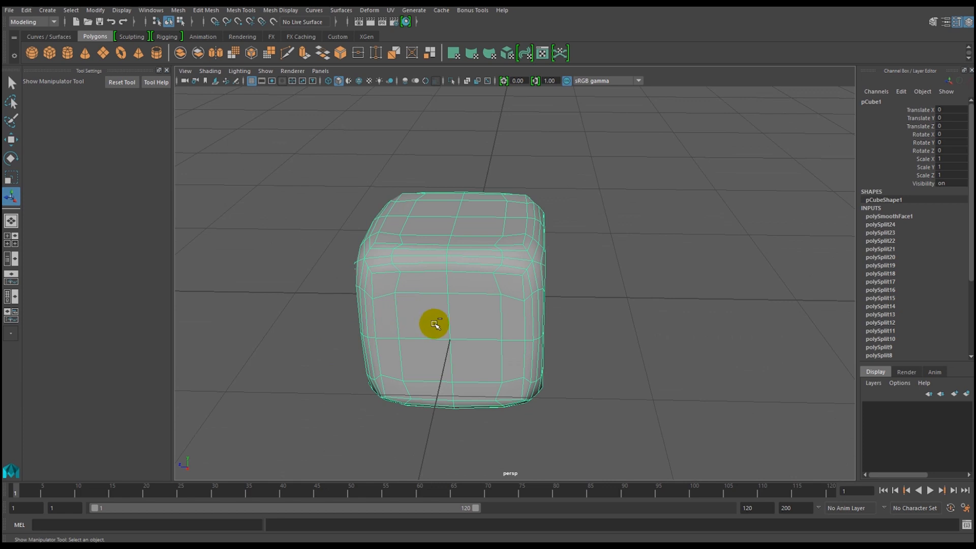
Undo the Smooth operation on the die.
{"action": "key", "text": "ctrl+z"}
{"action": "key", "text": "ctrl+z"}
{"action": "left_click_drag", "start_coordinate": [425, 289], "coordinate": [386, 324], "text": "alt"}
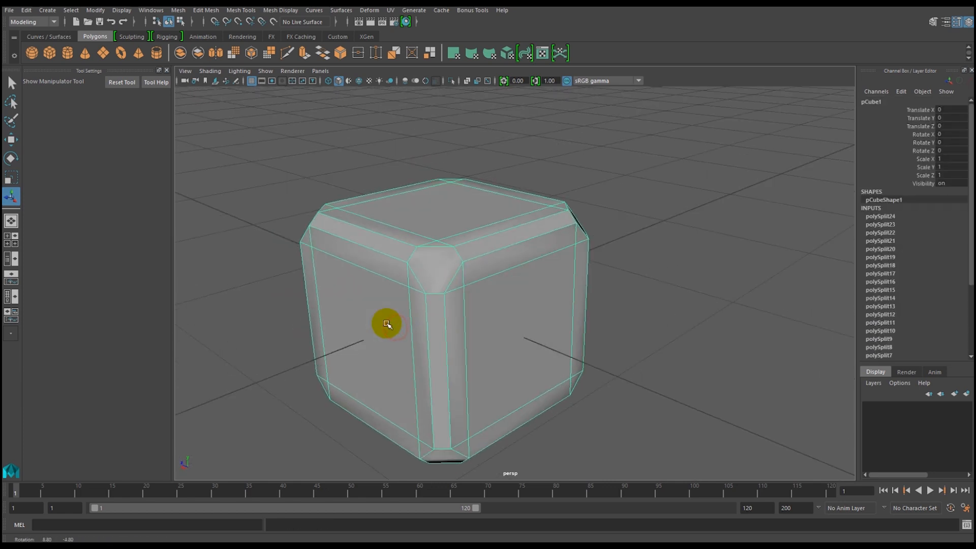
Display the die in smooth mesh preview, deselect it to examine its rounded corners, and restore the selected low-poly display.
{"action": "key", "text": "3"}
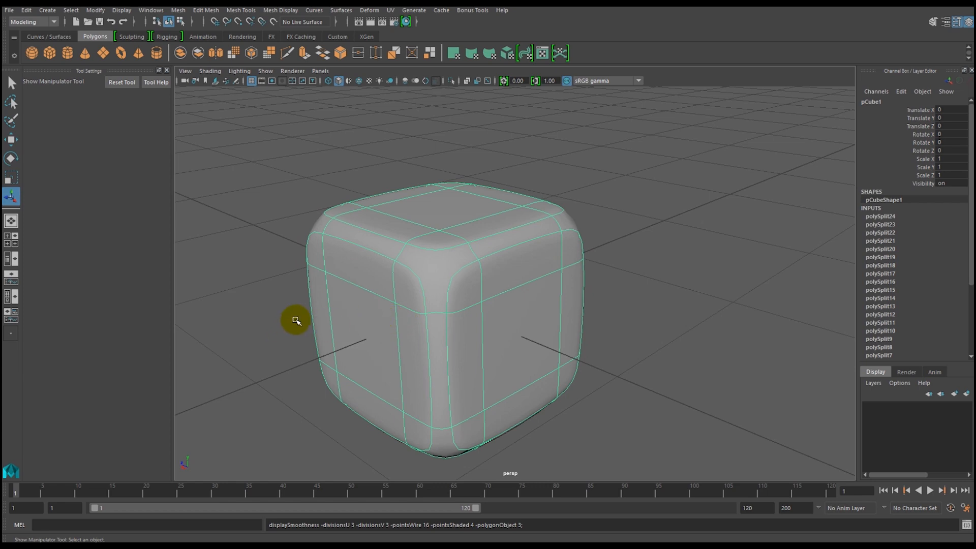
{"action": "left_click", "coordinate": [265, 323]}
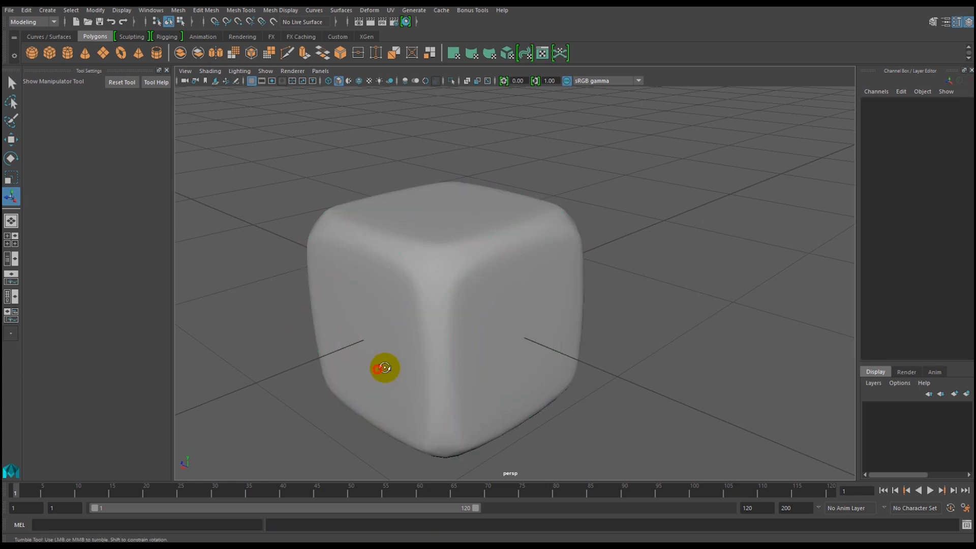
{"action": "left_click_drag", "start_coordinate": [383, 366], "coordinate": [415, 359], "text": "alt"}
{"action": "left_click_drag", "start_coordinate": [415, 359], "coordinate": [425, 355], "text": "alt"}
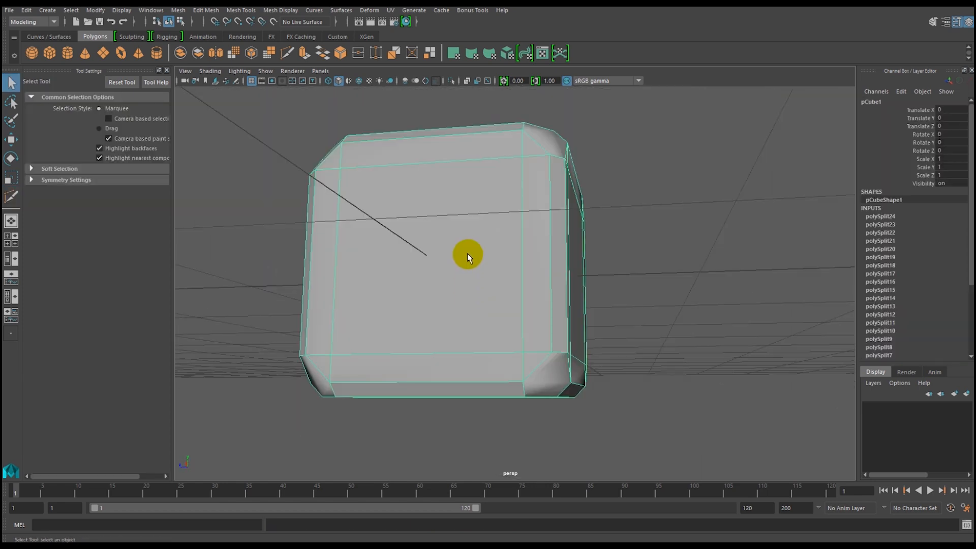
{"action": "left_click_drag", "start_coordinate": [467, 253], "coordinate": [441, 290], "text": "alt"}
{"action": "middle_click_drag", "start_coordinate": [446, 292], "coordinate": [467, 266], "text": "alt"}
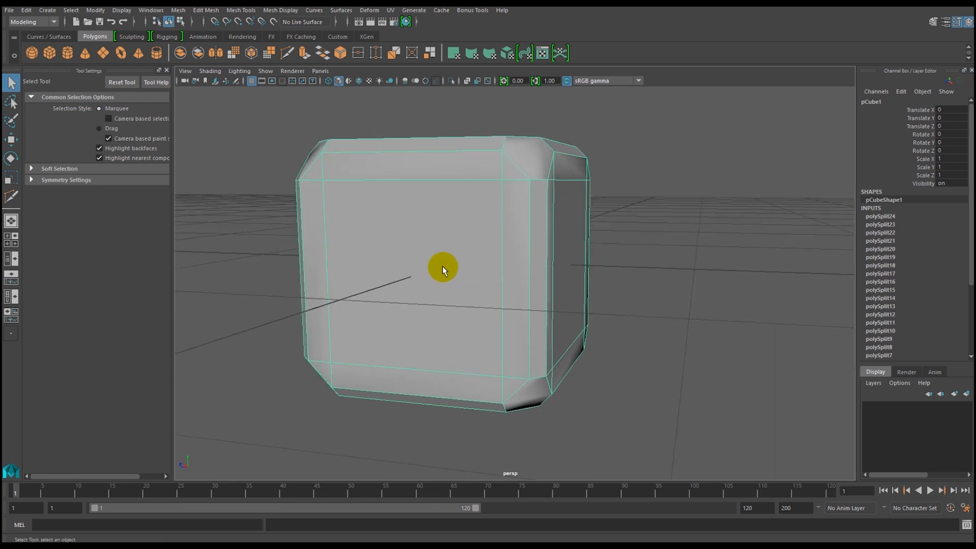
{"action": "left_click_drag", "start_coordinate": [442, 266], "coordinate": [438, 269], "text": "alt"}
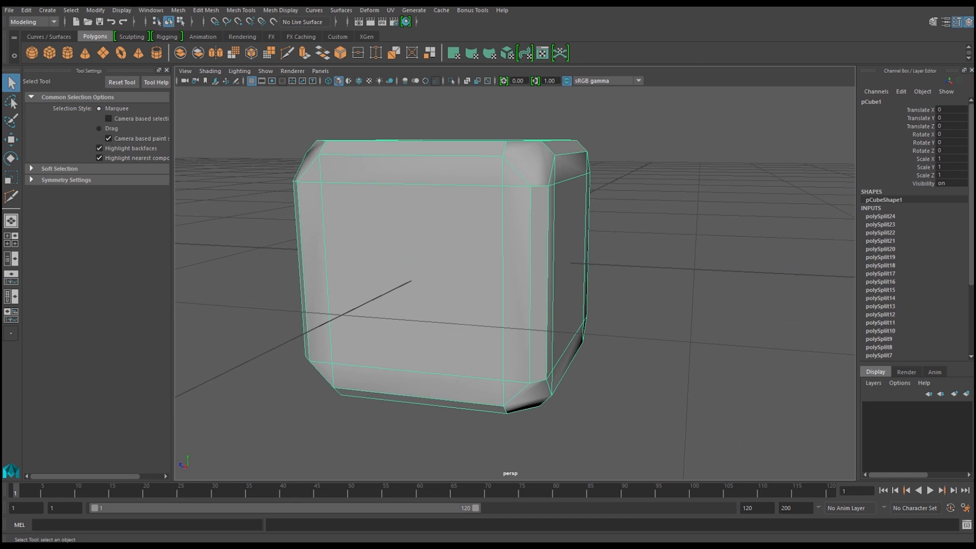
Switch to the dice.jpg reference and the lesson notes, highlight the extrude item "익스트루드", and return to Maya.
{"action": "key", "text": "alt+Tab"}
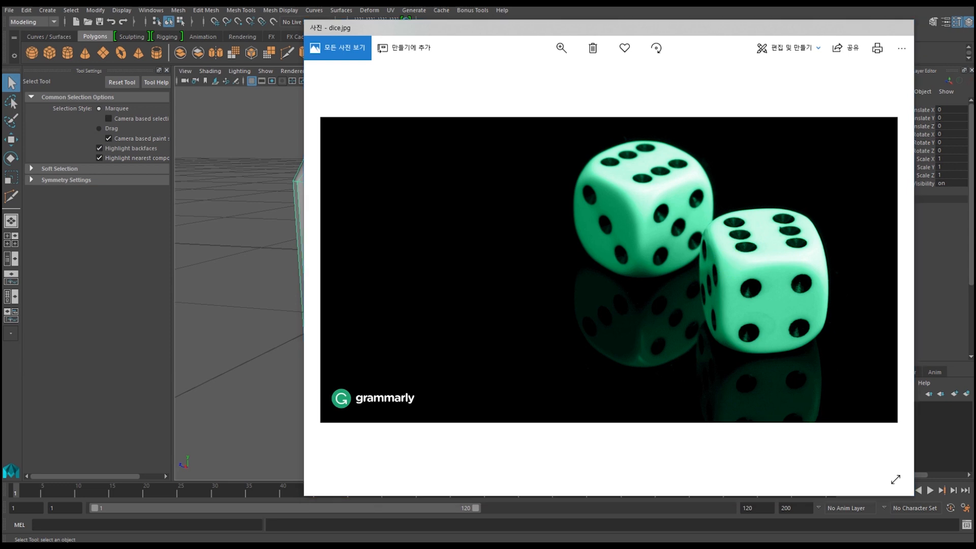
{"action": "left_click_drag", "start_coordinate": [974, 24], "coordinate": [607, 25]}
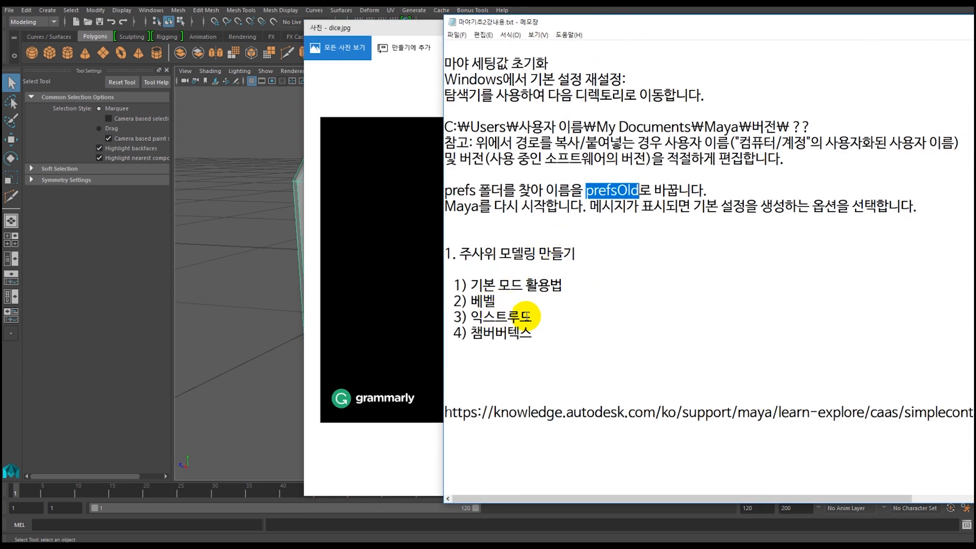
{"action": "left_click_drag", "start_coordinate": [530, 315], "coordinate": [480, 316]}
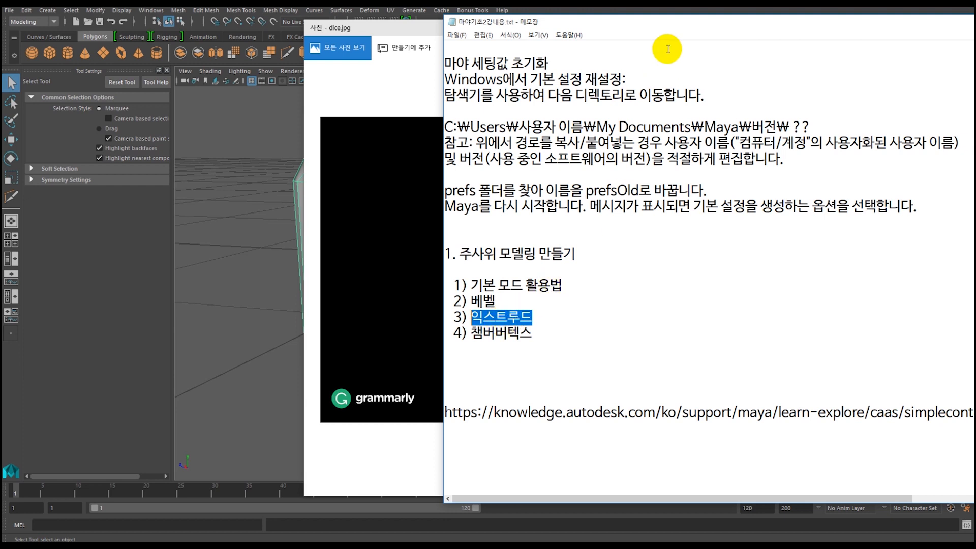
{"action": "left_click_drag", "start_coordinate": [663, 24], "coordinate": [975, 27]}
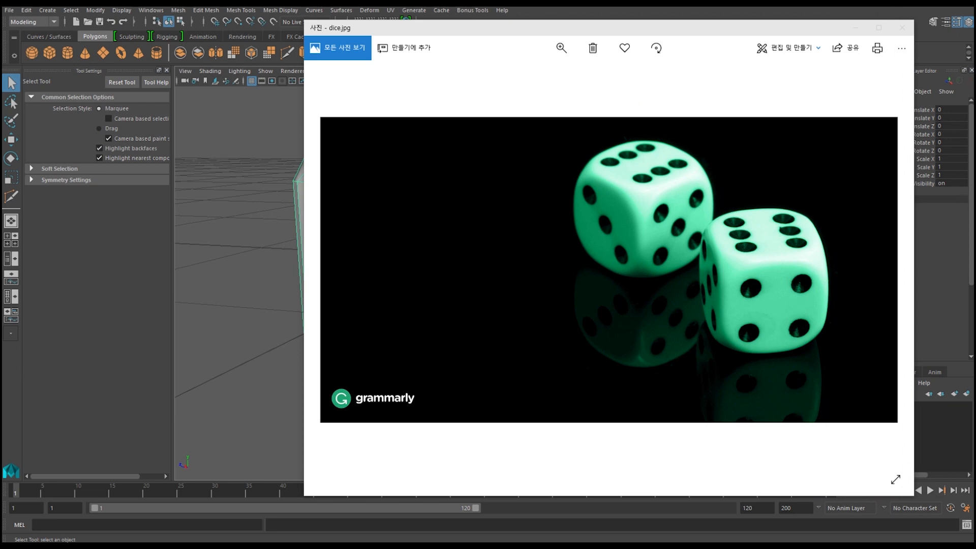
{"action": "left_click", "coordinate": [857, 30]}
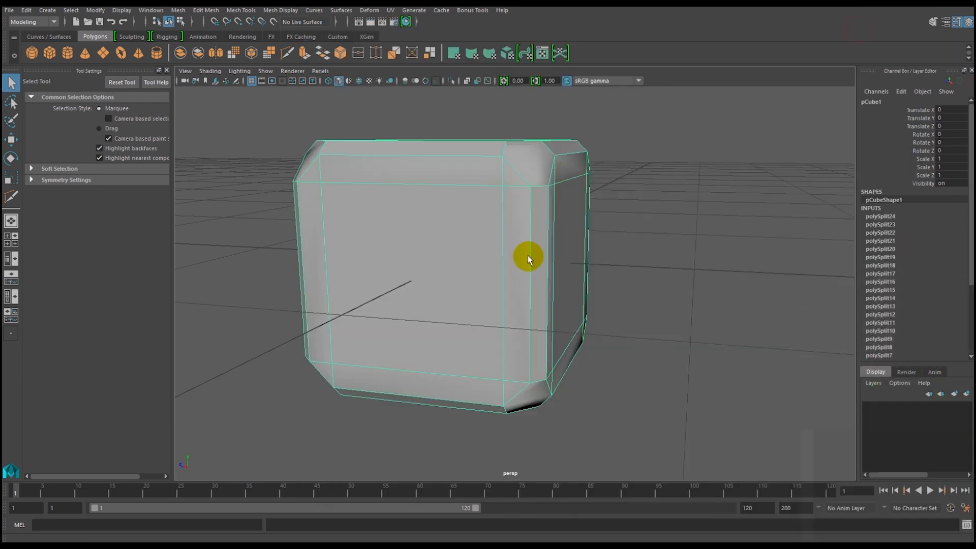
Examine the die's flat side faces from several angles and switch to the dice.jpg reference to compare the pips.
{"action": "left_click_drag", "start_coordinate": [401, 277], "coordinate": [409, 280], "text": "alt"}
{"action": "left_click_drag", "start_coordinate": [422, 282], "coordinate": [483, 288], "text": "alt"}
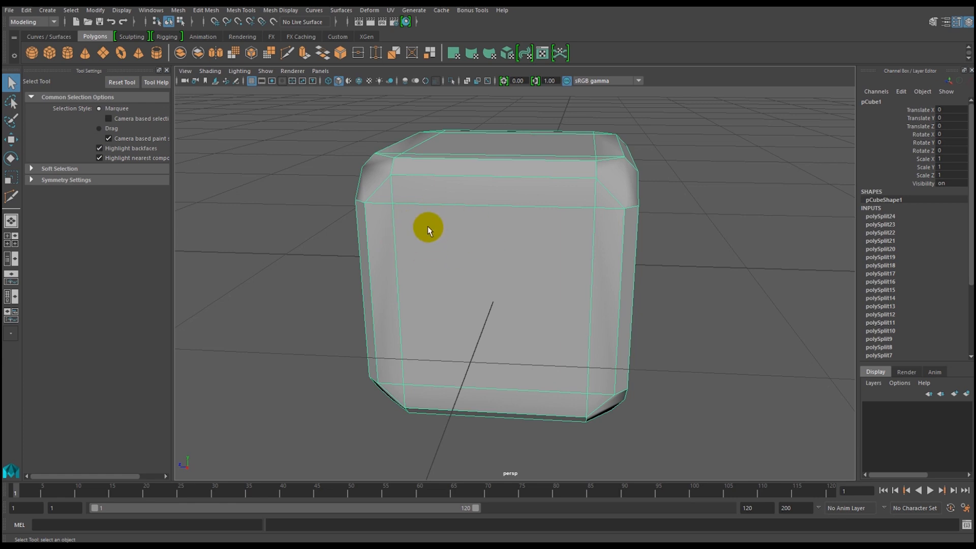
{"action": "left_click_drag", "start_coordinate": [511, 265], "coordinate": [427, 270], "text": "alt"}
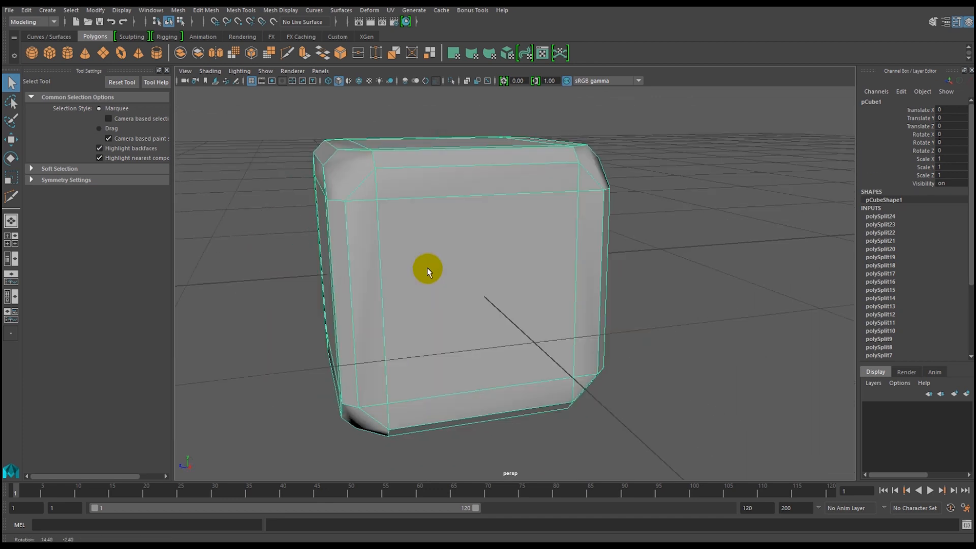
{"action": "left_click_drag", "start_coordinate": [471, 283], "coordinate": [423, 280], "text": "alt"}
{"action": "middle_click_drag", "start_coordinate": [405, 272], "coordinate": [350, 254], "text": "alt"}
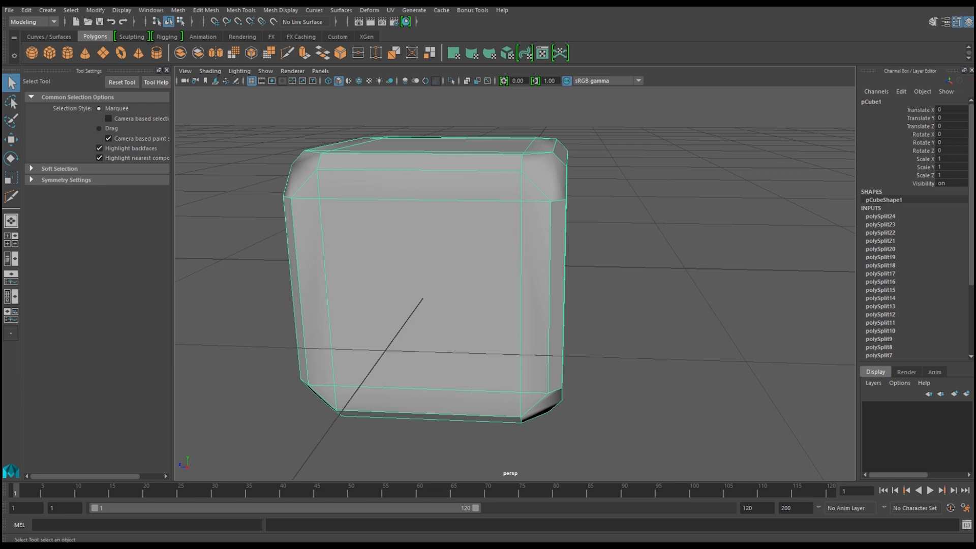
{"action": "key", "text": "alt+Tab"}
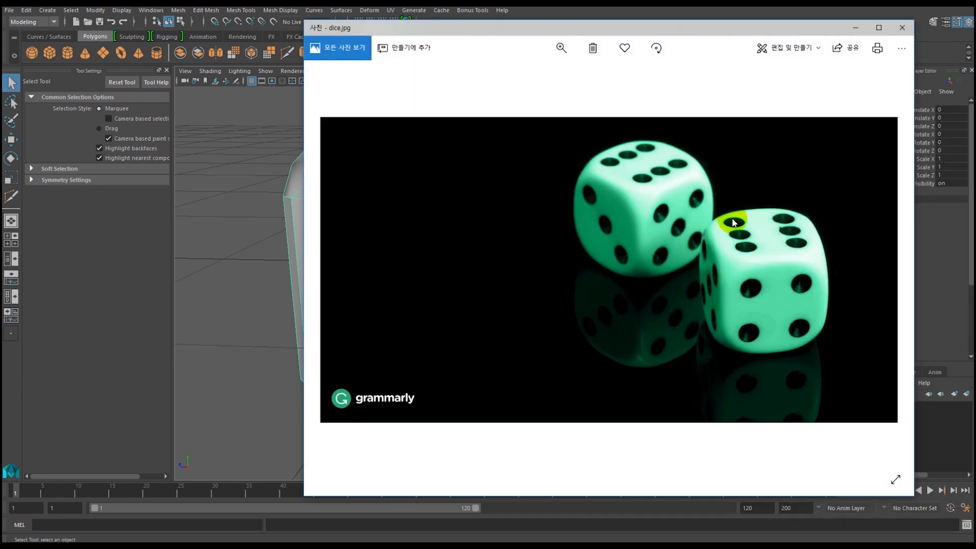
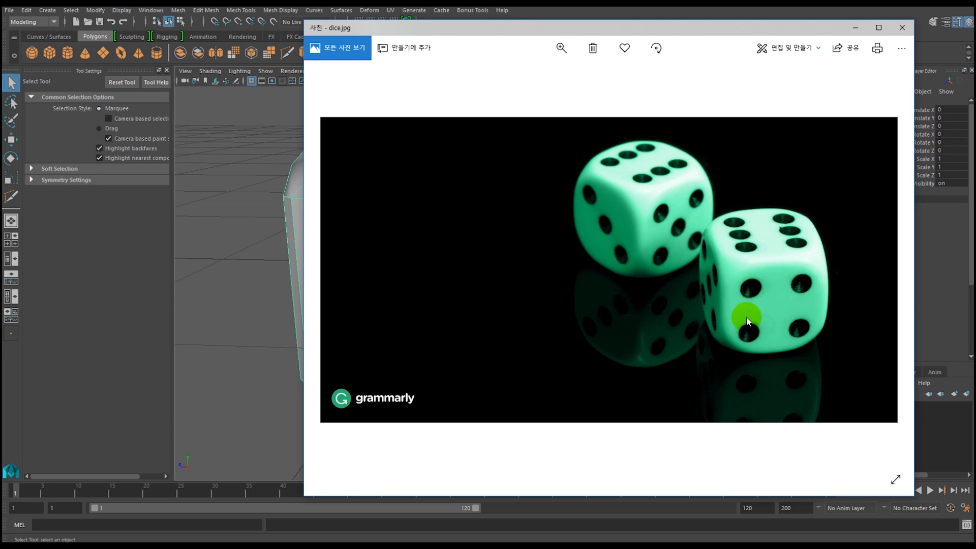
Draw a red grid of three crosswise and four lengthwise lines over the front die's six-pip face in dice.jpg.
{"action": "key", "text": "ctrl+alt+d"}
{"action": "left_click_drag", "start_coordinate": [714, 230], "coordinate": [810, 218]}
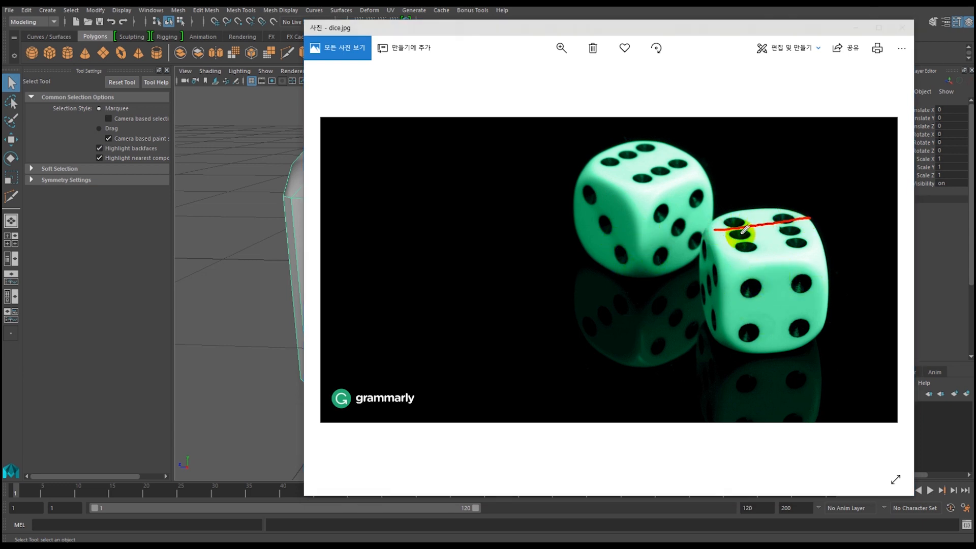
{"action": "left_click_drag", "start_coordinate": [722, 245], "coordinate": [818, 233]}
{"action": "left_click_drag", "start_coordinate": [718, 255], "coordinate": [822, 248]}
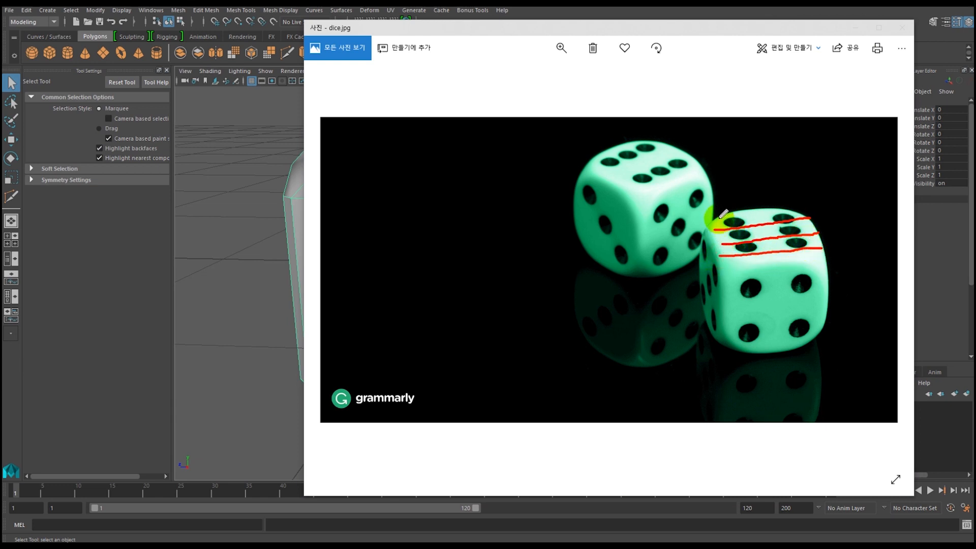
{"action": "mouse_move", "coordinate": [716, 213]}
{"action": "left_mouse_down"}
{"action": "mouse_move", "coordinate": [718, 246]}
{"action": "mouse_move", "coordinate": [735, 262]}
{"action": "left_mouse_up"}
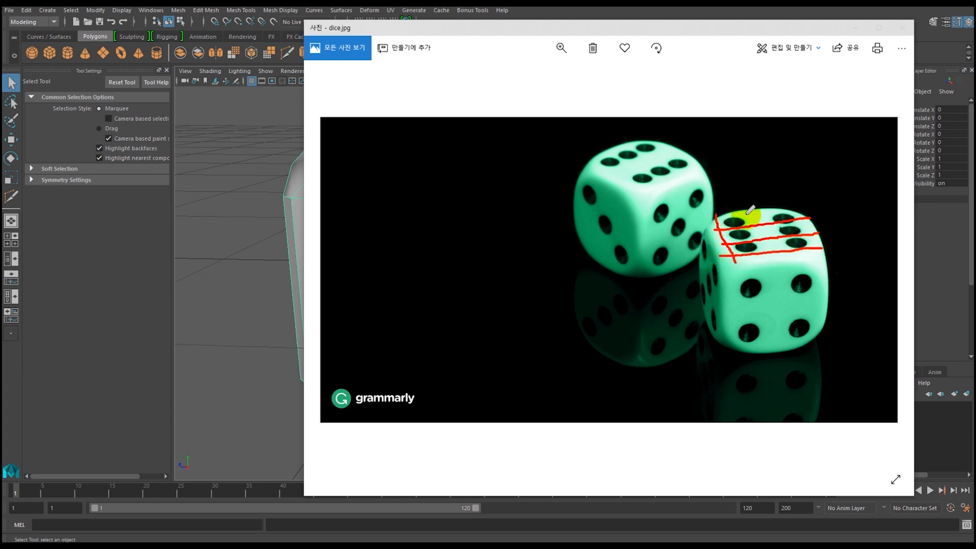
{"action": "left_click_drag", "start_coordinate": [738, 208], "coordinate": [766, 264]}
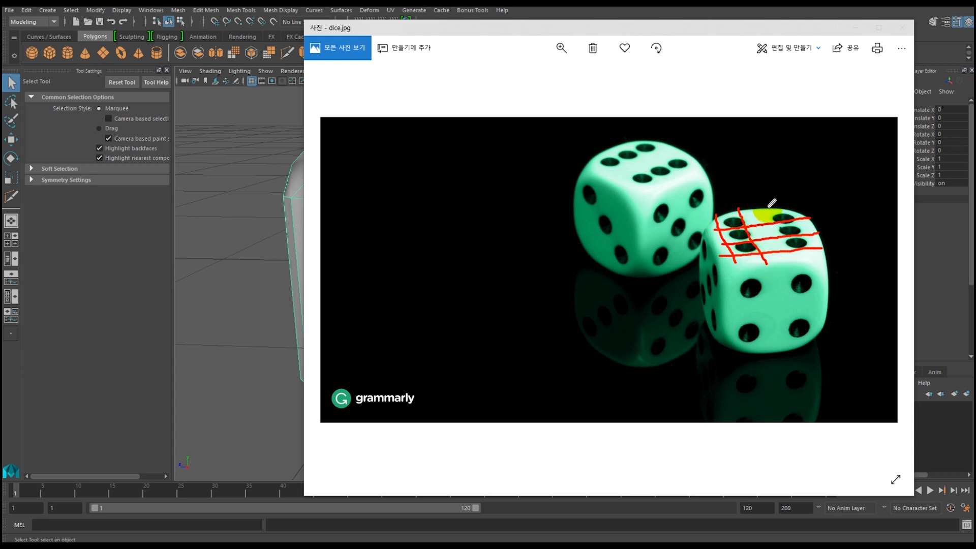
{"action": "left_click_drag", "start_coordinate": [761, 202], "coordinate": [792, 262]}
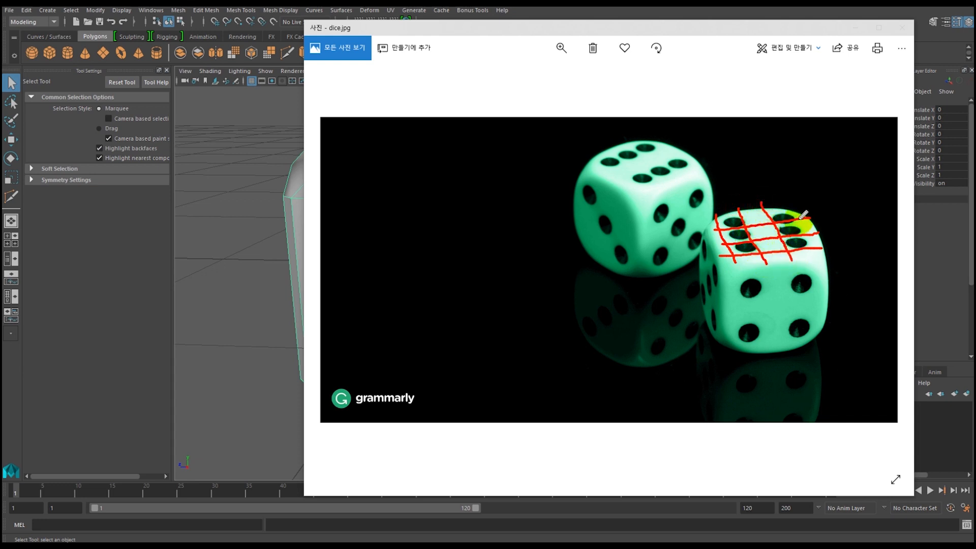
{"action": "left_click_drag", "start_coordinate": [783, 205], "coordinate": [812, 231]}
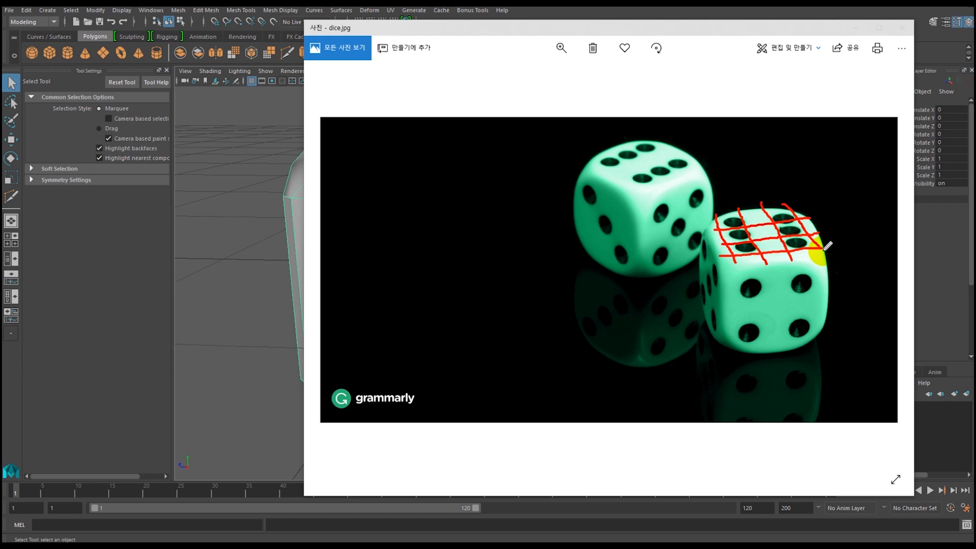
Outline the front die's rounded edges and mark grid lines across its two side faces in red on dice.jpg.
{"action": "mouse_move", "coordinate": [721, 258]}
{"action": "left_mouse_down"}
{"action": "mouse_move", "coordinate": [728, 267]}
{"action": "mouse_move", "coordinate": [741, 255]}
{"action": "mouse_move", "coordinate": [821, 256]}
{"action": "mouse_move", "coordinate": [729, 272]}
{"action": "mouse_move", "coordinate": [723, 311]}
{"action": "mouse_move", "coordinate": [725, 275]}
{"action": "mouse_move", "coordinate": [735, 326]}
{"action": "left_mouse_up"}
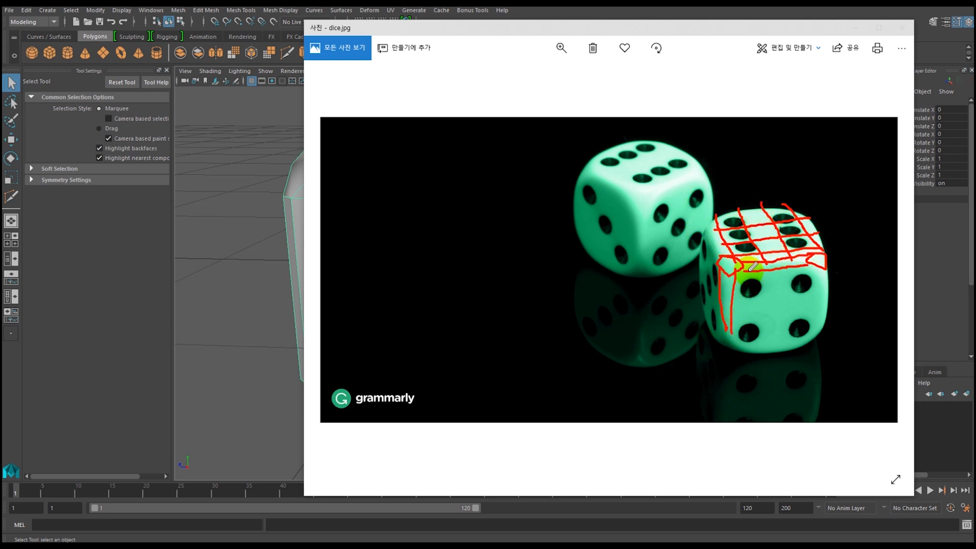
{"action": "left_click_drag", "start_coordinate": [745, 276], "coordinate": [746, 340]}
{"action": "mouse_move", "coordinate": [774, 250]}
{"action": "left_mouse_down"}
{"action": "mouse_move", "coordinate": [775, 310]}
{"action": "mouse_move", "coordinate": [836, 286]}
{"action": "left_mouse_up"}
{"action": "left_click_drag", "start_coordinate": [738, 325], "coordinate": [816, 316]}
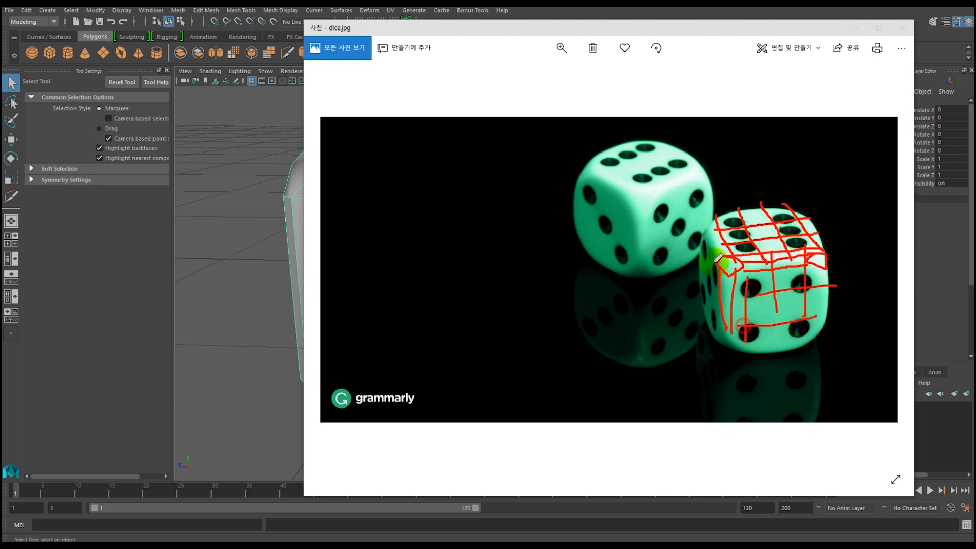
{"action": "left_click_drag", "start_coordinate": [695, 235], "coordinate": [701, 313]}
{"action": "left_click_drag", "start_coordinate": [709, 250], "coordinate": [710, 321]}
{"action": "left_click_drag", "start_coordinate": [717, 275], "coordinate": [717, 321]}
{"action": "mouse_move", "coordinate": [696, 267]}
{"action": "left_mouse_down"}
{"action": "mouse_move", "coordinate": [723, 305]}
{"action": "mouse_move", "coordinate": [710, 326]}
{"action": "left_mouse_up"}
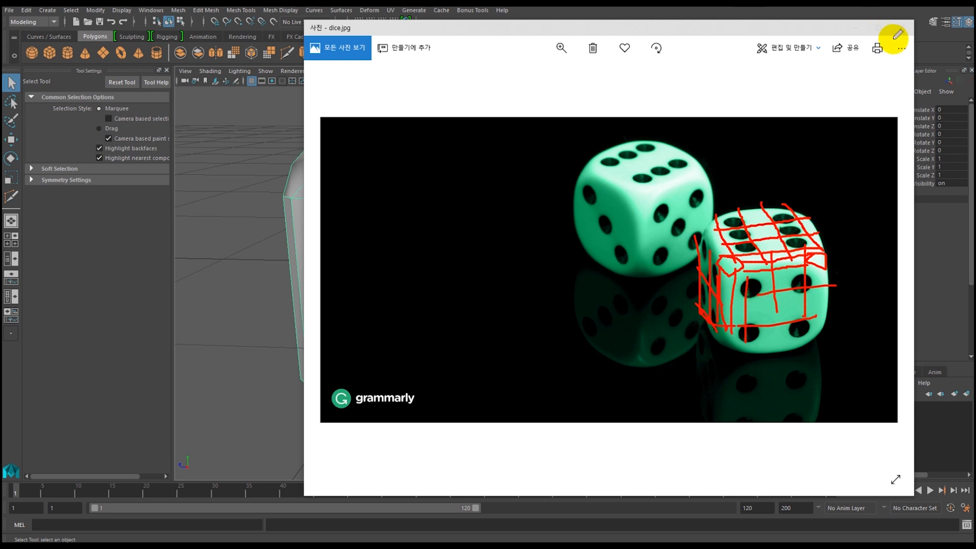
Discard the red annotations, close the dice.jpg reference and return to the die in Maya.
{"action": "key", "text": "Escape"}
{"action": "left_click", "coordinate": [901, 28]}
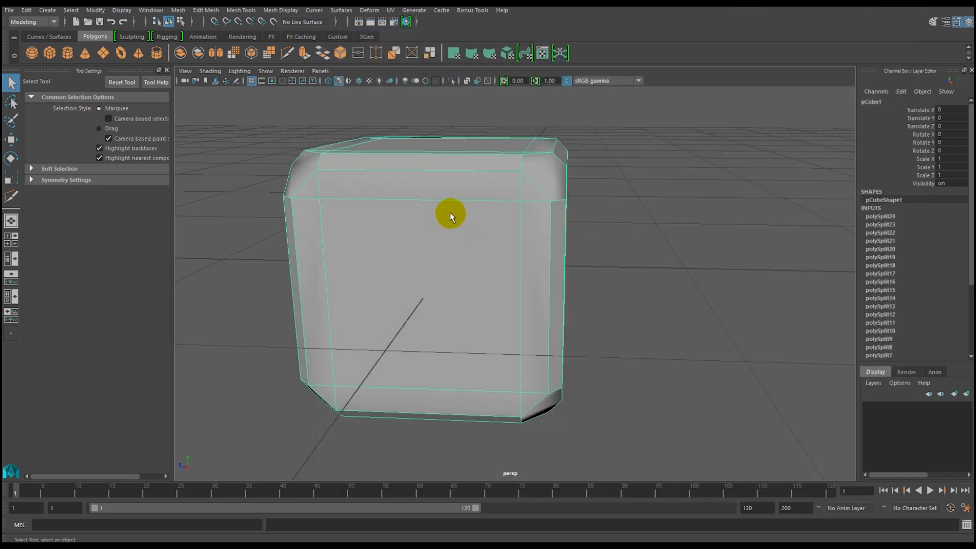
{"action": "mouse_move", "coordinate": [425, 251]}
{"action": "left_mouse_down", "text": "alt"}
{"action": "mouse_move", "coordinate": [392, 244]}
{"action": "mouse_move", "coordinate": [428, 248]}
{"action": "left_mouse_up", "text": "alt"}
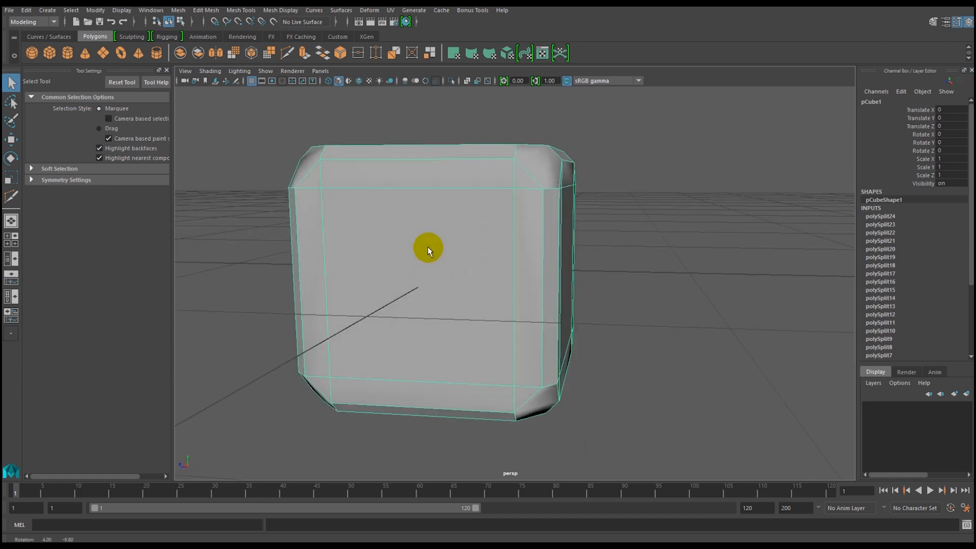
Insert three vertical edge loops across the die's front face using Insert Edge Loop with relative distance from edge.
{"action": "left_click", "coordinate": [239, 13]}
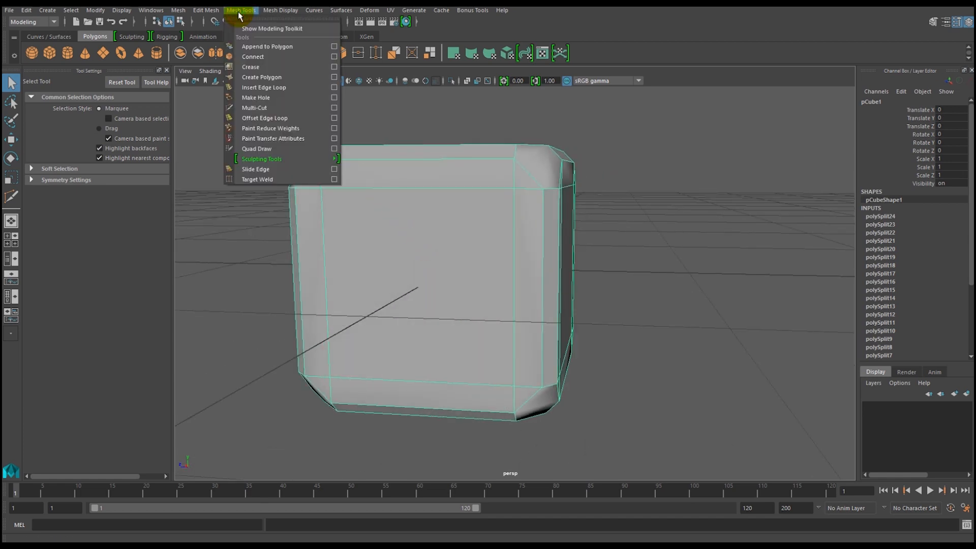
{"action": "left_click", "coordinate": [272, 87]}
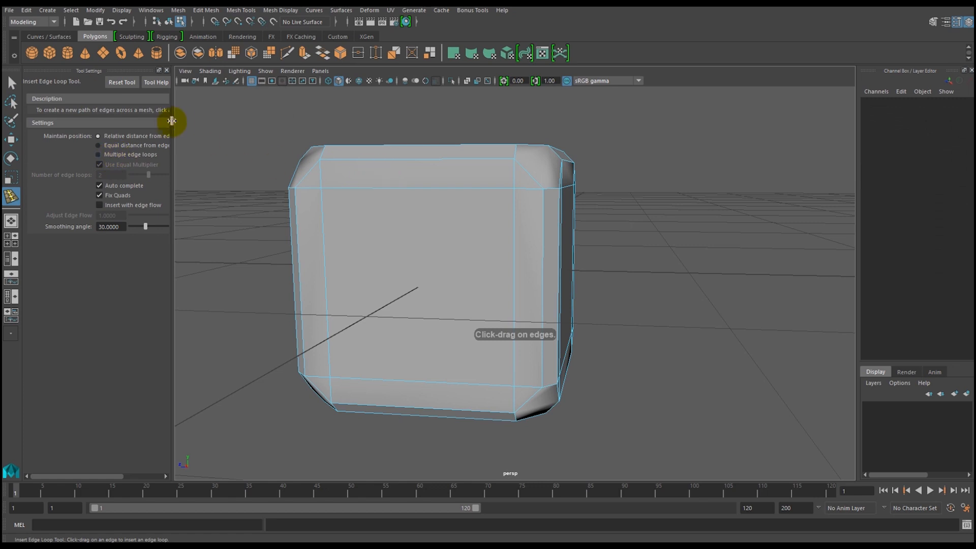
{"action": "left_click_drag", "start_coordinate": [390, 189], "coordinate": [408, 200]}
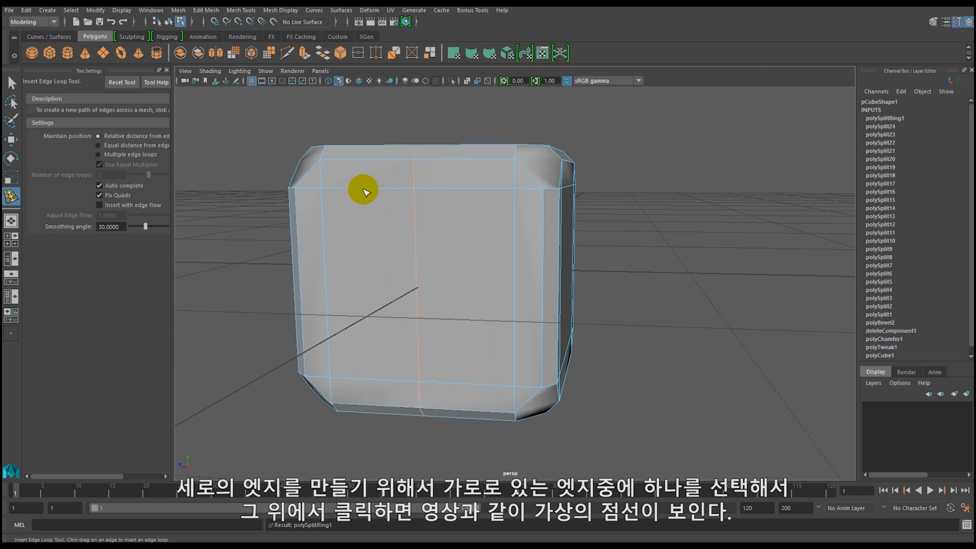
{"action": "left_click", "coordinate": [364, 192]}
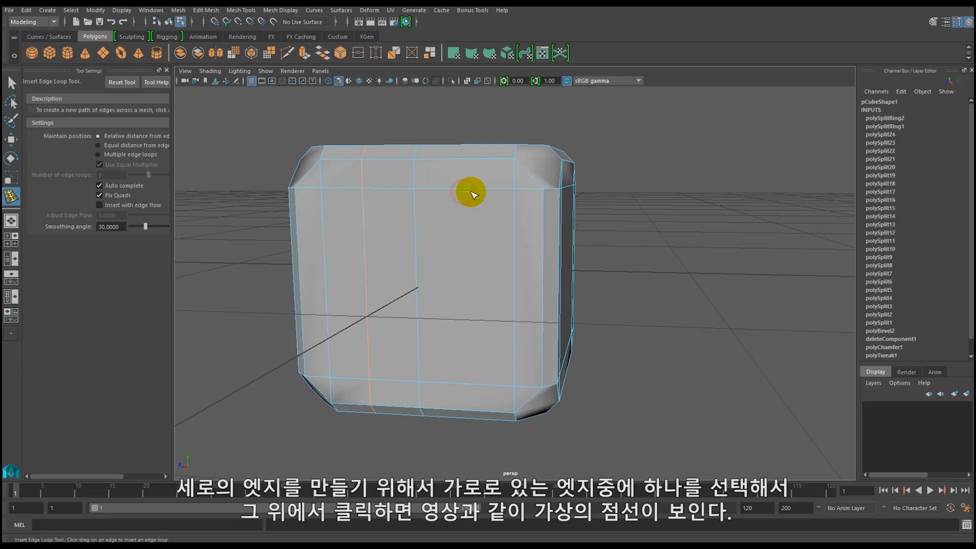
{"action": "left_click", "coordinate": [462, 191]}
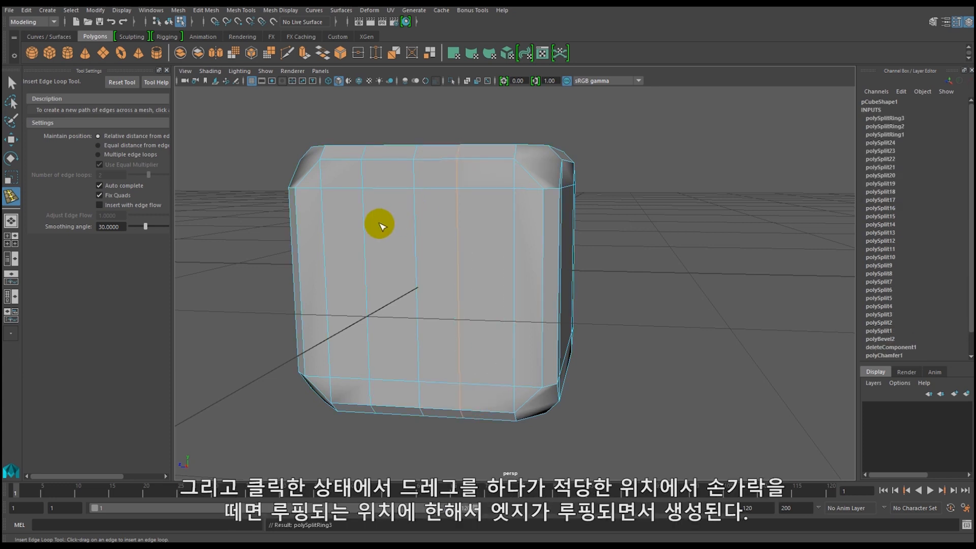
Insert three horizontal edge loops around the die, dividing the front face into a four-by-four grid.
{"action": "left_click", "coordinate": [326, 227]}
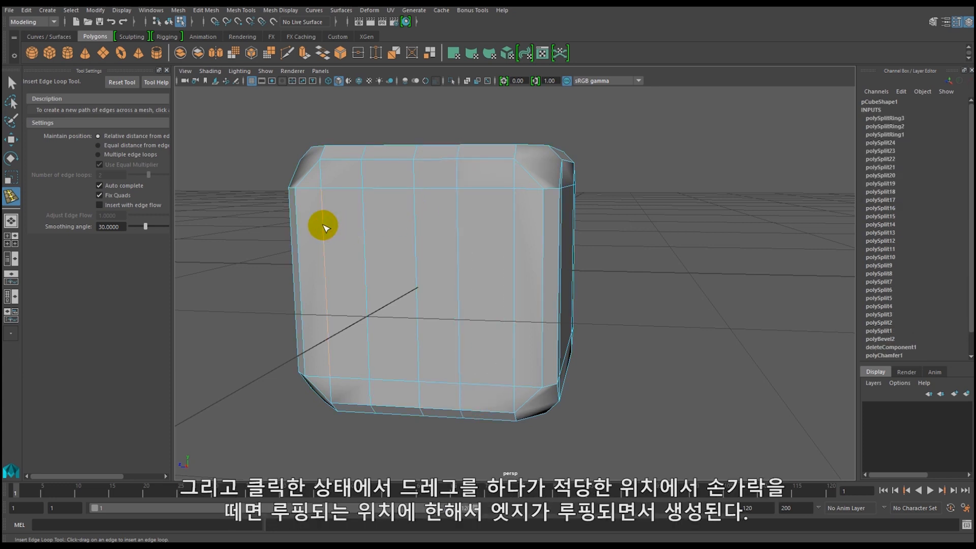
{"action": "left_click_drag", "start_coordinate": [326, 273], "coordinate": [323, 280]}
{"action": "left_click_drag", "start_coordinate": [331, 345], "coordinate": [442, 324]}
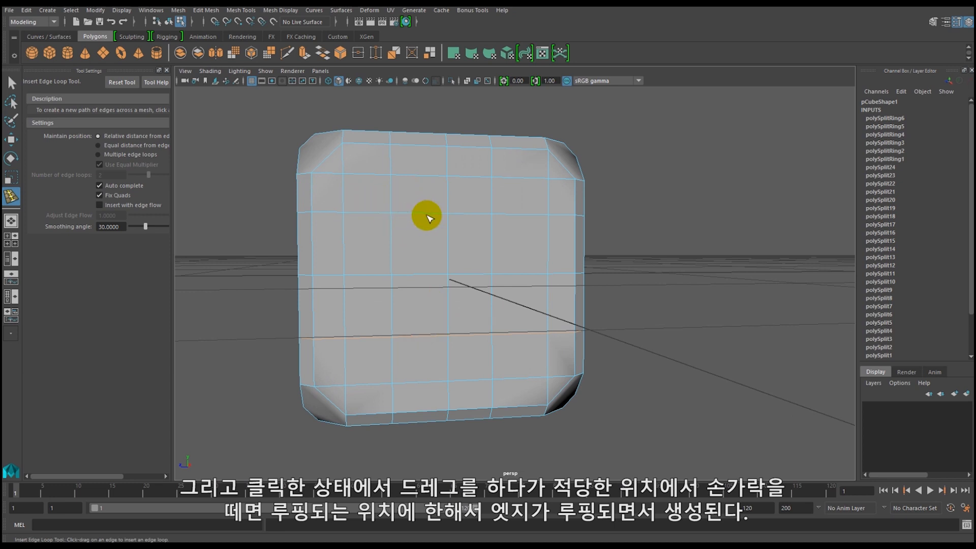
{"action": "left_click_drag", "start_coordinate": [376, 264], "coordinate": [354, 202], "text": "alt"}
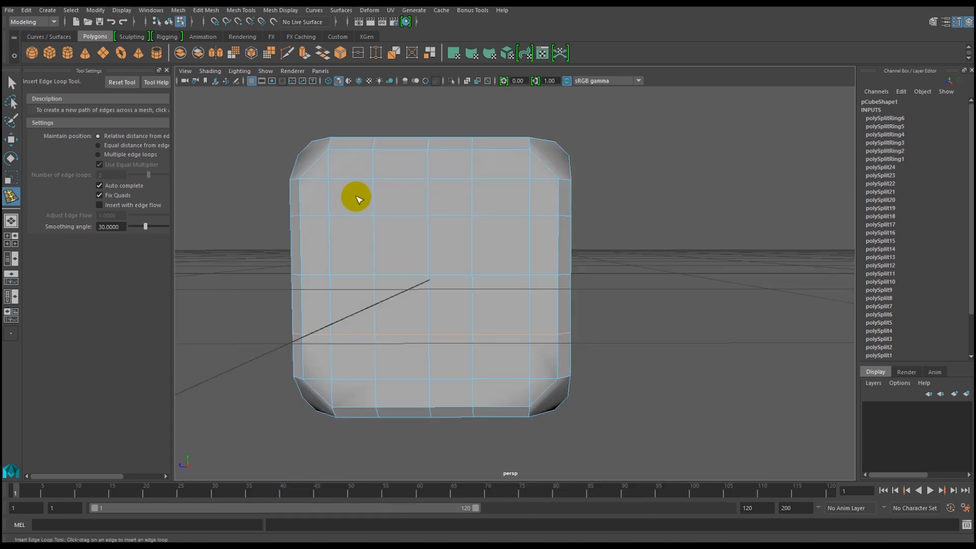
Switch to face selection and select the grid face diagonally above and left of the front side's centre.
{"action": "key", "text": "q"}
{"action": "right_click", "coordinate": [366, 200]}
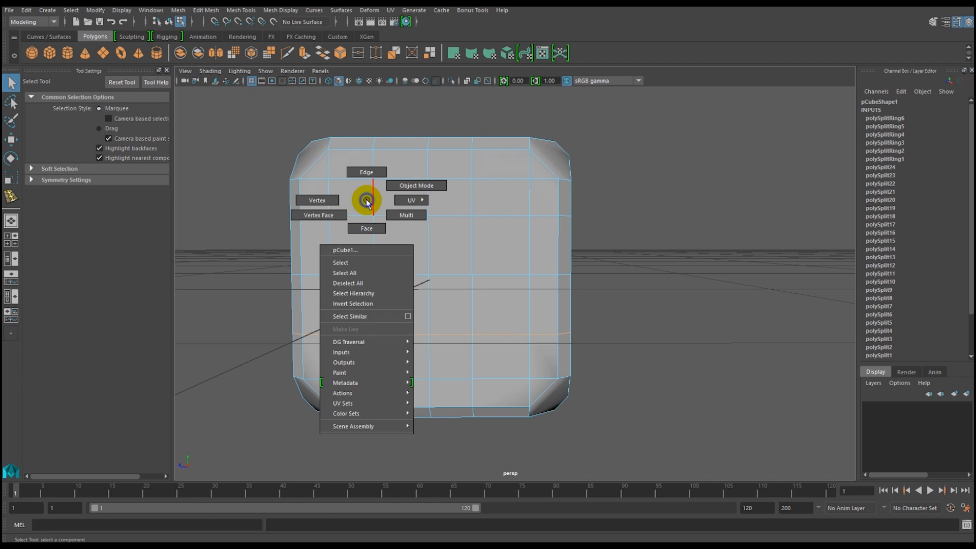
{"action": "left_click", "coordinate": [366, 228]}
{"action": "left_click", "coordinate": [401, 246]}
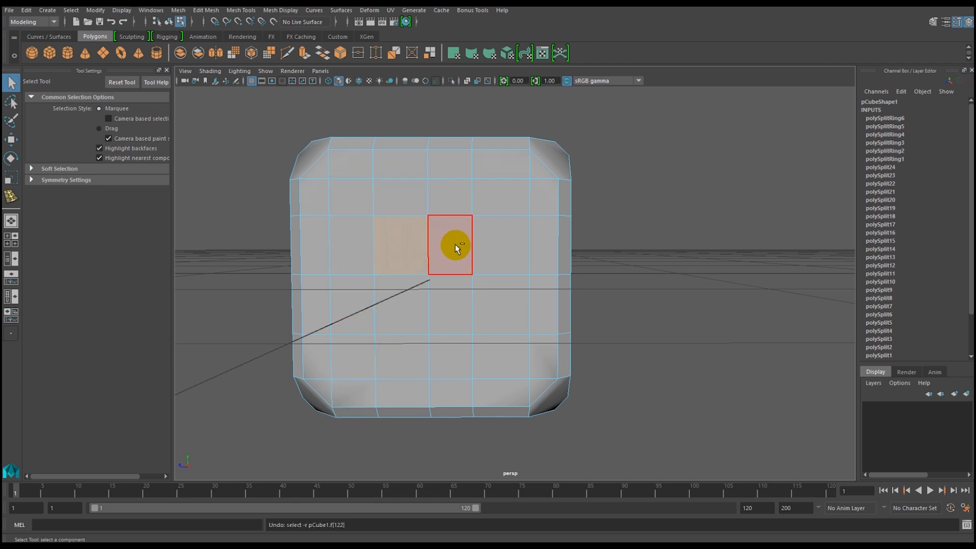
Undo the face selection and all six inserted edge loops on the die.
{"action": "key", "text": "ctrl+z"}
{"action": "key", "text": "ctrl+z"}
{"action": "key", "text": "ctrl+z"}
{"action": "key", "text": "ctrl+z"}
{"action": "key", "text": "ctrl+z"}
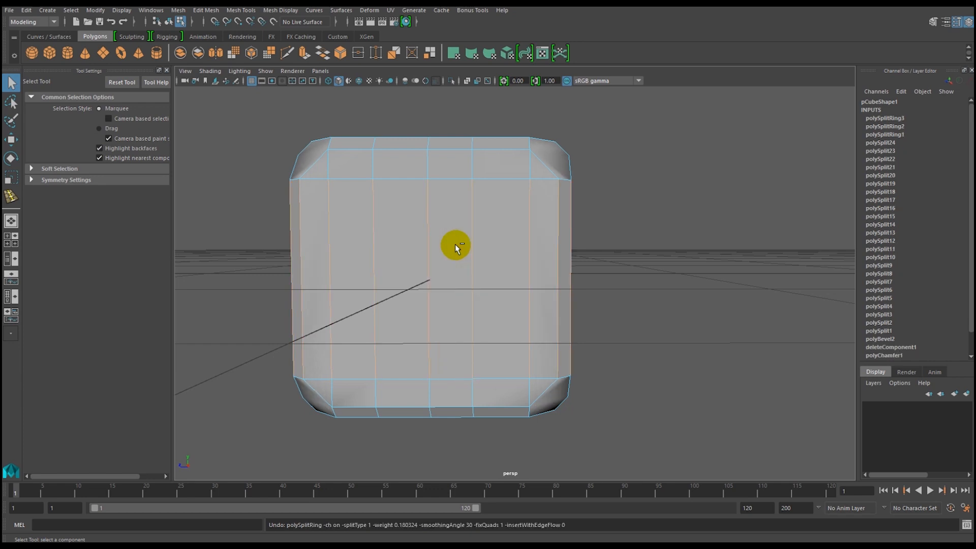
{"action": "key", "text": "ctrl+z"}
{"action": "key", "text": "ctrl+z"}
{"action": "key", "text": "ctrl+z"}
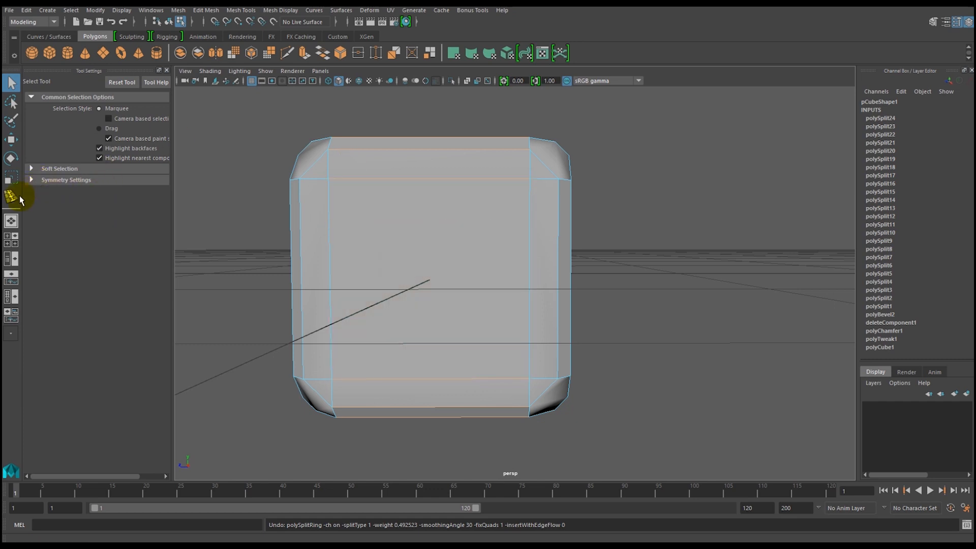
Open the Insert Edge Loop tool's options and widen the settings area to show them fully.
{"action": "left_click", "coordinate": [225, 10]}
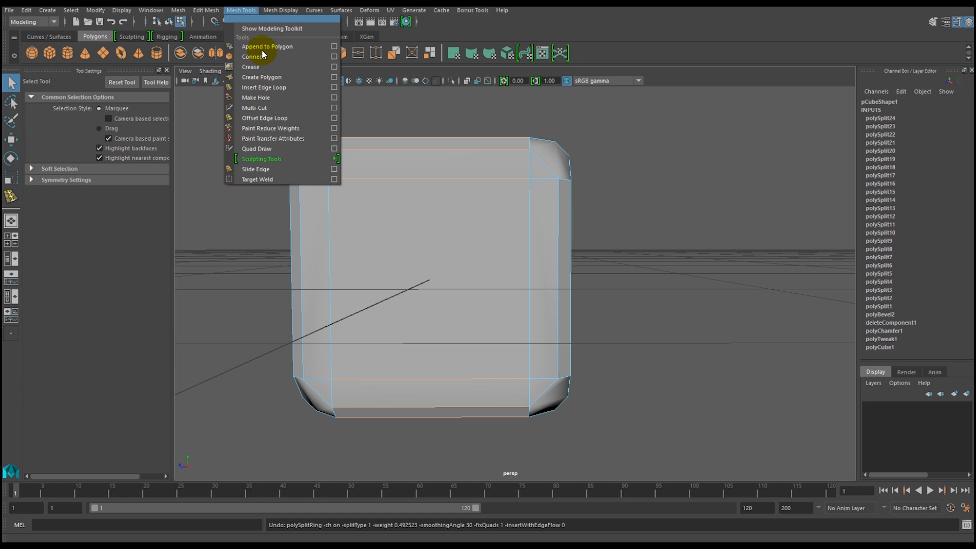
{"action": "left_click", "coordinate": [334, 87]}
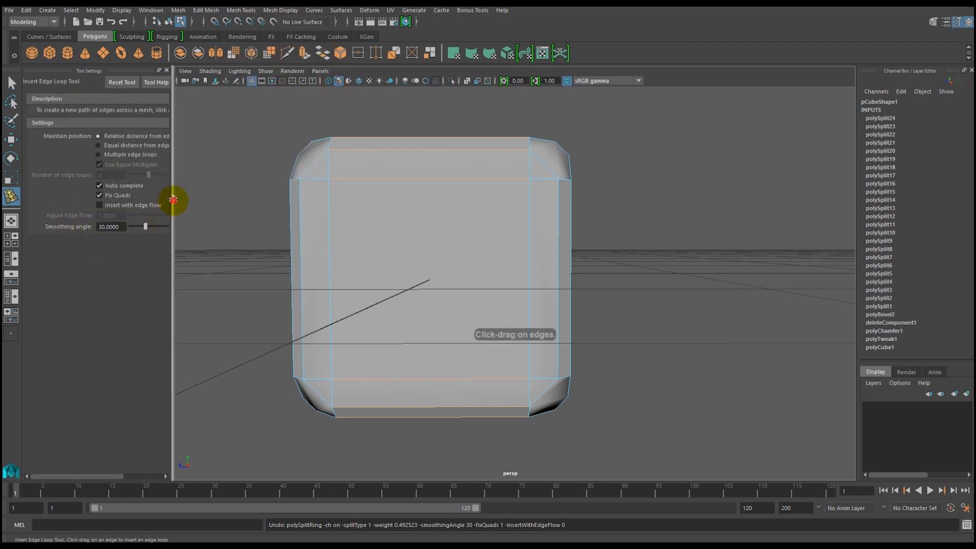
{"action": "left_click_drag", "start_coordinate": [172, 200], "coordinate": [203, 199]}
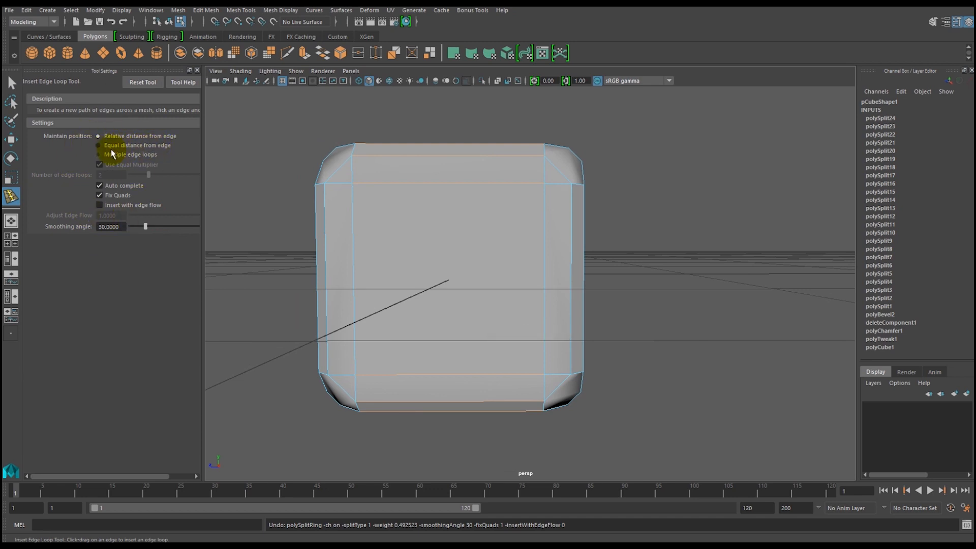
Try a vertical and a horizontal edge loop on the die with equal distance from edge, undoing each one.
{"action": "left_click", "coordinate": [98, 145]}
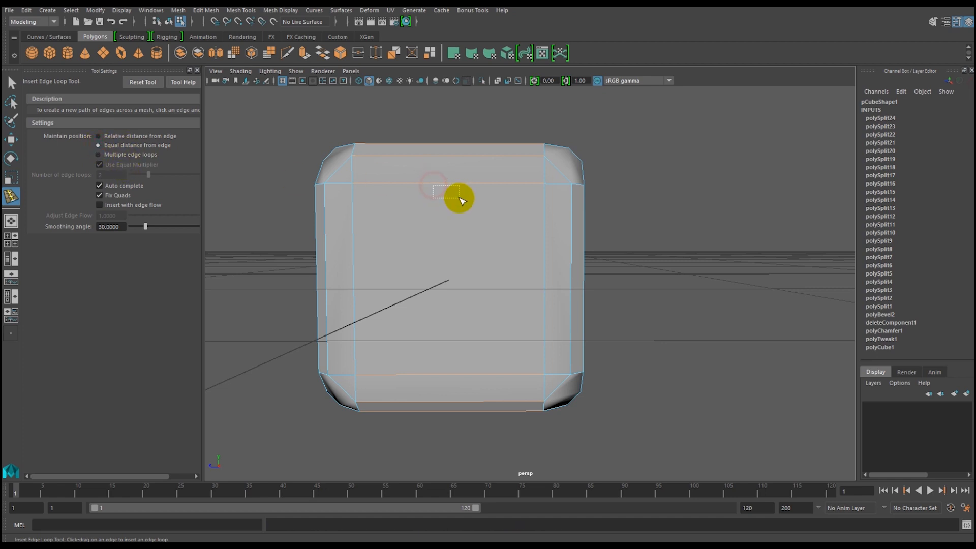
{"action": "left_click", "coordinate": [444, 190]}
{"action": "left_click_drag", "start_coordinate": [442, 184], "coordinate": [431, 203]}
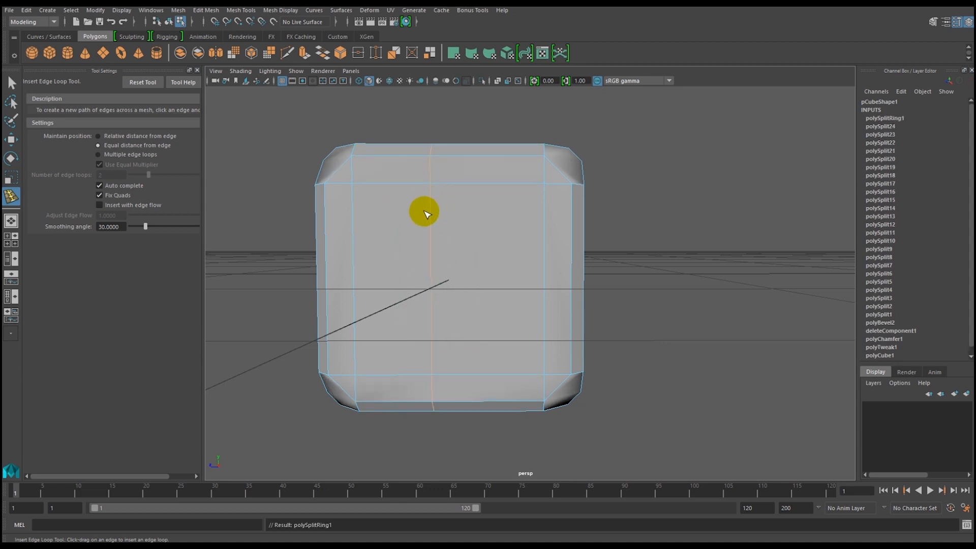
{"action": "key", "text": "ctrl+z"}
{"action": "left_click_drag", "start_coordinate": [350, 224], "coordinate": [370, 213]}
{"action": "key", "text": "ctrl+z"}
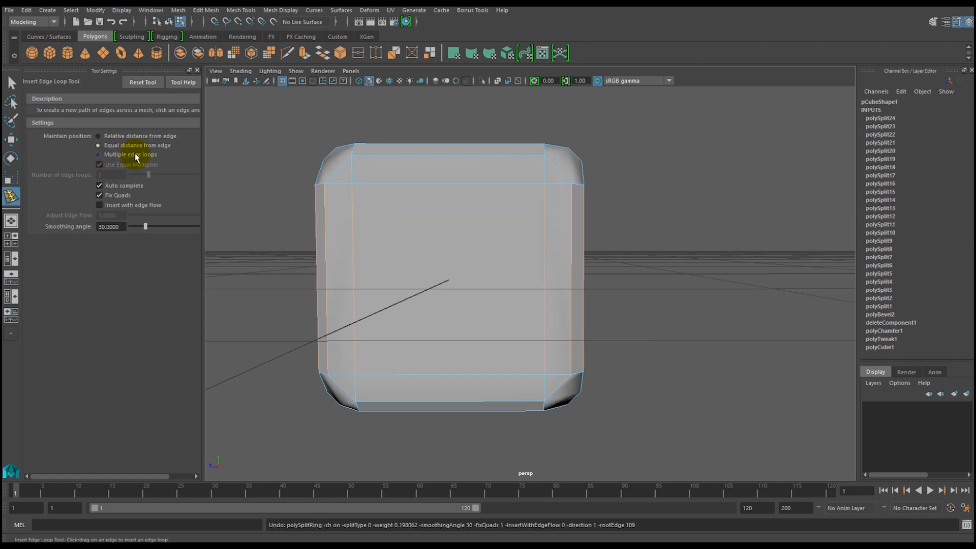
Set Insert Edge Loop to multiple edge loops, and try and undo two vertical and two horizontal loops on the die.
{"action": "left_click", "coordinate": [98, 154]}
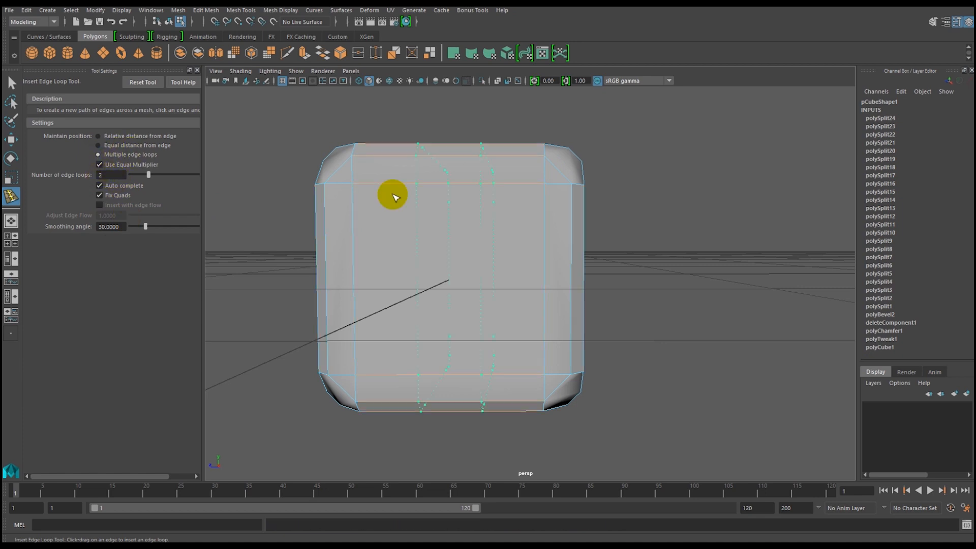
{"action": "left_click", "coordinate": [425, 214]}
{"action": "left_click_drag", "start_coordinate": [403, 318], "coordinate": [405, 276], "text": "alt"}
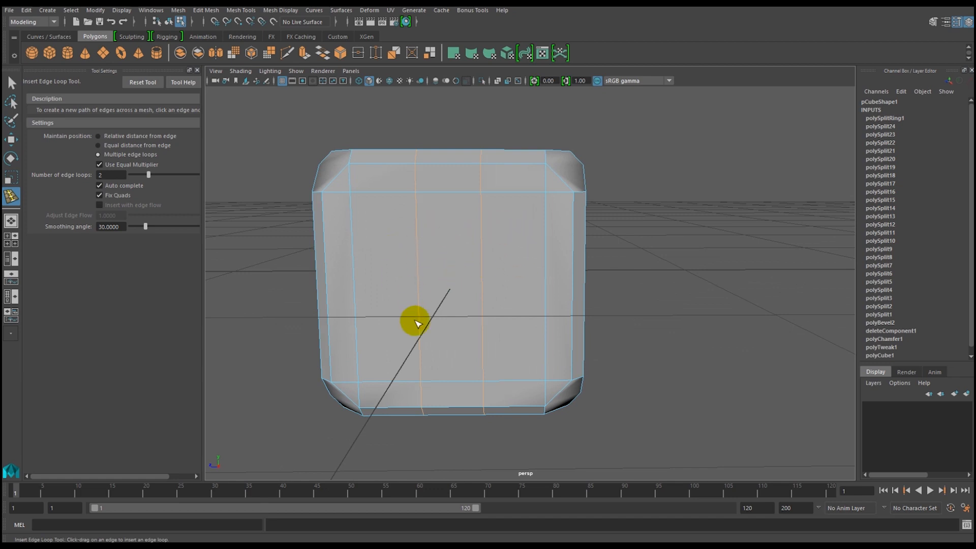
{"action": "left_click", "coordinate": [351, 258]}
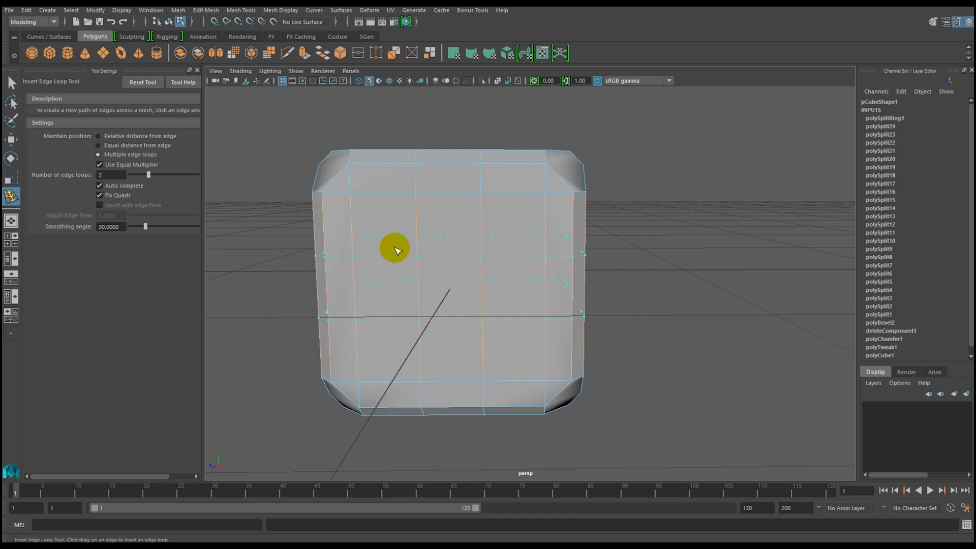
{"action": "left_click_drag", "start_coordinate": [390, 336], "coordinate": [353, 334], "text": "alt"}
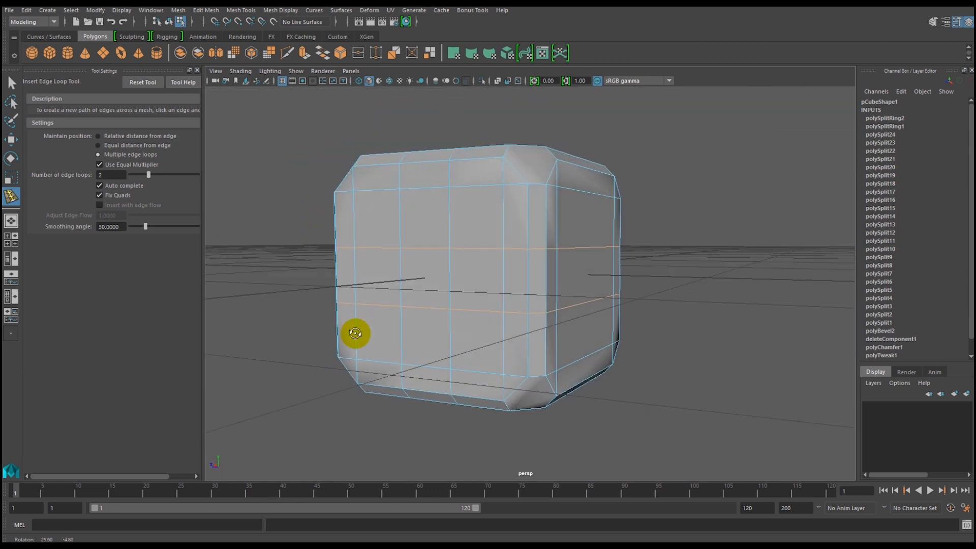
{"action": "key", "text": "ctrl+z"}
{"action": "left_click_drag", "start_coordinate": [377, 301], "coordinate": [396, 304], "text": "alt"}
Set the number of edge loops to 3 and insert three horizontal and three vertical loops across the die's front face.
{"action": "left_click_drag", "start_coordinate": [110, 174], "coordinate": [87, 176]}
{"action": "type", "text": "3"}
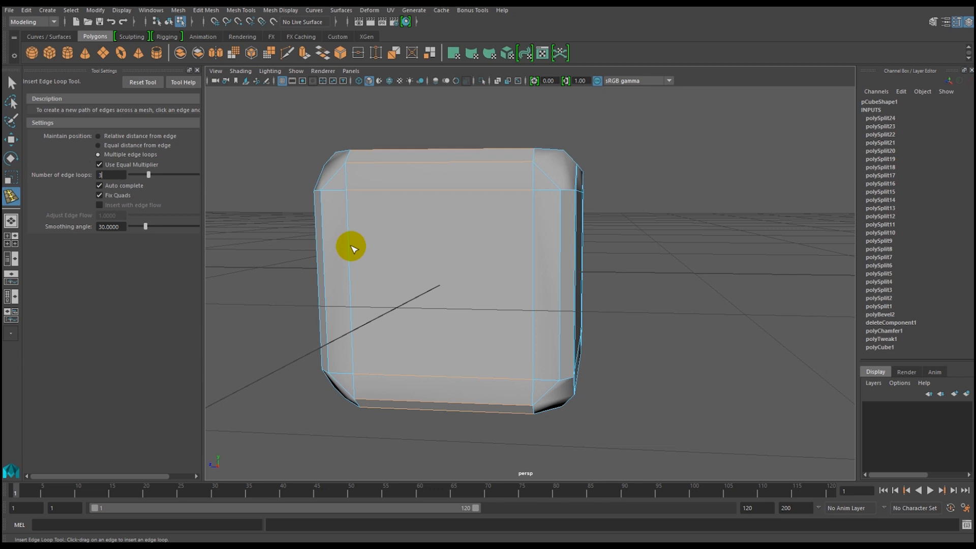
{"action": "left_click_drag", "start_coordinate": [348, 247], "coordinate": [433, 231]}
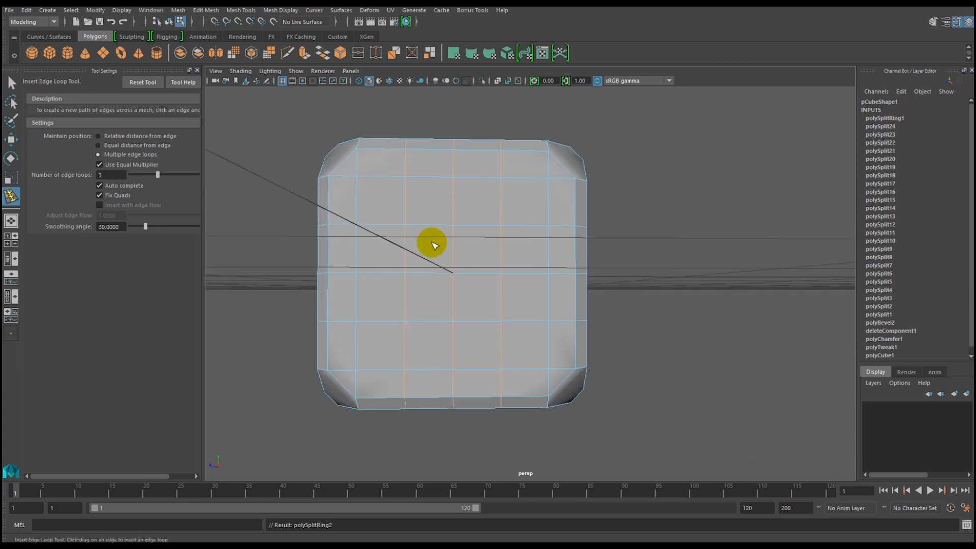
Undo the three horizontal and three vertical edge loops on the die.
{"action": "left_click_drag", "start_coordinate": [411, 318], "coordinate": [407, 301], "text": "alt"}
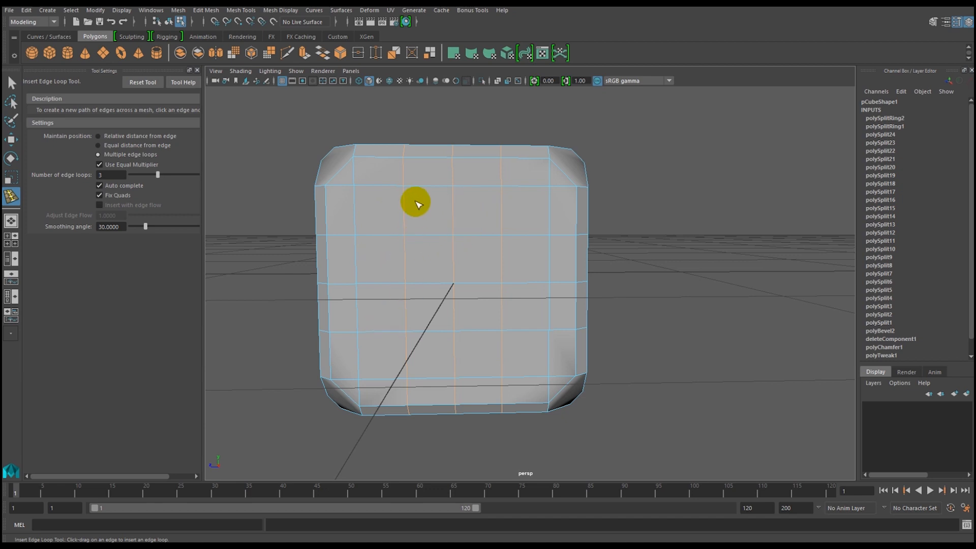
{"action": "key", "text": "ctrl+z"}
{"action": "key", "text": "ctrl+z"}
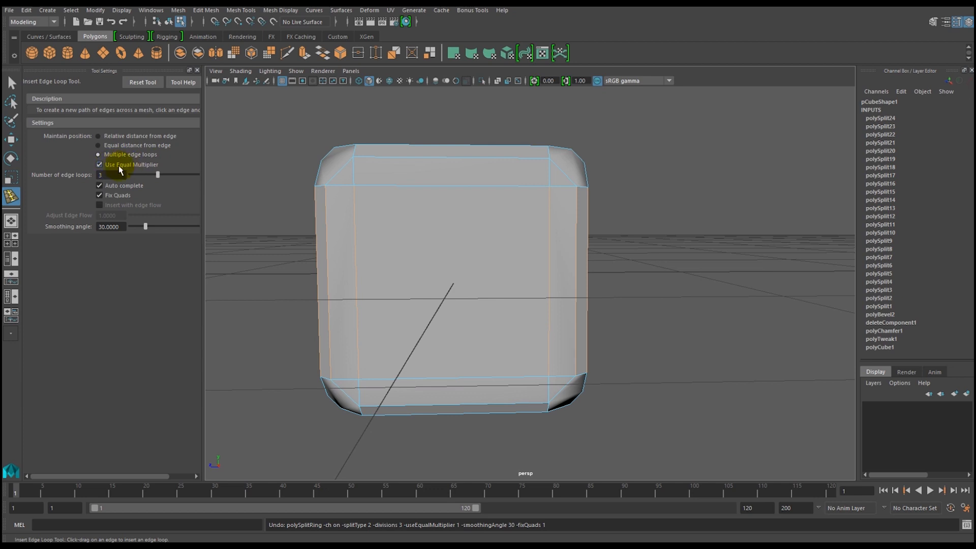
Try three vertical edge loops on the die with Use Equal Multiplier turned off, and undo them.
{"action": "left_click", "coordinate": [100, 164]}
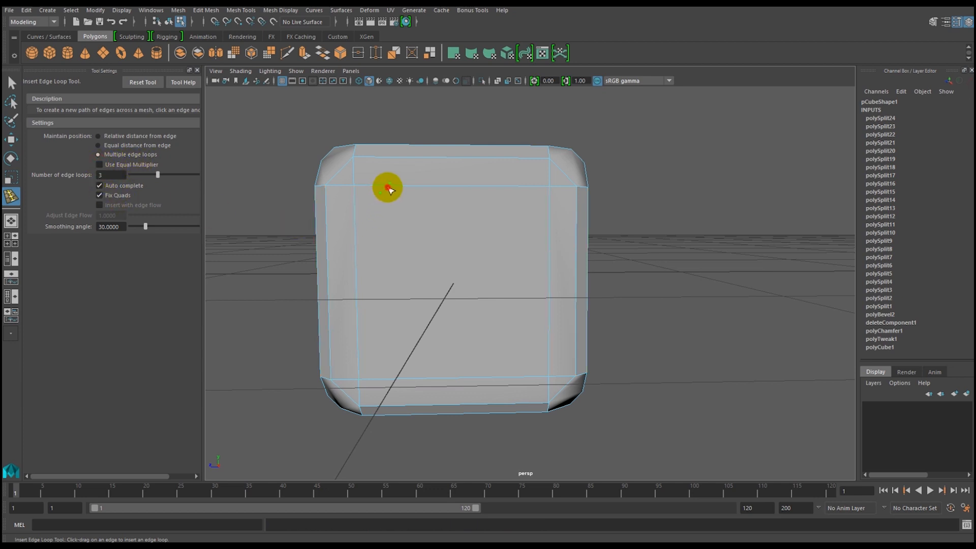
{"action": "left_click_drag", "start_coordinate": [428, 196], "coordinate": [417, 240], "text": "alt"}
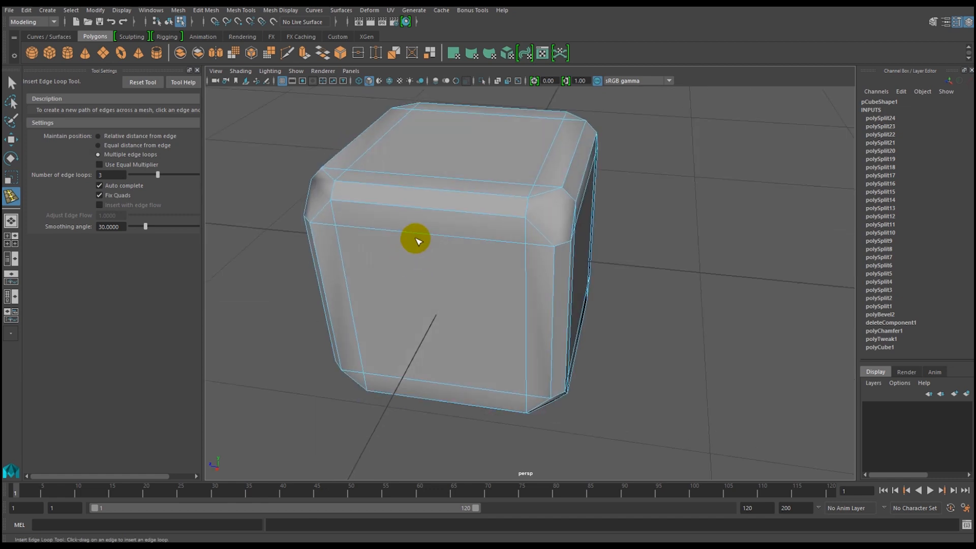
{"action": "left_click", "coordinate": [428, 239]}
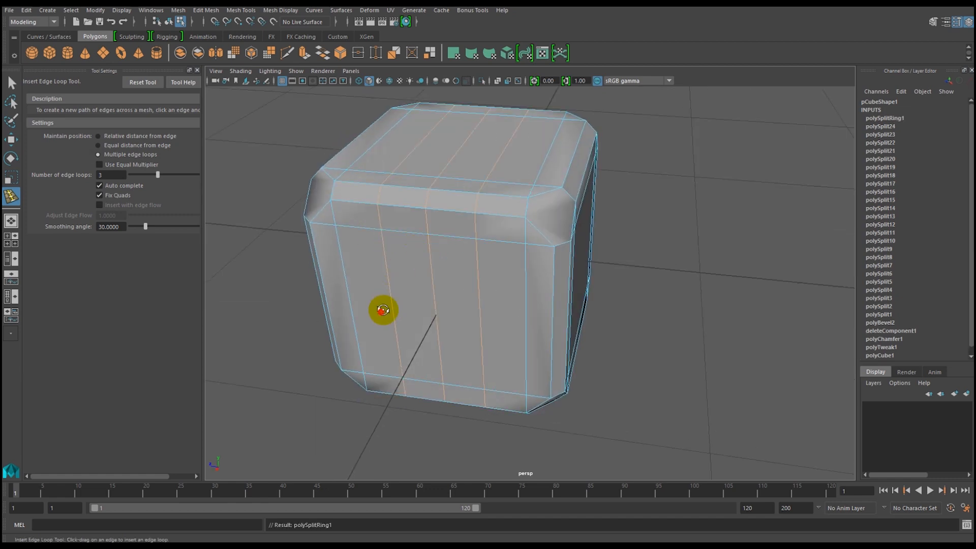
{"action": "left_click_drag", "start_coordinate": [383, 310], "coordinate": [403, 283], "text": "alt"}
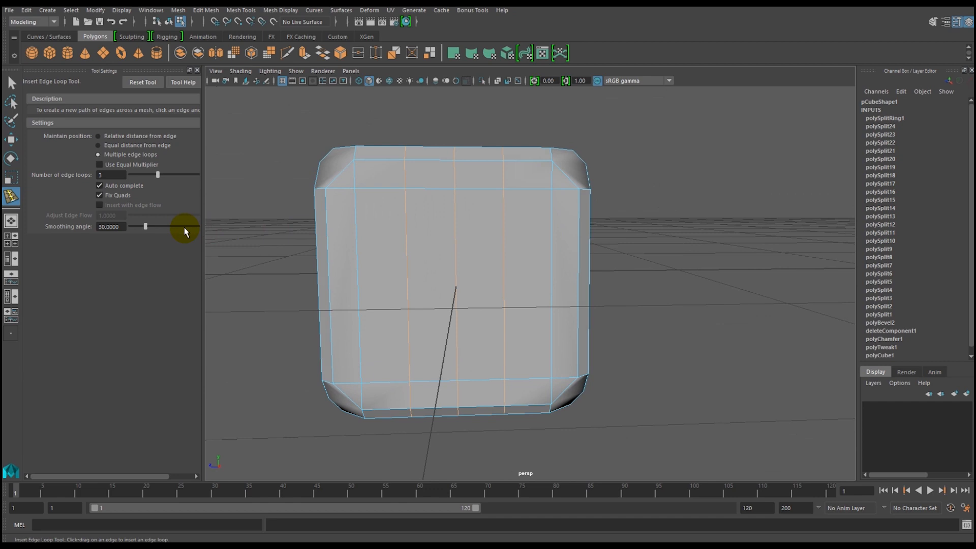
{"action": "key", "text": "ctrl+z"}
With Use Equal Multiplier on, set the number of edge loops to 2 and insert two vertical and two horizontal loops across the front face.
{"action": "double_click", "coordinate": [107, 177]}
{"action": "type", "text": "2"}
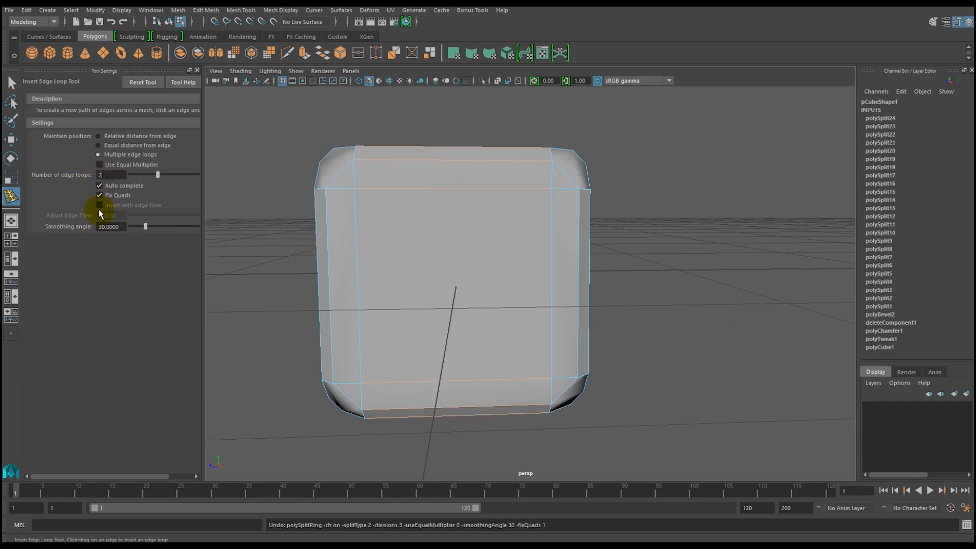
{"action": "left_click_drag", "start_coordinate": [408, 268], "coordinate": [406, 267], "text": "alt"}
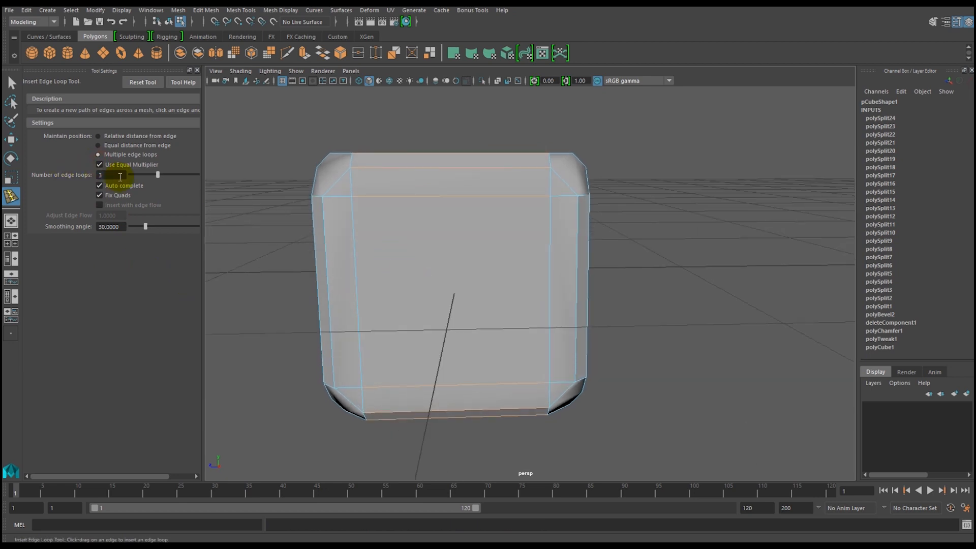
{"action": "type", "text": "2"}
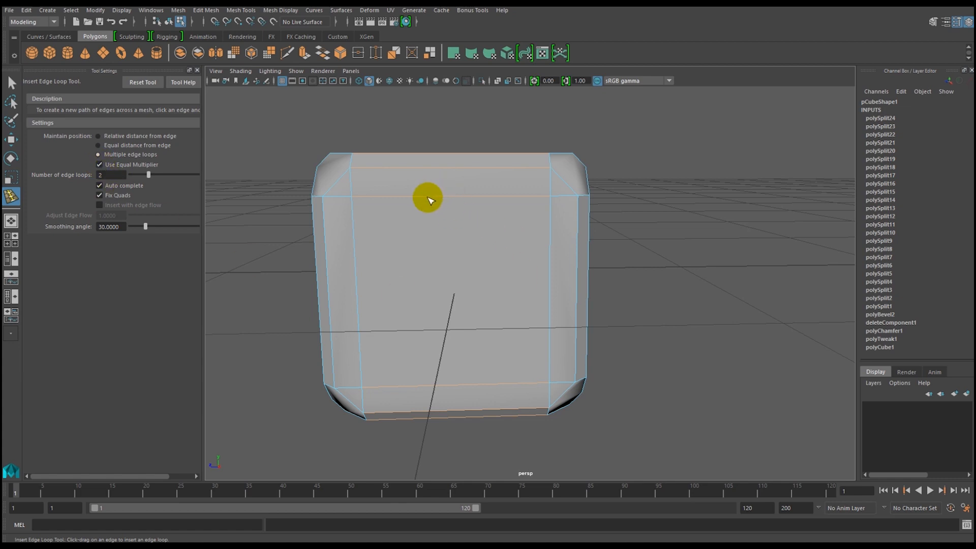
{"action": "mouse_move", "coordinate": [421, 198]}
{"action": "left_mouse_down"}
{"action": "mouse_move", "coordinate": [440, 203]}
{"action": "mouse_move", "coordinate": [421, 207]}
{"action": "left_mouse_up"}
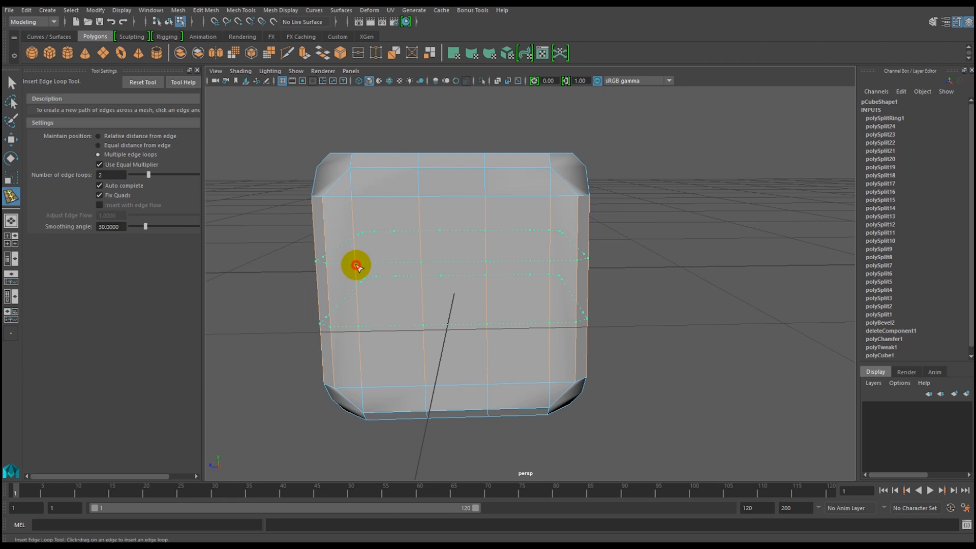
{"action": "left_click_drag", "start_coordinate": [359, 264], "coordinate": [358, 267]}
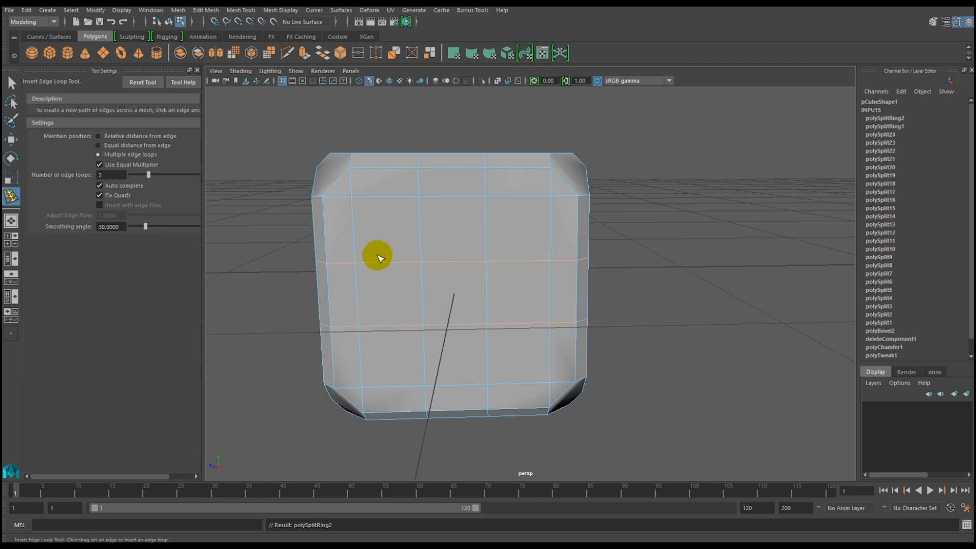
Insert two more edge loops across the top face in its undivided direction, and leave the Insert Edge Loop tool.
{"action": "left_click_drag", "start_coordinate": [359, 256], "coordinate": [454, 277], "text": "alt"}
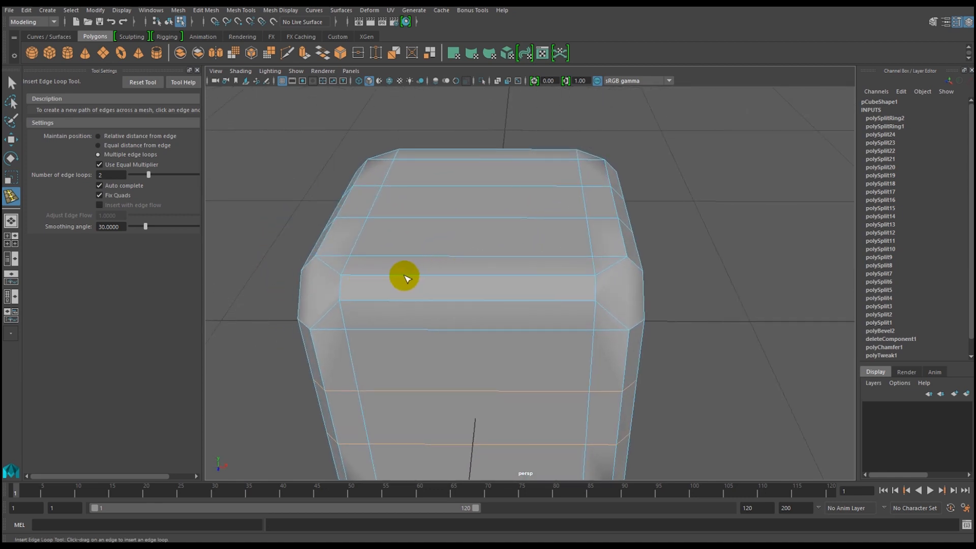
{"action": "left_click", "coordinate": [401, 266]}
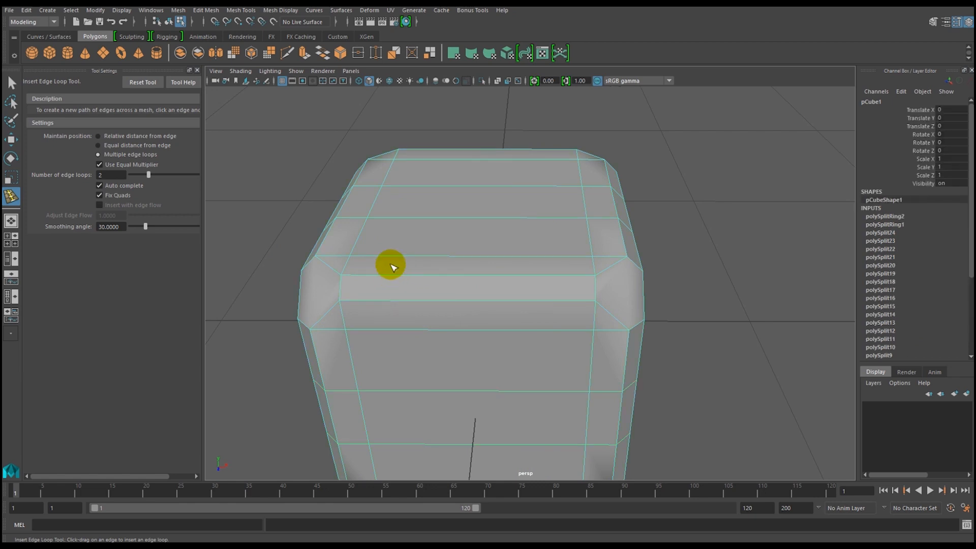
{"action": "left_click_drag", "start_coordinate": [390, 278], "coordinate": [424, 279]}
{"action": "right_click_drag", "start_coordinate": [617, 340], "coordinate": [483, 347], "text": "alt"}
{"action": "left_click_drag", "start_coordinate": [483, 347], "coordinate": [406, 277], "text": "alt"}
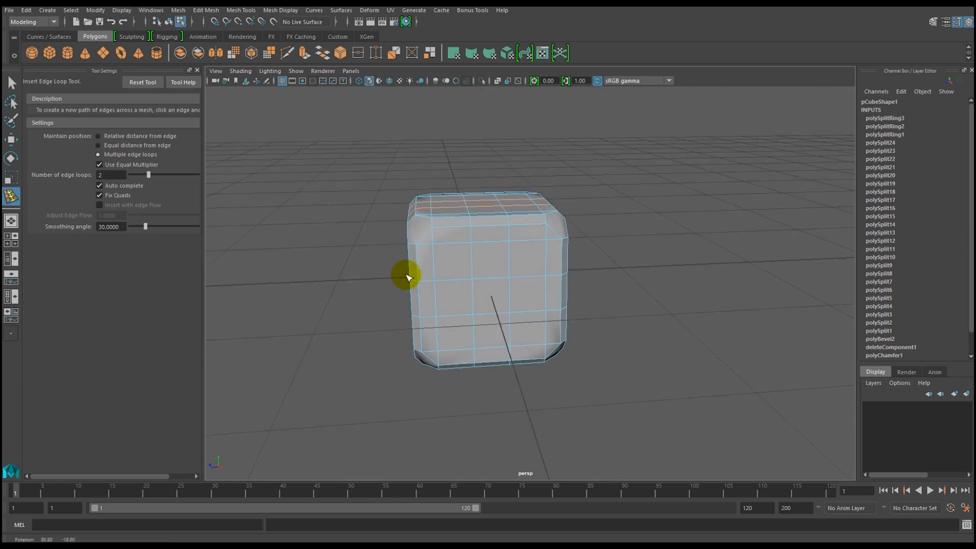
{"action": "right_click_drag", "start_coordinate": [407, 254], "coordinate": [509, 379], "text": "alt"}
{"action": "left_click_drag", "start_coordinate": [503, 373], "coordinate": [465, 367], "text": "alt"}
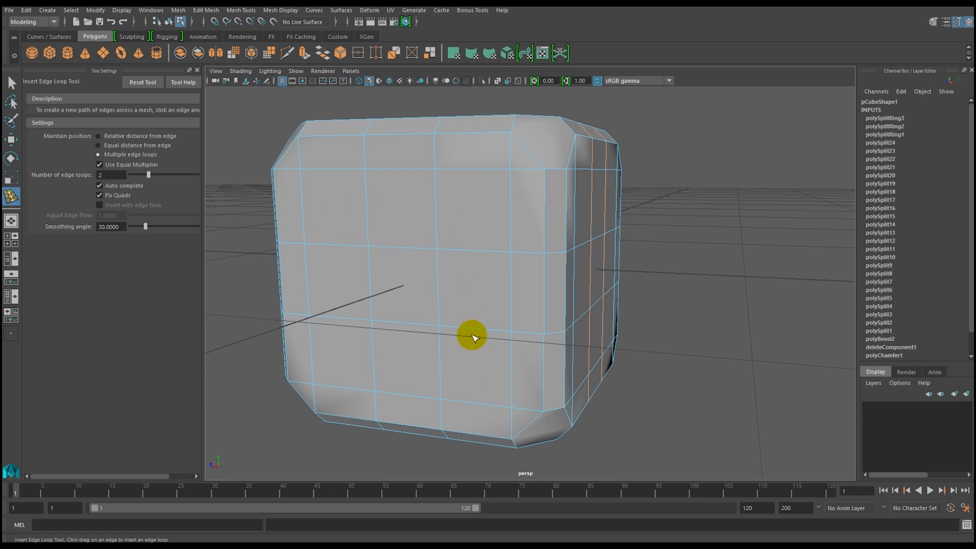
{"action": "right_click_drag", "start_coordinate": [531, 327], "coordinate": [468, 326], "text": "alt"}
{"action": "left_click_drag", "start_coordinate": [468, 326], "coordinate": [398, 220], "text": "alt"}
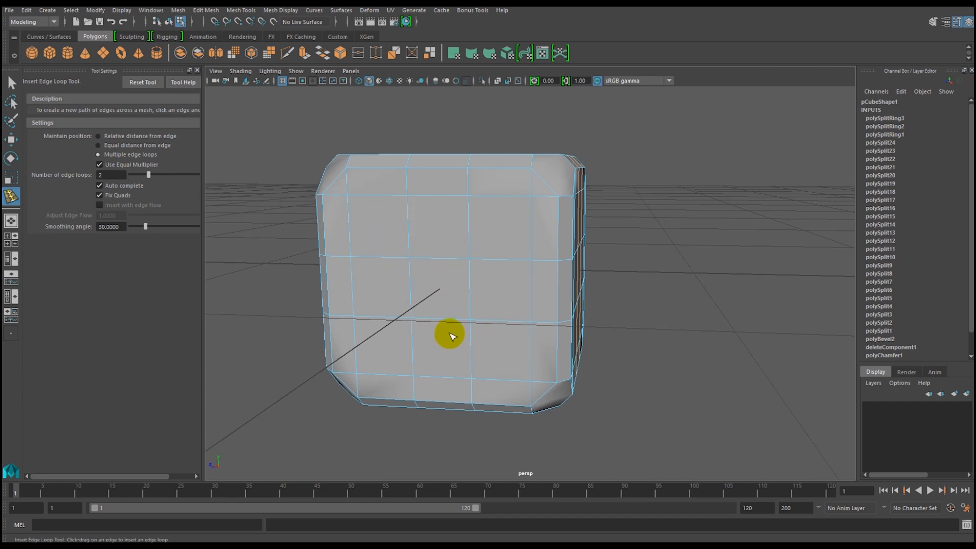
{"action": "left_click_drag", "start_coordinate": [436, 320], "coordinate": [442, 318], "text": "alt"}
{"action": "key", "text": "q"}
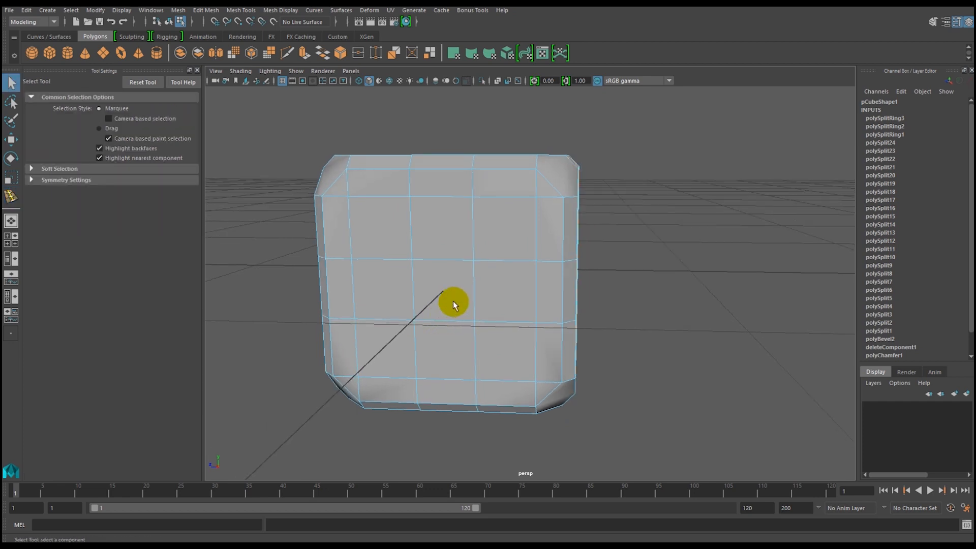
Return the die to object mode and examine the edge loop grid on its faces from several angles.
{"action": "right_click_drag", "start_coordinate": [426, 226], "coordinate": [460, 286], "text": "alt"}
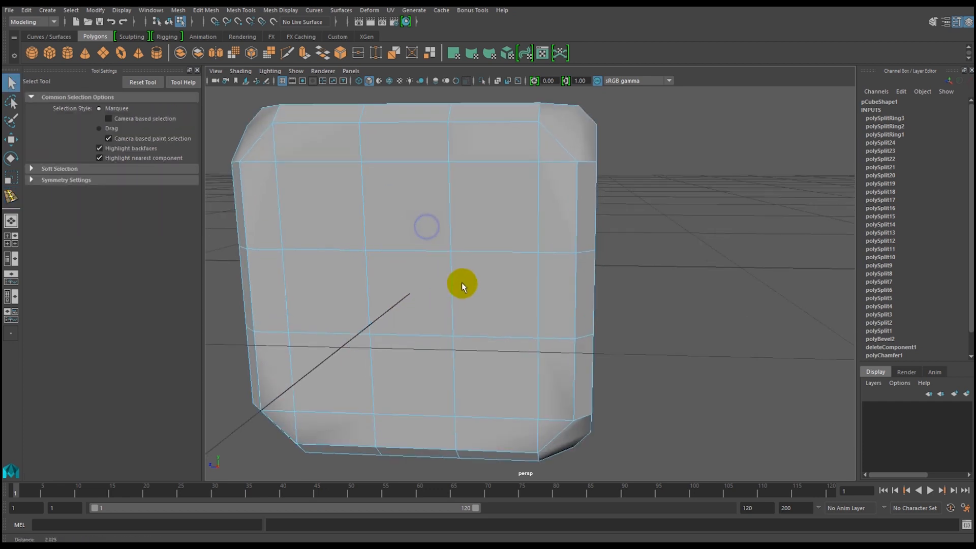
{"action": "middle_click_drag", "start_coordinate": [461, 285], "coordinate": [489, 286], "text": "alt"}
{"action": "right_click_drag", "start_coordinate": [489, 237], "coordinate": [520, 221]}
{"action": "left_click", "coordinate": [429, 255]}
{"action": "right_click_drag", "start_coordinate": [582, 330], "coordinate": [479, 322], "text": "alt"}
{"action": "left_click_drag", "start_coordinate": [480, 321], "coordinate": [460, 335], "text": "alt"}
{"action": "right_click_drag", "start_coordinate": [522, 333], "coordinate": [481, 332], "text": "alt"}
{"action": "left_click_drag", "start_coordinate": [482, 330], "coordinate": [427, 333], "text": "alt"}
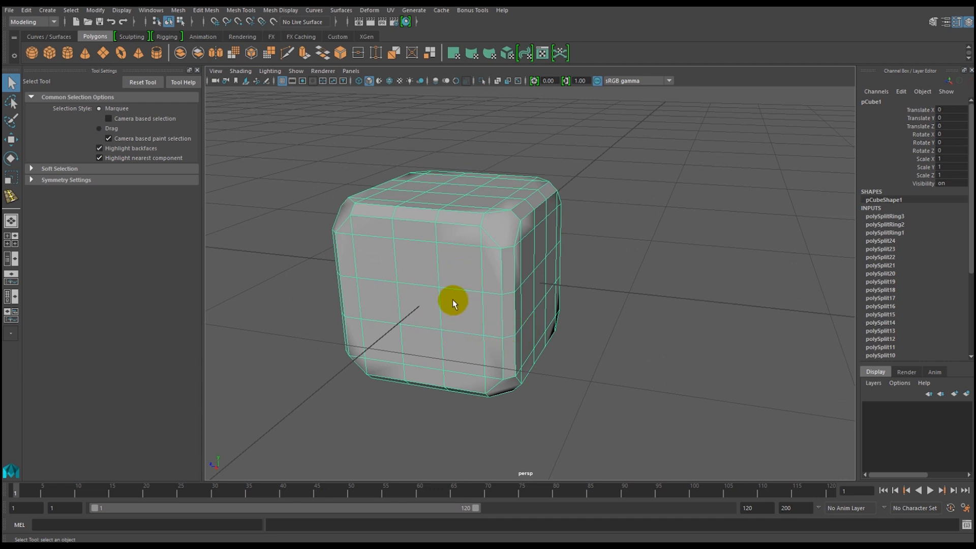
{"action": "left_click_drag", "start_coordinate": [450, 288], "coordinate": [461, 307], "text": "alt"}
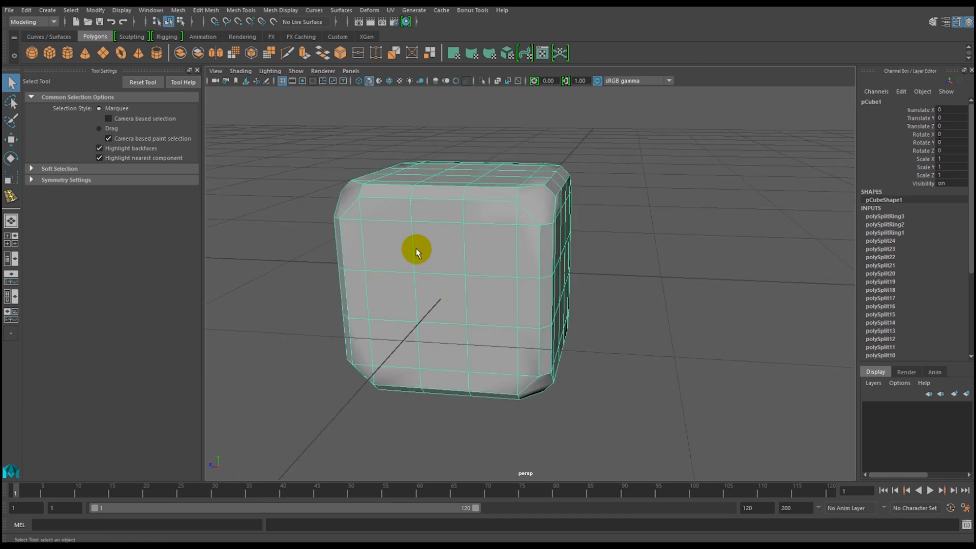
{"action": "left_click_drag", "start_coordinate": [440, 280], "coordinate": [474, 163], "text": "alt"}
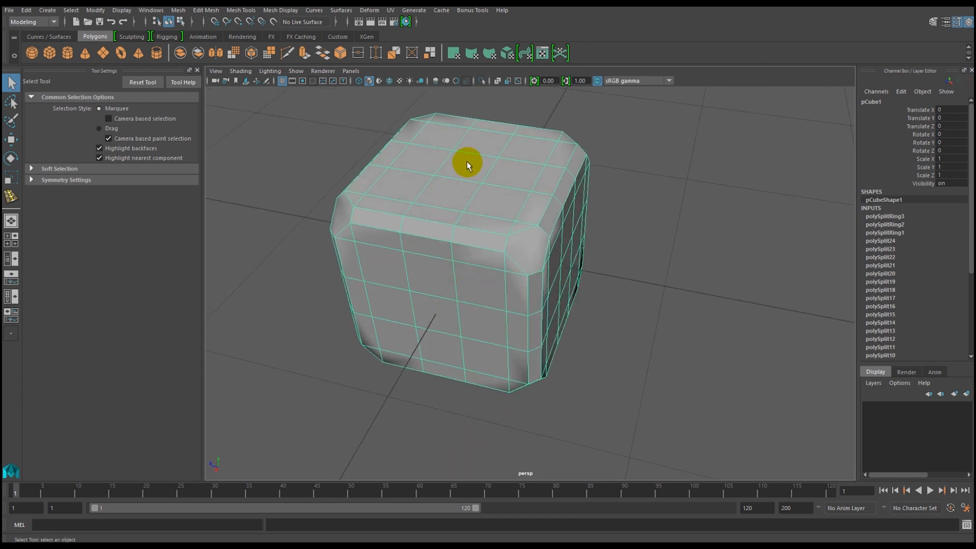
{"action": "left_click_drag", "start_coordinate": [460, 318], "coordinate": [487, 302], "text": "alt"}
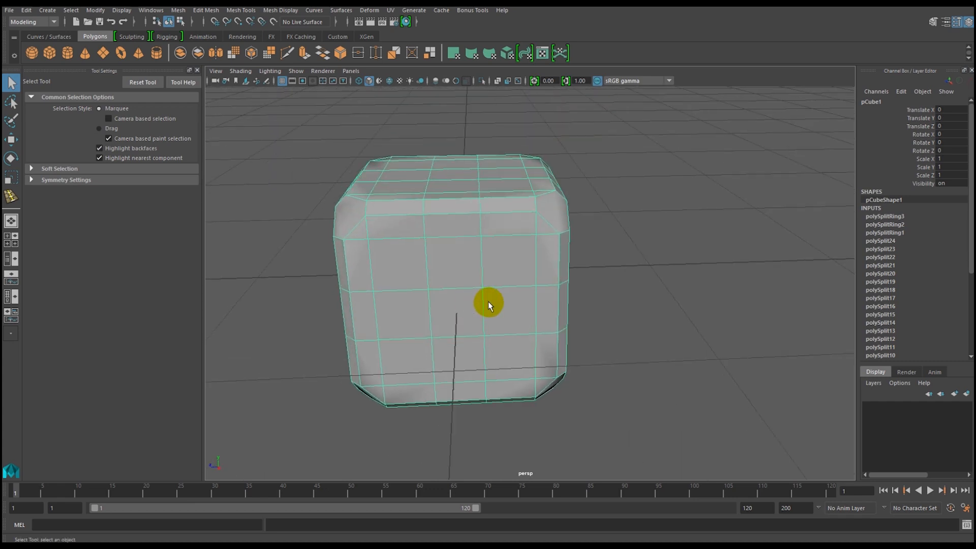
{"action": "right_click_drag", "start_coordinate": [486, 301], "coordinate": [446, 300], "text": "alt"}
{"action": "left_click_drag", "start_coordinate": [440, 298], "coordinate": [421, 257], "text": "alt"}
{"action": "right_click_drag", "start_coordinate": [422, 257], "coordinate": [419, 261], "text": "alt"}
Switch to face selection and select the centre square on one side and two diagonal corner squares on the adjacent side.
{"action": "right_click", "coordinate": [419, 262]}
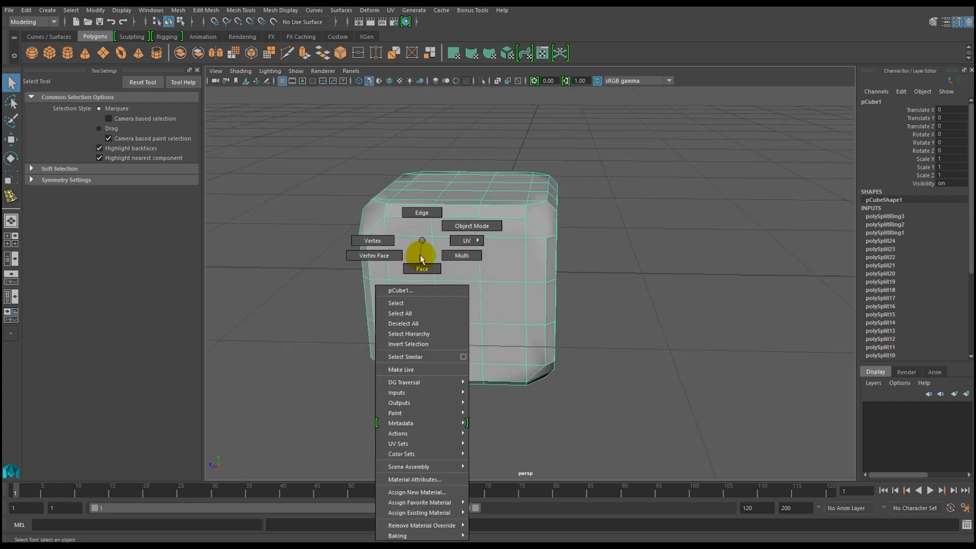
{"action": "left_click", "coordinate": [422, 268]}
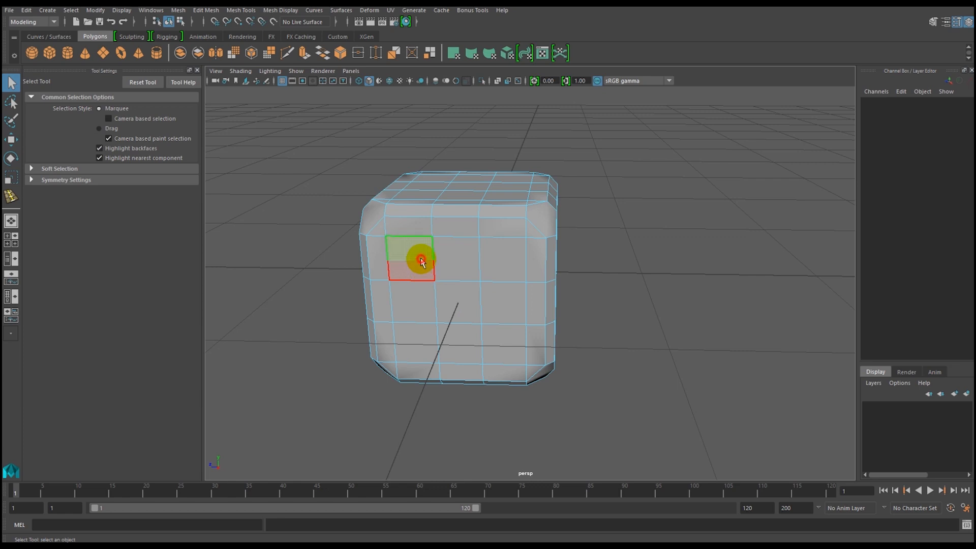
{"action": "left_click", "coordinate": [421, 262]}
{"action": "left_click", "coordinate": [458, 301]}
{"action": "left_click_drag", "start_coordinate": [455, 319], "coordinate": [344, 320], "text": "alt"}
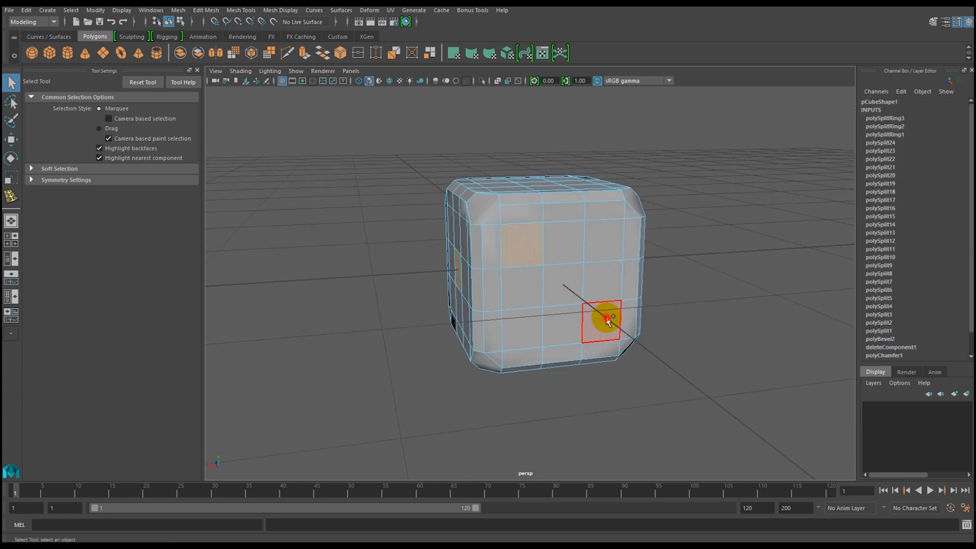
Add the three diagonal squares on the next side of the die to the selection.
{"action": "left_click_drag", "start_coordinate": [636, 331], "coordinate": [545, 293], "text": "alt"}
{"action": "left_click", "coordinate": [547, 283]}
{"action": "left_click", "coordinate": [588, 331], "text": "shift"}
{"action": "left_click", "coordinate": [620, 379], "text": "shift"}
Add the four corner squares on the following side of the die to the selection.
{"action": "left_click_drag", "start_coordinate": [680, 375], "coordinate": [530, 348], "text": "alt"}
{"action": "left_click", "coordinate": [487, 275]}
{"action": "left_click", "coordinate": [580, 276], "text": "shift"}
{"action": "left_click", "coordinate": [494, 351], "text": "shift"}
Add the centre square and four corner squares on another face to the selection for the five pips.
{"action": "left_click_drag", "start_coordinate": [548, 328], "coordinate": [531, 320], "text": "alt"}
{"action": "left_click", "coordinate": [475, 270], "text": "shift"}
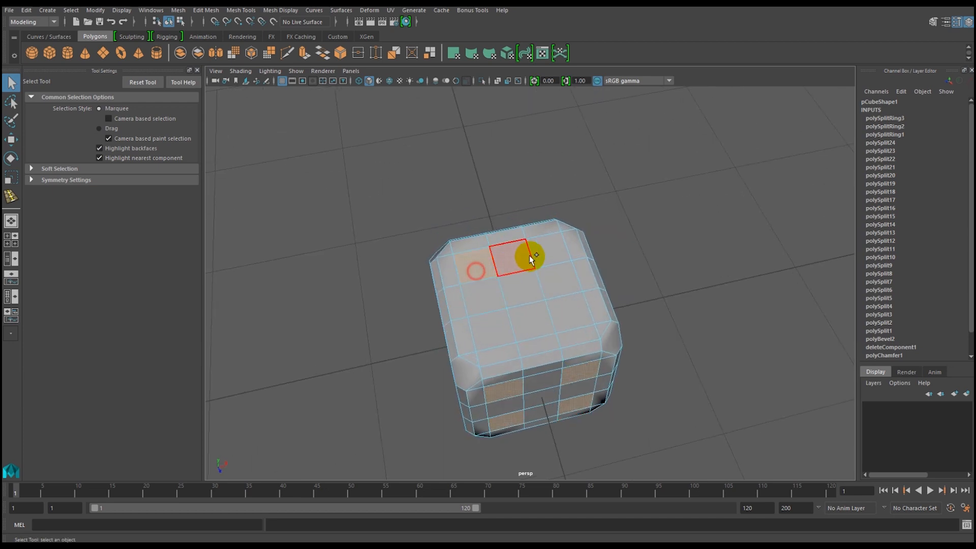
{"action": "left_click", "coordinate": [523, 287], "text": "shift"}
{"action": "left_click", "coordinate": [563, 309], "text": "shift"}
{"action": "left_click", "coordinate": [490, 329], "text": "shift"}
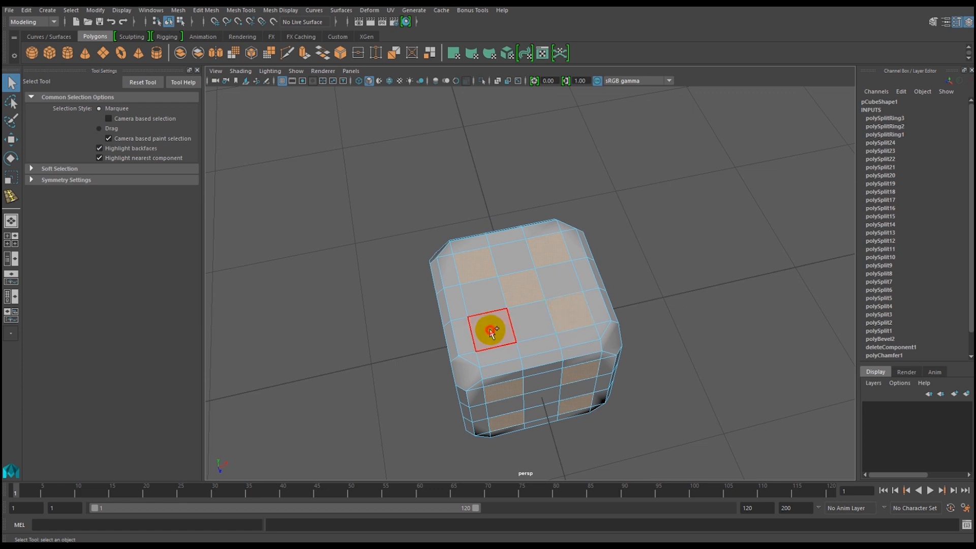
Add the squares for the pips on the die's remaining blank face to the selection.
{"action": "left_click", "coordinate": [542, 435], "text": "shift"}
{"action": "left_click_drag", "start_coordinate": [541, 435], "coordinate": [568, 324], "text": "alt"}
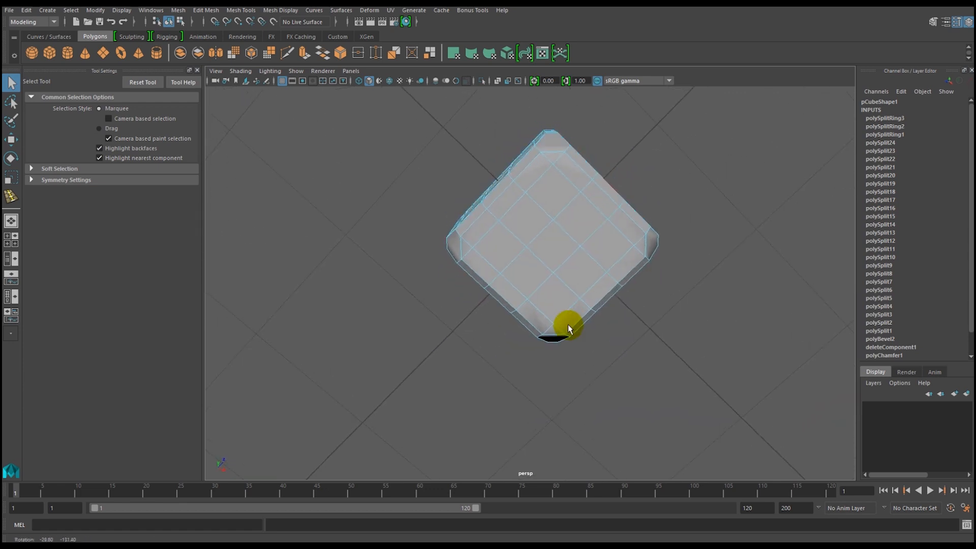
{"action": "left_click", "coordinate": [603, 243], "text": "shift"}
{"action": "left_click", "coordinate": [540, 293], "text": "shift"}
{"action": "left_click_drag", "start_coordinate": [575, 320], "coordinate": [401, 419], "text": "alt"}
{"action": "left_click", "coordinate": [526, 318], "text": "ctrl"}
{"action": "left_click_drag", "start_coordinate": [605, 238], "coordinate": [562, 358], "text": "alt"}
Deselect the extra square beside the one-pip centre and the extra square on the two-pip side.
{"action": "left_click", "coordinate": [472, 303], "text": "ctrl+shift"}
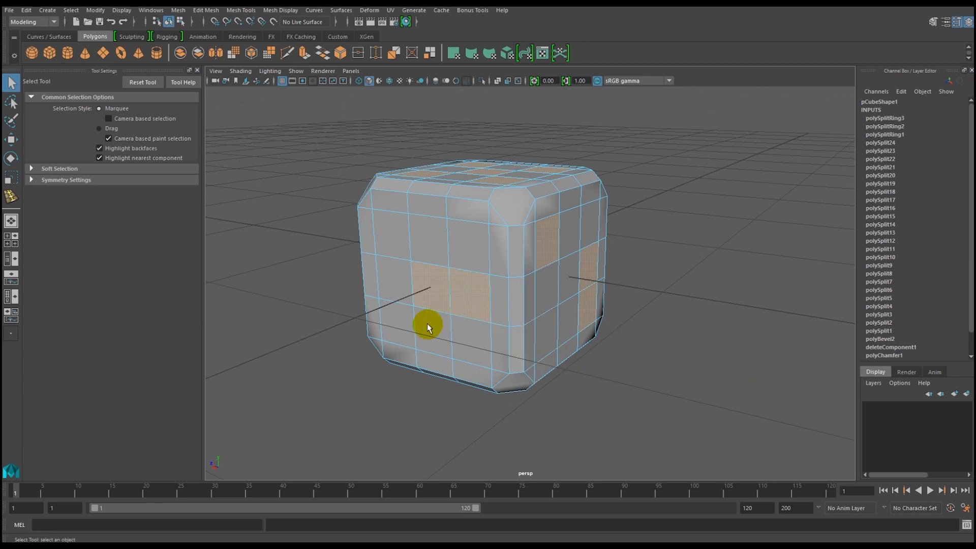
{"action": "left_click_drag", "start_coordinate": [616, 374], "coordinate": [509, 332], "text": "alt"}
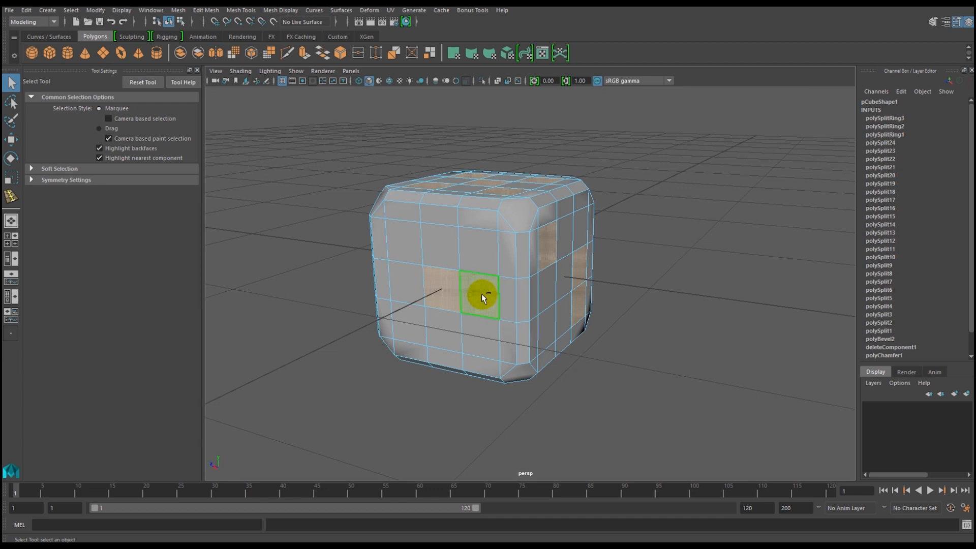
{"action": "left_click_drag", "start_coordinate": [635, 409], "coordinate": [544, 406], "text": "alt"}
{"action": "left_click", "coordinate": [597, 298], "text": "ctrl"}
Try adding neighbouring squares on the two-pip side to the selection and deselect them, keeping only the two diagonal squares.
{"action": "left_click_drag", "start_coordinate": [562, 405], "coordinate": [541, 434], "text": "alt"}
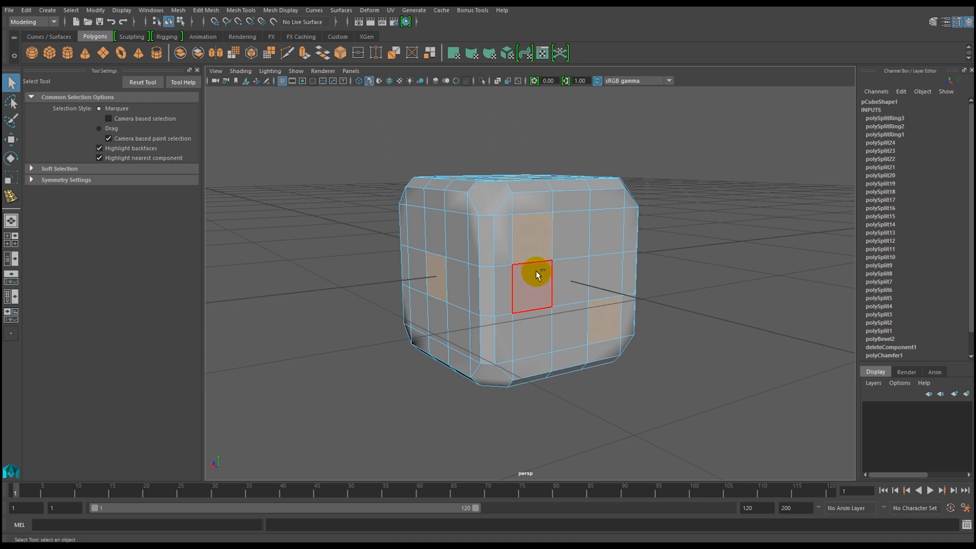
{"action": "left_click", "coordinate": [536, 283], "text": "ctrl"}
{"action": "left_click", "coordinate": [559, 296], "text": "shift"}
{"action": "left_click", "coordinate": [563, 320], "text": "shift"}
{"action": "left_click", "coordinate": [568, 252], "text": "shift"}
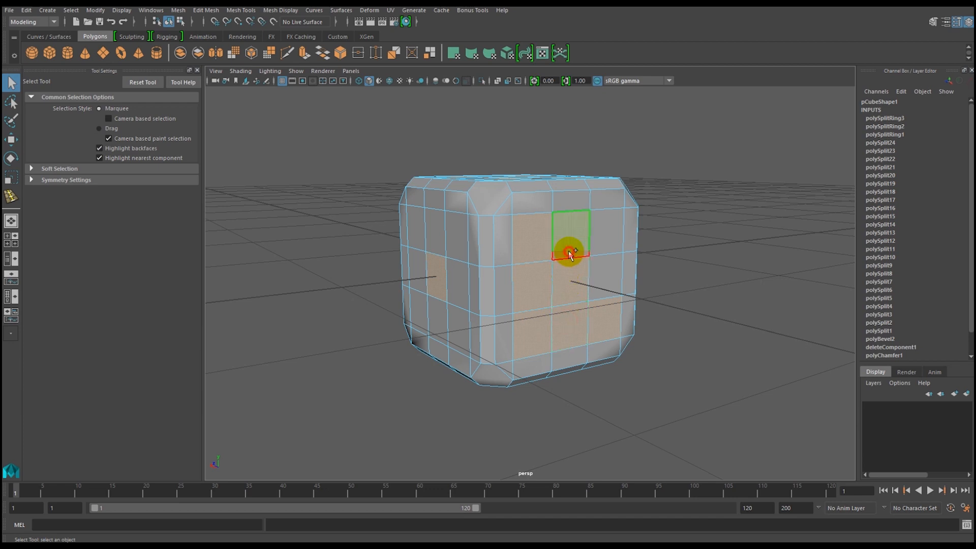
{"action": "left_click", "coordinate": [570, 282], "text": "ctrl"}
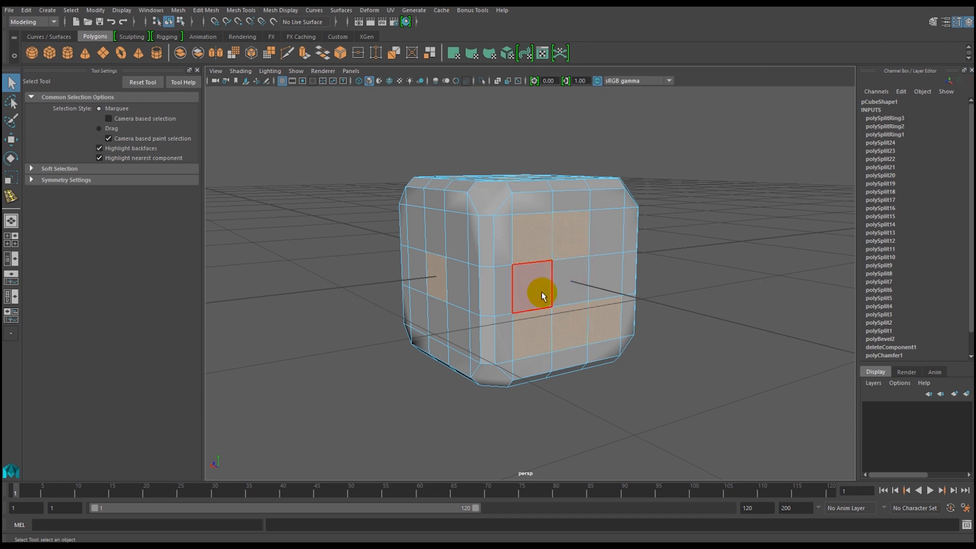
{"action": "left_click", "coordinate": [567, 243], "text": "ctrl"}
{"action": "left_click", "coordinate": [530, 336], "text": "ctrl"}
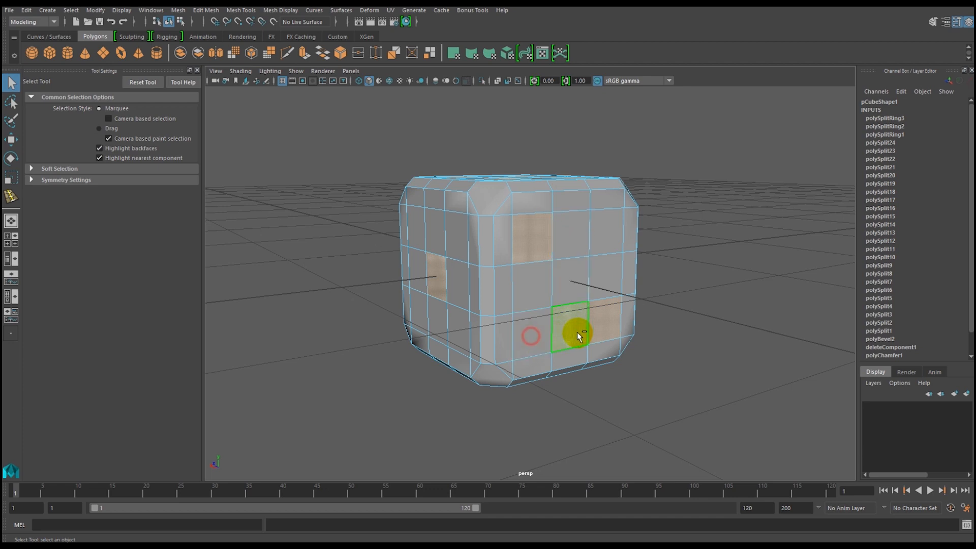
{"action": "left_click", "coordinate": [569, 329], "text": "ctrl"}
{"action": "left_click_drag", "start_coordinate": [664, 367], "coordinate": [644, 363], "text": "alt"}
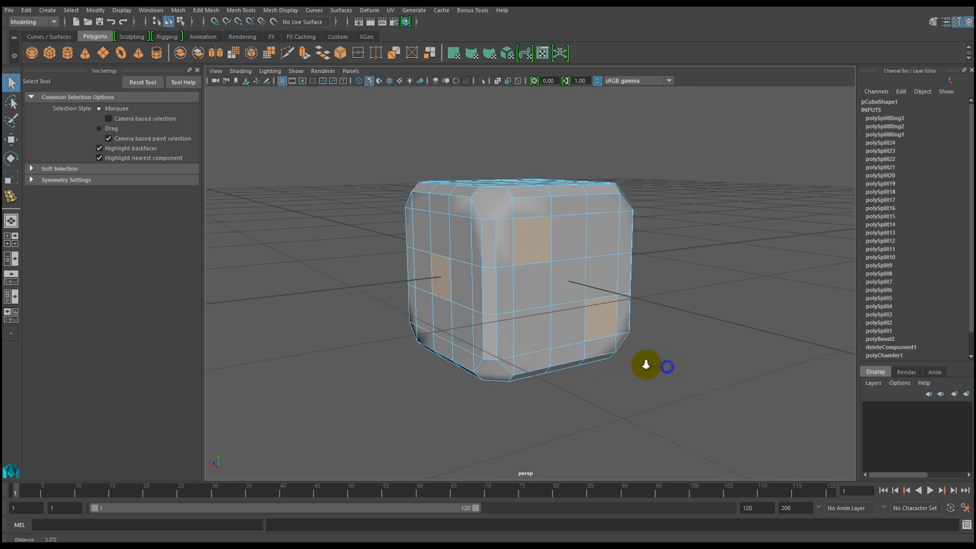
Examine the die's one-pip and two-pip sides to check which squares are selected.
{"action": "left_click", "coordinate": [537, 291], "text": "ctrl"}
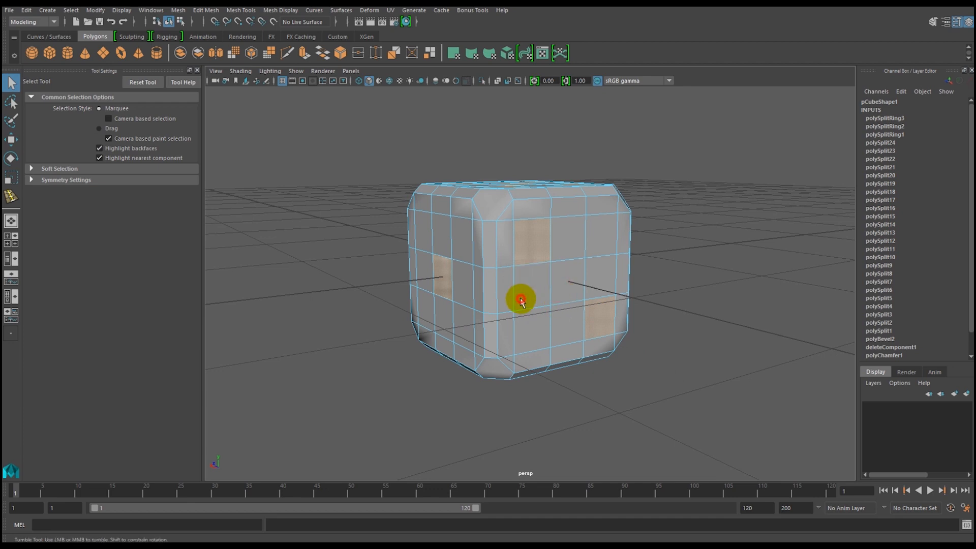
{"action": "left_click", "coordinate": [468, 325], "text": "alt"}
{"action": "mouse_move", "coordinate": [515, 318]}
{"action": "left_mouse_down", "text": "alt"}
{"action": "mouse_move", "coordinate": [548, 318]}
{"action": "mouse_move", "coordinate": [492, 322]}
{"action": "mouse_move", "coordinate": [574, 323]}
{"action": "mouse_move", "coordinate": [490, 305]}
{"action": "mouse_move", "coordinate": [518, 273]}
{"action": "left_mouse_up", "text": "alt"}
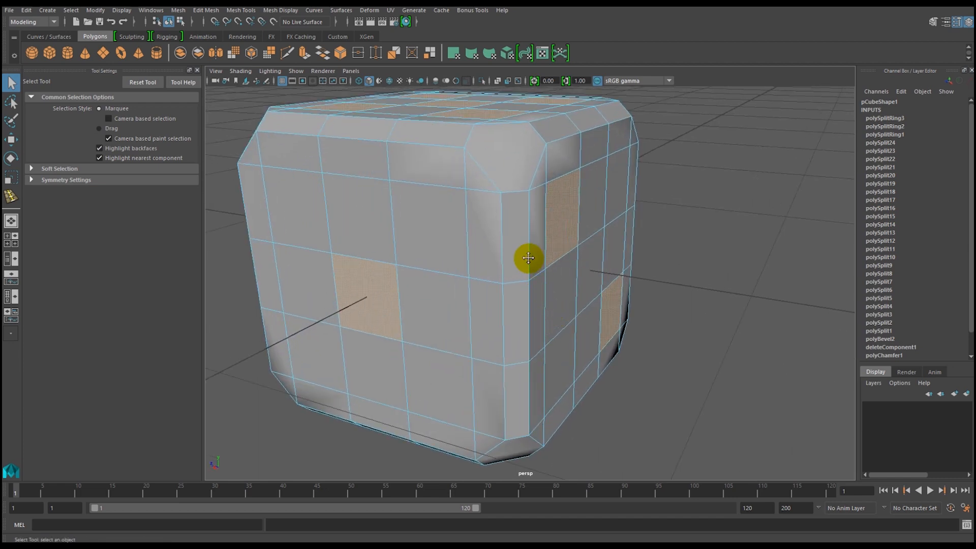
{"action": "left_click_drag", "start_coordinate": [525, 257], "coordinate": [642, 311], "text": "alt"}
{"action": "right_click_drag", "start_coordinate": [643, 311], "coordinate": [558, 275], "text": "alt"}
{"action": "left_click_drag", "start_coordinate": [598, 299], "coordinate": [474, 305], "text": "alt"}
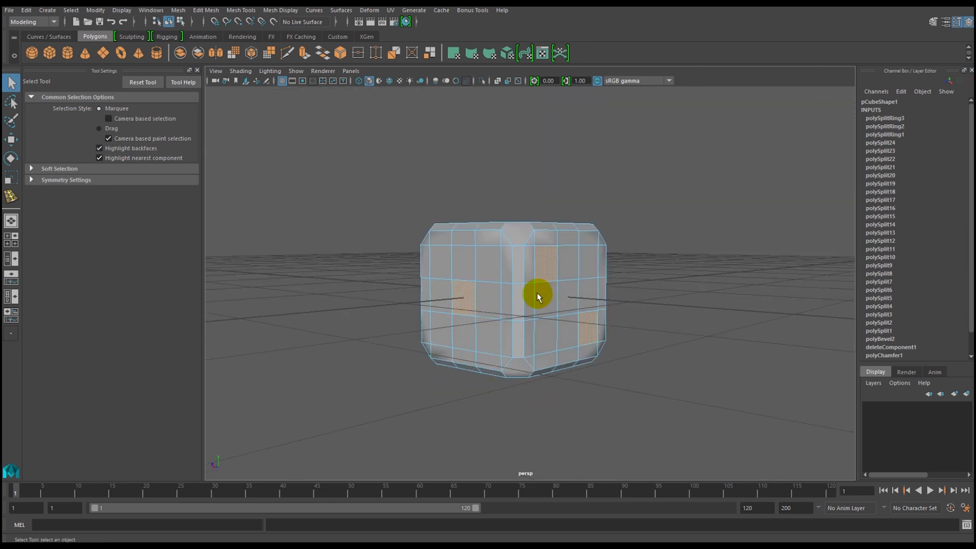
{"action": "left_click_drag", "start_coordinate": [495, 323], "coordinate": [503, 326], "text": "alt"}
{"action": "left_click", "coordinate": [491, 313]}
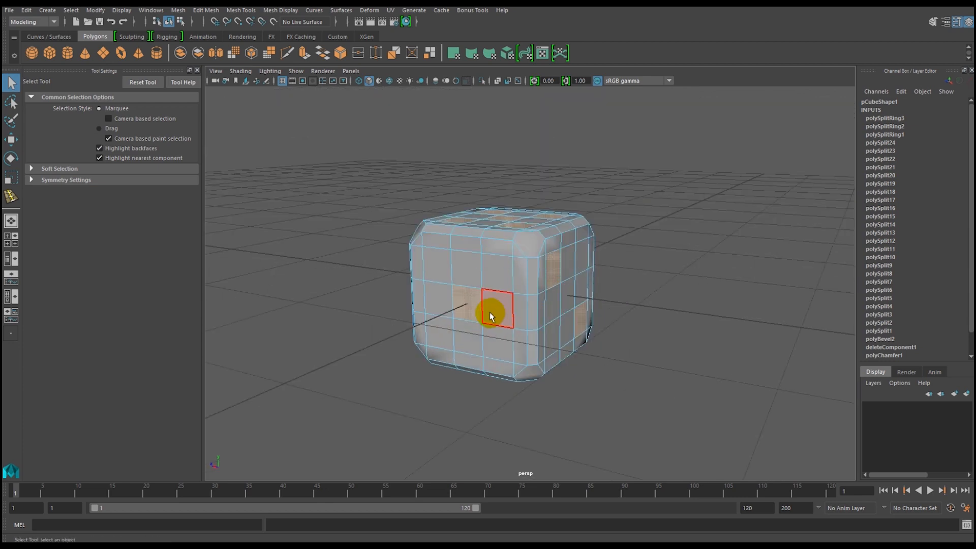
Examine the die's underside and its adjoining sides to check the squares selected for the pips.
{"action": "left_click", "coordinate": [501, 384]}
{"action": "left_click_drag", "start_coordinate": [493, 396], "coordinate": [430, 409], "text": "alt"}
{"action": "middle_click_drag", "start_coordinate": [516, 407], "coordinate": [481, 407], "text": "alt"}
{"action": "left_click_drag", "start_coordinate": [481, 407], "coordinate": [434, 416], "text": "alt"}
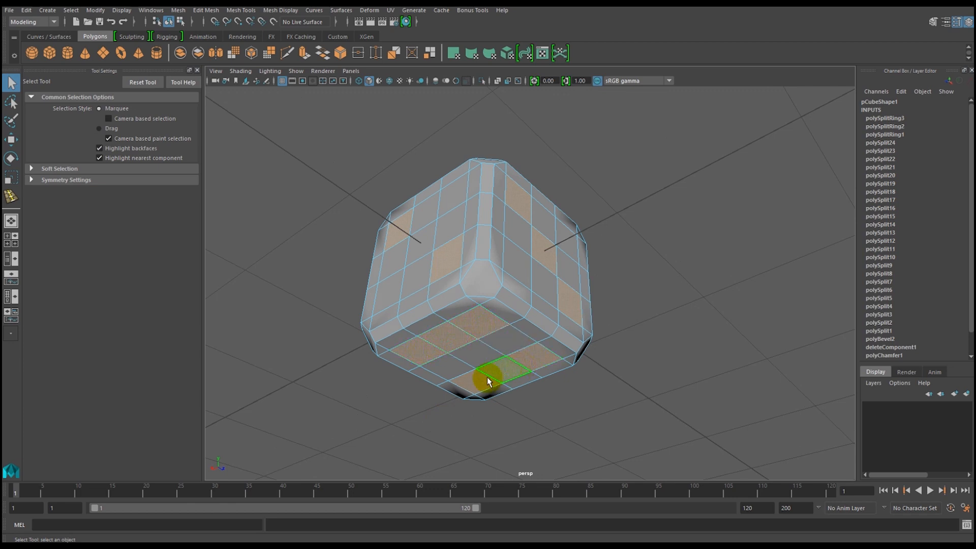
{"action": "left_click", "coordinate": [461, 338], "text": "shift"}
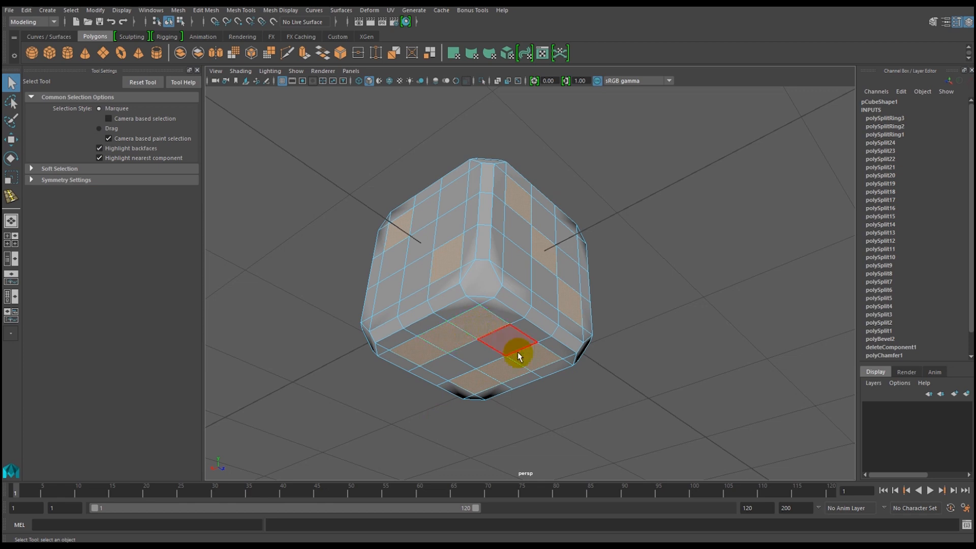
{"action": "left_click", "coordinate": [464, 380], "text": "shift"}
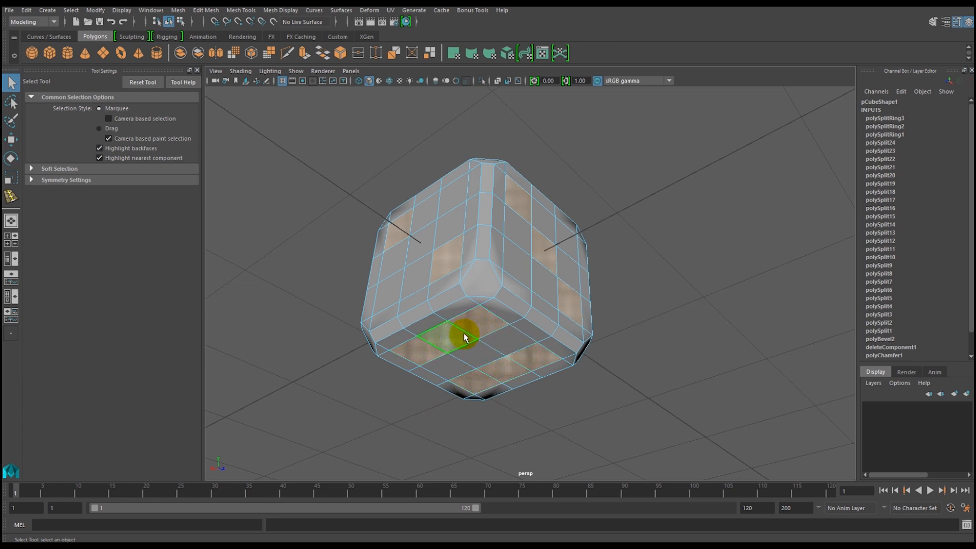
{"action": "left_click", "coordinate": [480, 346], "text": "shift"}
{"action": "middle_click_drag", "start_coordinate": [439, 272], "coordinate": [389, 273], "text": "alt"}
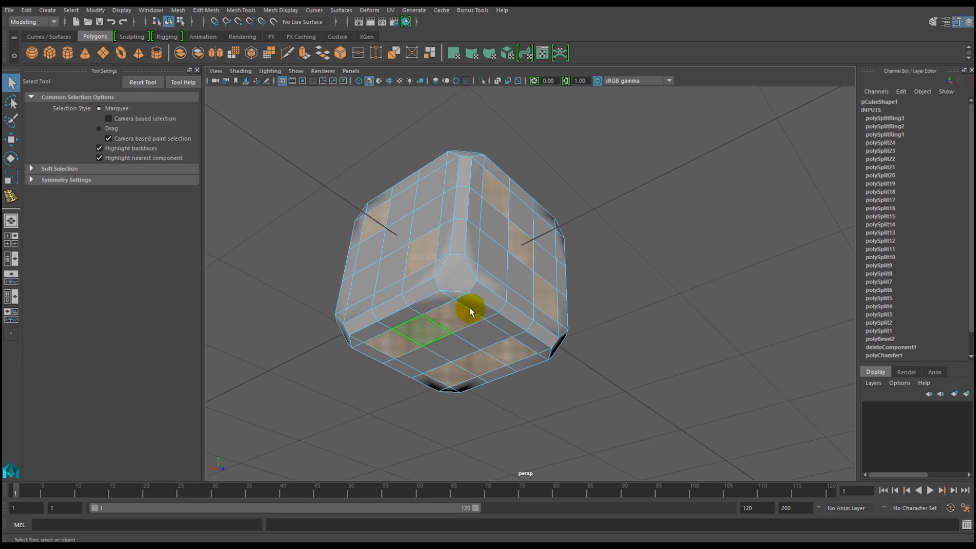
{"action": "mouse_move", "coordinate": [464, 305]}
{"action": "left_mouse_down", "text": "alt"}
{"action": "mouse_move", "coordinate": [429, 330]}
{"action": "mouse_move", "coordinate": [566, 290]}
{"action": "mouse_move", "coordinate": [617, 292]}
{"action": "mouse_move", "coordinate": [586, 285]}
{"action": "mouse_move", "coordinate": [638, 300]}
{"action": "mouse_move", "coordinate": [560, 290]}
{"action": "mouse_move", "coordinate": [492, 307]}
{"action": "mouse_move", "coordinate": [494, 315]}
{"action": "mouse_move", "coordinate": [471, 300]}
{"action": "mouse_move", "coordinate": [457, 312]}
{"action": "mouse_move", "coordinate": [468, 307]}
{"action": "left_mouse_up", "text": "alt"}
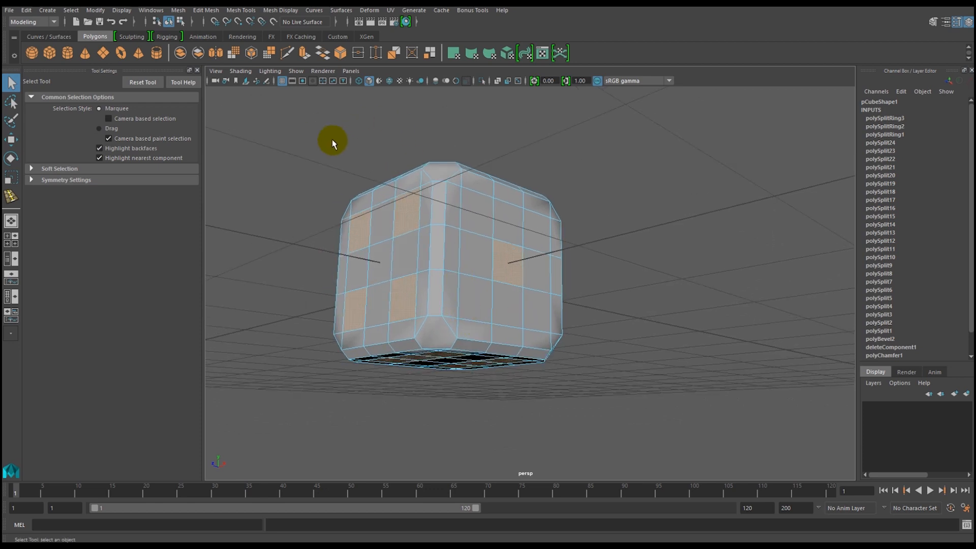
{"action": "left_click", "coordinate": [236, 11]}
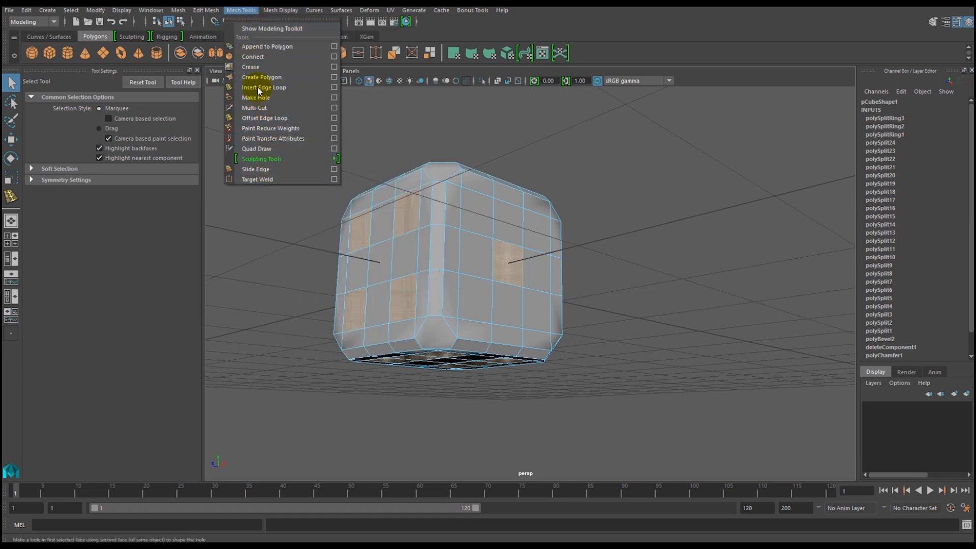
{"action": "left_click", "coordinate": [258, 13]}
{"action": "left_click", "coordinate": [205, 10]}
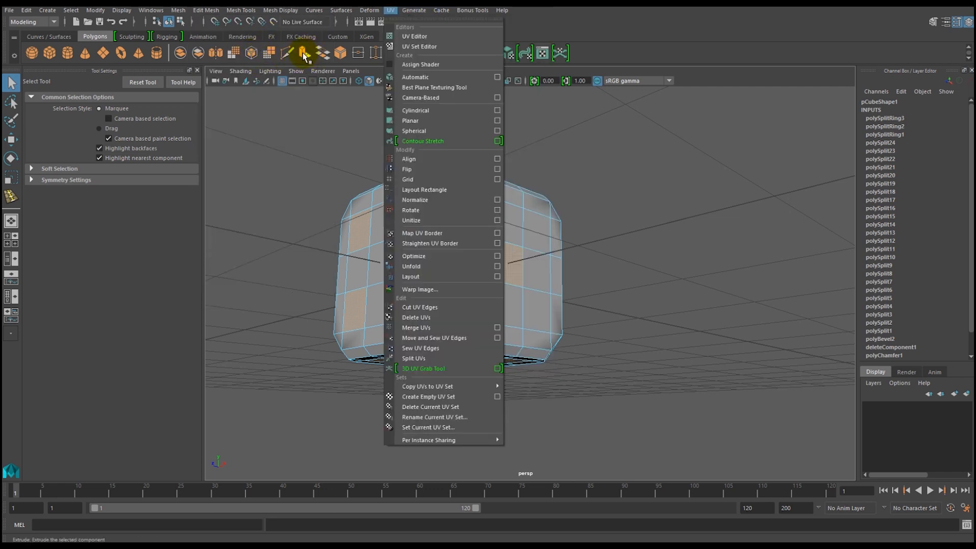
{"action": "left_click", "coordinate": [558, 32]}
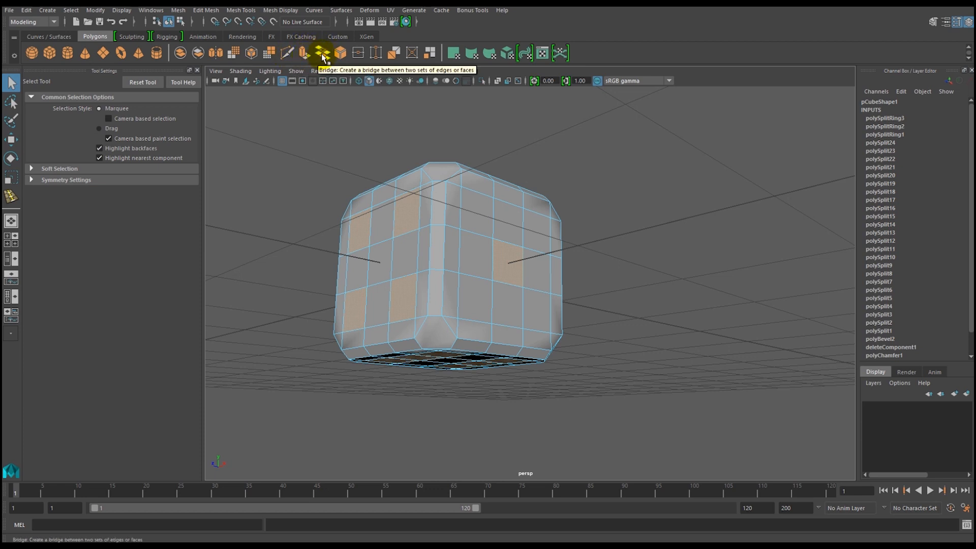
Try extruding the selected pip squares outward with a Local Translate Z of about 0.2, and undo that offset.
{"action": "left_click", "coordinate": [304, 60]}
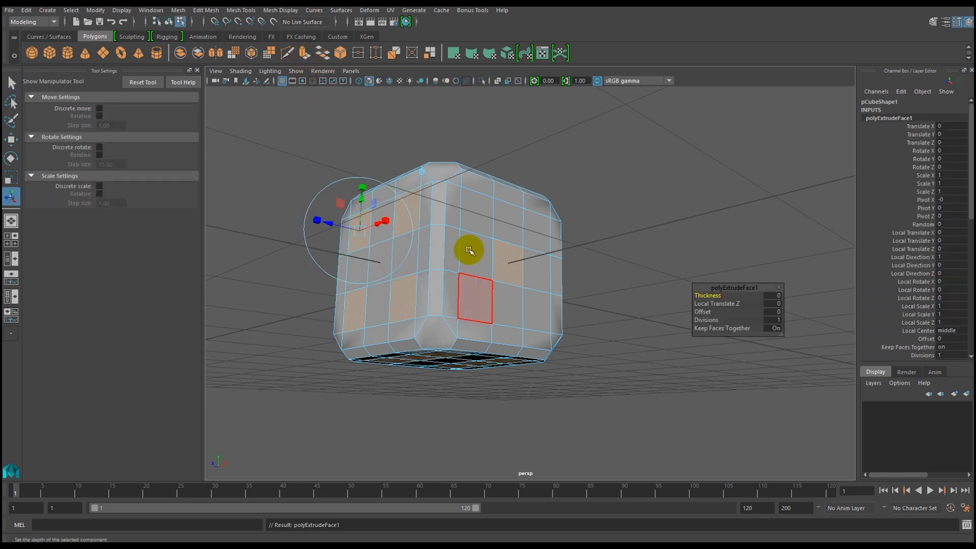
{"action": "left_click_drag", "start_coordinate": [401, 300], "coordinate": [414, 320], "text": "alt"}
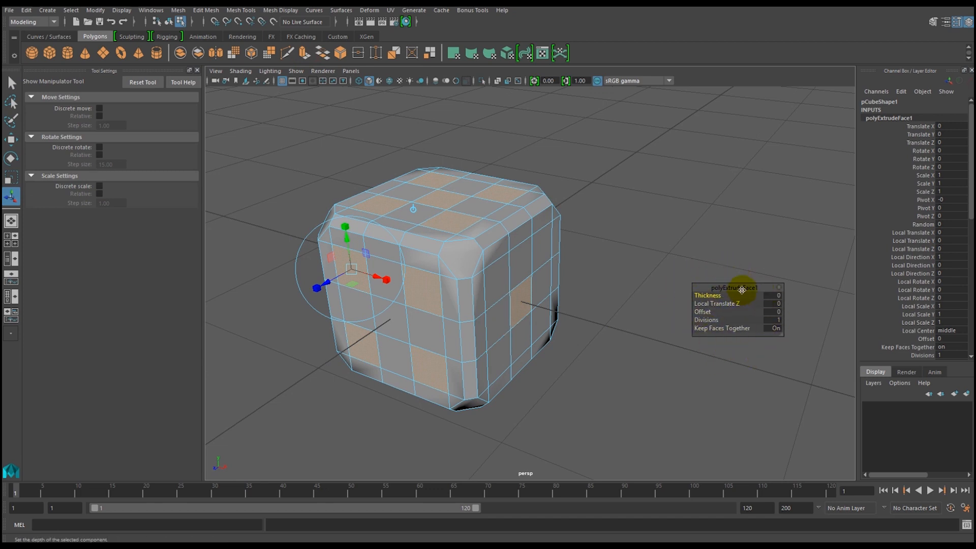
{"action": "left_click_drag", "start_coordinate": [741, 288], "coordinate": [651, 235]}
{"action": "left_click_drag", "start_coordinate": [496, 283], "coordinate": [443, 317], "text": "alt"}
{"action": "left_click_drag", "start_coordinate": [380, 218], "coordinate": [370, 252], "text": "alt"}
{"action": "left_click_drag", "start_coordinate": [410, 304], "coordinate": [431, 282], "text": "alt"}
{"action": "left_click_drag", "start_coordinate": [371, 250], "coordinate": [358, 227], "text": "alt"}
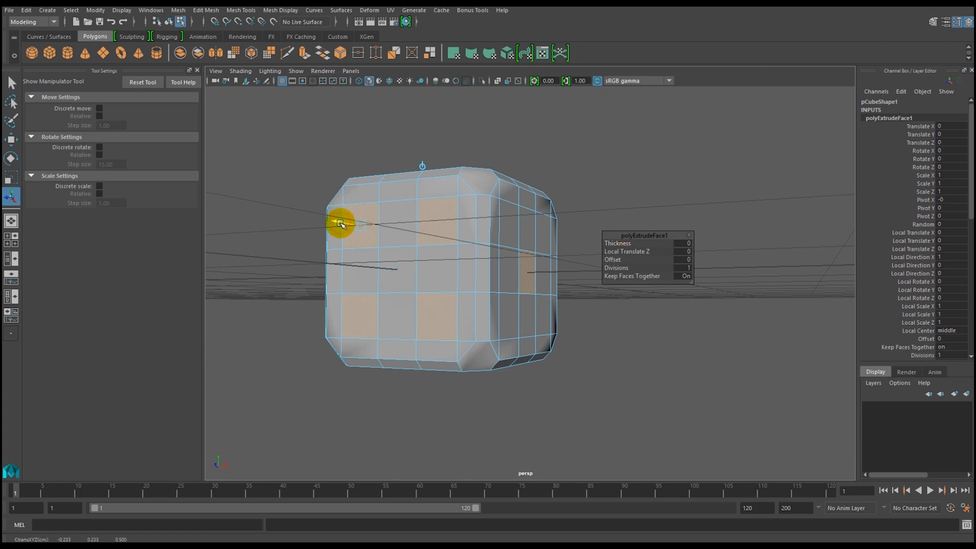
{"action": "left_click_drag", "start_coordinate": [337, 222], "coordinate": [310, 219]}
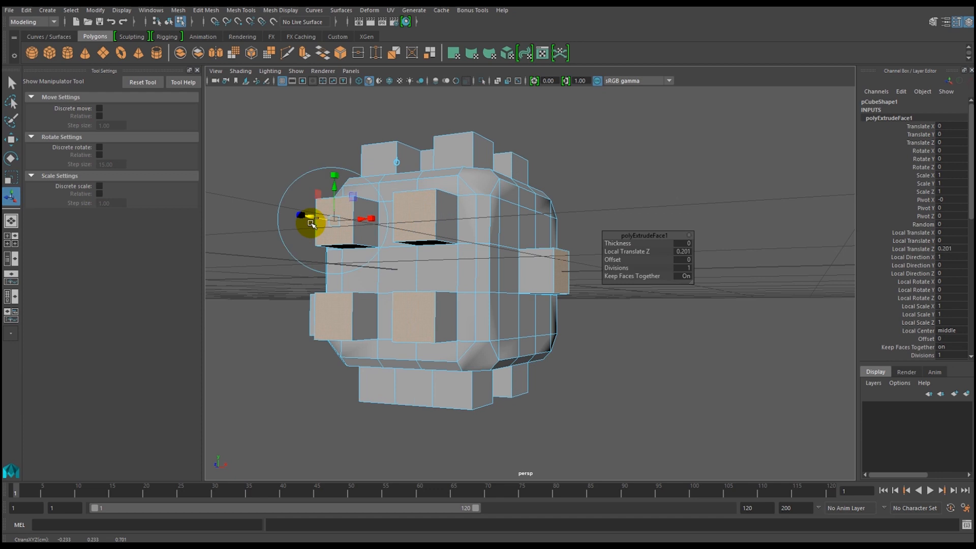
{"action": "key", "text": "ctrl+z"}
Try pushing the extruded pip squares into the die with a Local Translate Z of about -0.033, and undo that offset.
{"action": "left_click_drag", "start_coordinate": [378, 271], "coordinate": [383, 257], "text": "alt"}
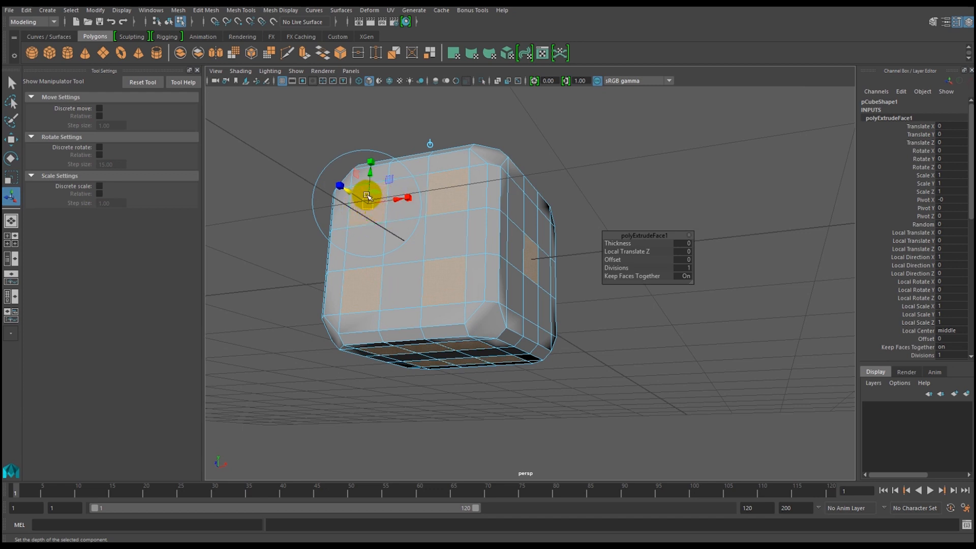
{"action": "left_click_drag", "start_coordinate": [377, 228], "coordinate": [374, 194], "text": "alt"}
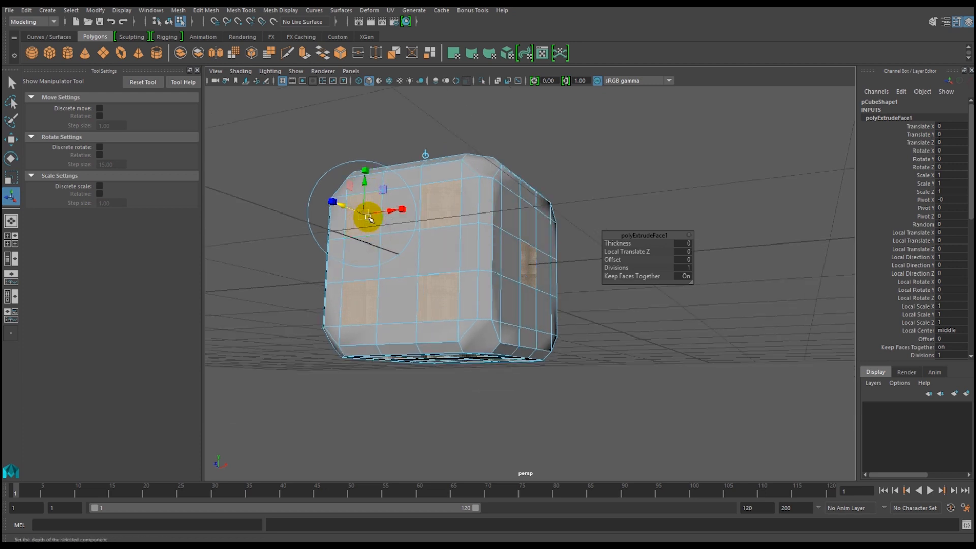
{"action": "left_click_drag", "start_coordinate": [372, 234], "coordinate": [352, 196], "text": "alt"}
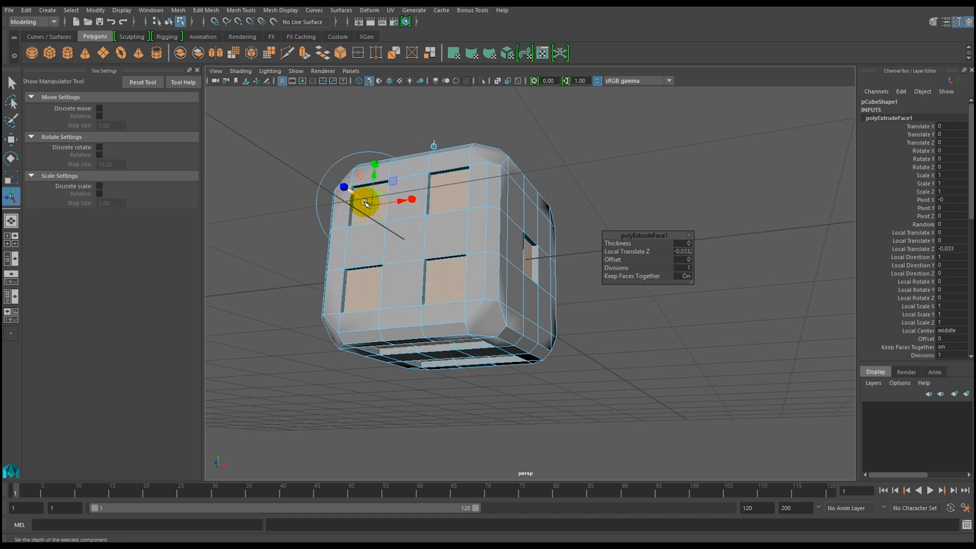
{"action": "key", "text": "ctrl+z"}
{"action": "left_click_drag", "start_coordinate": [390, 243], "coordinate": [388, 218], "text": "alt"}
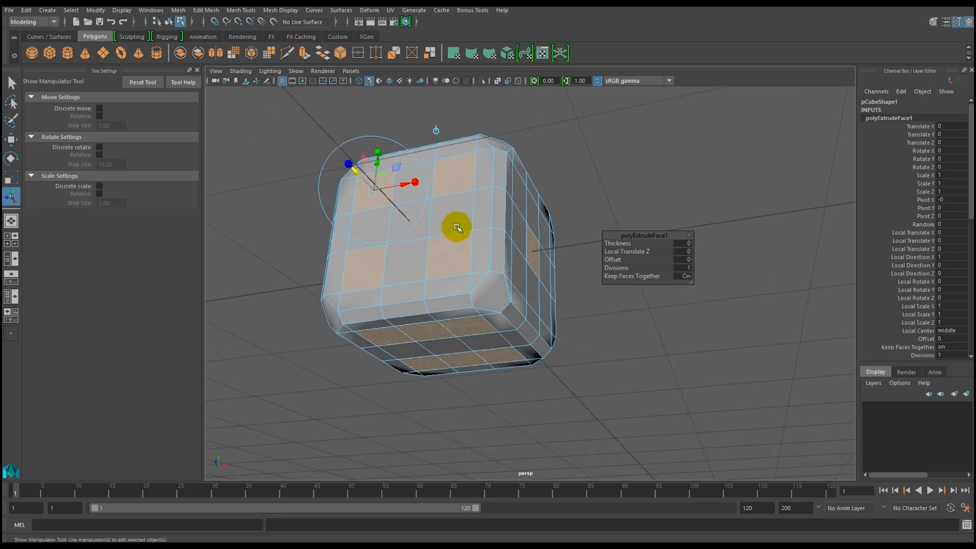
{"action": "left_click_drag", "start_coordinate": [360, 177], "coordinate": [374, 197], "text": "alt"}
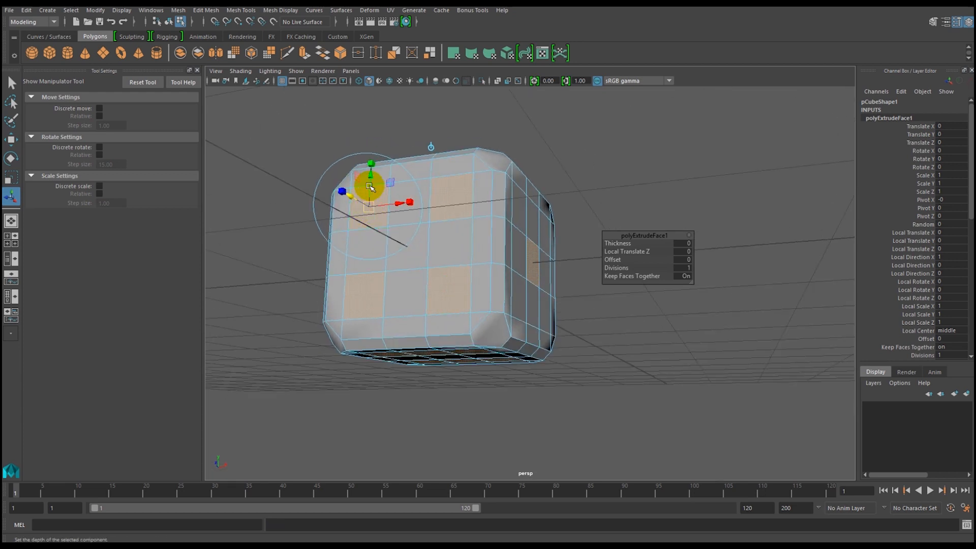
{"action": "left_click_drag", "start_coordinate": [364, 220], "coordinate": [356, 185], "text": "alt"}
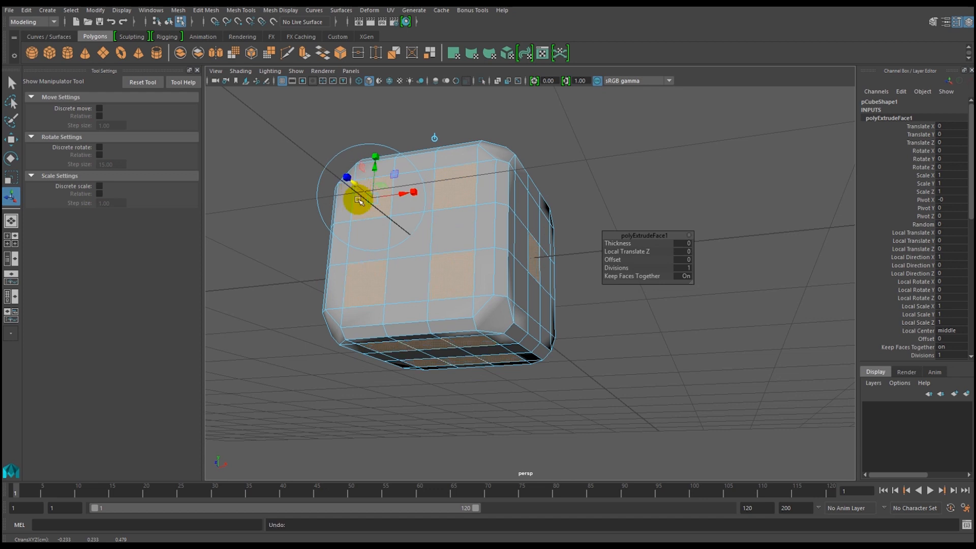
{"action": "left_click_drag", "start_coordinate": [381, 276], "coordinate": [376, 265], "text": "alt"}
{"action": "left_click_drag", "start_coordinate": [359, 206], "coordinate": [366, 235], "text": "alt"}
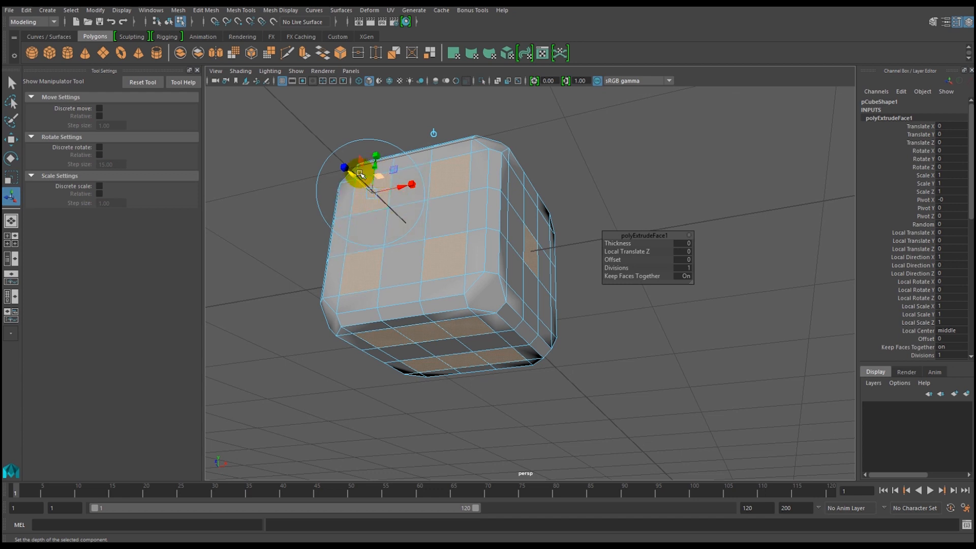
Try enlarging the extruded pip squares to about 1.42 in local X and 1.31 in local Y, and undo both scalings.
{"action": "left_click_drag", "start_coordinate": [413, 186], "coordinate": [433, 187]}
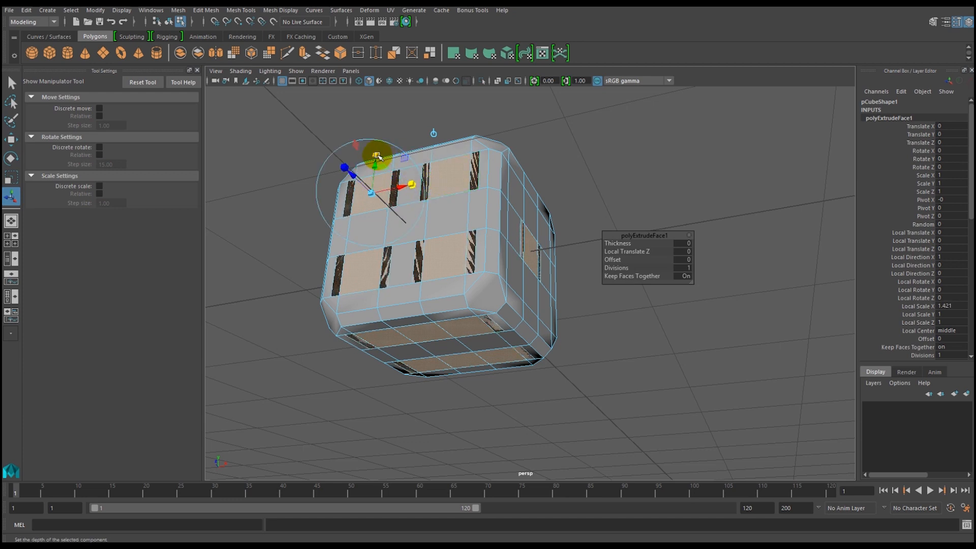
{"action": "left_click_drag", "start_coordinate": [375, 155], "coordinate": [375, 145]}
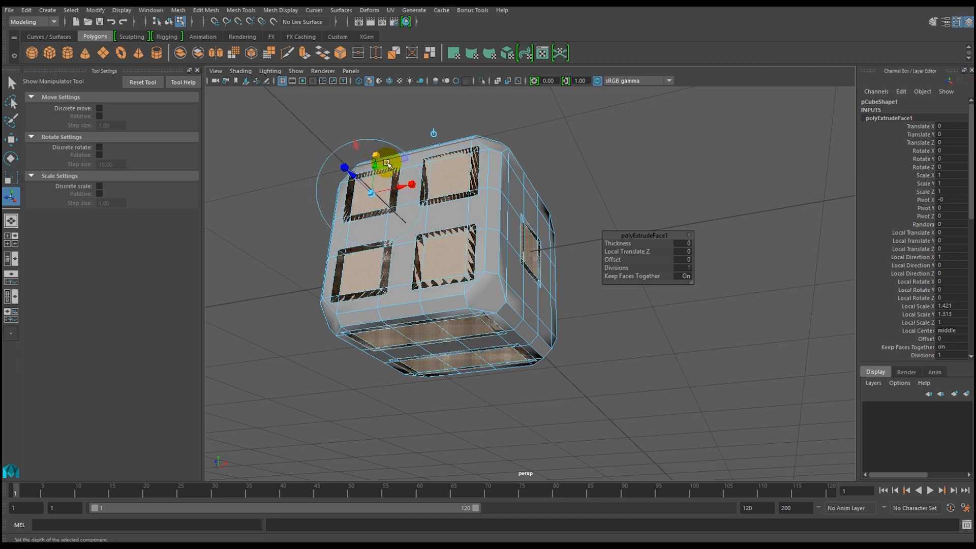
{"action": "key", "text": "ctrl+z"}
{"action": "key", "text": "ctrl+z"}
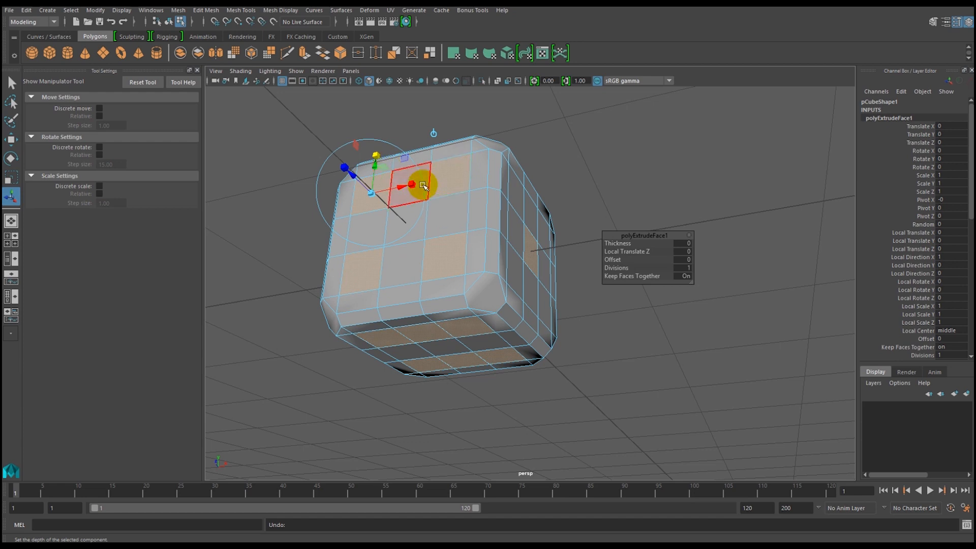
Try scaling the extruded pip squares slightly, and undo back past the extrusion to the original face selection.
{"action": "left_click_drag", "start_coordinate": [413, 185], "coordinate": [413, 185]}
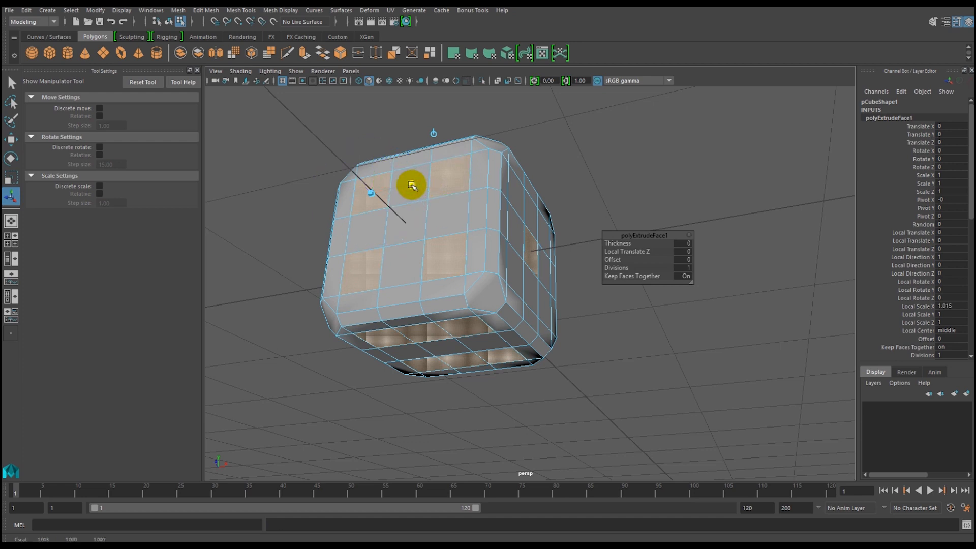
{"action": "left_click_drag", "start_coordinate": [399, 186], "coordinate": [375, 163]}
{"action": "mouse_move", "coordinate": [400, 293]}
{"action": "left_mouse_down", "text": "alt"}
{"action": "mouse_move", "coordinate": [424, 310]}
{"action": "mouse_move", "coordinate": [394, 311]}
{"action": "left_mouse_up", "text": "alt"}
{"action": "key", "text": "ctrl+z"}
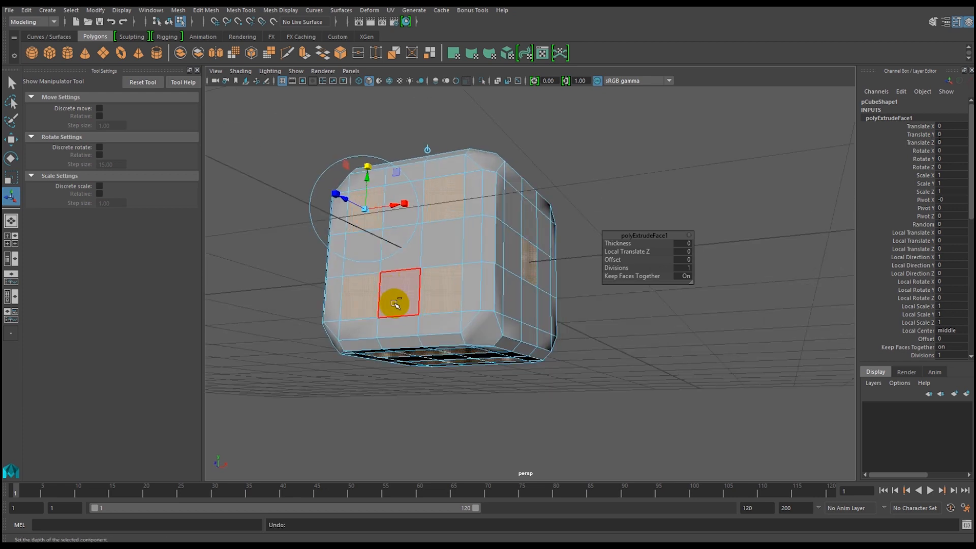
{"action": "key", "text": "ctrl+z"}
{"action": "key", "text": "ctrl+z"}
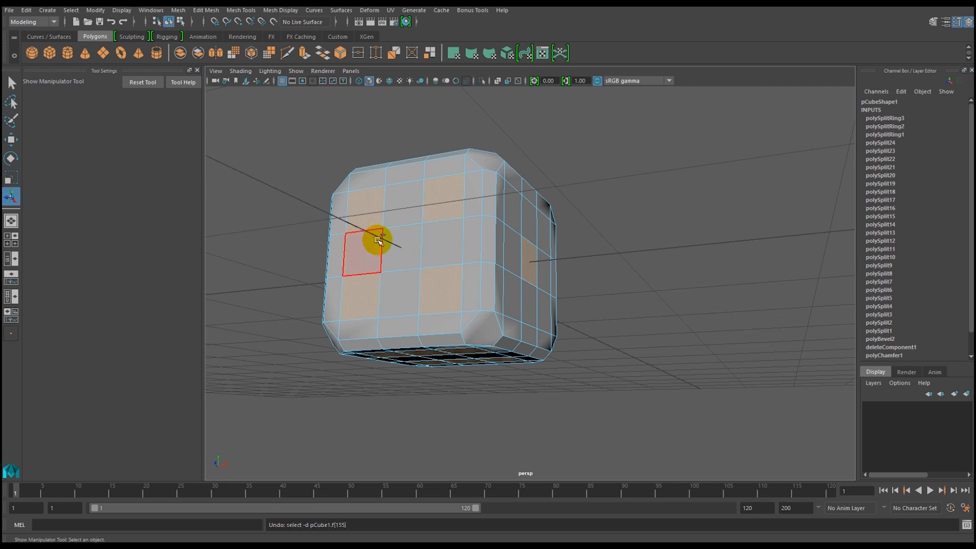
Extrude the selected pip squares in place and scale them uniformly to about 0.883 to inset them.
{"action": "left_click_drag", "start_coordinate": [403, 261], "coordinate": [442, 254], "text": "alt"}
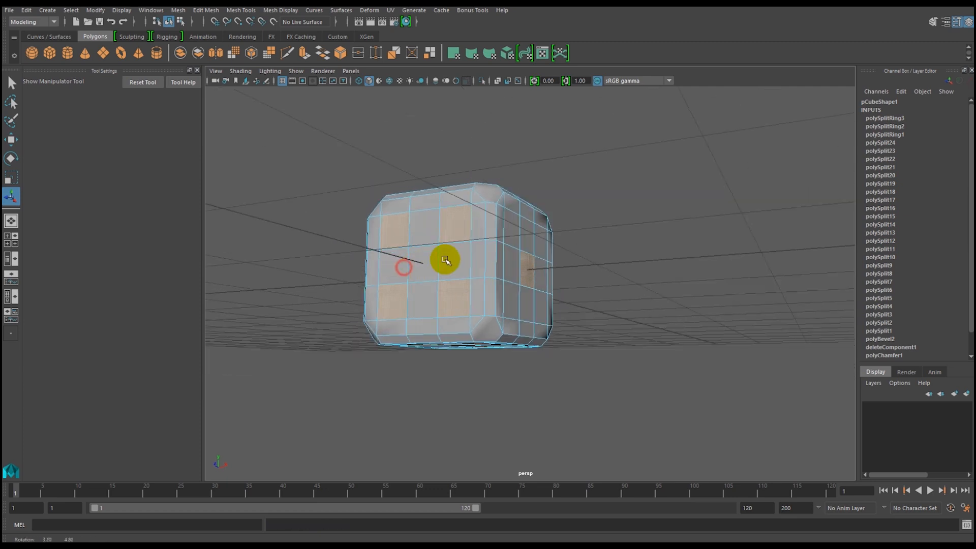
{"action": "left_click", "coordinate": [306, 54]}
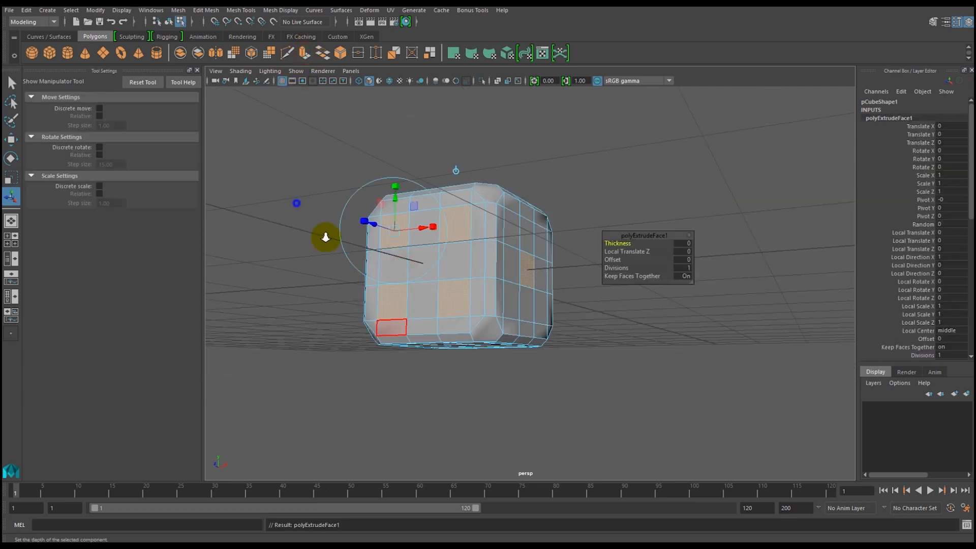
{"action": "scroll", "coordinate": [401, 311], "scroll_direction": "up", "scroll_amount": 5}
{"action": "middle_click_drag", "start_coordinate": [401, 309], "coordinate": [477, 349], "text": "alt"}
{"action": "scroll", "coordinate": [477, 349], "scroll_direction": "down", "scroll_amount": 3}
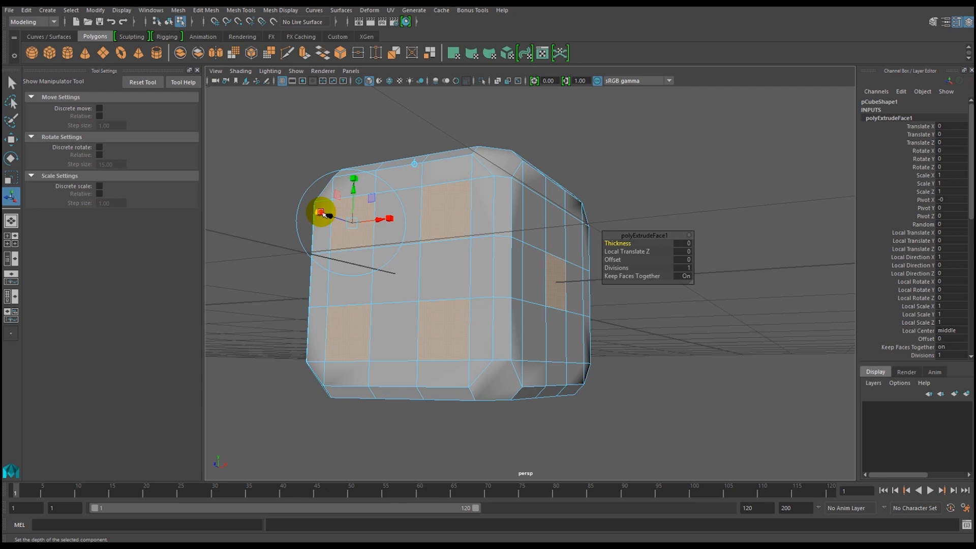
{"action": "left_click", "coordinate": [349, 234]}
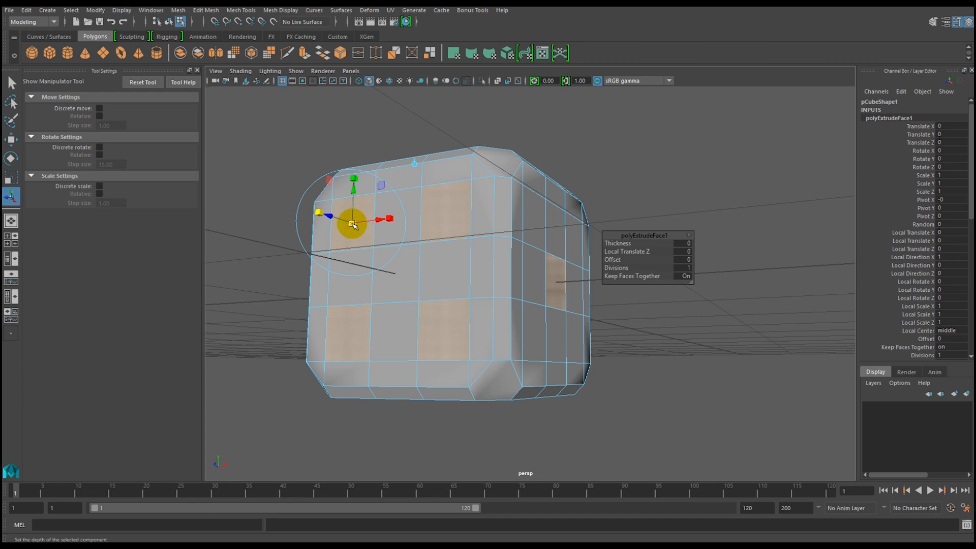
{"action": "left_click", "coordinate": [352, 224]}
{"action": "mouse_move", "coordinate": [350, 224]}
{"action": "left_mouse_down"}
{"action": "mouse_move", "coordinate": [342, 220]}
{"action": "mouse_move", "coordinate": [369, 234]}
{"action": "mouse_move", "coordinate": [340, 231]}
{"action": "mouse_move", "coordinate": [349, 236]}
{"action": "left_mouse_up"}
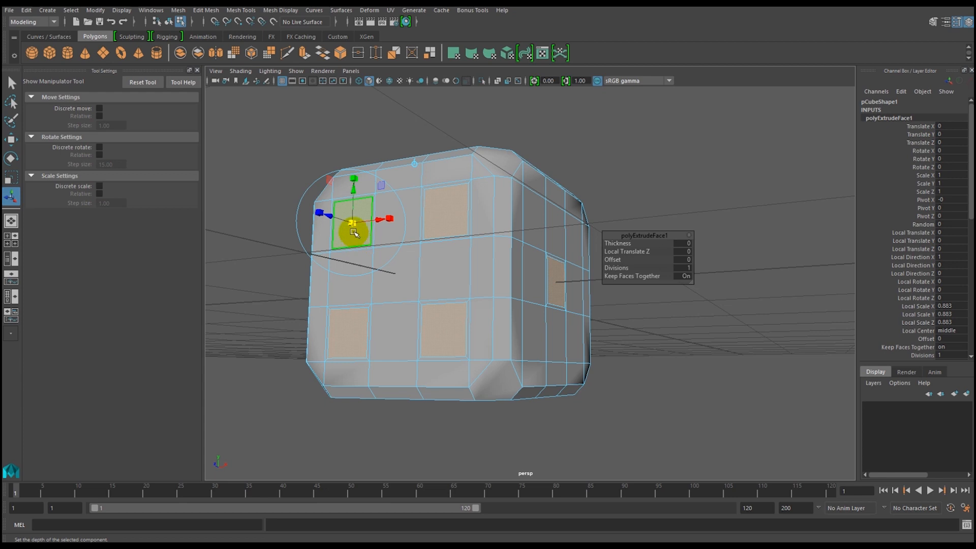
Try extruding the inset pip squares twice more and recessing them with a Local Translate Z of about -0.031, and undo the last extrusion.
{"action": "key", "text": "ctrl+e"}
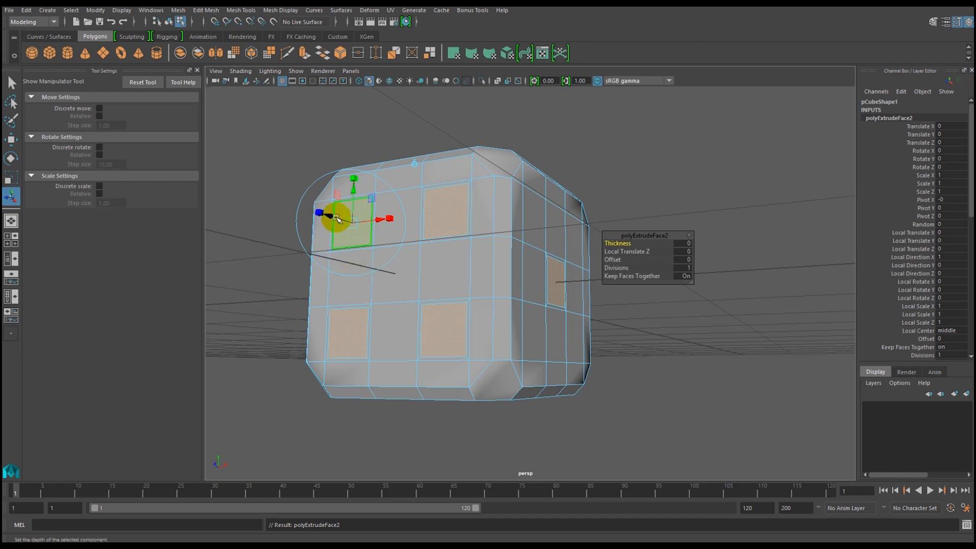
{"action": "mouse_move", "coordinate": [333, 217]}
{"action": "left_mouse_down"}
{"action": "mouse_move", "coordinate": [297, 214]}
{"action": "mouse_move", "coordinate": [335, 224]}
{"action": "left_mouse_up"}
{"action": "key", "text": "ctrl+e"}
{"action": "left_click_drag", "start_coordinate": [333, 218], "coordinate": [339, 220]}
{"action": "right_click_drag", "start_coordinate": [325, 193], "coordinate": [385, 288], "text": "alt"}
{"action": "middle_click_drag", "start_coordinate": [417, 291], "coordinate": [511, 354], "text": "alt"}
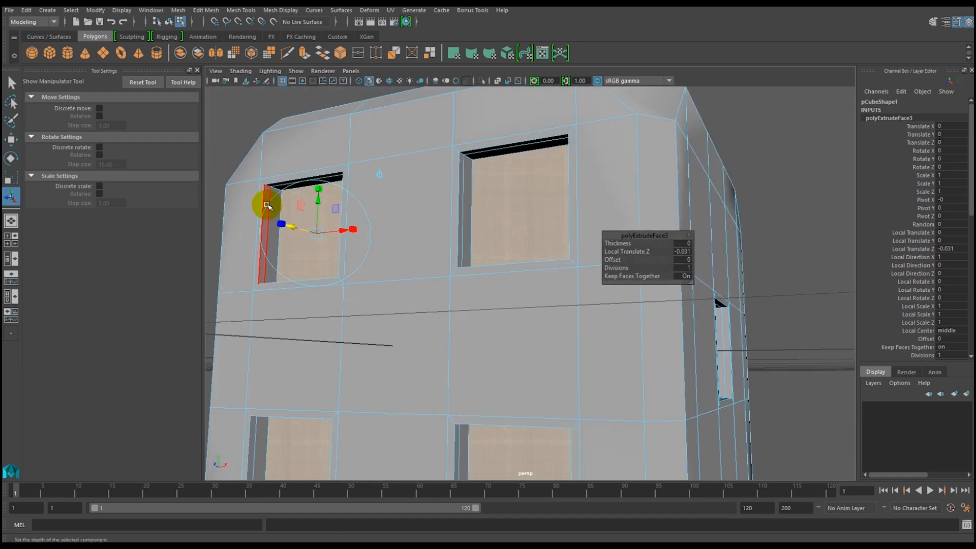
{"action": "right_click_drag", "start_coordinate": [499, 304], "coordinate": [349, 263], "text": "alt"}
{"action": "right_click_drag", "start_coordinate": [425, 296], "coordinate": [447, 333], "text": "alt"}
{"action": "left_click_drag", "start_coordinate": [444, 331], "coordinate": [436, 323], "text": "alt"}
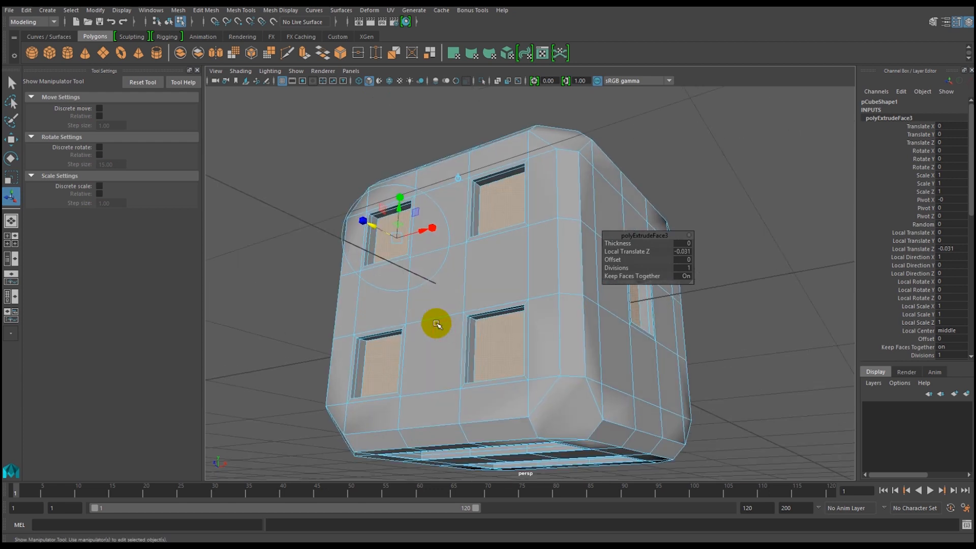
{"action": "key", "text": "ctrl+z"}
{"action": "key", "text": "ctrl+z"}
Try recessing the inset pip squares by about -0.031 in Local Translate Z, check the six-pip underside, and undo back to the original face selection.
{"action": "right_click_drag", "start_coordinate": [517, 326], "coordinate": [451, 308], "text": "alt"}
{"action": "middle_click_drag", "start_coordinate": [474, 328], "coordinate": [443, 318], "text": "alt"}
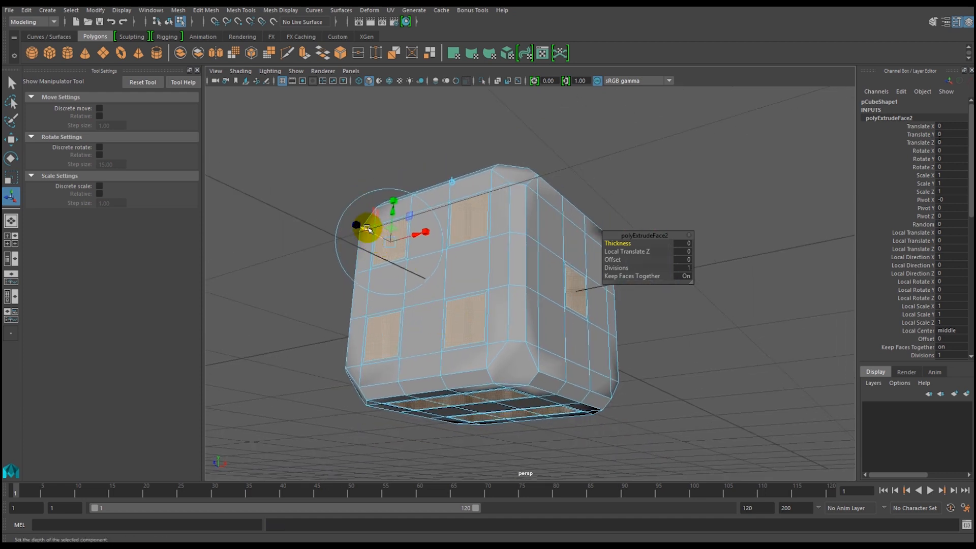
{"action": "left_click_drag", "start_coordinate": [368, 229], "coordinate": [374, 230]}
{"action": "mouse_move", "coordinate": [478, 340]}
{"action": "left_mouse_down", "text": "alt"}
{"action": "mouse_move", "coordinate": [476, 323]}
{"action": "mouse_move", "coordinate": [540, 355]}
{"action": "mouse_move", "coordinate": [449, 329]}
{"action": "mouse_move", "coordinate": [448, 355]}
{"action": "mouse_move", "coordinate": [471, 360]}
{"action": "mouse_move", "coordinate": [442, 277]}
{"action": "mouse_move", "coordinate": [477, 338]}
{"action": "left_mouse_up", "text": "alt"}
{"action": "mouse_move", "coordinate": [477, 338]}
{"action": "right_mouse_down", "text": "alt"}
{"action": "mouse_move", "coordinate": [496, 332]}
{"action": "mouse_move", "coordinate": [479, 289]}
{"action": "right_mouse_up", "text": "alt"}
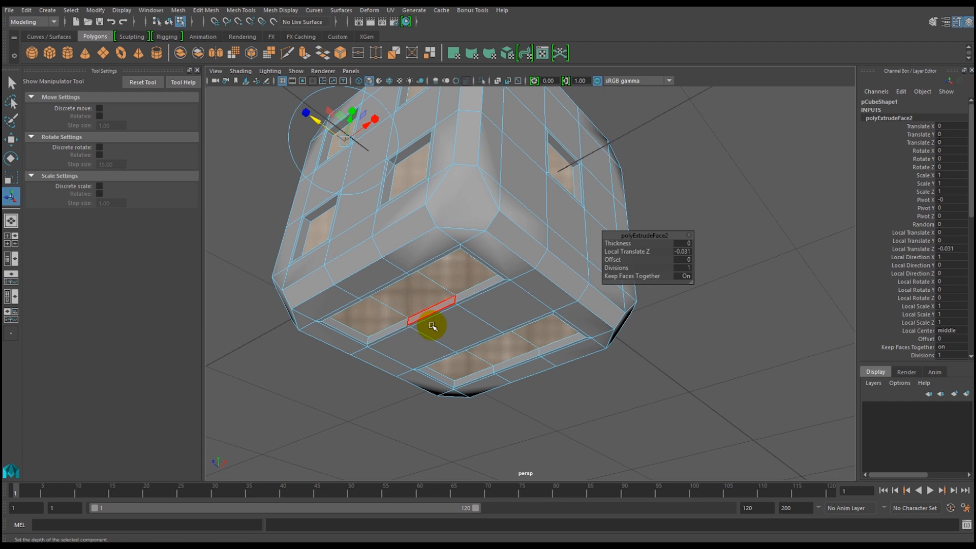
{"action": "left_click_drag", "start_coordinate": [453, 320], "coordinate": [433, 313], "text": "alt"}
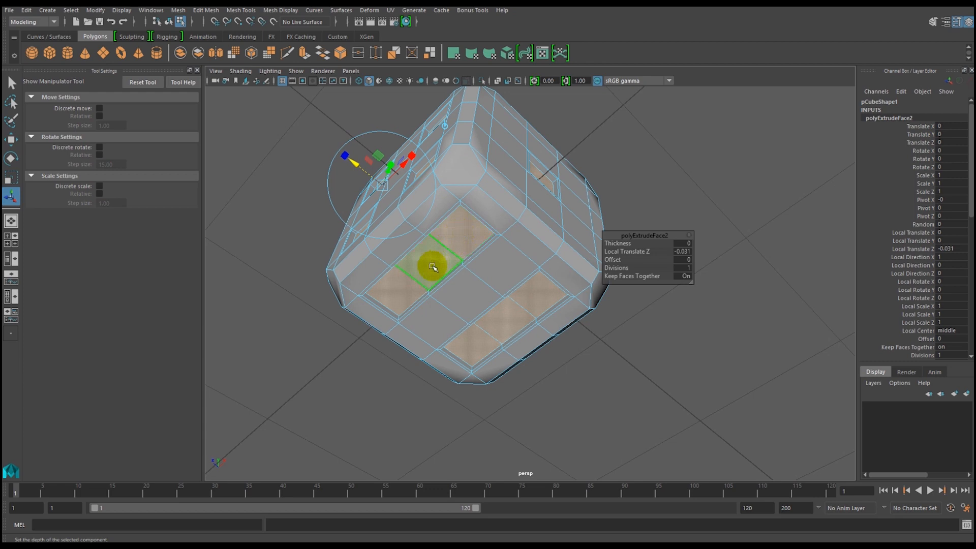
{"action": "left_click_drag", "start_coordinate": [510, 297], "coordinate": [466, 290], "text": "alt"}
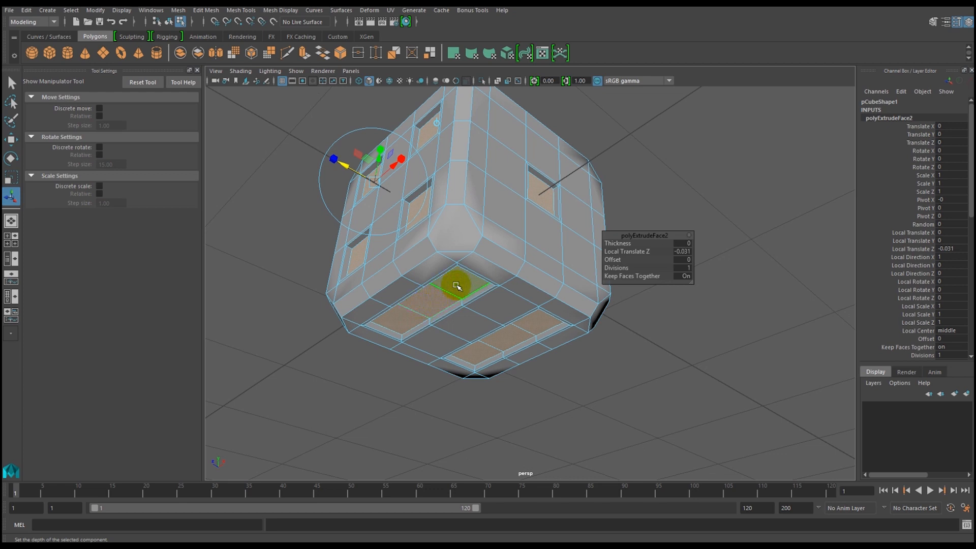
{"action": "mouse_move", "coordinate": [429, 309]}
{"action": "left_mouse_down", "text": "alt"}
{"action": "mouse_move", "coordinate": [453, 312]}
{"action": "mouse_move", "coordinate": [439, 346]}
{"action": "mouse_move", "coordinate": [429, 316]}
{"action": "left_mouse_up", "text": "alt"}
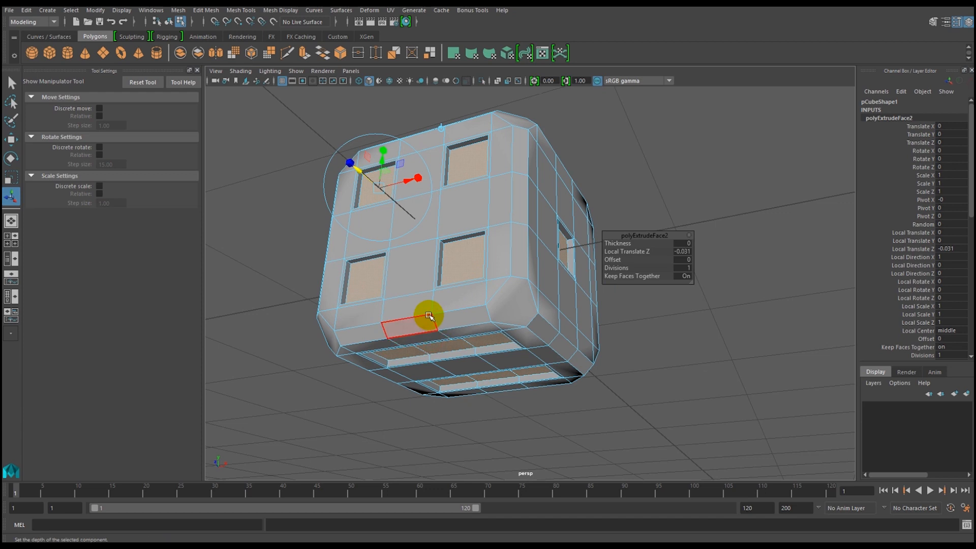
{"action": "key", "text": "ctrl+z"}
{"action": "key", "text": "ctrl+z"}
{"action": "key", "text": "ctrl+z"}
{"action": "key", "text": "ctrl+z"}
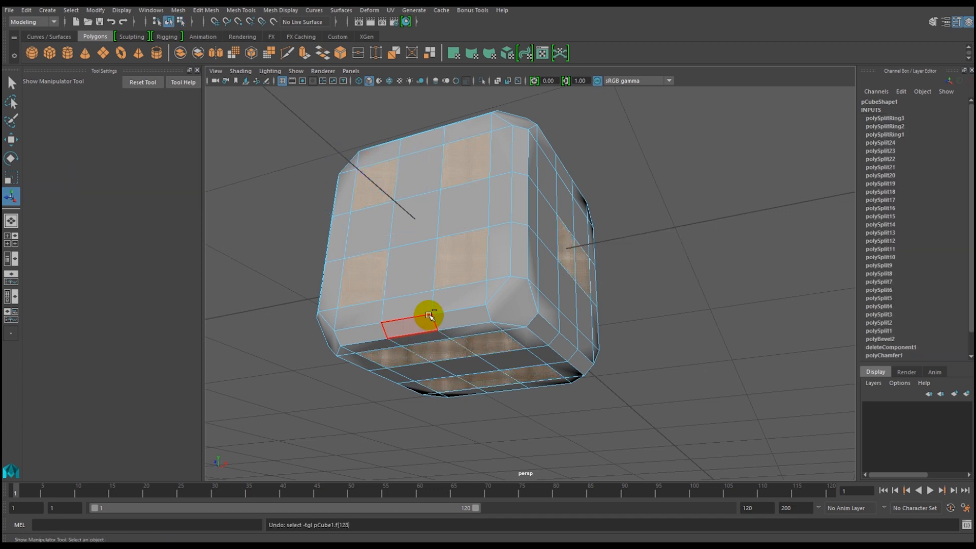
Correct the face selection on the one-pip side so that only its centre square is selected.
{"action": "left_click_drag", "start_coordinate": [453, 322], "coordinate": [456, 350], "text": "alt"}
{"action": "right_click_drag", "start_coordinate": [556, 343], "coordinate": [522, 342], "text": "alt"}
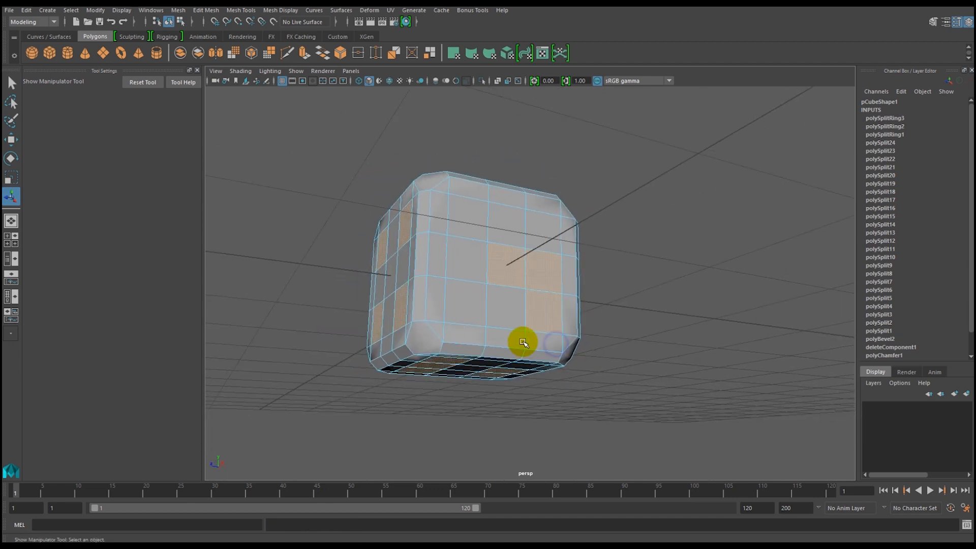
{"action": "left_click", "coordinate": [546, 318], "text": "ctrl"}
{"action": "left_click_drag", "start_coordinate": [545, 321], "coordinate": [606, 318], "text": "alt"}
{"action": "left_click", "coordinate": [599, 299], "text": "ctrl"}
{"action": "left_click_drag", "start_coordinate": [489, 348], "coordinate": [545, 326], "text": "alt"}
{"action": "left_click", "coordinate": [531, 294], "text": "ctrl"}
Check the pip squares selected on every side of the die and extrude them in place.
{"action": "left_click_drag", "start_coordinate": [531, 294], "coordinate": [391, 344], "text": "alt"}
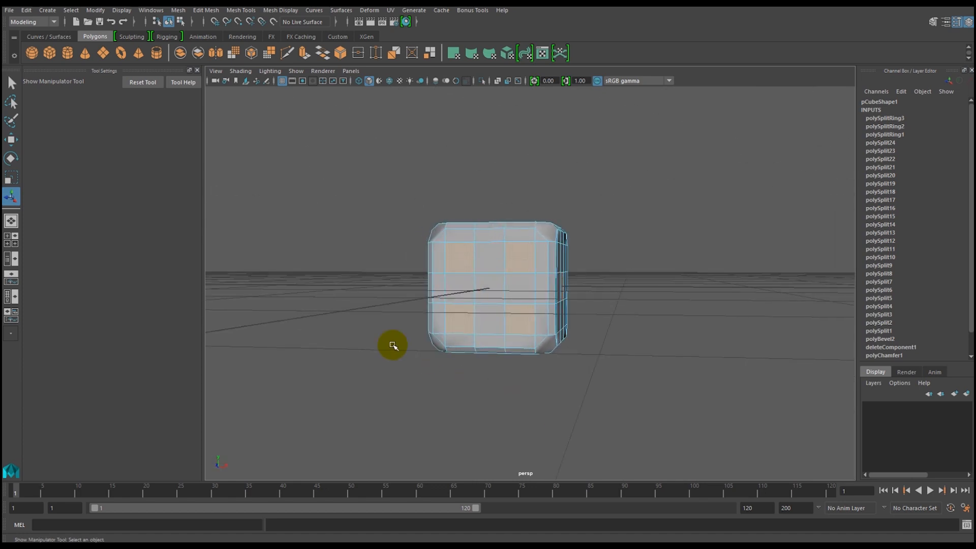
{"action": "right_click_drag", "start_coordinate": [392, 344], "coordinate": [424, 397], "text": "alt"}
{"action": "left_click_drag", "start_coordinate": [424, 397], "coordinate": [253, 377], "text": "alt"}
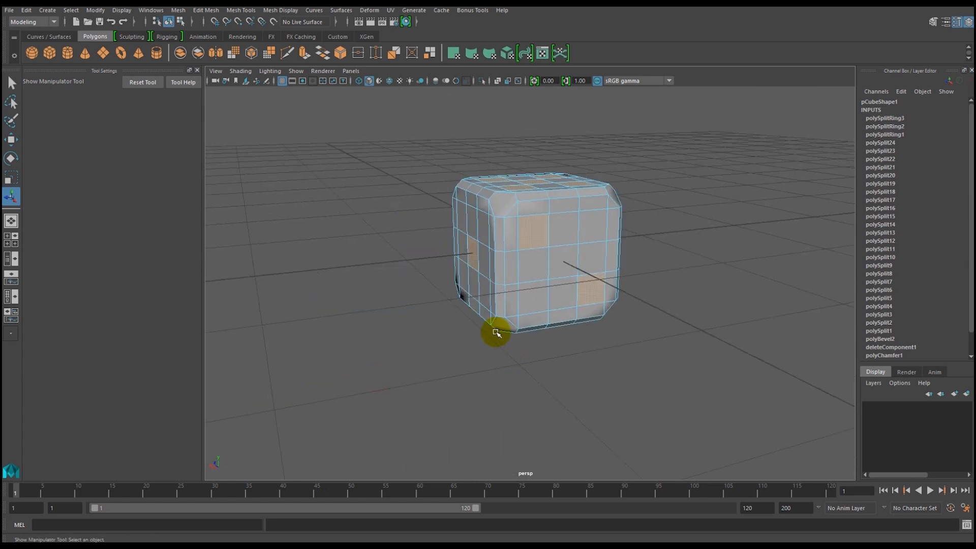
{"action": "middle_click_drag", "start_coordinate": [497, 331], "coordinate": [420, 341], "text": "alt"}
{"action": "mouse_move", "coordinate": [419, 341]}
{"action": "left_mouse_down", "text": "alt"}
{"action": "mouse_move", "coordinate": [468, 359]}
{"action": "mouse_move", "coordinate": [405, 370]}
{"action": "mouse_move", "coordinate": [446, 323]}
{"action": "mouse_move", "coordinate": [429, 323]}
{"action": "left_mouse_up", "text": "alt"}
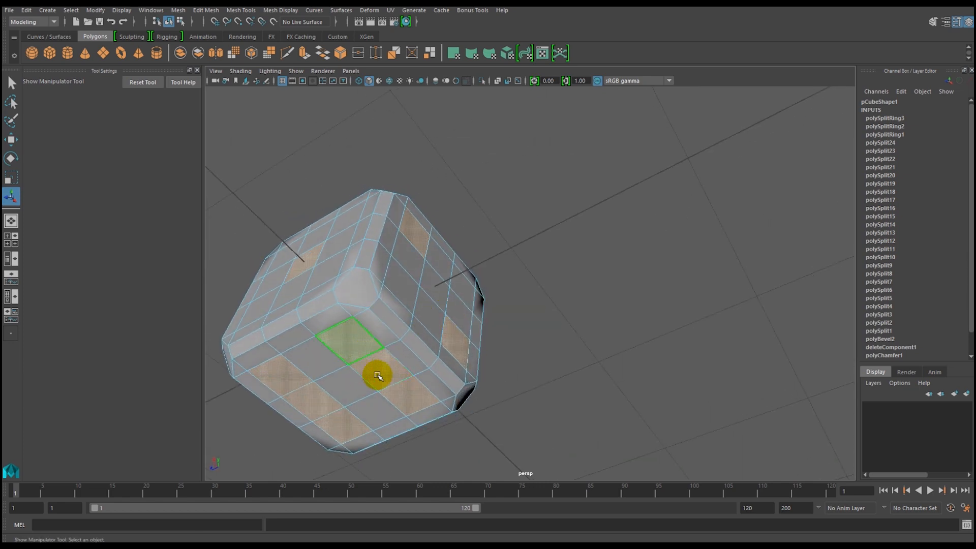
{"action": "mouse_move", "coordinate": [513, 368]}
{"action": "left_mouse_down", "text": "alt"}
{"action": "mouse_move", "coordinate": [429, 359]}
{"action": "mouse_move", "coordinate": [425, 370]}
{"action": "mouse_move", "coordinate": [422, 351]}
{"action": "left_mouse_up", "text": "alt"}
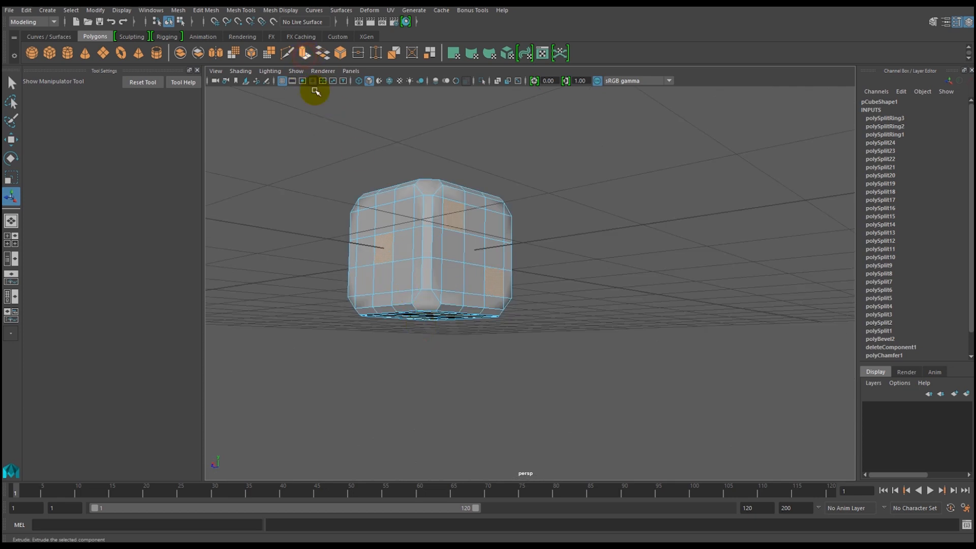
{"action": "left_click", "coordinate": [304, 54]}
Turn off Keep Faces Together for the extrusion and inset the pip squares with a uniform local scale of about 0.767.
{"action": "left_click_drag", "start_coordinate": [453, 317], "coordinate": [408, 391], "text": "alt"}
{"action": "scroll", "coordinate": [408, 325], "scroll_direction": "up", "scroll_amount": 4}
{"action": "left_click_drag", "start_coordinate": [414, 344], "coordinate": [366, 294], "text": "alt"}
{"action": "middle_click_drag", "start_coordinate": [366, 294], "coordinate": [432, 323], "text": "alt"}
{"action": "left_click_drag", "start_coordinate": [433, 323], "coordinate": [289, 233], "text": "alt"}
{"action": "left_click_drag", "start_coordinate": [322, 270], "coordinate": [420, 316], "text": "alt"}
{"action": "middle_click_drag", "start_coordinate": [420, 316], "coordinate": [421, 335], "text": "alt"}
{"action": "mouse_move", "coordinate": [421, 335]}
{"action": "left_mouse_down", "text": "alt"}
{"action": "mouse_move", "coordinate": [401, 322]}
{"action": "mouse_move", "coordinate": [356, 340]}
{"action": "mouse_move", "coordinate": [376, 303]}
{"action": "mouse_move", "coordinate": [349, 283]}
{"action": "mouse_move", "coordinate": [374, 309]}
{"action": "mouse_move", "coordinate": [435, 331]}
{"action": "mouse_move", "coordinate": [461, 311]}
{"action": "mouse_move", "coordinate": [418, 348]}
{"action": "left_mouse_up", "text": "alt"}
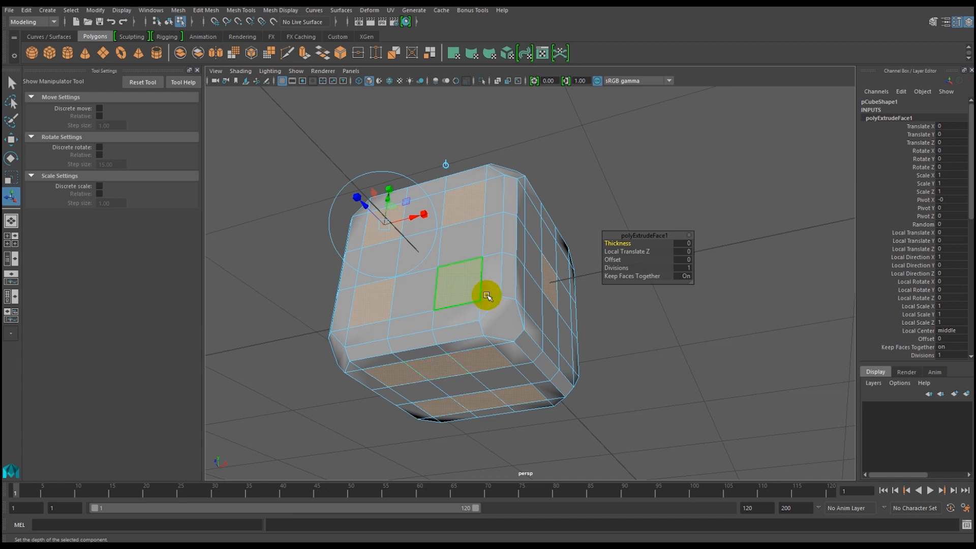
{"action": "left_click_drag", "start_coordinate": [639, 235], "coordinate": [621, 227]}
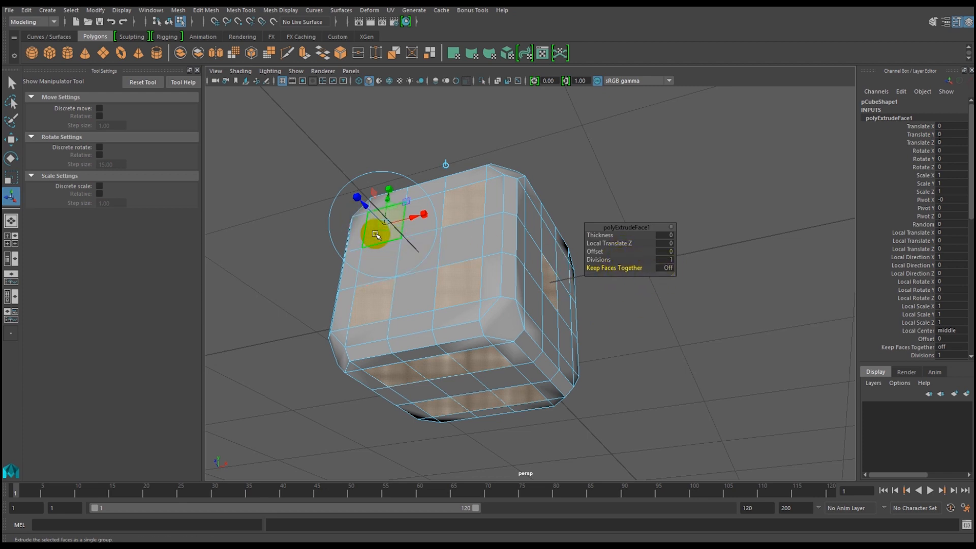
{"action": "left_click", "coordinate": [357, 200]}
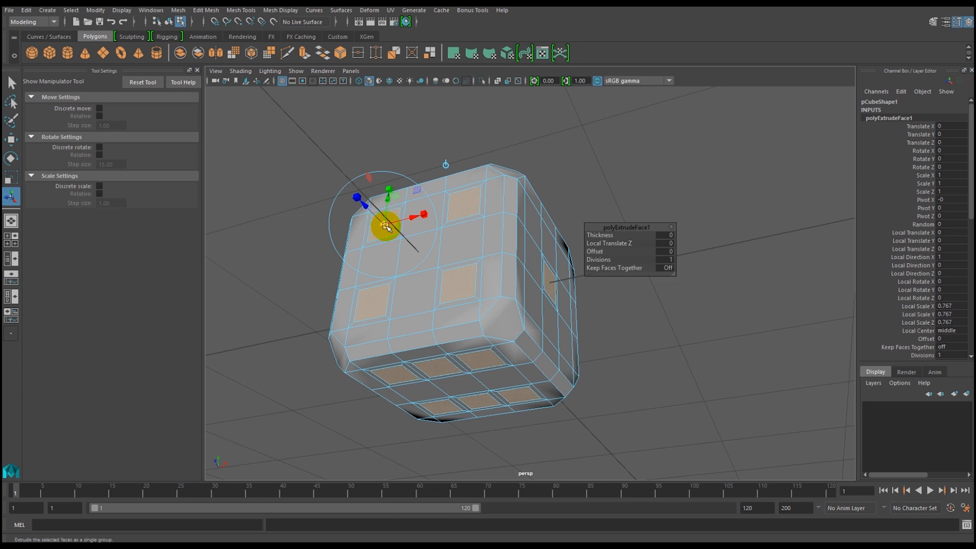
Extrude the inset pip squares again and recess them into the die with a Local Translate Z of about -0.027.
{"action": "left_click_drag", "start_coordinate": [365, 206], "coordinate": [365, 208]}
{"action": "left_click_drag", "start_coordinate": [429, 344], "coordinate": [429, 318], "text": "alt"}
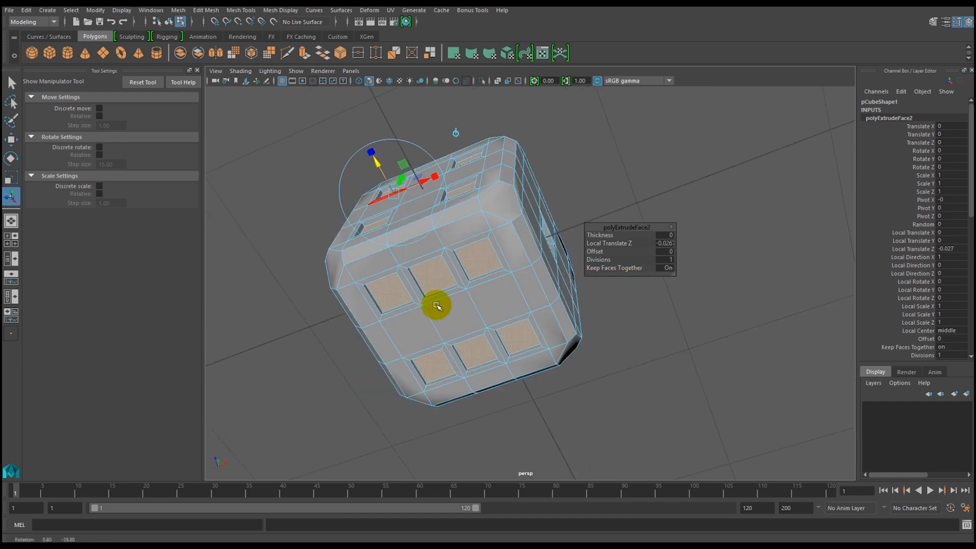
{"action": "left_click_drag", "start_coordinate": [426, 304], "coordinate": [421, 337], "text": "alt"}
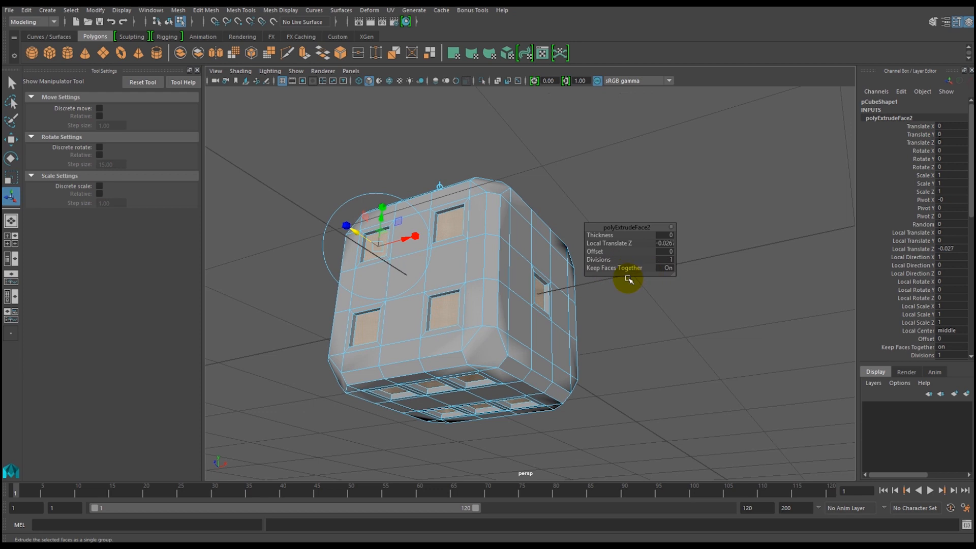
{"action": "left_click_drag", "start_coordinate": [413, 327], "coordinate": [436, 305], "text": "alt"}
{"action": "middle_click_drag", "start_coordinate": [436, 305], "coordinate": [437, 310], "text": "alt"}
{"action": "mouse_move", "coordinate": [437, 309]}
{"action": "left_mouse_down", "text": "alt"}
{"action": "mouse_move", "coordinate": [422, 320]}
{"action": "mouse_move", "coordinate": [428, 308]}
{"action": "left_mouse_up", "text": "alt"}
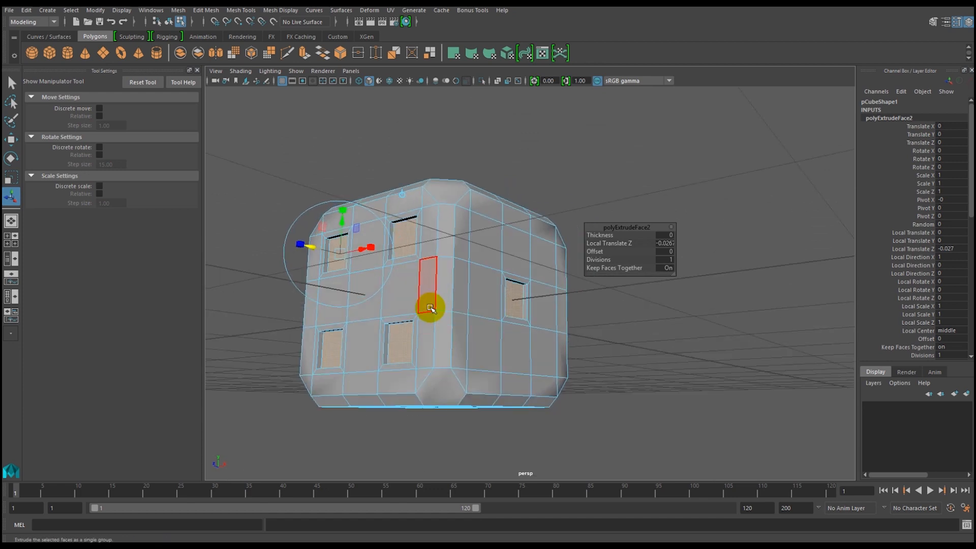
{"action": "mouse_move", "coordinate": [431, 339]}
{"action": "left_mouse_down", "text": "alt"}
{"action": "mouse_move", "coordinate": [420, 303]}
{"action": "mouse_move", "coordinate": [423, 329]}
{"action": "left_mouse_up", "text": "alt"}
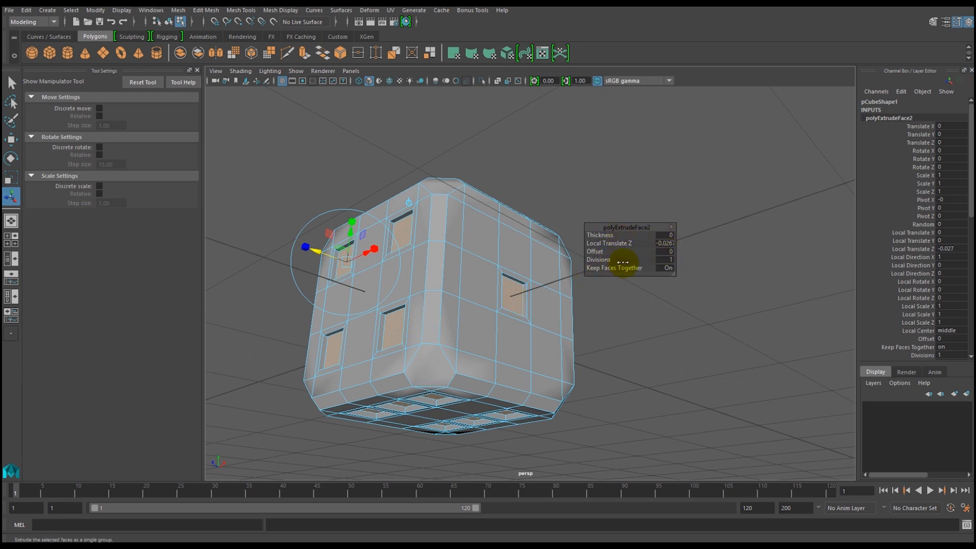
{"action": "mouse_move", "coordinate": [437, 292]}
{"action": "left_mouse_down", "text": "alt"}
{"action": "mouse_move", "coordinate": [431, 301]}
{"action": "mouse_move", "coordinate": [444, 301]}
{"action": "mouse_move", "coordinate": [422, 305]}
{"action": "mouse_move", "coordinate": [447, 287]}
{"action": "left_mouse_up", "text": "alt"}
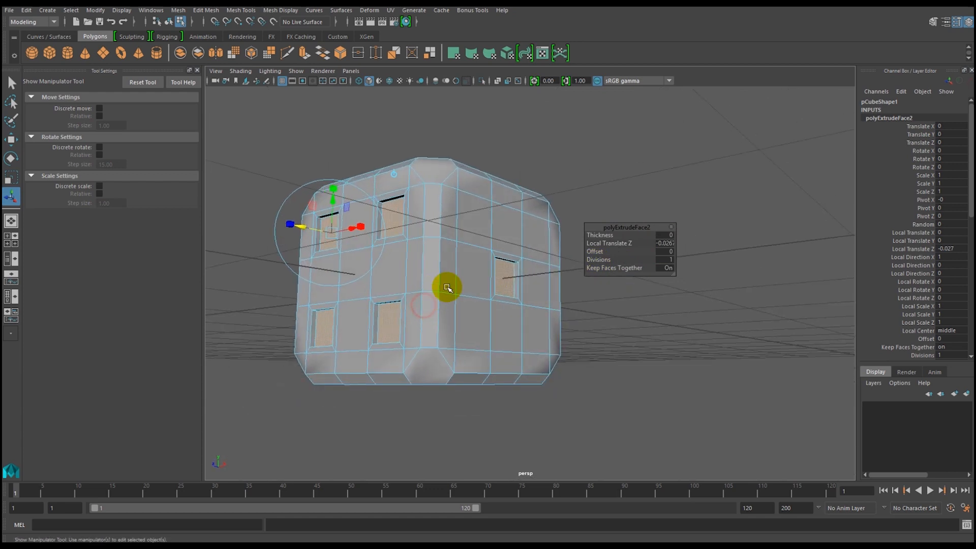
Return to object selection and display the die in smooth mesh preview.
{"action": "right_click_drag", "start_coordinate": [448, 240], "coordinate": [472, 229]}
{"action": "left_click_drag", "start_coordinate": [429, 279], "coordinate": [441, 342], "text": "alt"}
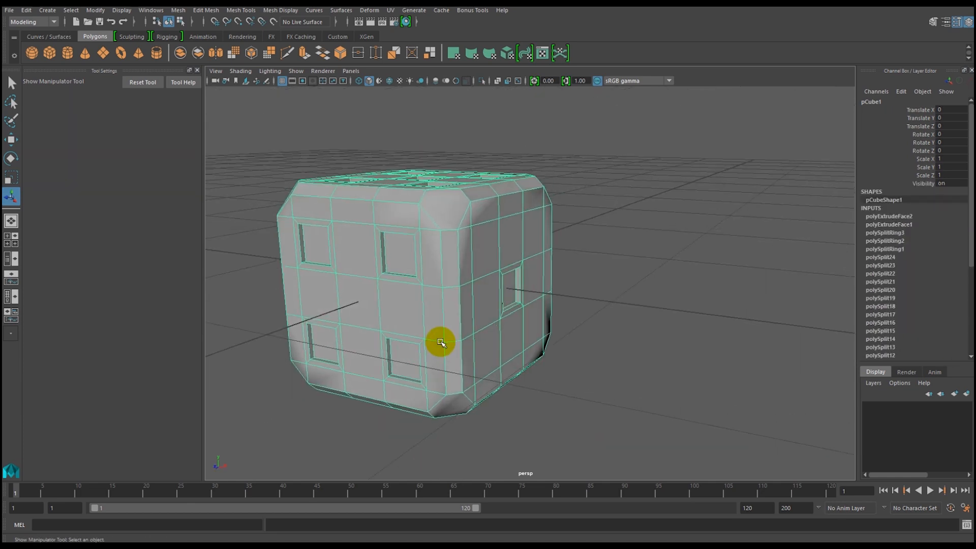
{"action": "key", "text": "3"}
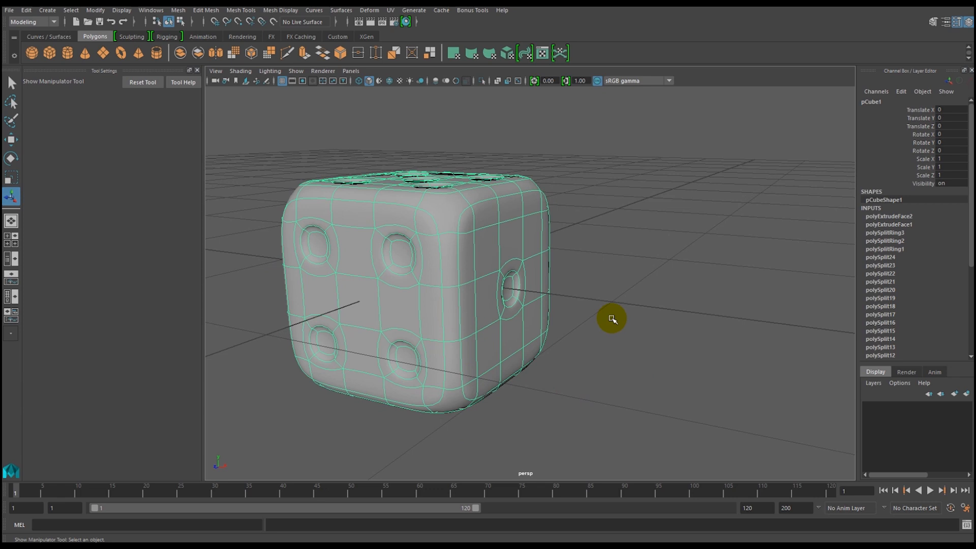
{"action": "left_click", "coordinate": [610, 325]}
Examine the shape of the smoothed pips around the die, closing in on the four-pip face.
{"action": "left_click_drag", "start_coordinate": [625, 379], "coordinate": [525, 386], "text": "alt"}
{"action": "right_click_drag", "start_coordinate": [466, 283], "coordinate": [544, 470], "text": "alt"}
{"action": "middle_click_drag", "start_coordinate": [444, 351], "coordinate": [466, 369], "text": "alt"}
{"action": "left_click_drag", "start_coordinate": [421, 369], "coordinate": [534, 329], "text": "alt"}
{"action": "right_click_drag", "start_coordinate": [533, 329], "coordinate": [548, 390], "text": "alt"}
{"action": "left_click_drag", "start_coordinate": [548, 389], "coordinate": [528, 289], "text": "alt"}
{"action": "left_click", "coordinate": [477, 287]}
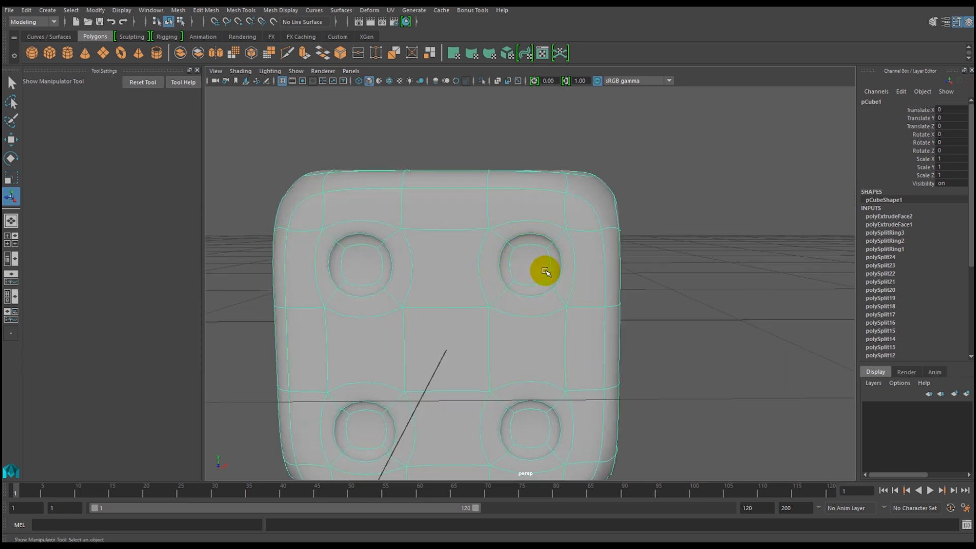
{"action": "right_click_drag", "start_coordinate": [557, 300], "coordinate": [497, 303], "text": "alt"}
{"action": "left_click_drag", "start_coordinate": [497, 304], "coordinate": [495, 308], "text": "alt"}
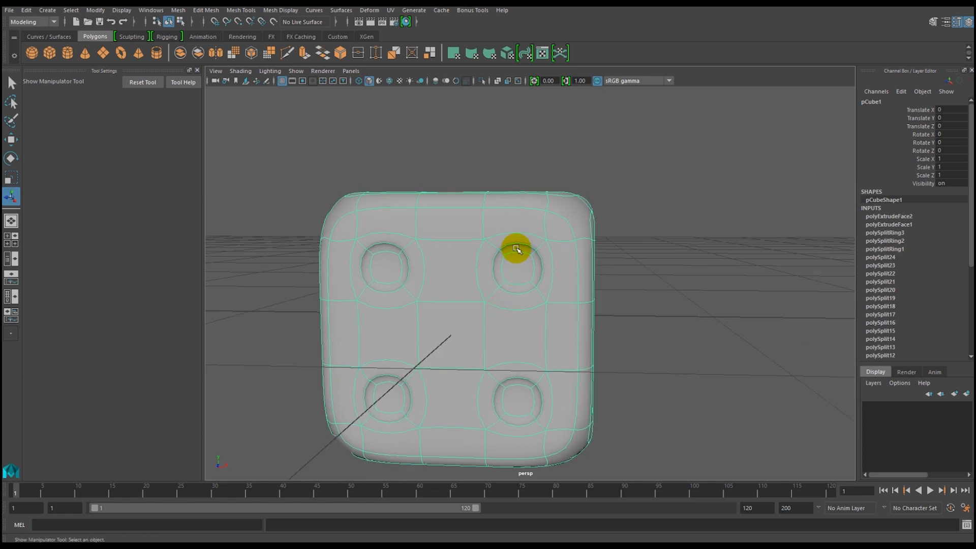
{"action": "right_click_drag", "start_coordinate": [497, 229], "coordinate": [544, 342], "text": "alt"}
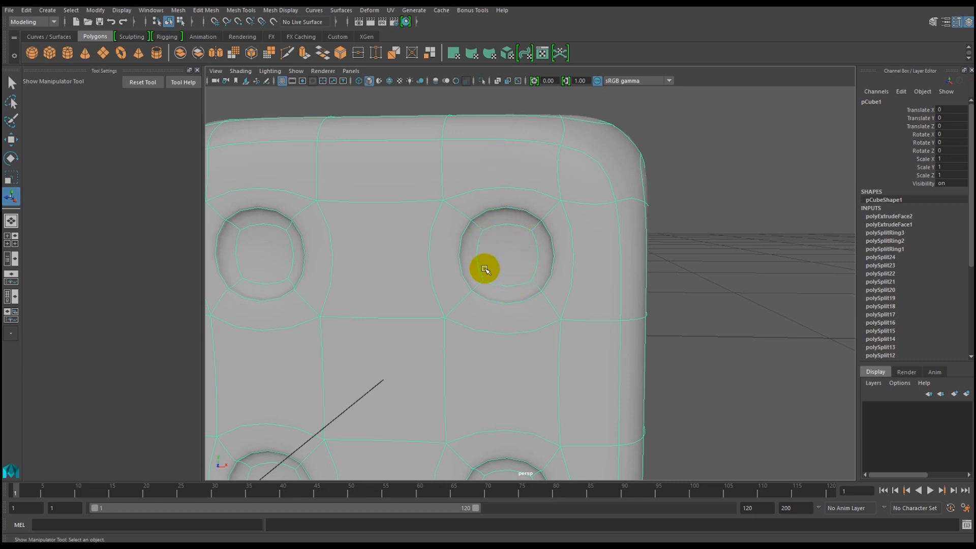
Compare the four-pip face in unsmoothed and smoothed display, ending with the smooth mesh preview.
{"action": "key", "text": "1"}
{"action": "mouse_move", "coordinate": [519, 285]}
{"action": "left_mouse_down", "text": "alt"}
{"action": "mouse_move", "coordinate": [511, 312]}
{"action": "mouse_move", "coordinate": [531, 287]}
{"action": "left_mouse_up", "text": "alt"}
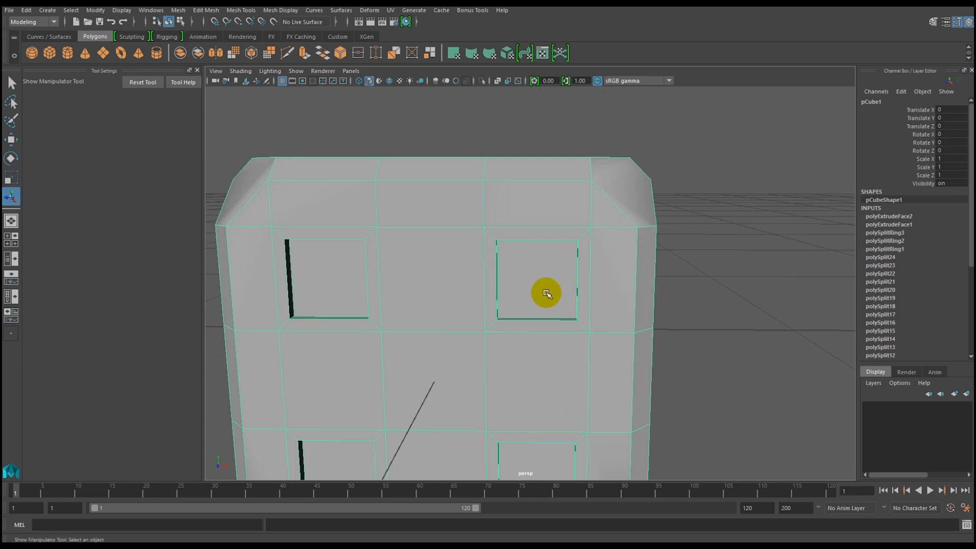
{"action": "key", "text": "3"}
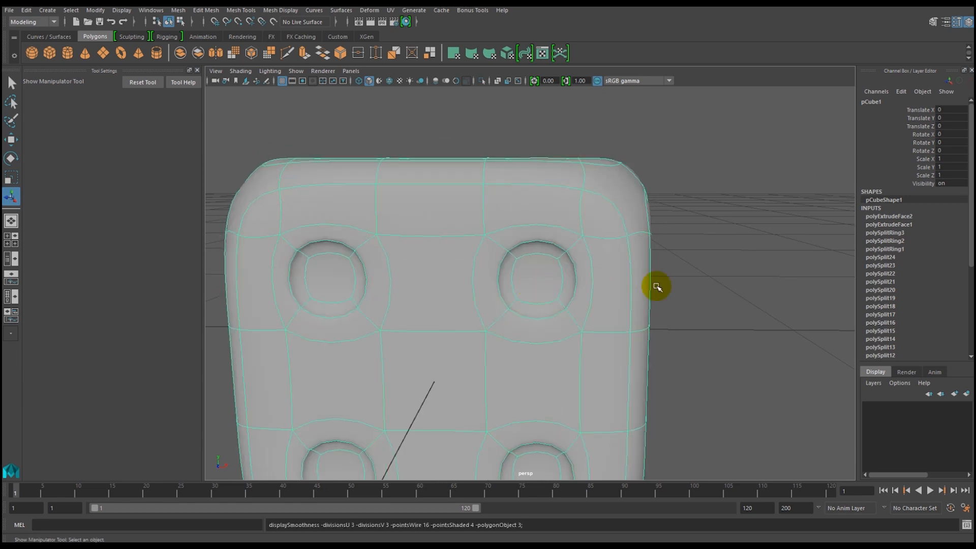
{"action": "left_click", "coordinate": [689, 286]}
{"action": "mouse_move", "coordinate": [581, 324]}
{"action": "left_mouse_down", "text": "alt"}
{"action": "mouse_move", "coordinate": [571, 305]}
{"action": "mouse_move", "coordinate": [575, 322]}
{"action": "mouse_move", "coordinate": [568, 314]}
{"action": "left_mouse_up", "text": "alt"}
{"action": "left_click", "coordinate": [524, 273]}
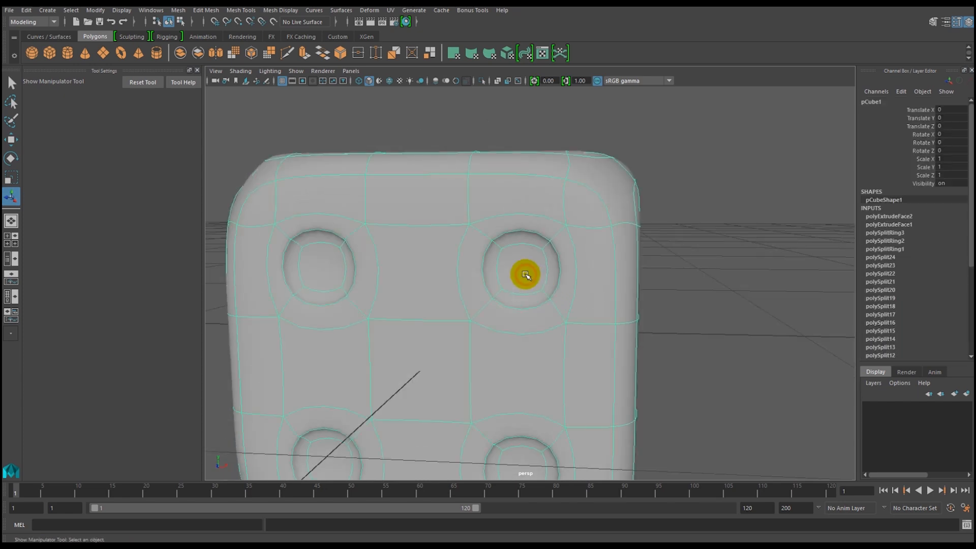
{"action": "key", "text": "1"}
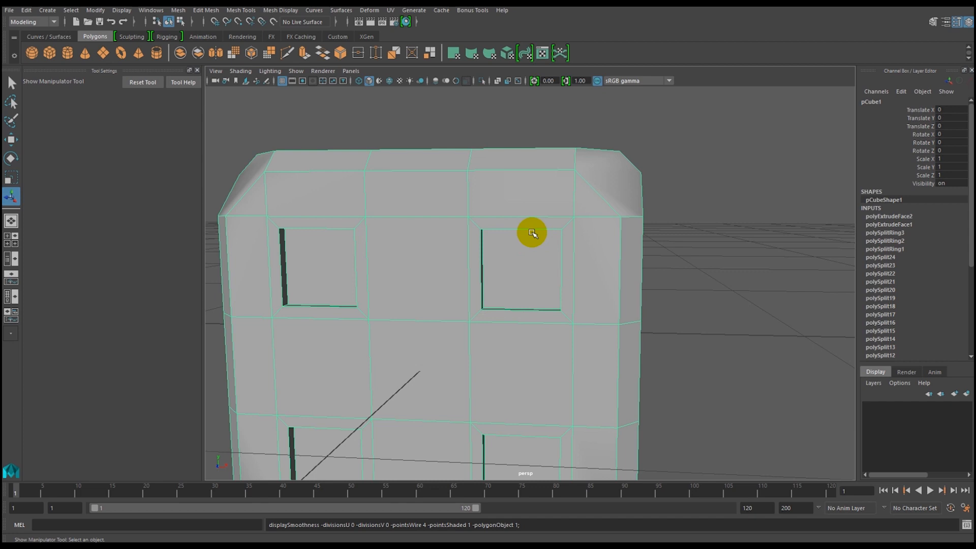
{"action": "left_click", "coordinate": [520, 263]}
{"action": "key", "text": "3"}
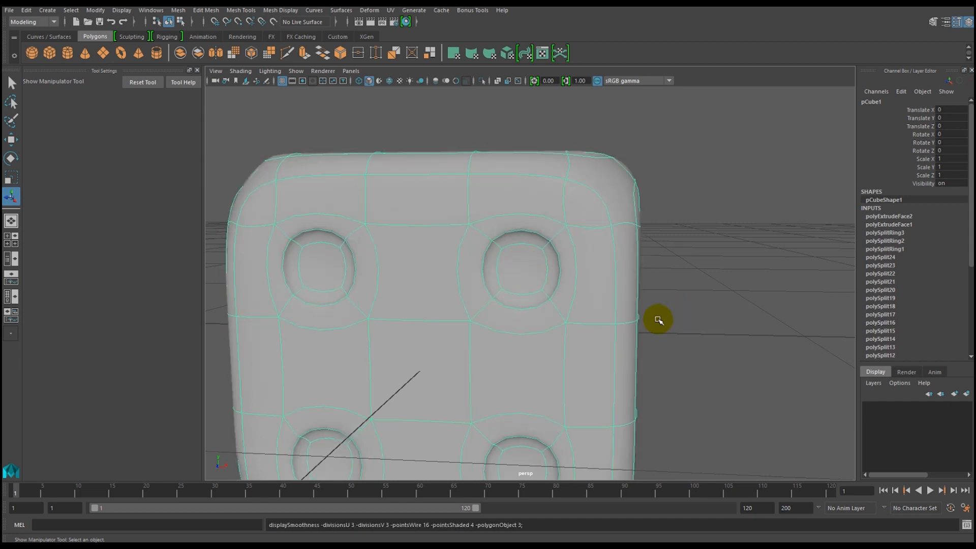
Look over the finished smoothed die, including its four-pip and three-pip faces.
{"action": "middle_click_drag", "start_coordinate": [615, 342], "coordinate": [555, 298], "text": "alt"}
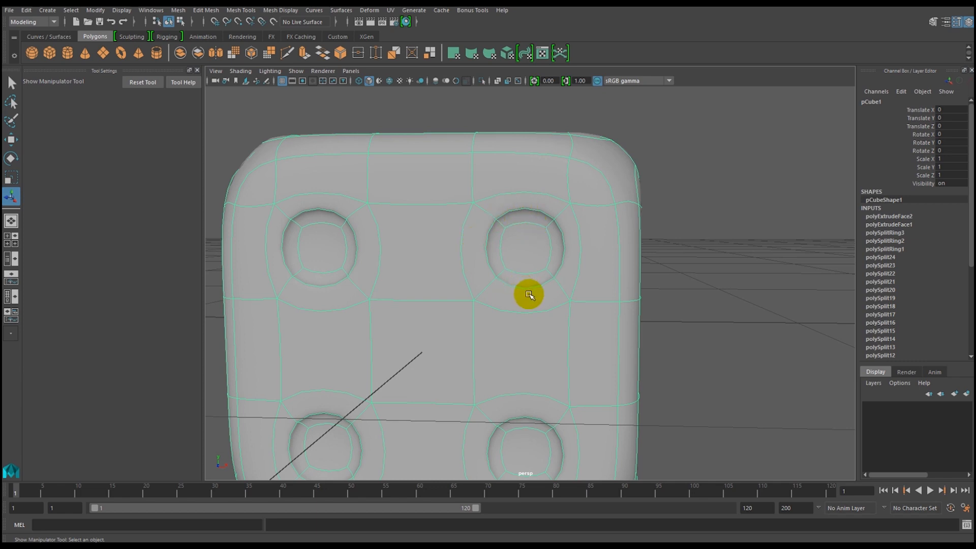
{"action": "left_click_drag", "start_coordinate": [548, 274], "coordinate": [464, 320], "text": "alt"}
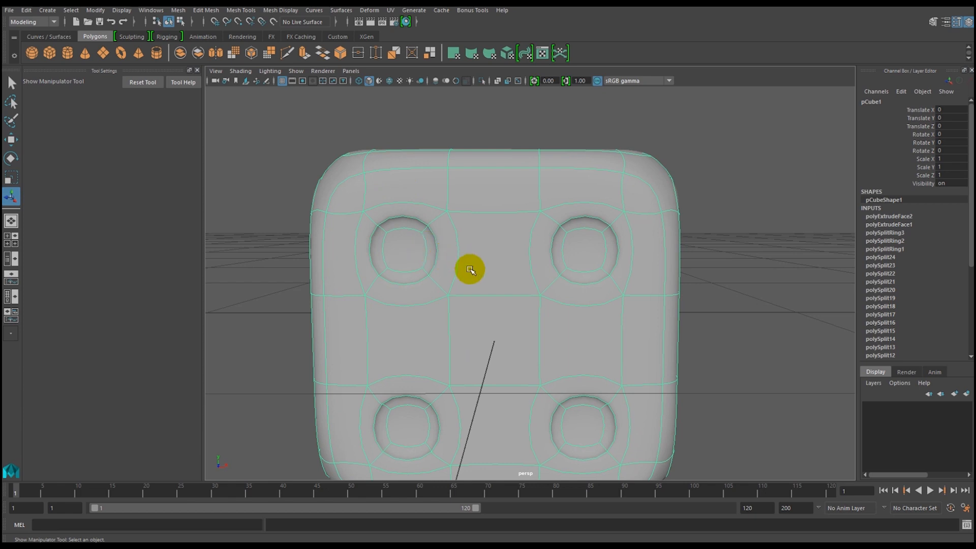
{"action": "left_click_drag", "start_coordinate": [554, 325], "coordinate": [467, 321], "text": "alt"}
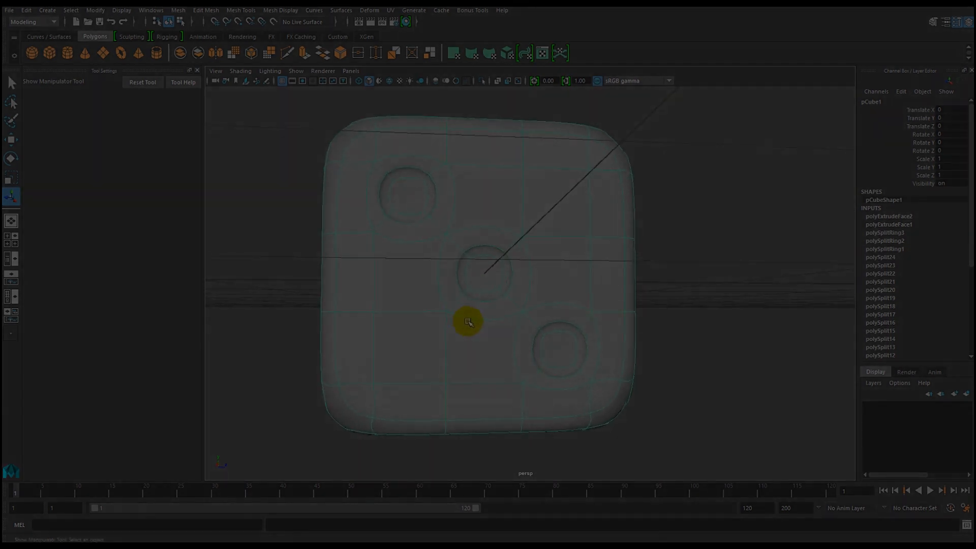
{"action": "right_click_drag", "start_coordinate": [568, 328], "coordinate": [485, 332], "text": "alt"}
{"action": "left_click_drag", "start_coordinate": [484, 331], "coordinate": [457, 295], "text": "alt"}
{"action": "right_click_drag", "start_coordinate": [455, 240], "coordinate": [468, 257]}
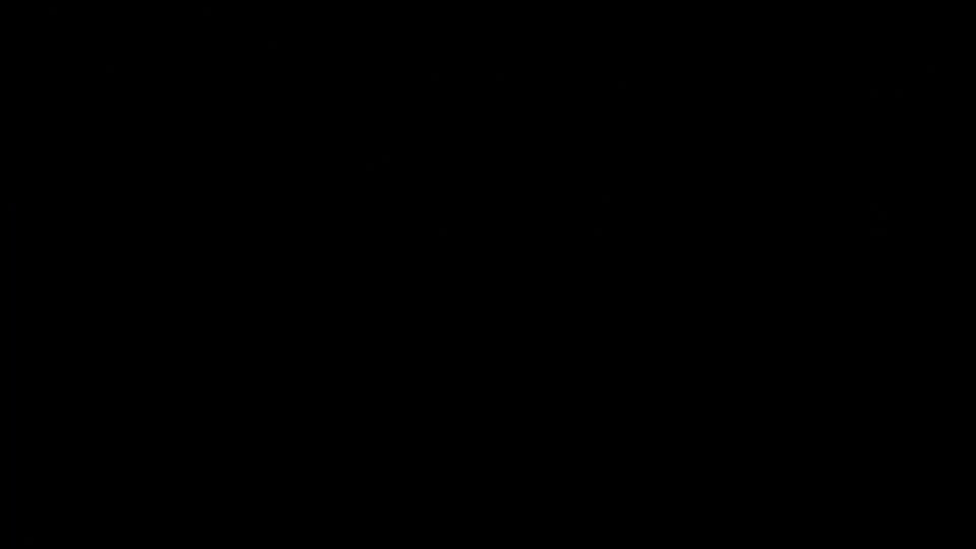